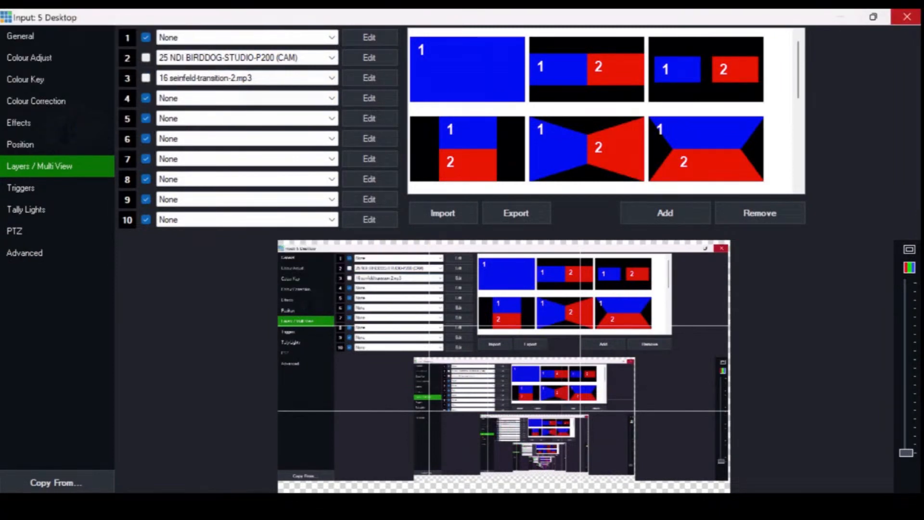
Close the Desktop input's settings and enlarge the main window and its input area to show the camera inputs
{"action": "left_click", "coordinate": [907, 17]}
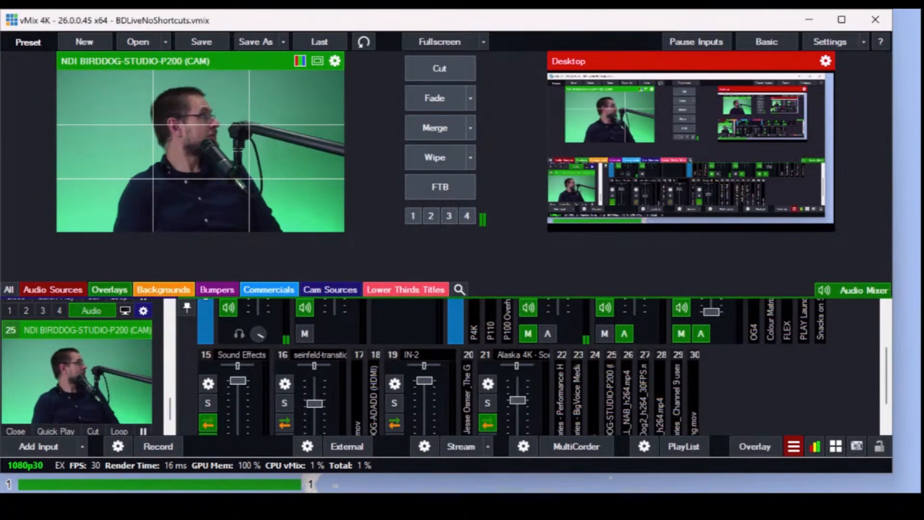
{"action": "left_click", "coordinate": [841, 20]}
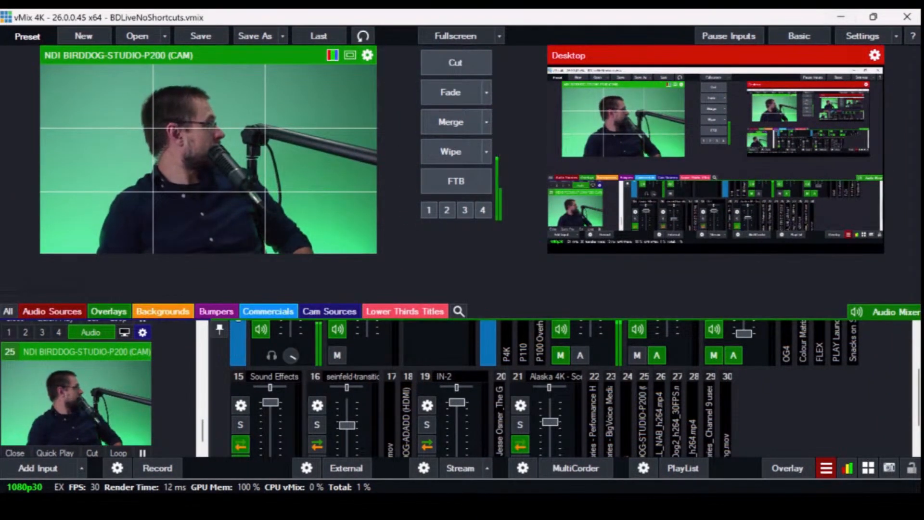
{"action": "left_click_drag", "start_coordinate": [203, 388], "coordinate": [524, 388]}
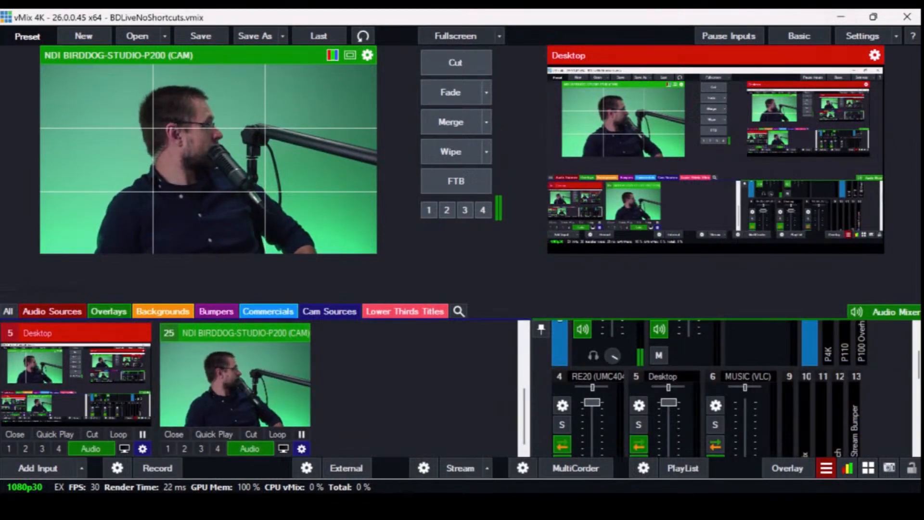
{"action": "scroll", "coordinate": [260, 388], "scroll_direction": "up", "scroll_amount": 3}
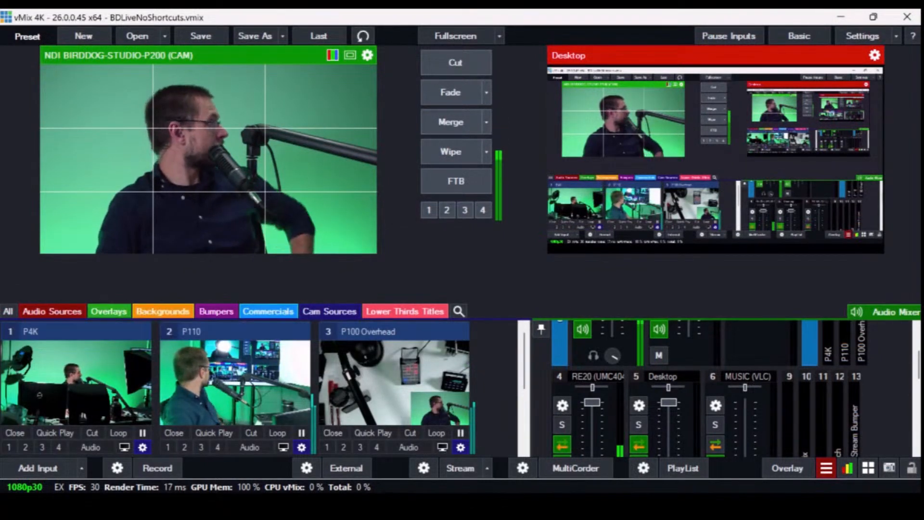
Look through the Overlays, Backgrounds and Bumpers categories, briefly putting BDL Opening.mov in preview before returning to the studio camera
{"action": "left_click", "coordinate": [162, 310]}
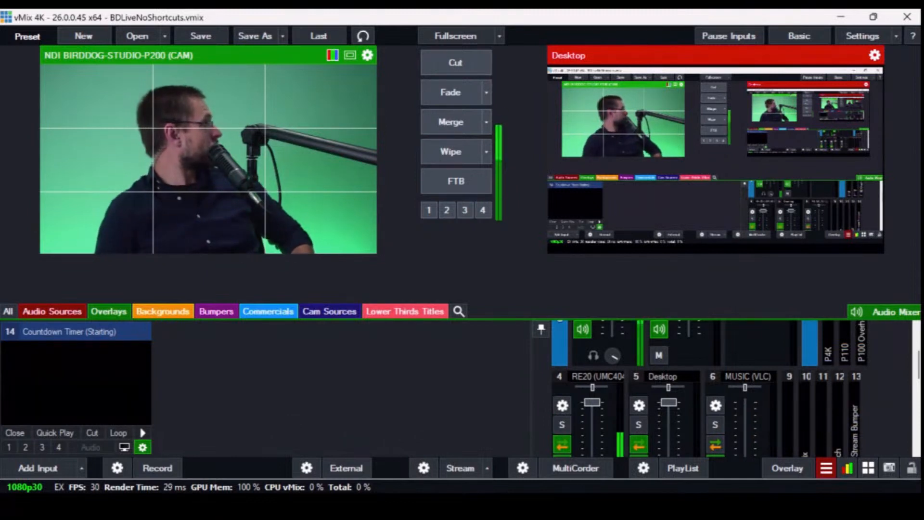
{"action": "left_click", "coordinate": [163, 311]}
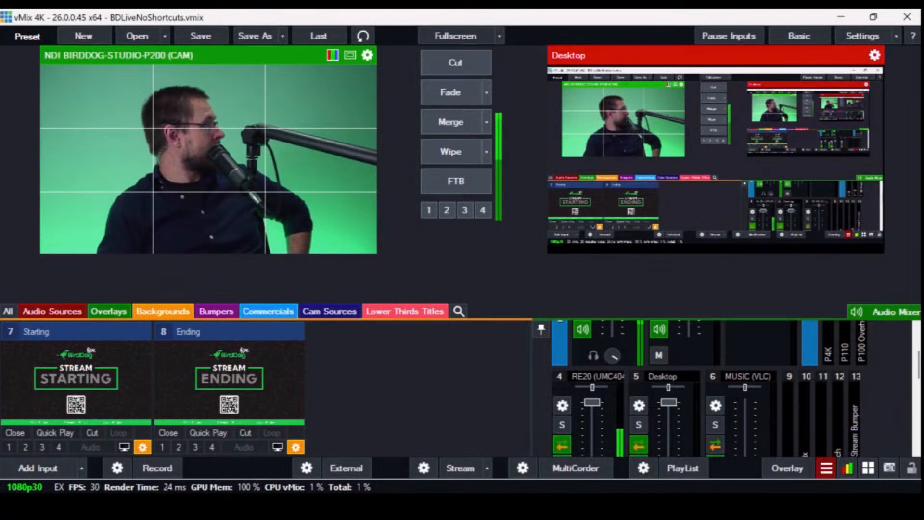
{"action": "left_click", "coordinate": [216, 311]}
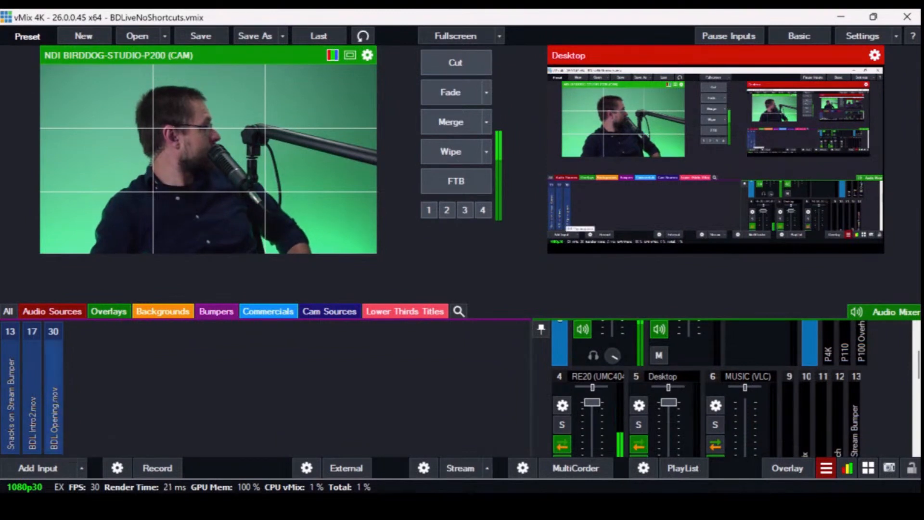
{"action": "left_click", "coordinate": [53, 424]}
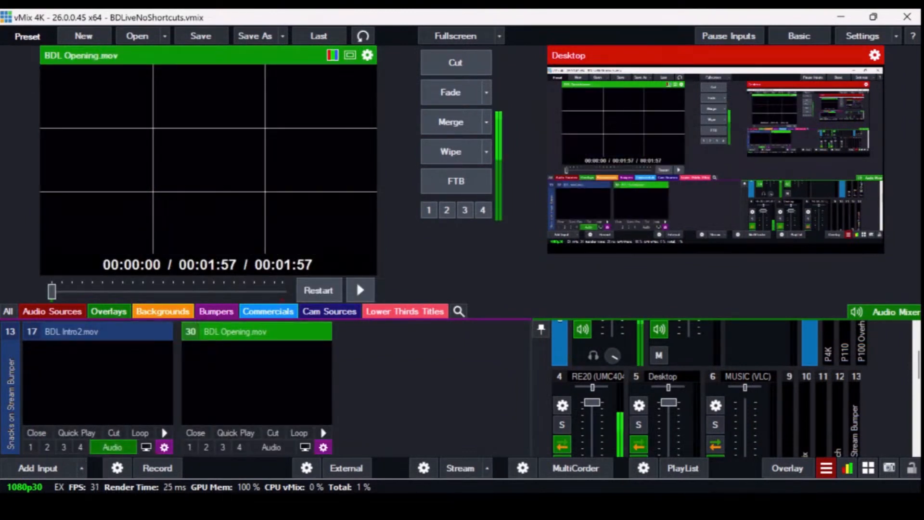
{"action": "key", "text": "1"}
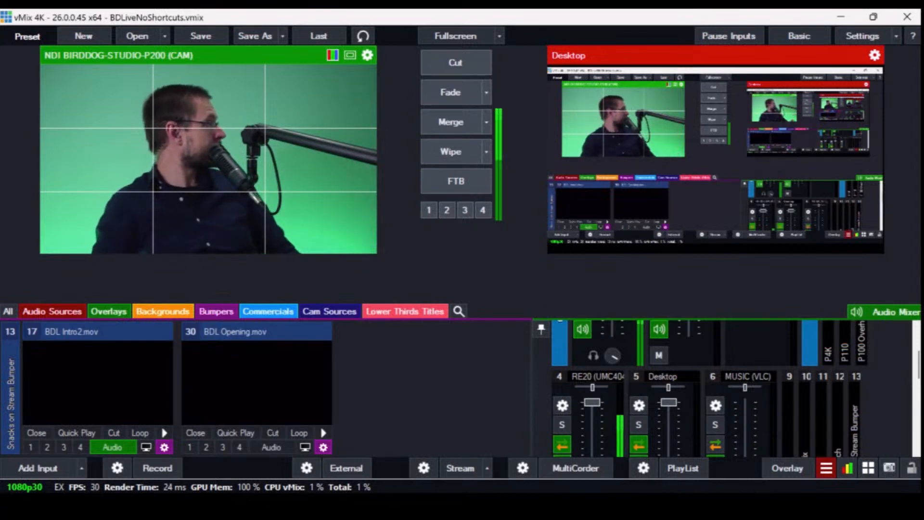
Look through the inputs in the Commercials and Cam Sources categories
{"action": "left_click", "coordinate": [268, 311]}
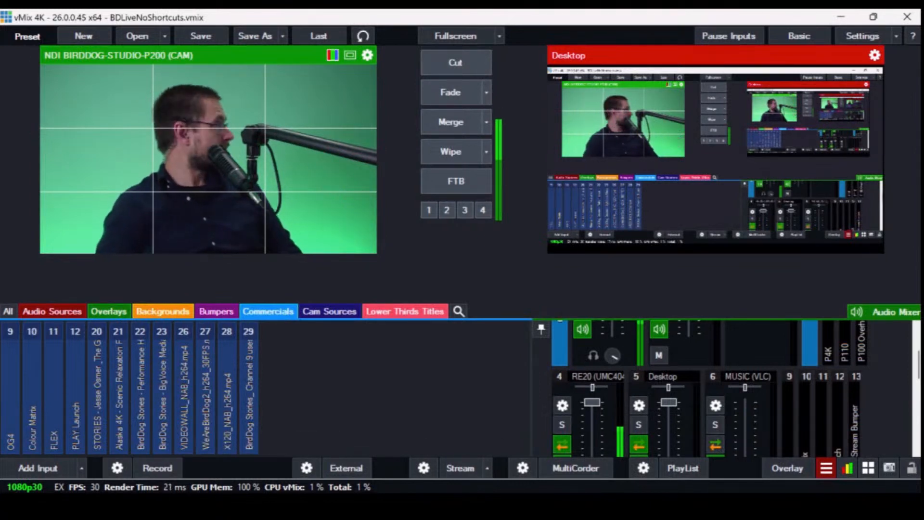
{"action": "left_click", "coordinate": [329, 311]}
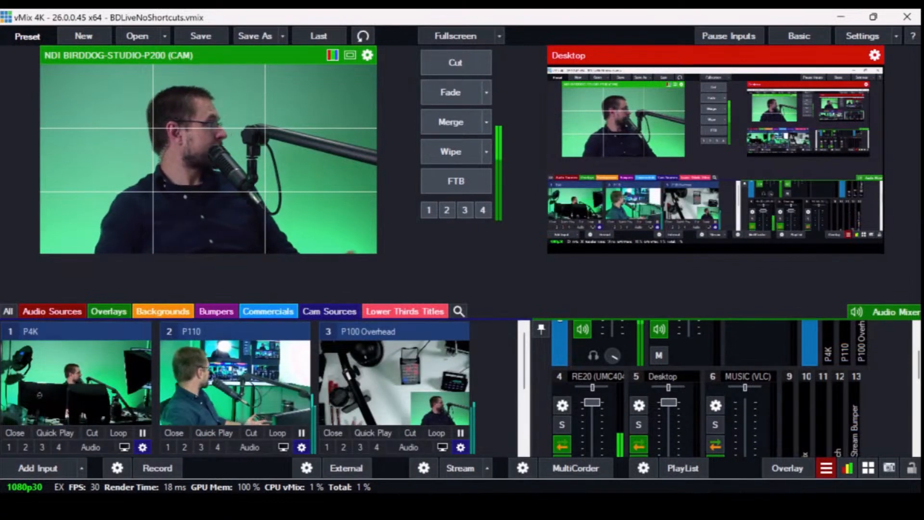
{"action": "scroll", "coordinate": [236, 388], "scroll_direction": "down", "scroll_amount": 2}
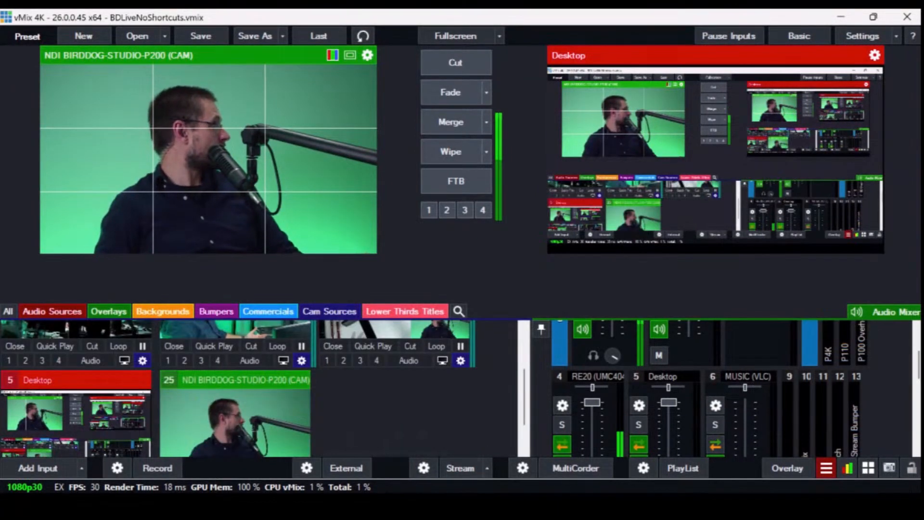
{"action": "scroll", "coordinate": [236, 387], "scroll_direction": "up", "scroll_amount": 2}
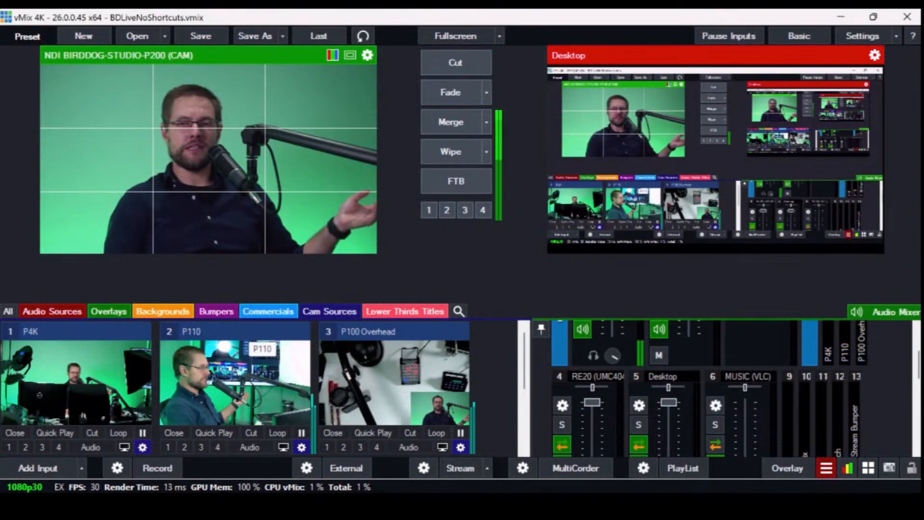
{"action": "scroll", "coordinate": [246, 337], "scroll_direction": "down", "scroll_amount": 2}
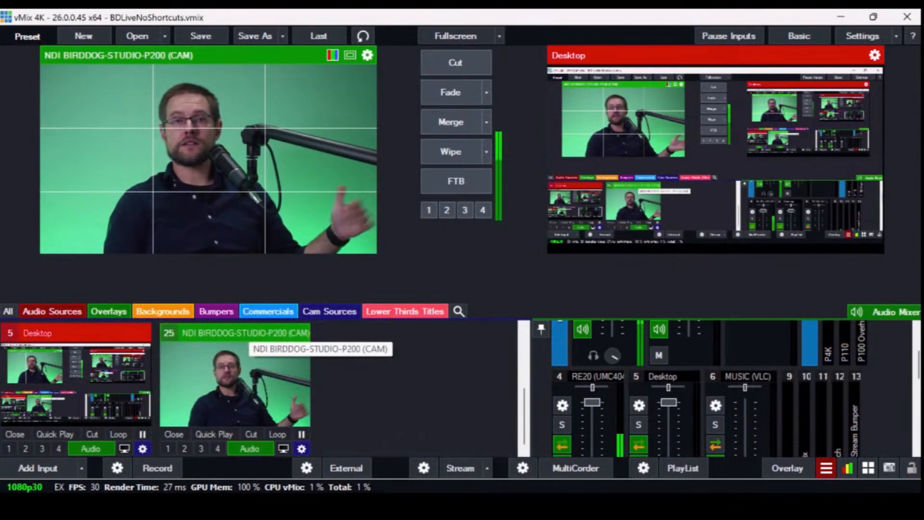
{"action": "scroll", "coordinate": [246, 337], "scroll_direction": "up", "scroll_amount": 2}
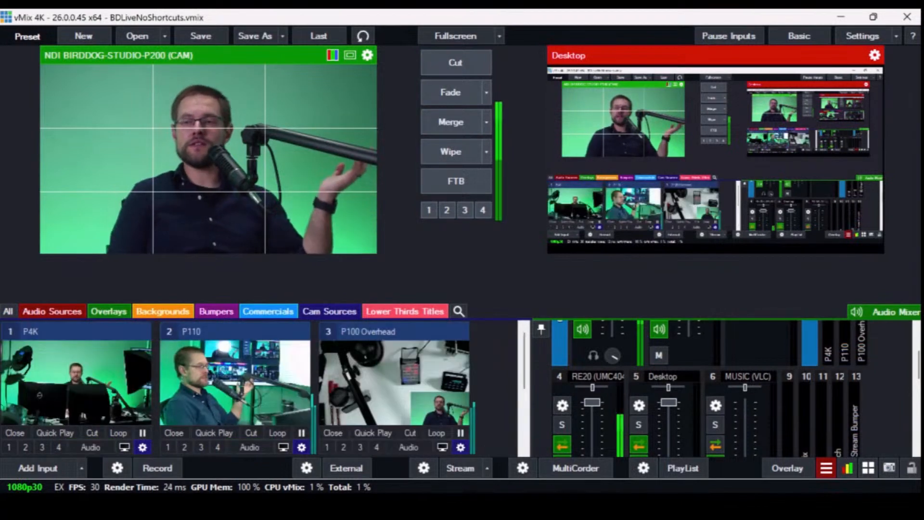
Preview the P110 and P100 Overhead cameras in turn, then return the preview to NDI BIRDDOG-STUDIO-P200 (CAM)
{"action": "key", "text": "2"}
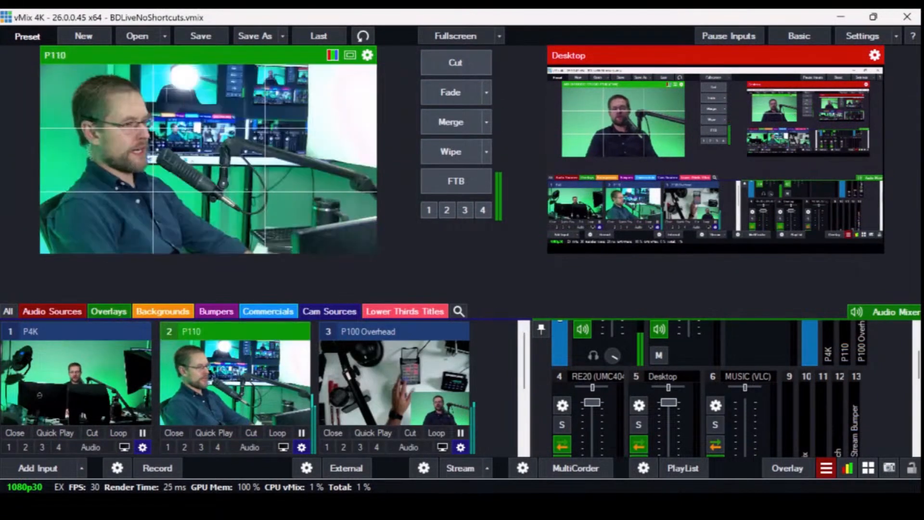
{"action": "key", "text": "1"}
{"action": "key", "text": "3"}
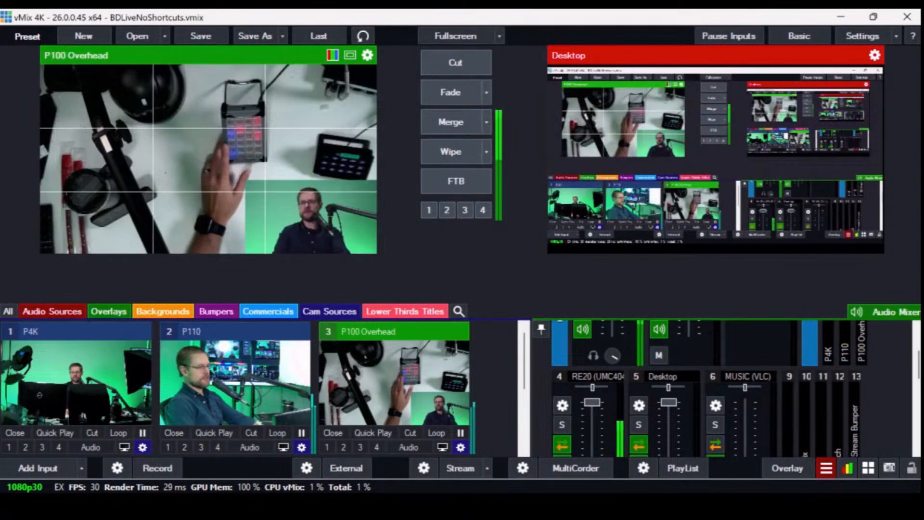
{"action": "key", "text": "4"}
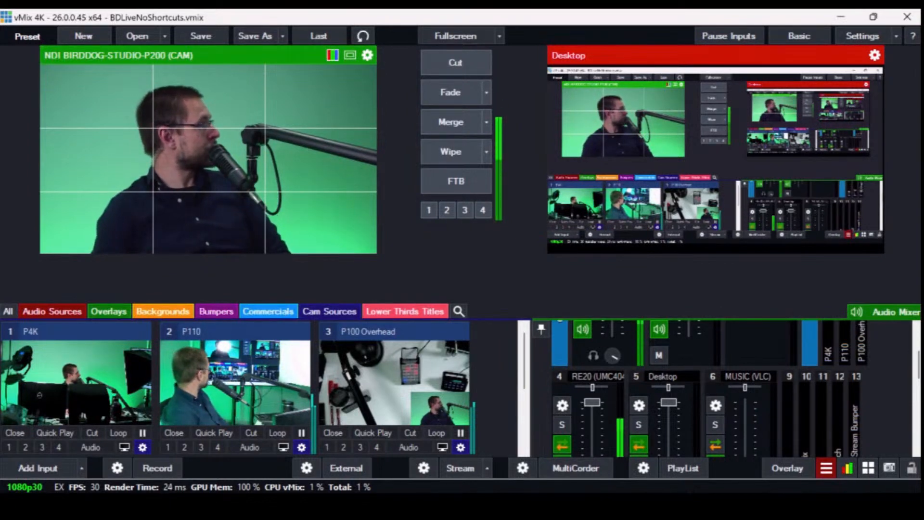
{"action": "scroll", "coordinate": [474, 366], "scroll_direction": "down", "scroll_amount": 3}
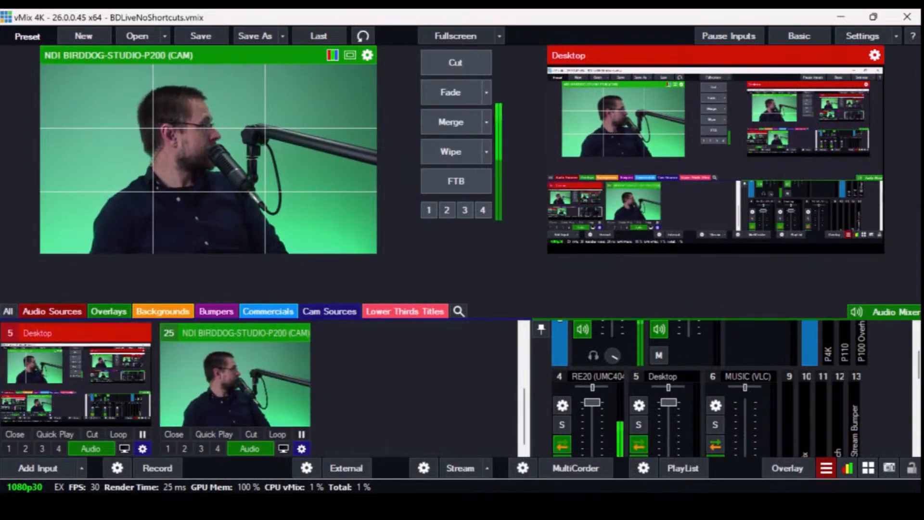
{"action": "scroll", "coordinate": [259, 389], "scroll_direction": "up", "scroll_amount": 2}
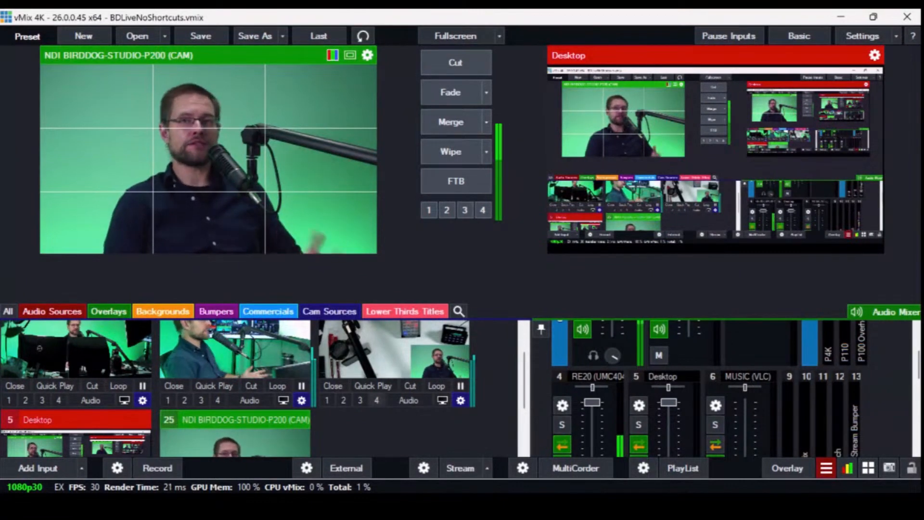
Show the Audio Sources category and collapse the RE20, MUSIC (VLC), Sound Effects and IN-2 inputs
{"action": "left_click", "coordinate": [52, 311]}
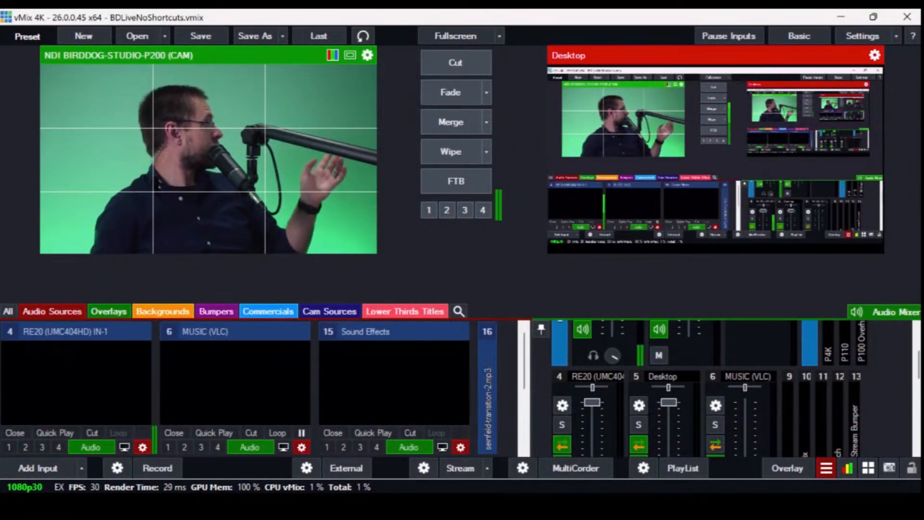
{"action": "left_click", "coordinate": [109, 332]}
{"action": "left_click", "coordinate": [109, 332]}
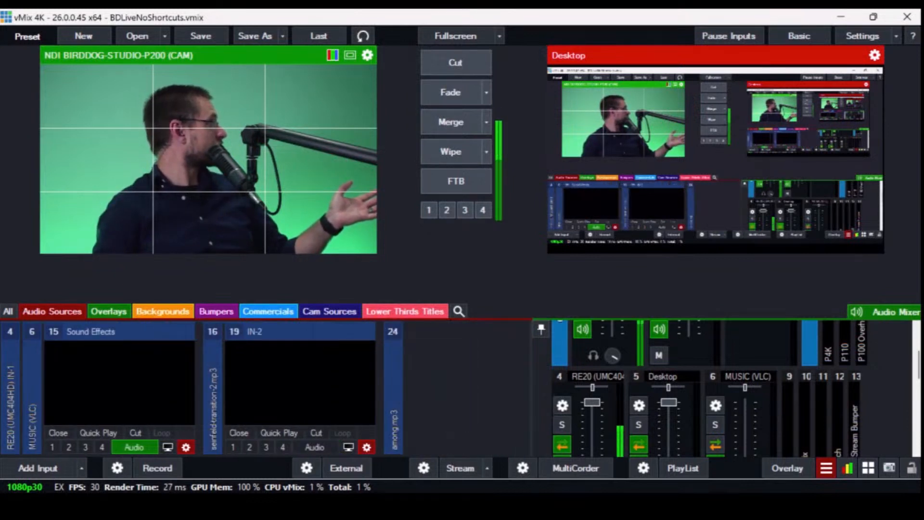
{"action": "left_click", "coordinate": [114, 331]}
{"action": "left_click", "coordinate": [116, 332]}
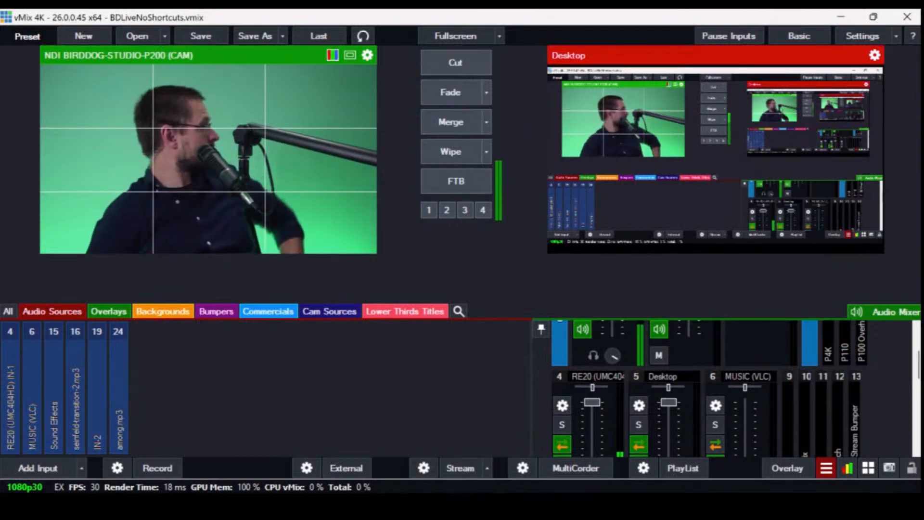
Preview and expand seinfeld-transition-2.mp3, then put the studio camera back in preview and collapse the audio input
{"action": "left_click", "coordinate": [75, 419]}
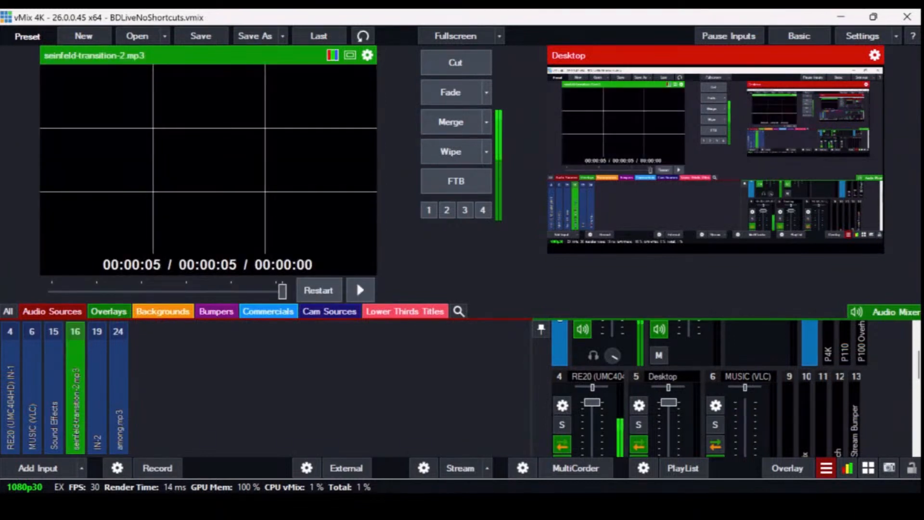
{"action": "double_click", "coordinate": [75, 429]}
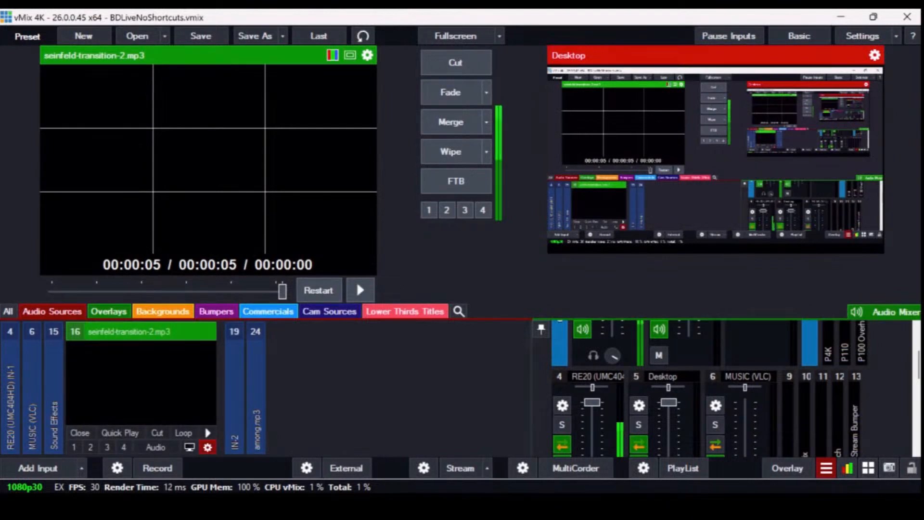
{"action": "left_click", "coordinate": [141, 383]}
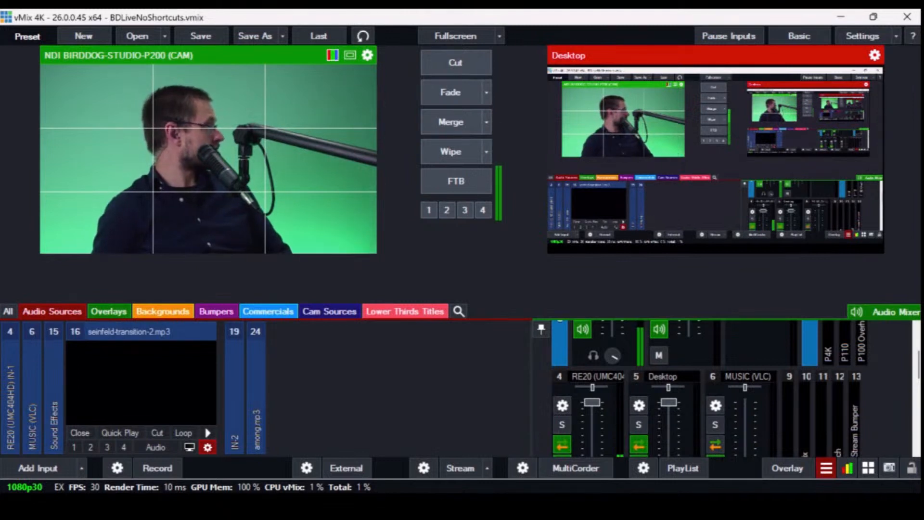
{"action": "double_click", "coordinate": [139, 332]}
Expand the IN-2 and among.mp3 audio inputs for inspection, then collapse both again
{"action": "left_click", "coordinate": [97, 434]}
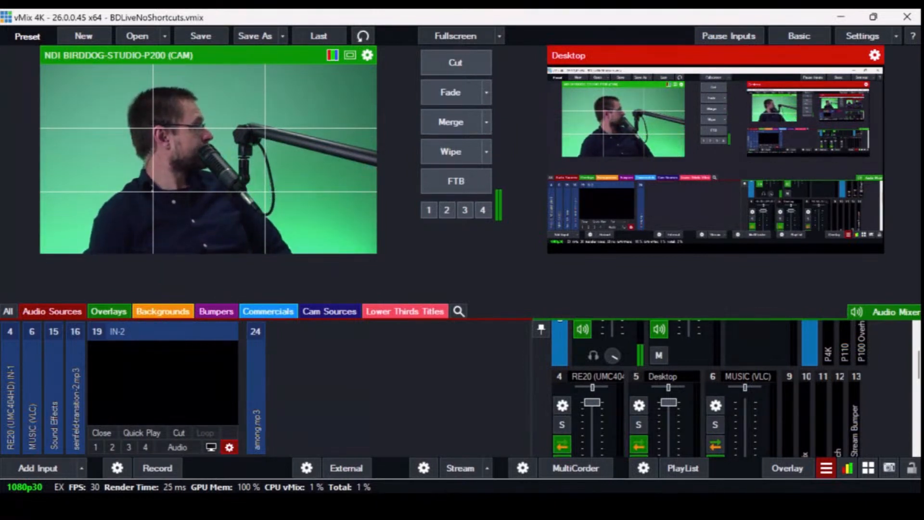
{"action": "left_click", "coordinate": [256, 415]}
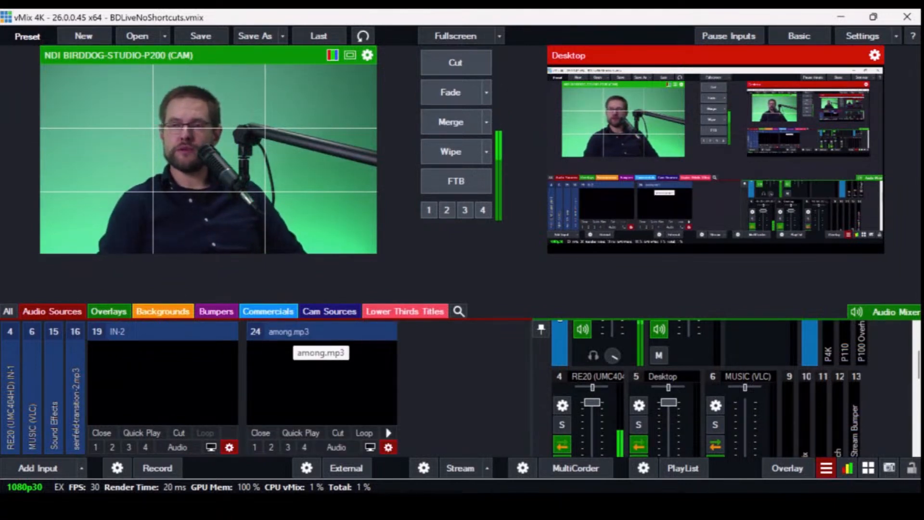
{"action": "left_click", "coordinate": [294, 333]}
{"action": "left_click", "coordinate": [139, 331]}
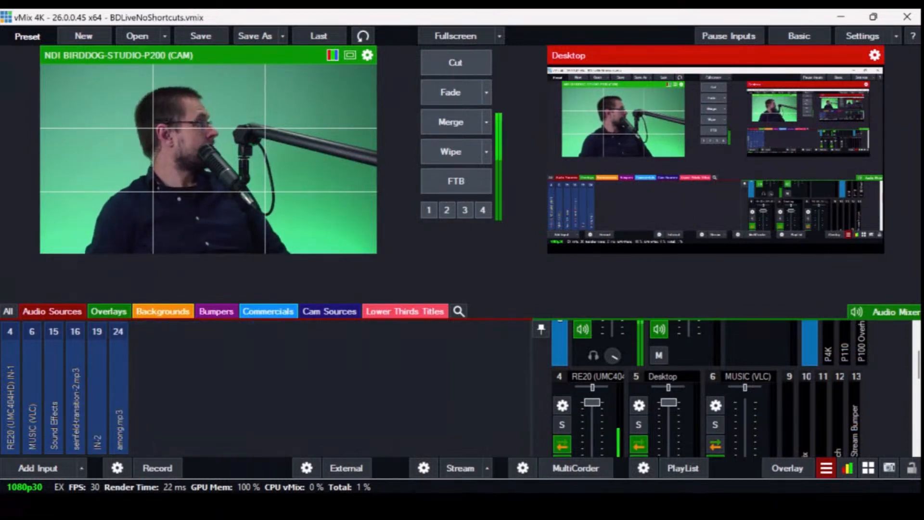
Compare the inputs in the Lower Thirds Titles category with those in Overlays
{"action": "left_click", "coordinate": [404, 311]}
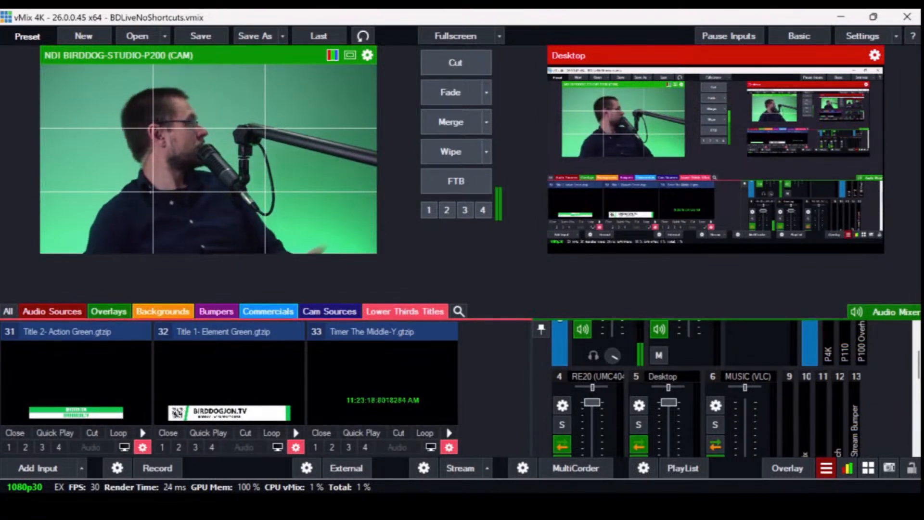
{"action": "left_click", "coordinate": [108, 310]}
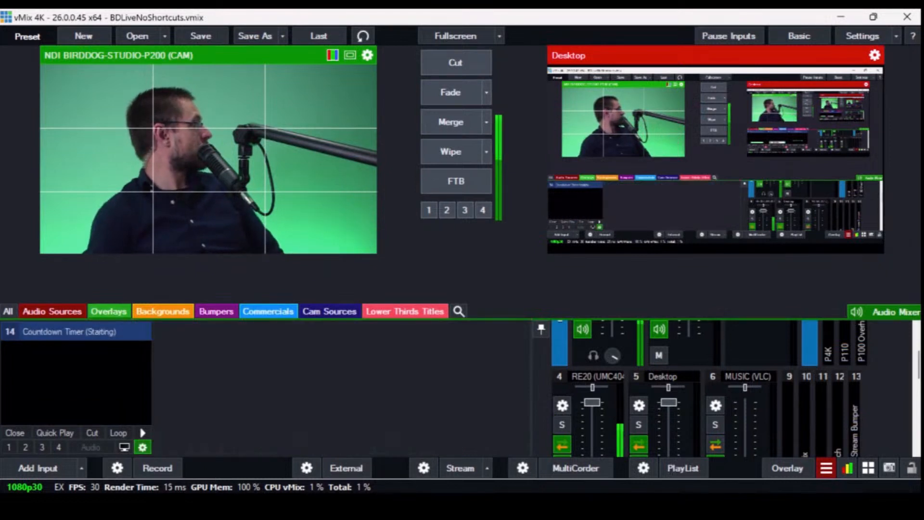
{"action": "left_click", "coordinate": [405, 311]}
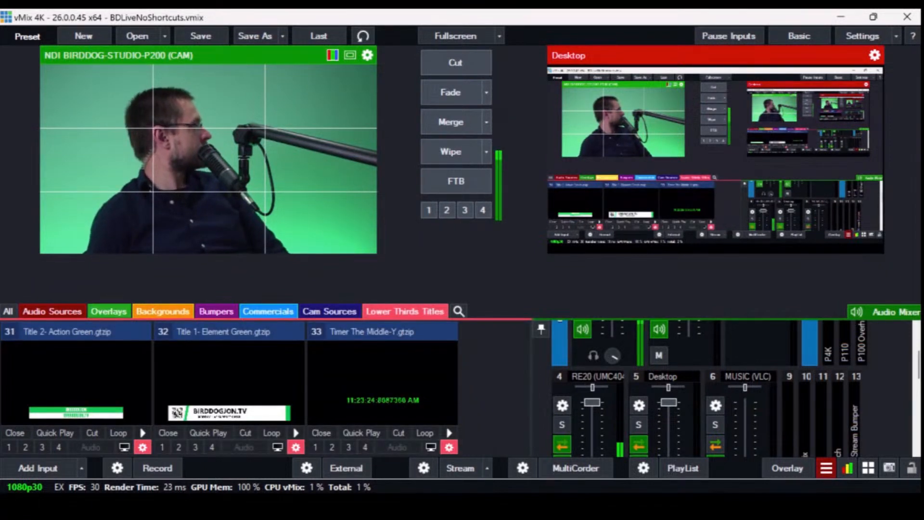
Change the category of the Countdown Timer (Starting) overlay to the pink-red colour of Lower Thirds Titles
{"action": "left_click", "coordinate": [109, 311]}
{"action": "left_click", "coordinate": [142, 447]}
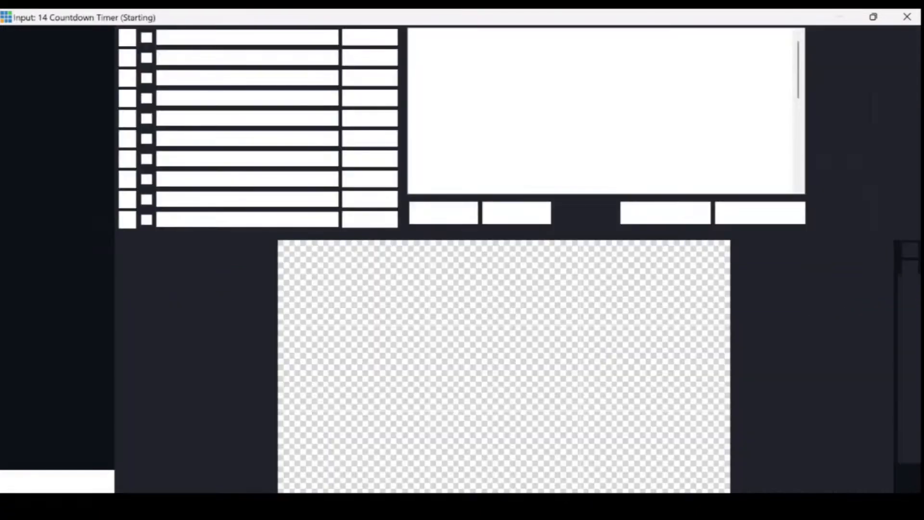
{"action": "left_click", "coordinate": [20, 37]}
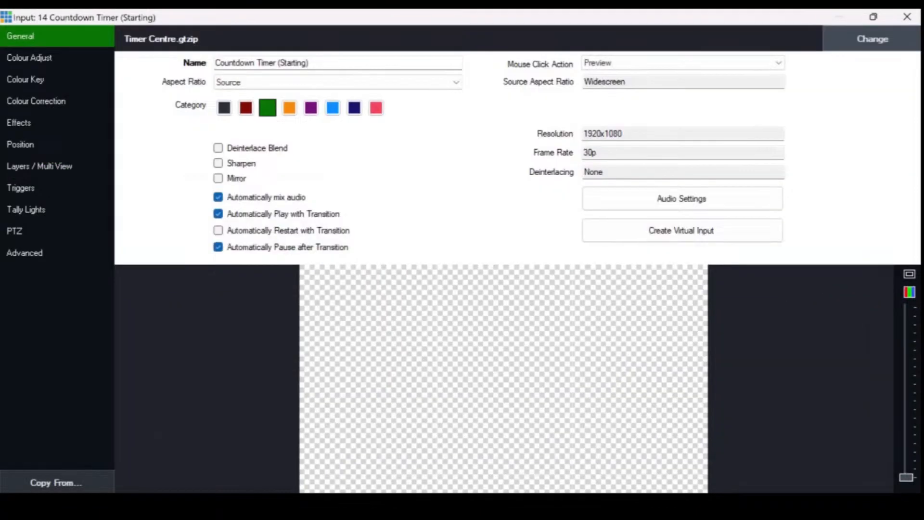
{"action": "left_click", "coordinate": [375, 107]}
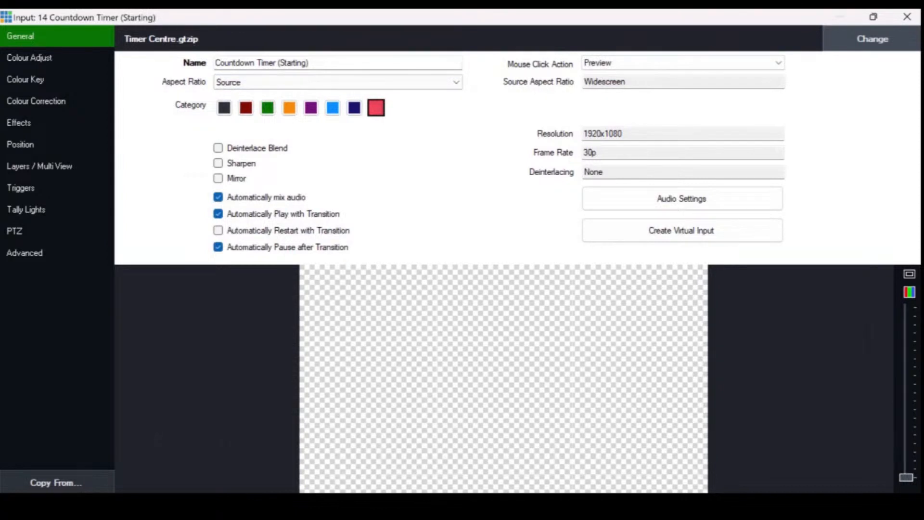
Close the countdown timer's settings and review the inputs in the Lower Thirds Titles category
{"action": "left_click", "coordinate": [906, 17]}
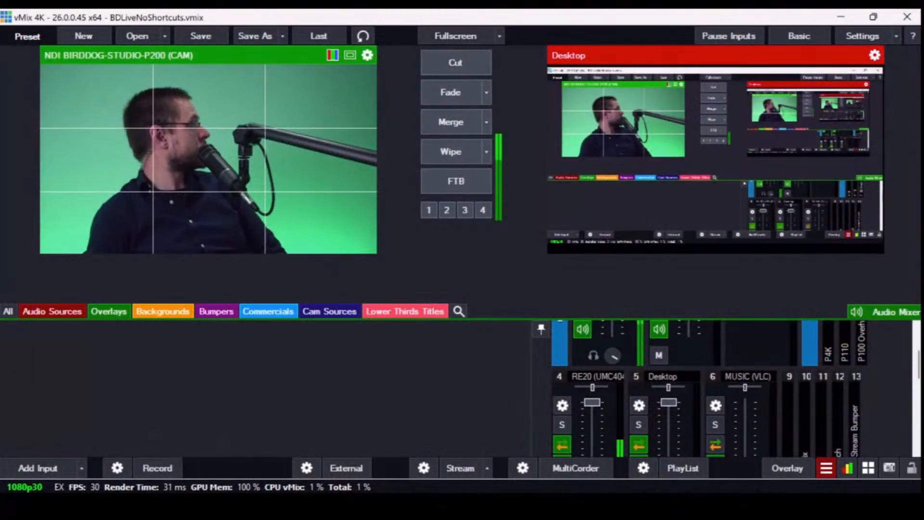
{"action": "left_click", "coordinate": [404, 311]}
{"action": "scroll", "coordinate": [260, 389], "scroll_direction": "down", "scroll_amount": 2}
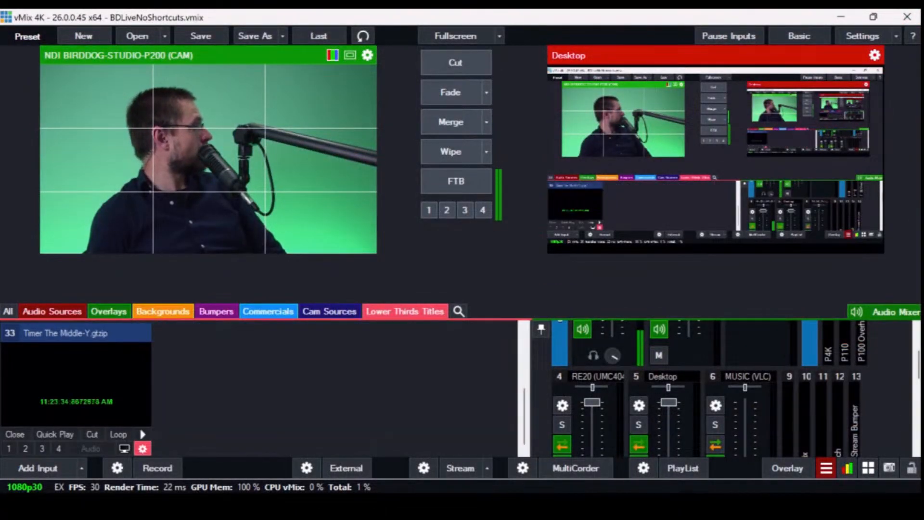
{"action": "scroll", "coordinate": [260, 389], "scroll_direction": "up", "scroll_amount": 1}
{"action": "scroll", "coordinate": [260, 389], "scroll_direction": "up", "scroll_amount": 1}
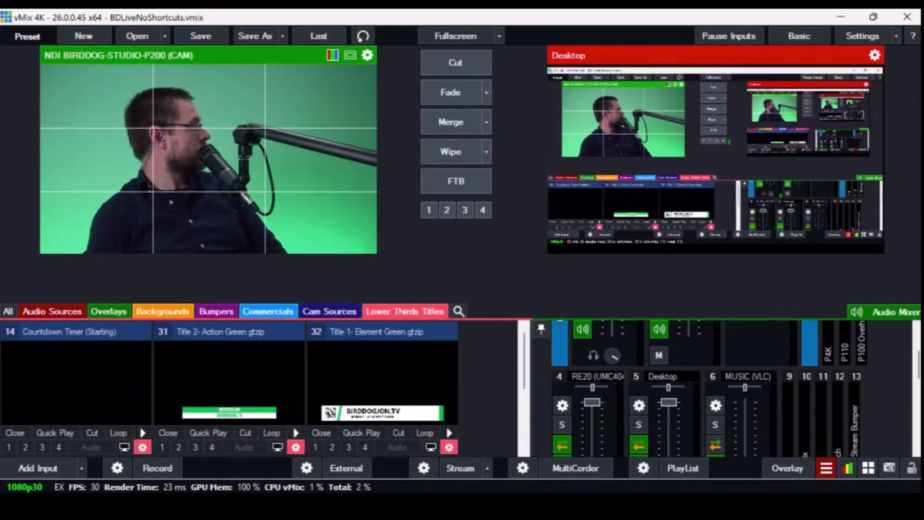
{"action": "scroll", "coordinate": [260, 388], "scroll_direction": "down", "scroll_amount": 1}
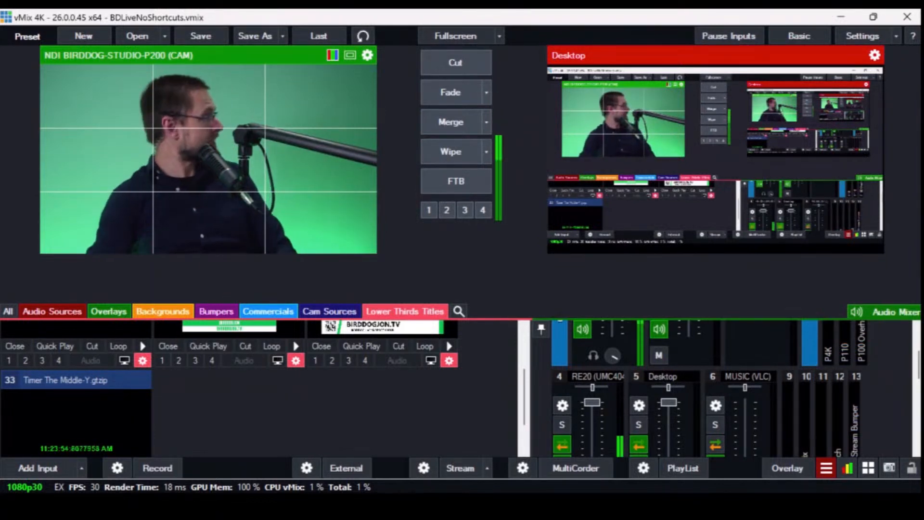
Show the Cam Sources category and cycle its cameras through preview, including P100 Overhead, ending on the studio camera
{"action": "left_click", "coordinate": [329, 311]}
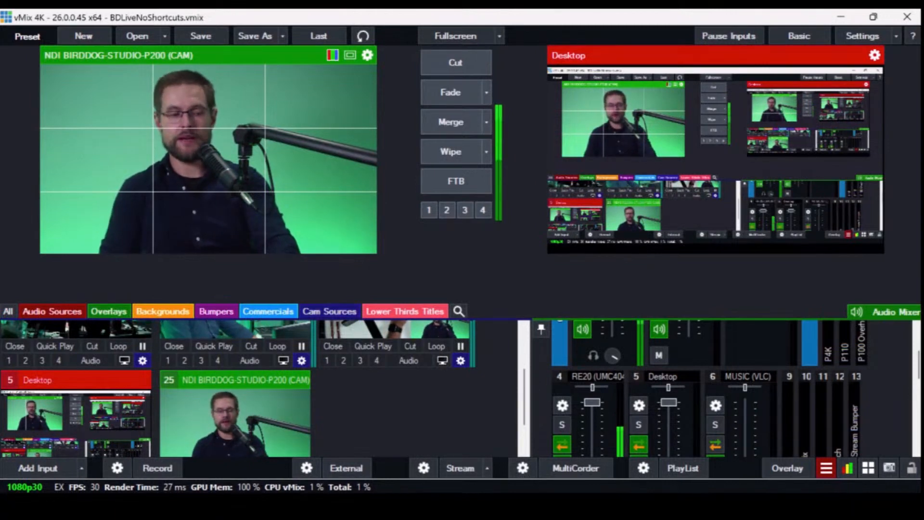
{"action": "key", "text": "2"}
{"action": "key", "text": "1"}
{"action": "key", "text": "3"}
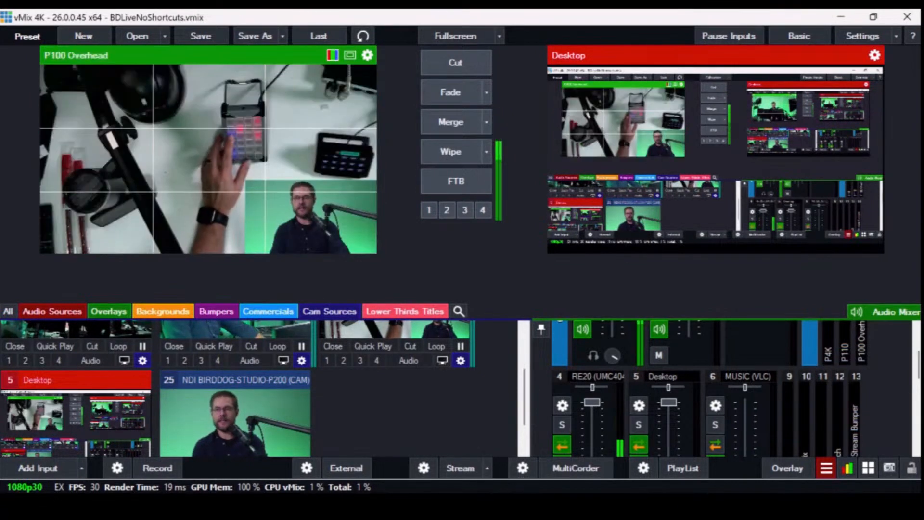
{"action": "key", "text": "4"}
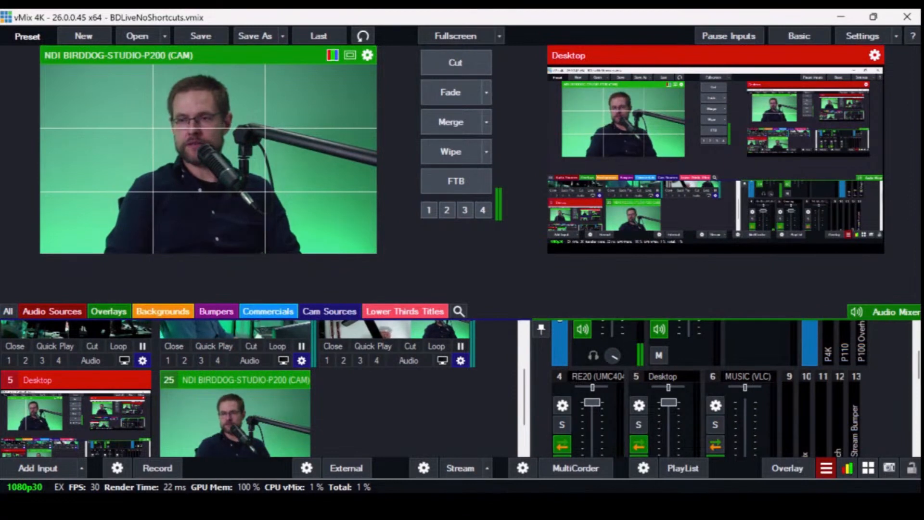
Put the Desktop, P100 Overhead, studio camera, P110 and P4K inputs in preview one after another
{"action": "mouse_move", "coordinate": [214, 506]}
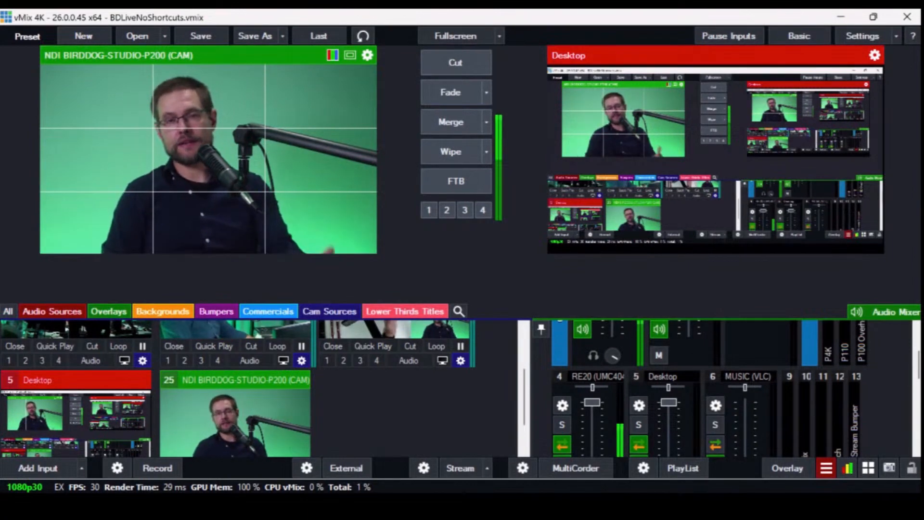
{"action": "left_click", "coordinate": [76, 417]}
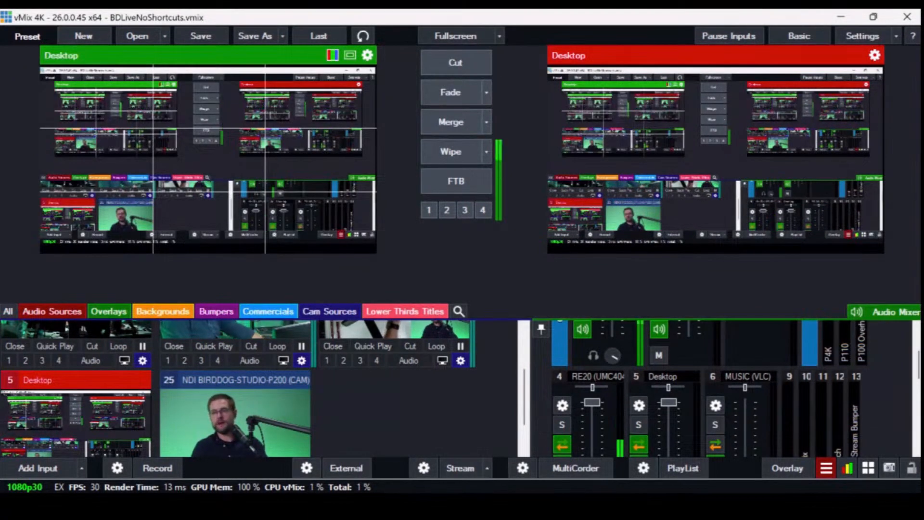
{"action": "key", "text": "3"}
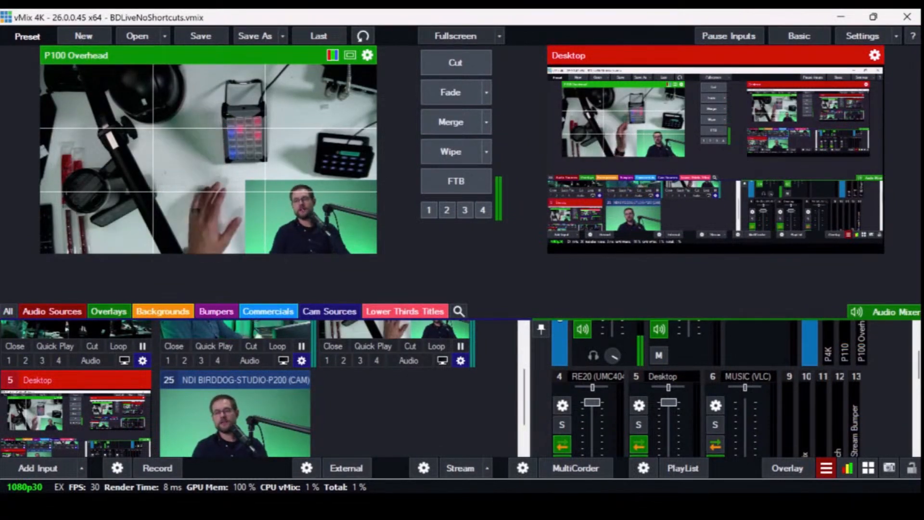
{"action": "left_click", "coordinate": [235, 422]}
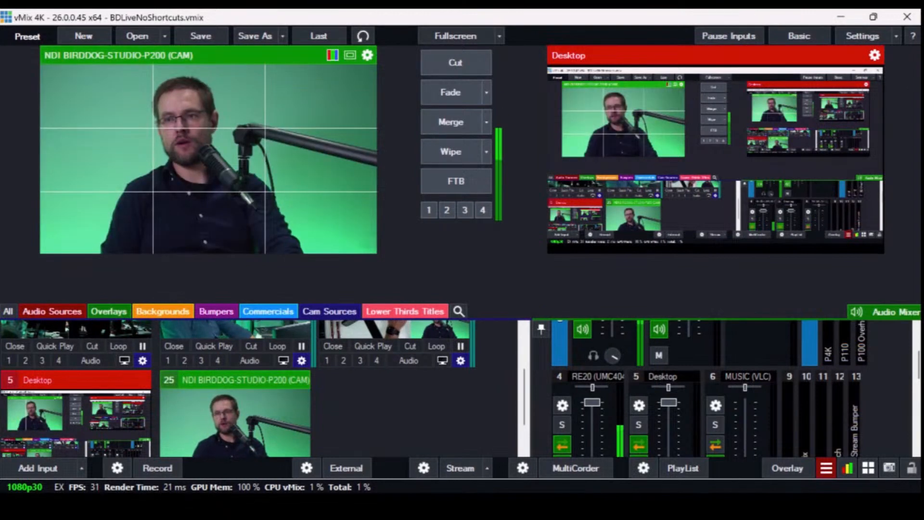
{"action": "left_click", "coordinate": [235, 330]}
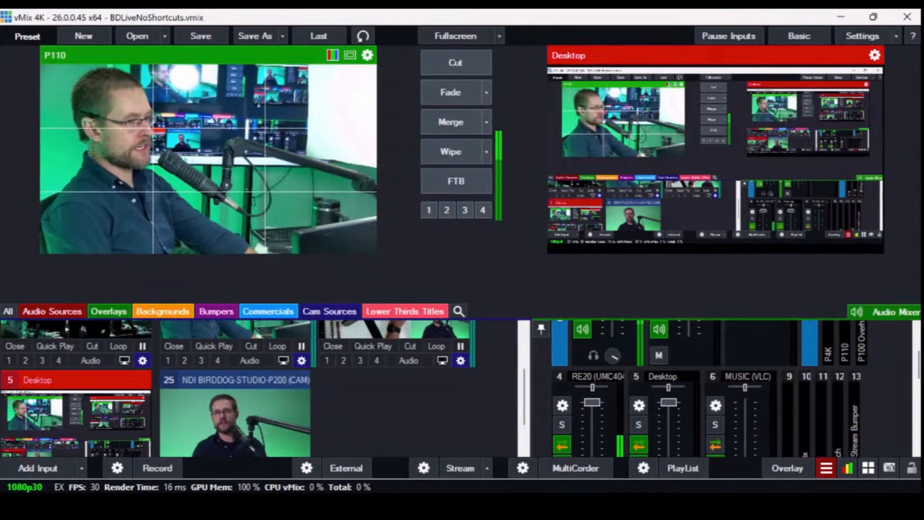
{"action": "left_click", "coordinate": [76, 329]}
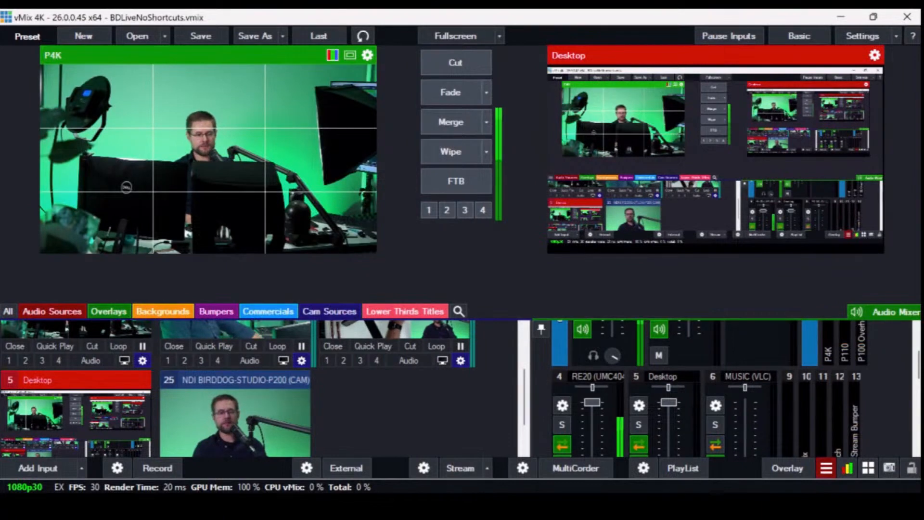
Preview P100 Overhead, Desktop and the Starting screen in turn, then return the studio camera to preview
{"action": "key", "text": "3"}
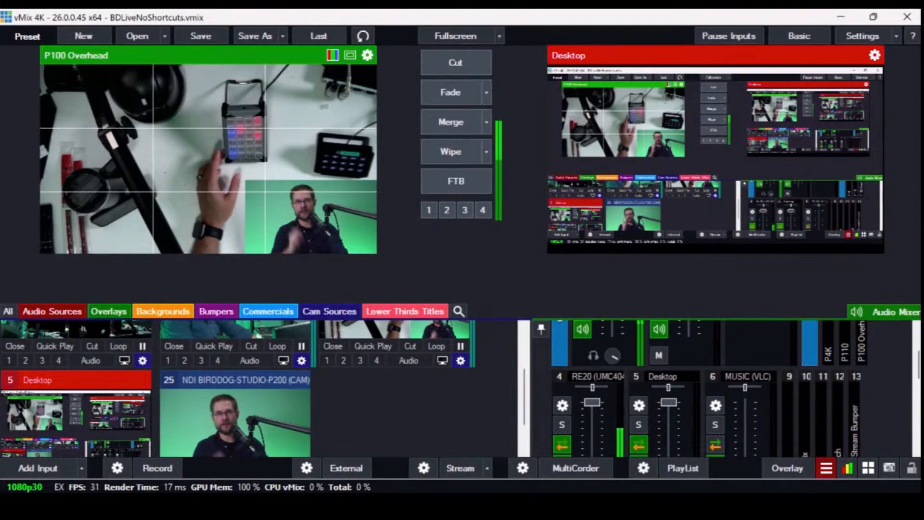
{"action": "key", "text": "5"}
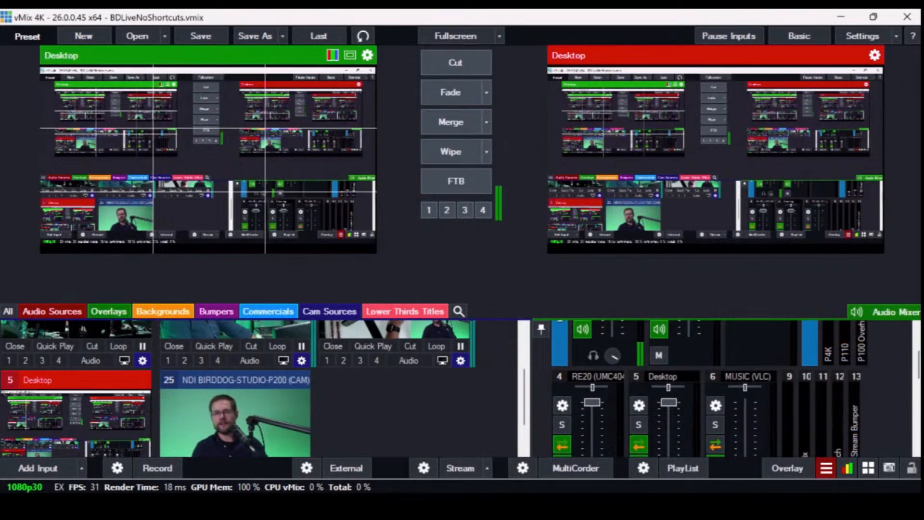
{"action": "key", "text": "6"}
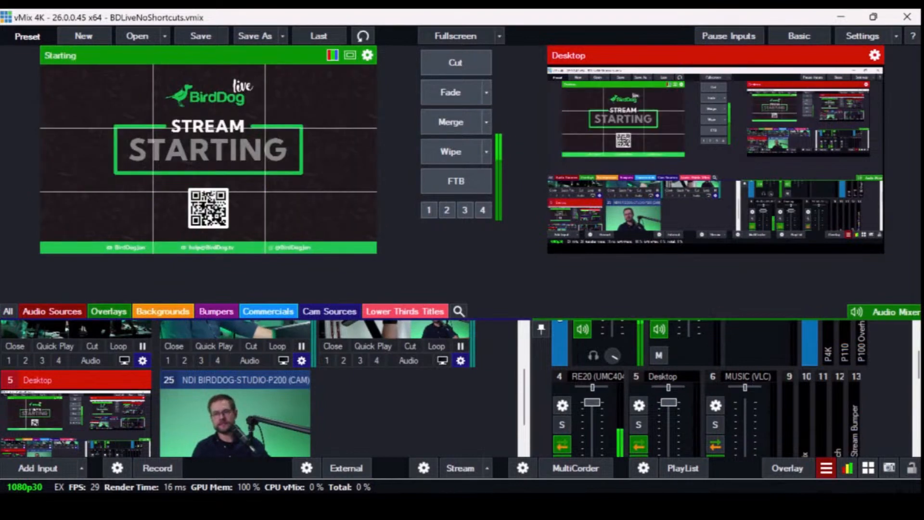
{"action": "key", "text": "1"}
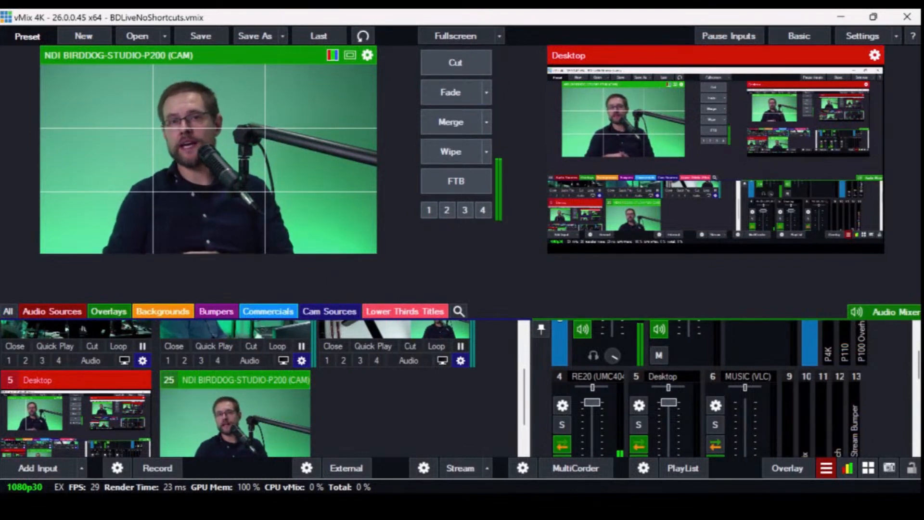
Cycle the preview through the cameras to P100 Overhead, then return to the studio camera
{"action": "key", "text": "2"}
{"action": "key", "text": "1"}
{"action": "key", "text": "3"}
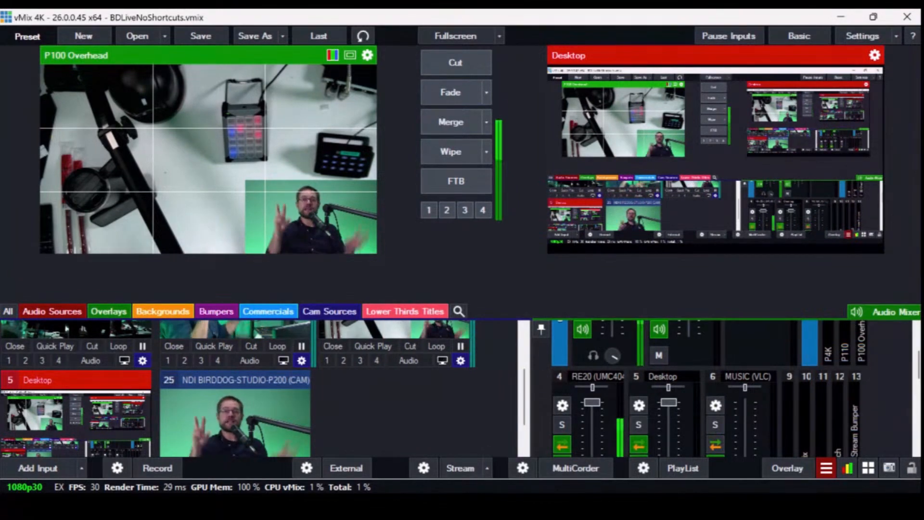
{"action": "key", "text": "4"}
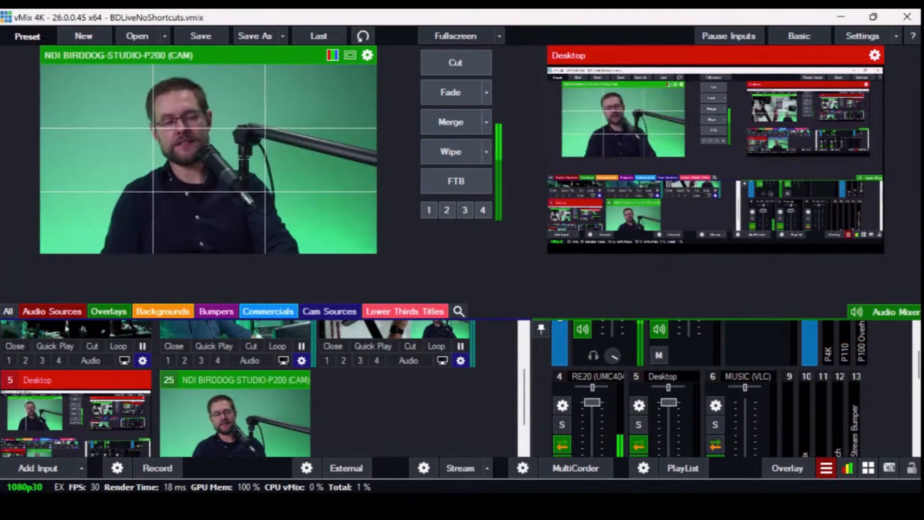
Run the preview through the cameras and the Desktop input, then put the studio camera back in preview
{"action": "key", "text": "2"}
{"action": "key", "text": "1"}
{"action": "key", "text": "3"}
{"action": "key", "text": "5"}
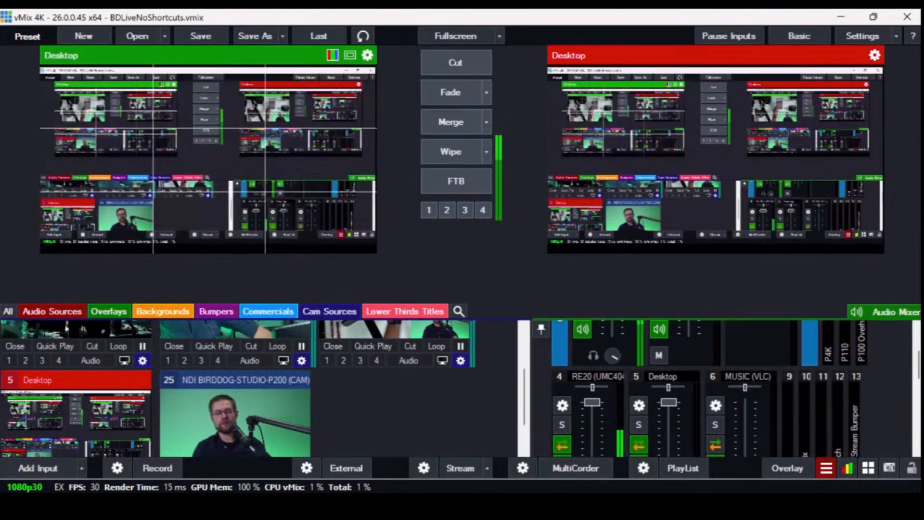
{"action": "key", "text": "6"}
{"action": "key", "text": "4"}
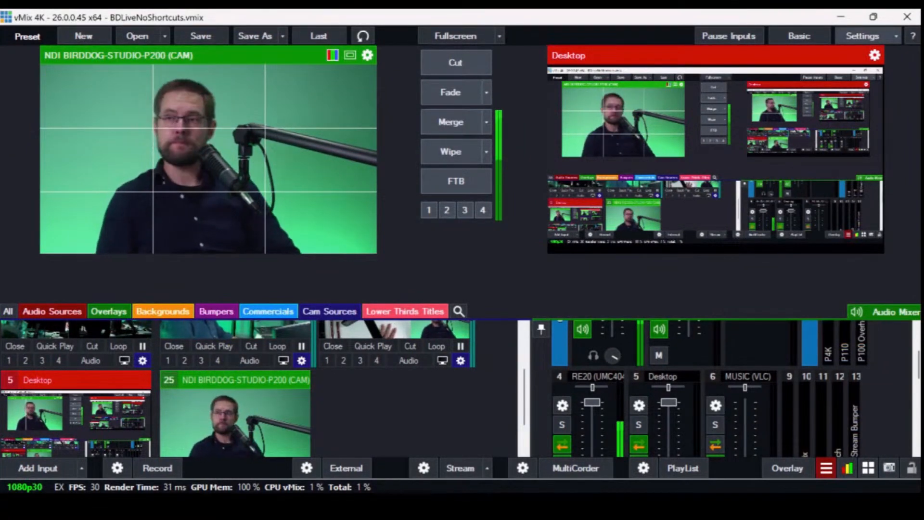
Open the program settings and look through the display, output, performance, recording, audio and web controller options
{"action": "left_click", "coordinate": [862, 36]}
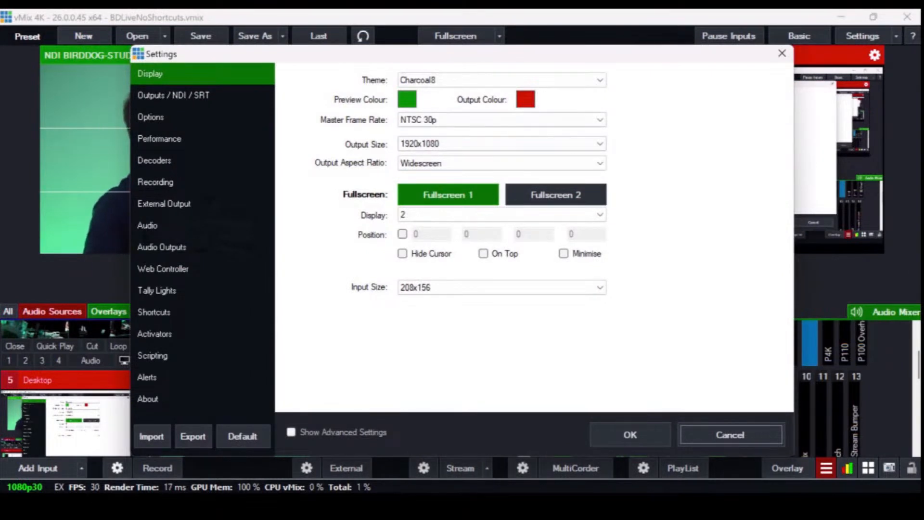
{"action": "left_click", "coordinate": [173, 95]}
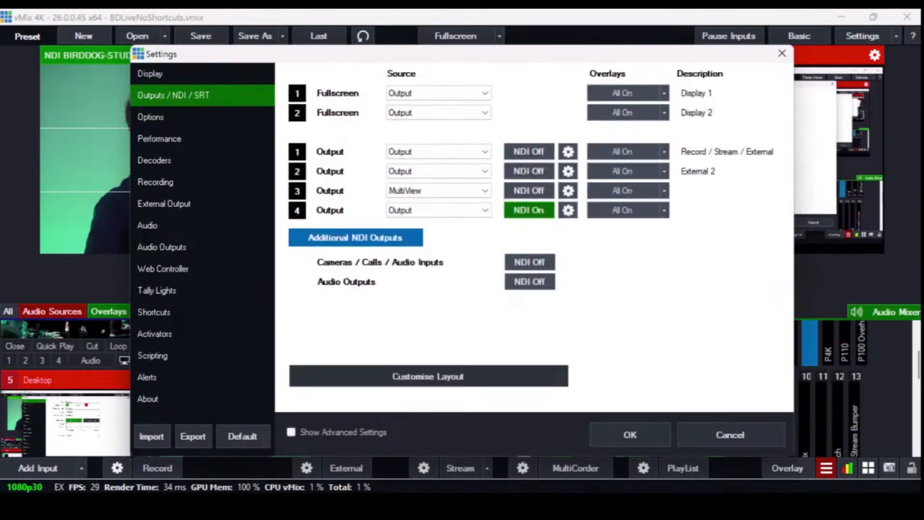
{"action": "left_click", "coordinate": [151, 117]}
{"action": "left_click", "coordinate": [159, 139]}
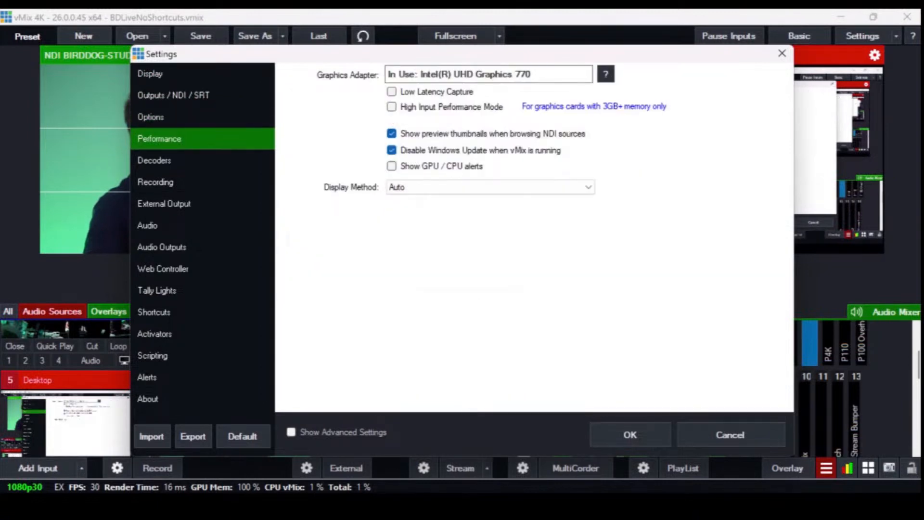
{"action": "left_click", "coordinate": [156, 182]}
{"action": "left_click", "coordinate": [164, 204]}
{"action": "left_click", "coordinate": [148, 226]}
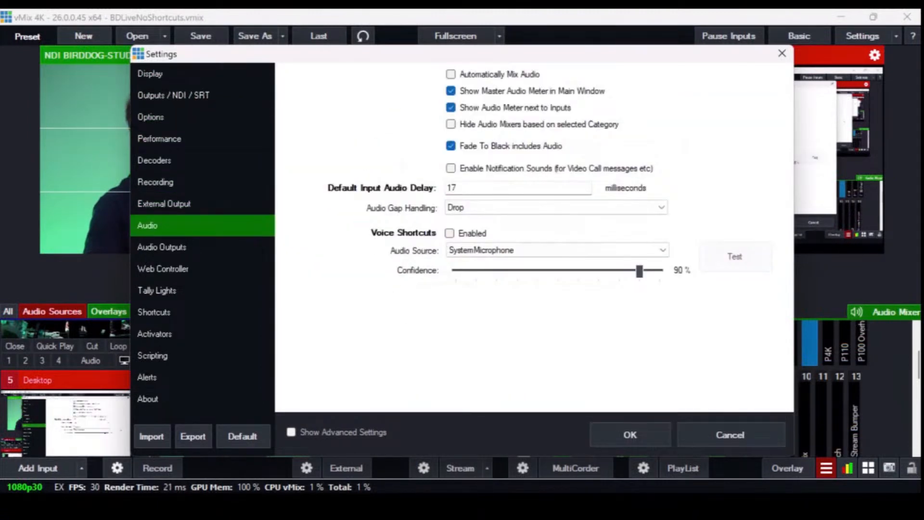
{"action": "left_click", "coordinate": [161, 247]}
{"action": "left_click", "coordinate": [163, 269]}
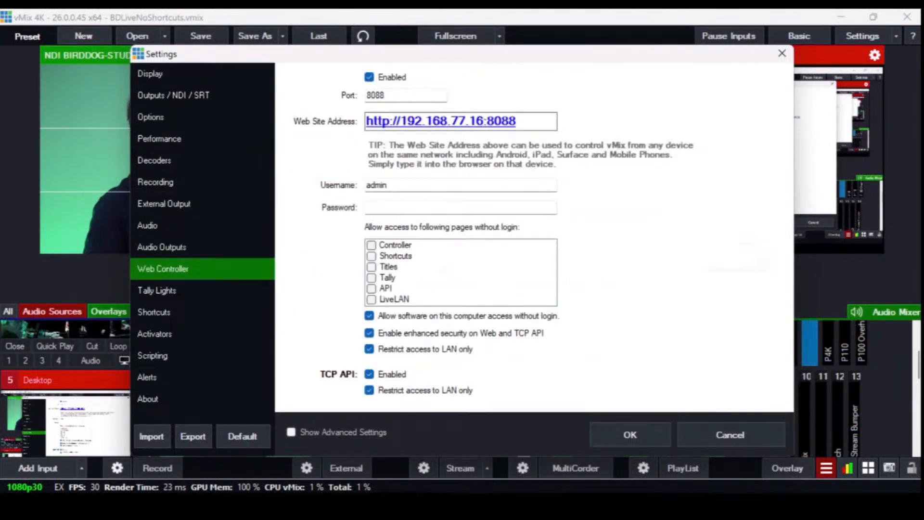
Check the About, Alerts, Scripting, Shortcuts and Tally Lights settings
{"action": "left_click", "coordinate": [149, 399]}
{"action": "left_click", "coordinate": [147, 377]}
{"action": "left_click", "coordinate": [152, 356]}
{"action": "left_click", "coordinate": [154, 312]}
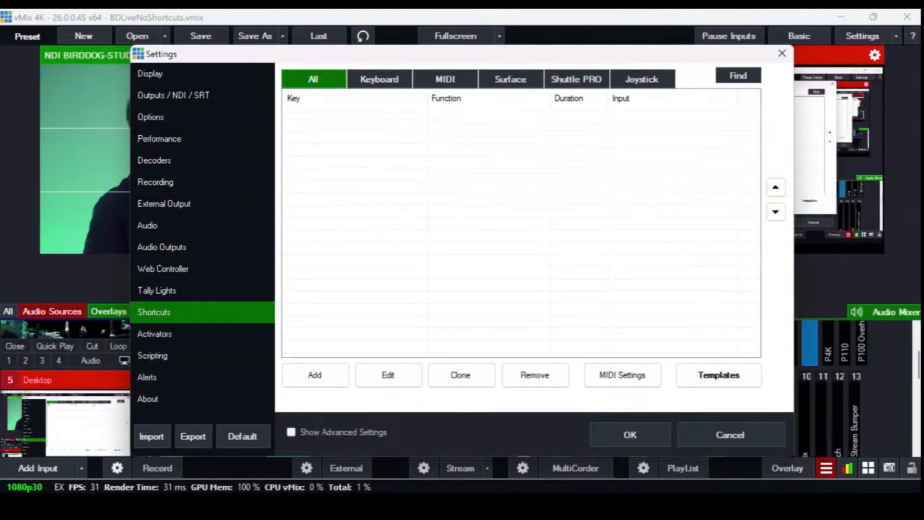
{"action": "left_click", "coordinate": [157, 290]}
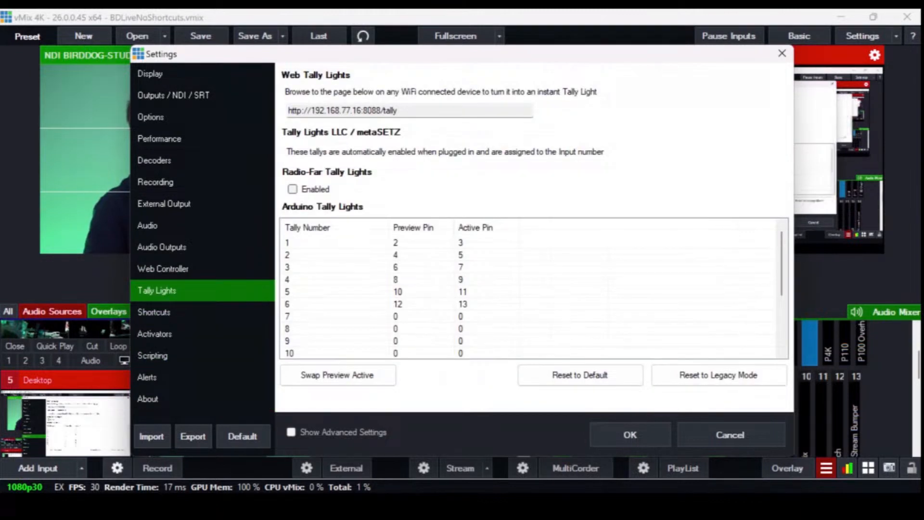
Go back through the remaining settings to review Display and Outputs / NDI / SRT, then leave the settings without saving
{"action": "left_click", "coordinate": [163, 269]}
{"action": "left_click", "coordinate": [161, 247]}
{"action": "left_click", "coordinate": [147, 226]}
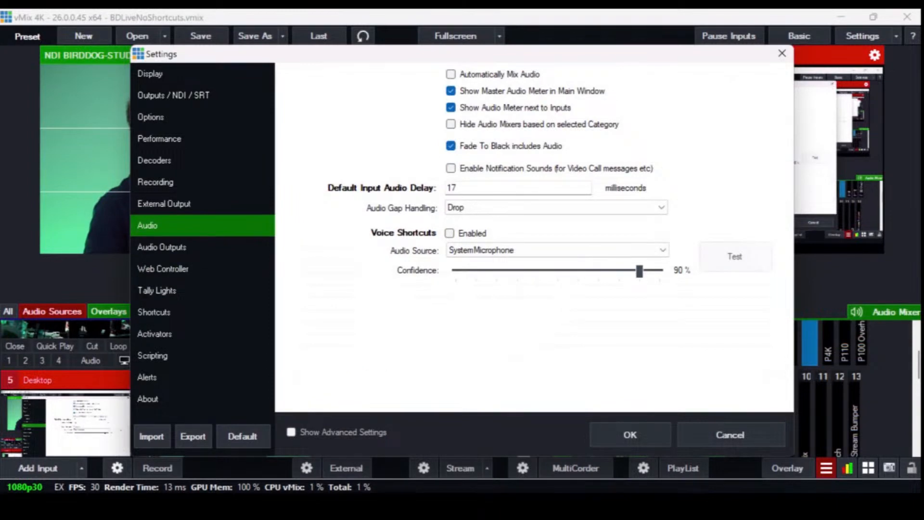
{"action": "left_click", "coordinate": [164, 204]}
{"action": "left_click", "coordinate": [155, 182]}
{"action": "left_click", "coordinate": [154, 161]}
{"action": "left_click", "coordinate": [159, 139]}
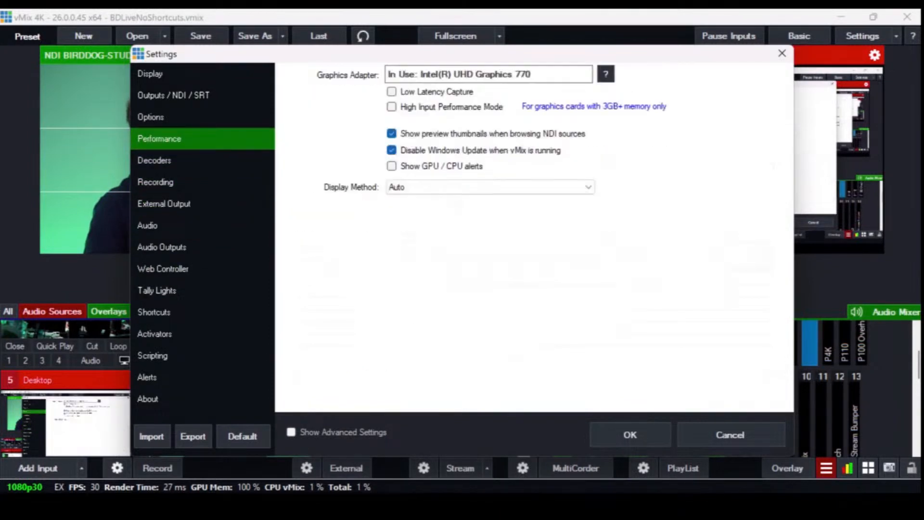
{"action": "left_click", "coordinate": [150, 117]}
{"action": "left_click", "coordinate": [150, 74]}
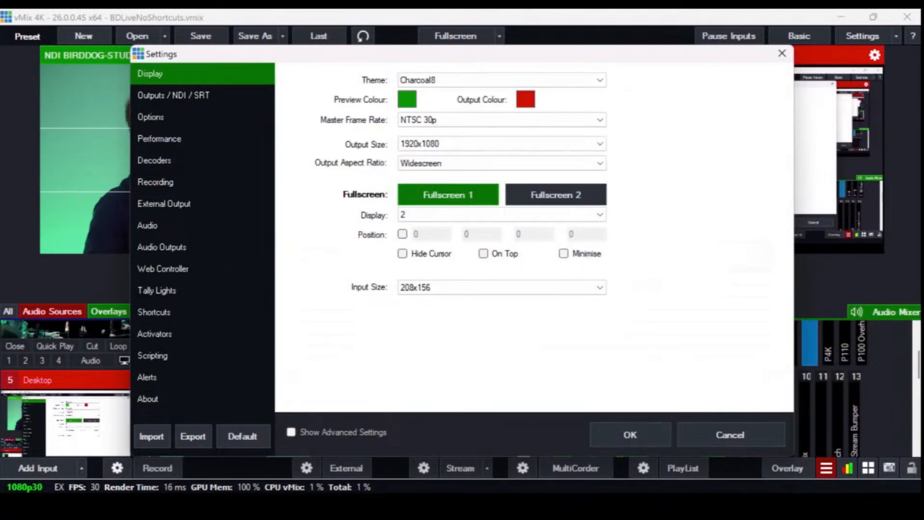
{"action": "left_click", "coordinate": [173, 95]}
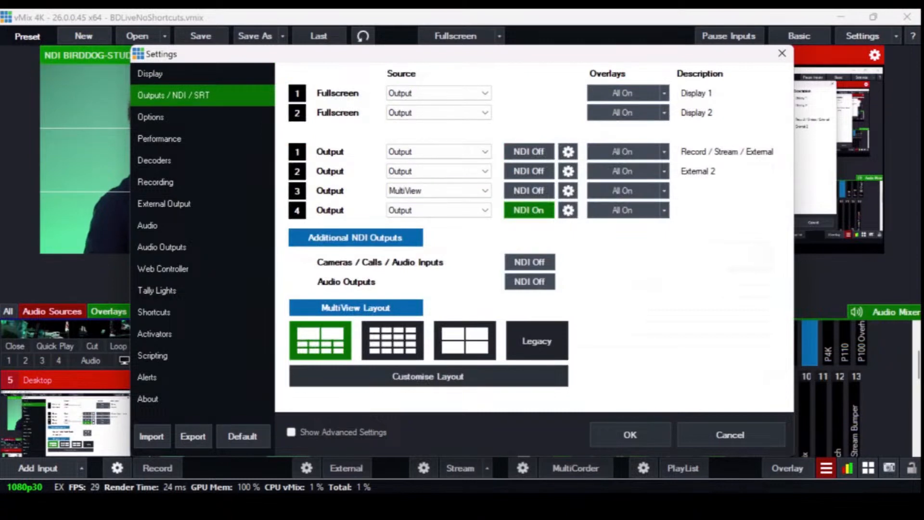
{"action": "left_click", "coordinate": [731, 435]}
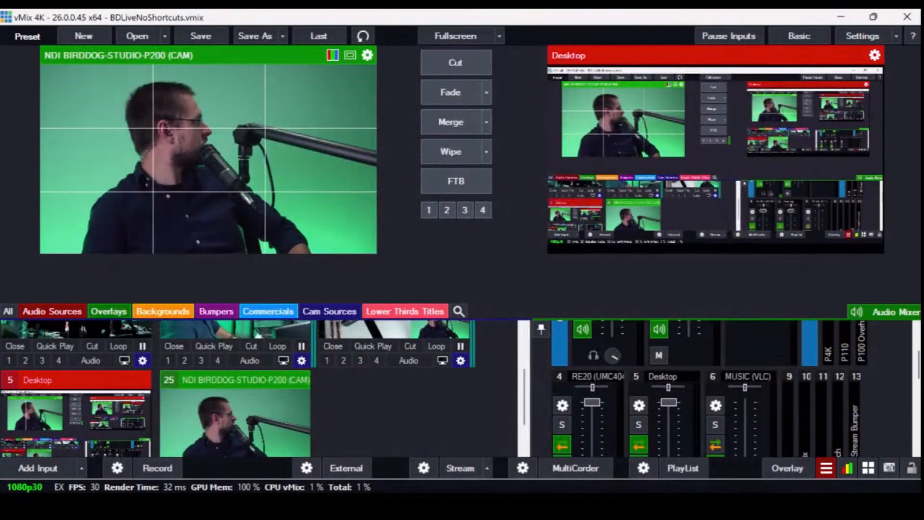
Add a custom input category named Outputs below Lower Thirds Titles and colour it bright green, 00FF00
{"action": "right_click", "coordinate": [405, 311]}
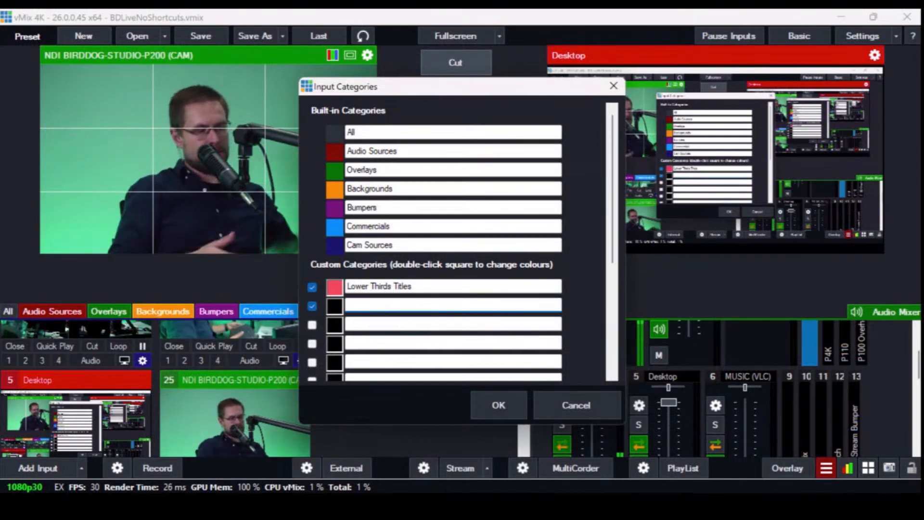
{"action": "type", "text": "Outputs"}
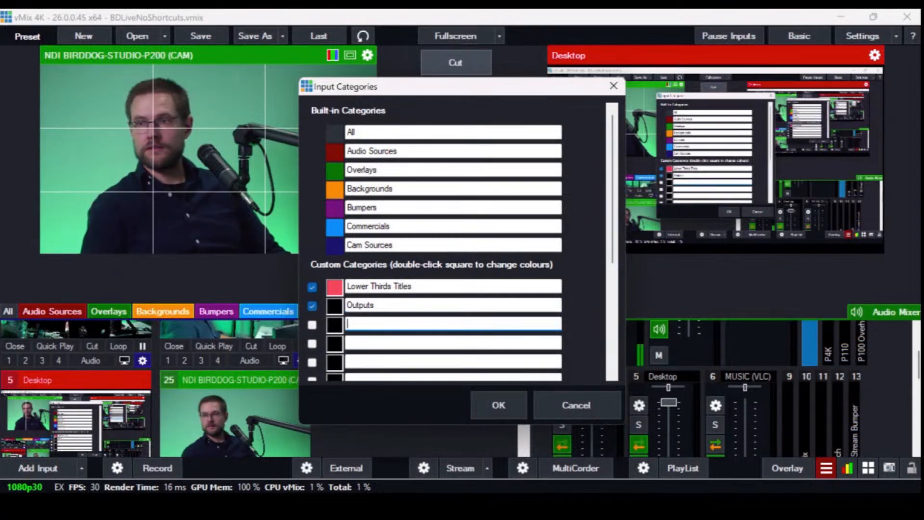
{"action": "double_click", "coordinate": [335, 306]}
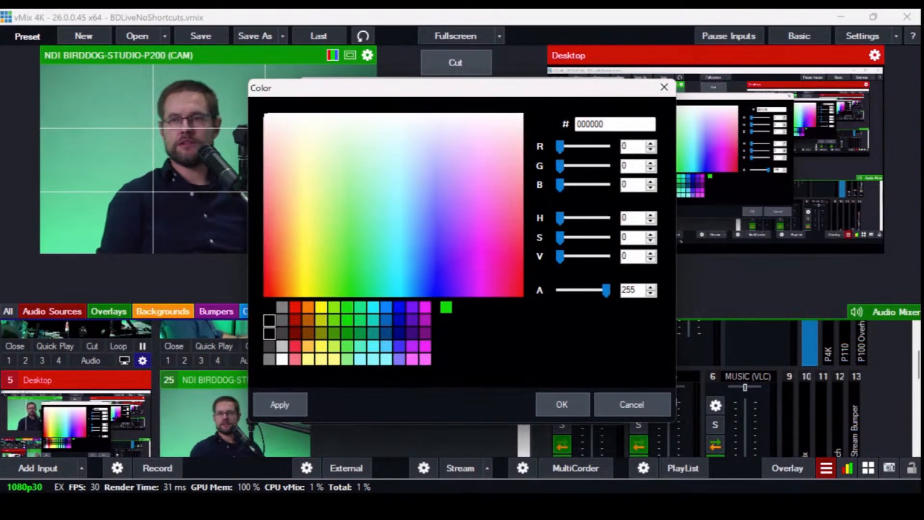
{"action": "left_click", "coordinate": [632, 404]}
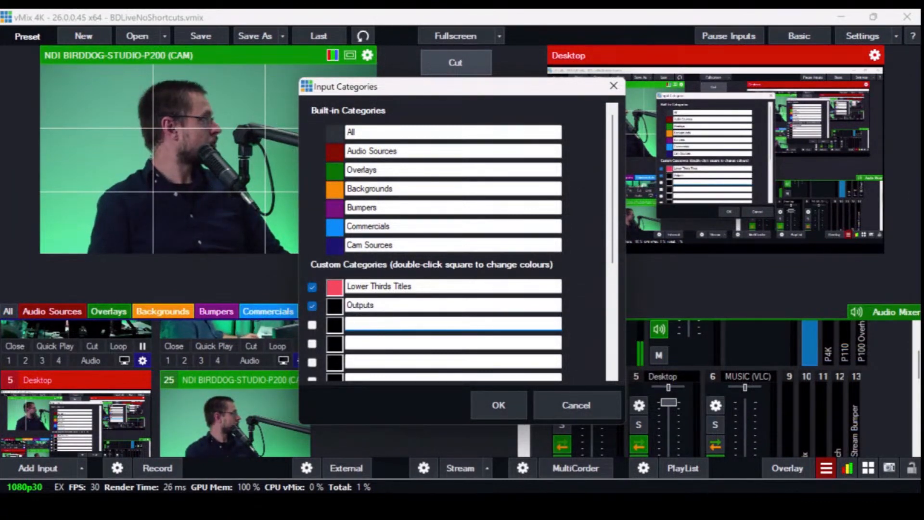
{"action": "double_click", "coordinate": [335, 306]}
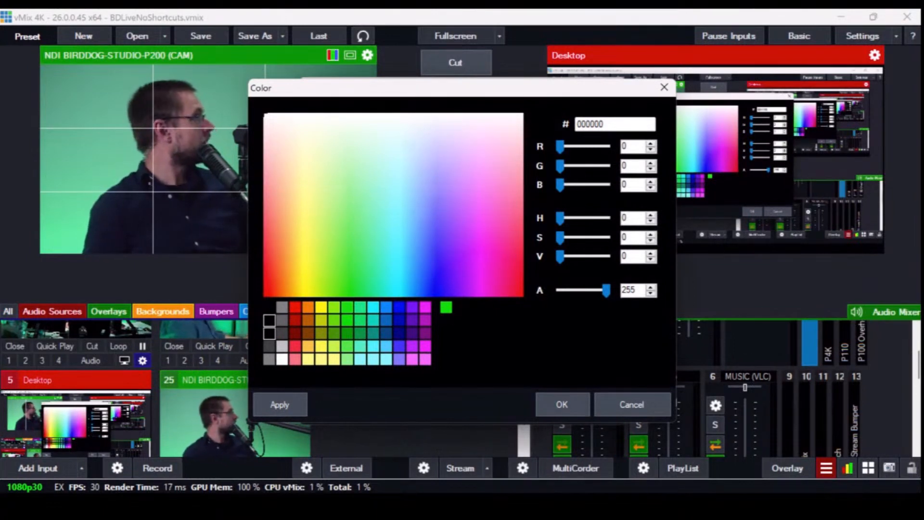
{"action": "left_click_drag", "start_coordinate": [418, 94], "coordinate": [517, 106]}
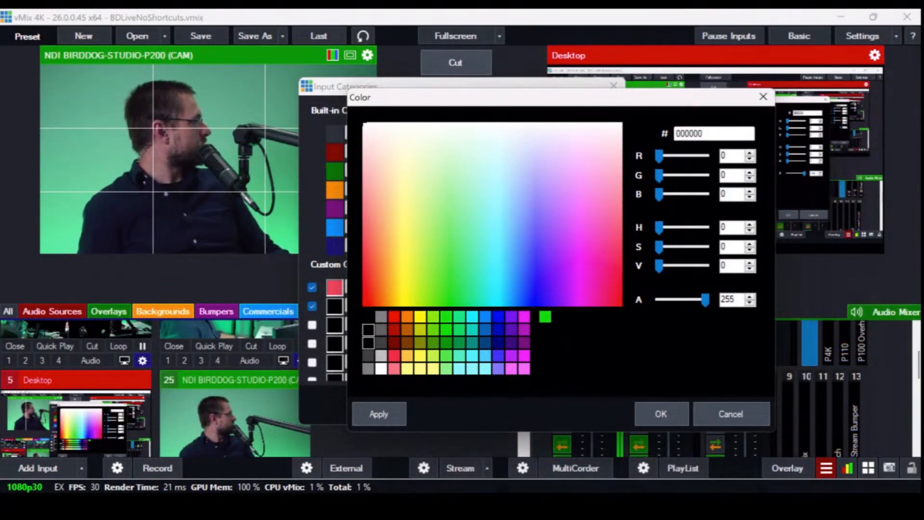
{"action": "left_click", "coordinate": [447, 317]}
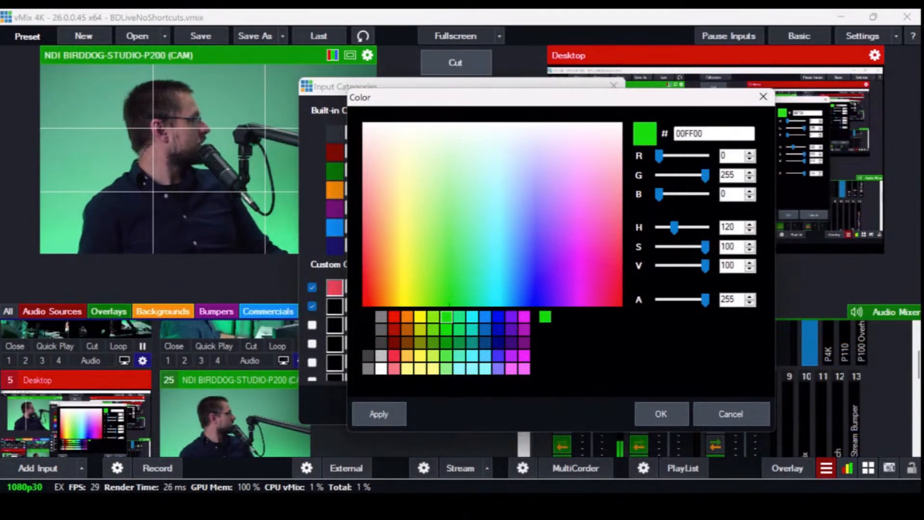
{"action": "left_click", "coordinate": [661, 414]}
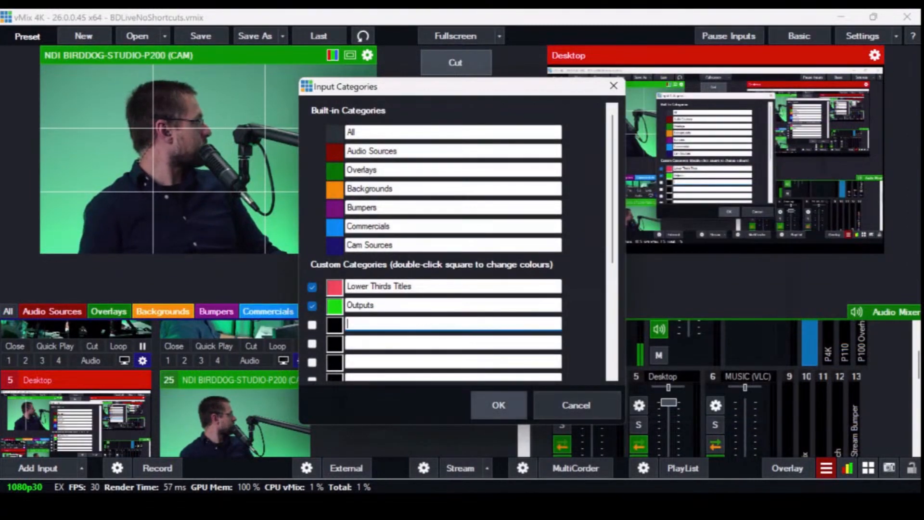
{"action": "left_click", "coordinate": [499, 405]}
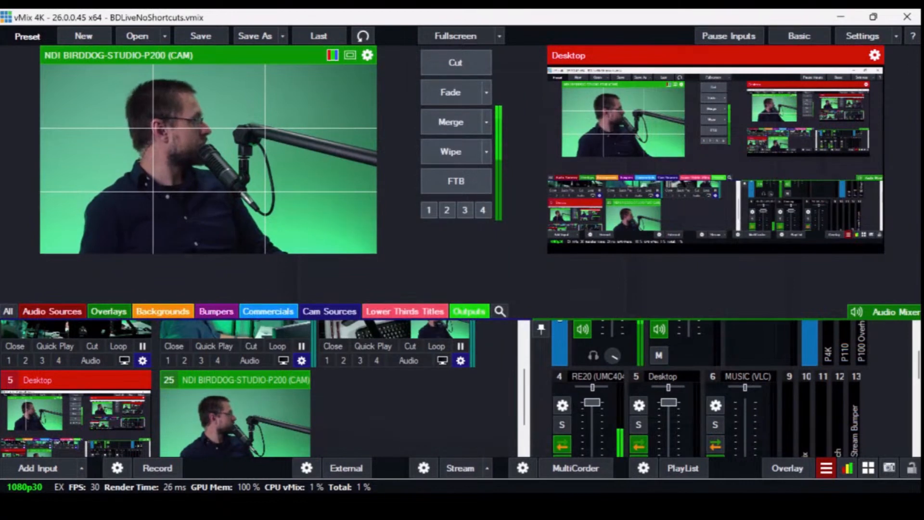
Add a blank input to the new Outputs category
{"action": "left_click", "coordinate": [469, 312]}
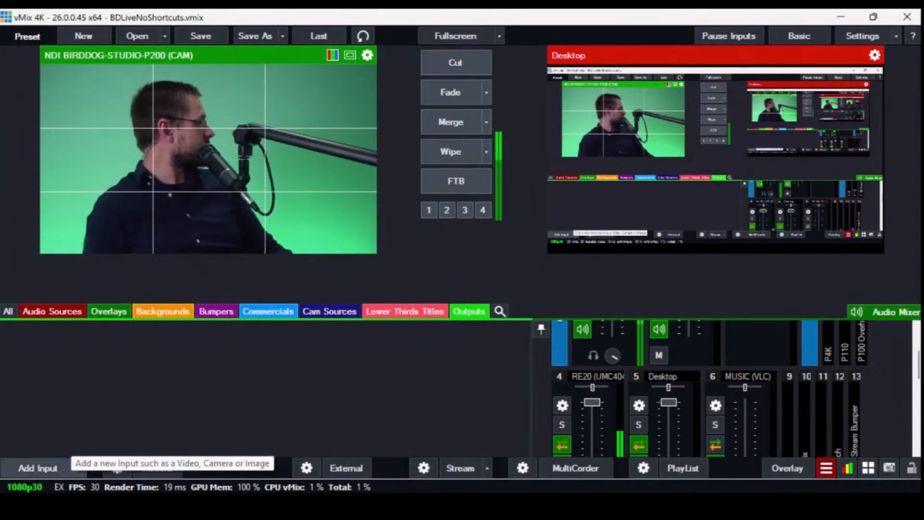
{"action": "left_click", "coordinate": [38, 468]}
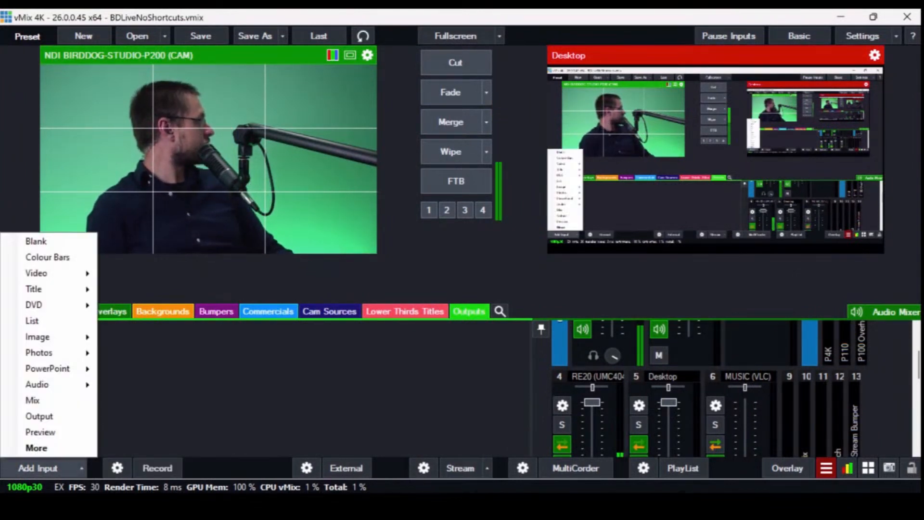
{"action": "left_click", "coordinate": [36, 241]}
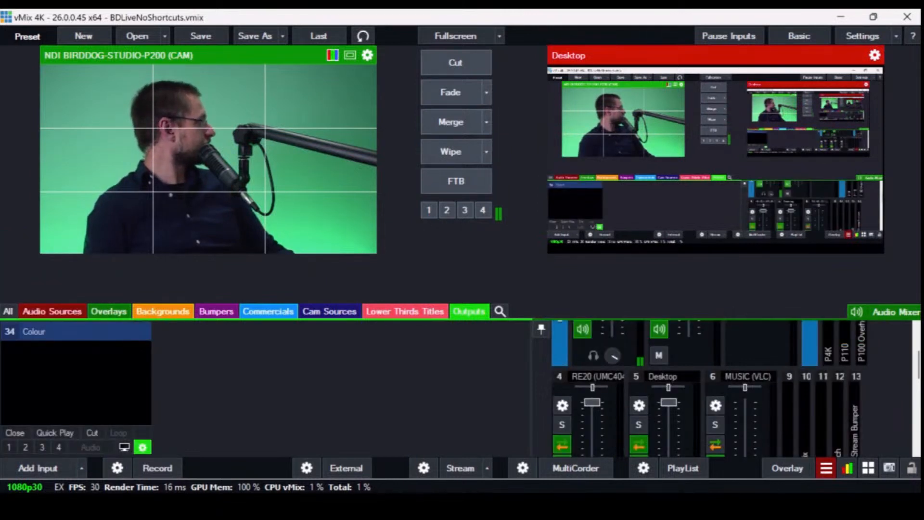
Assign NDI BIRDDOG-STUDIO-P200 (CAM) to layer 1 of the blank input and put that input in preview
{"action": "left_click", "coordinate": [143, 447]}
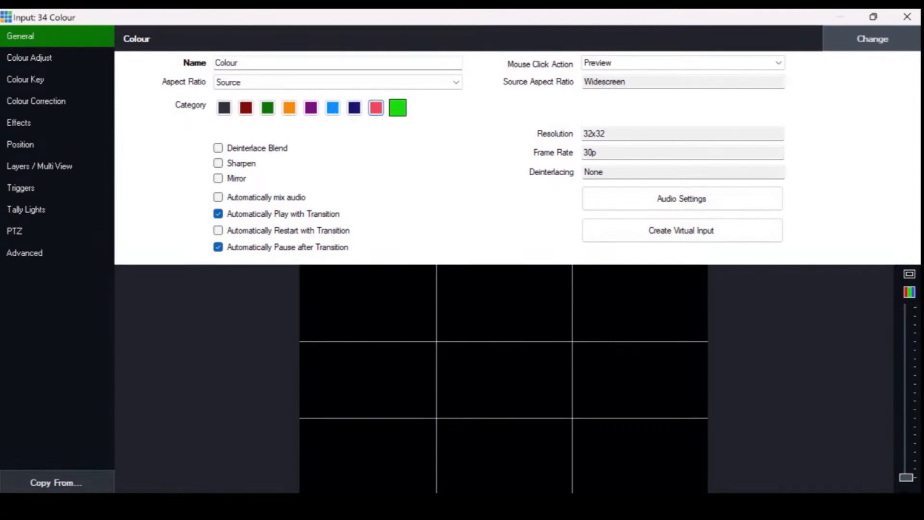
{"action": "left_click", "coordinate": [39, 166]}
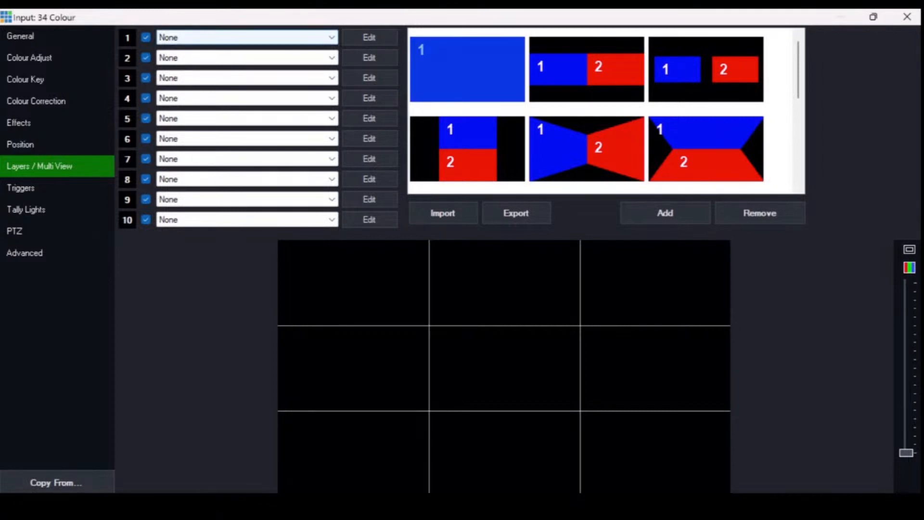
{"action": "left_click", "coordinate": [247, 37]}
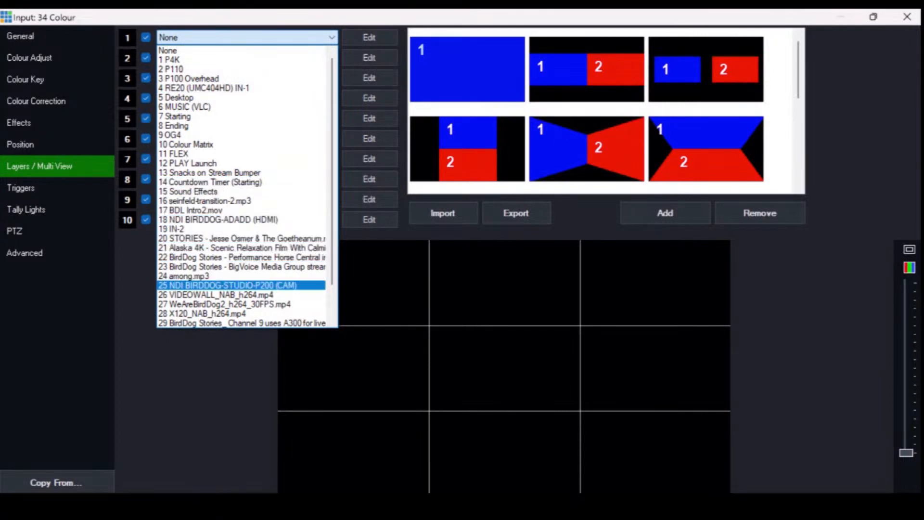
{"action": "left_click", "coordinate": [226, 285]}
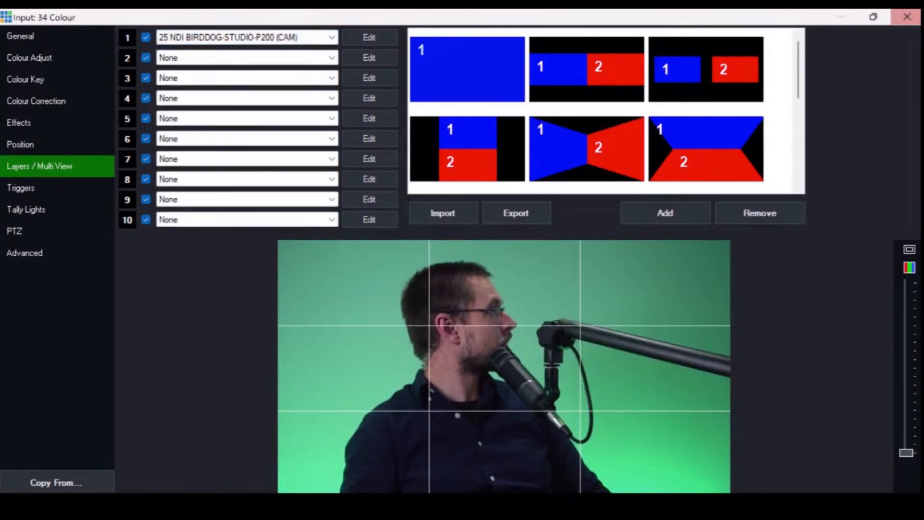
{"action": "left_click", "coordinate": [907, 17]}
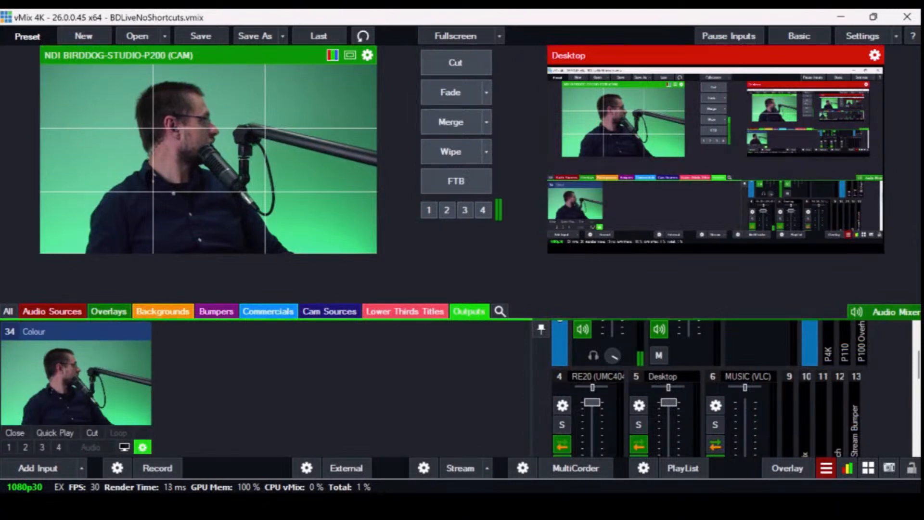
{"action": "left_click", "coordinate": [76, 382]}
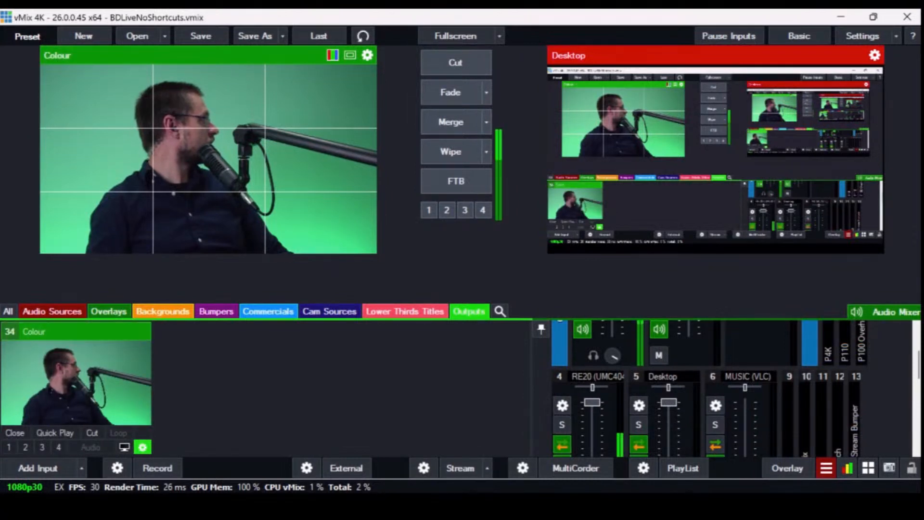
Rename the blank input carrying the studio camera layer as P200
{"action": "left_click", "coordinate": [142, 447]}
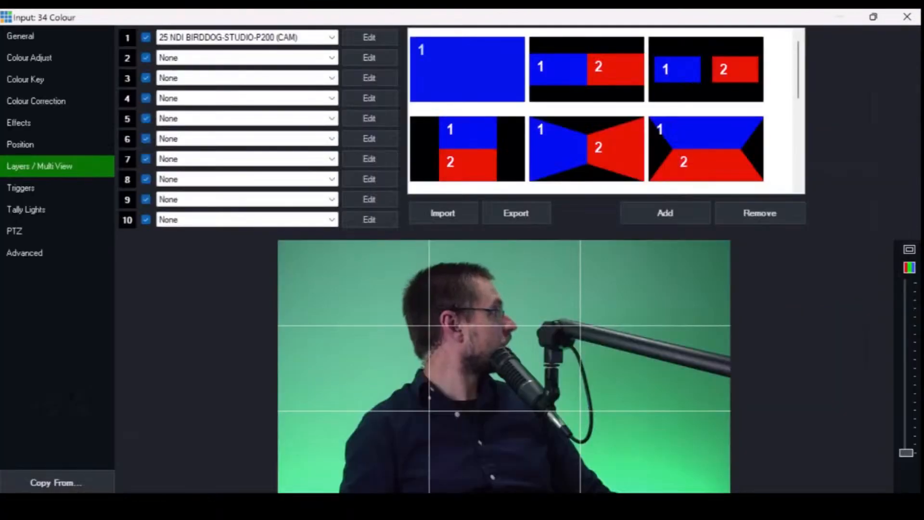
{"action": "left_click", "coordinate": [20, 37]}
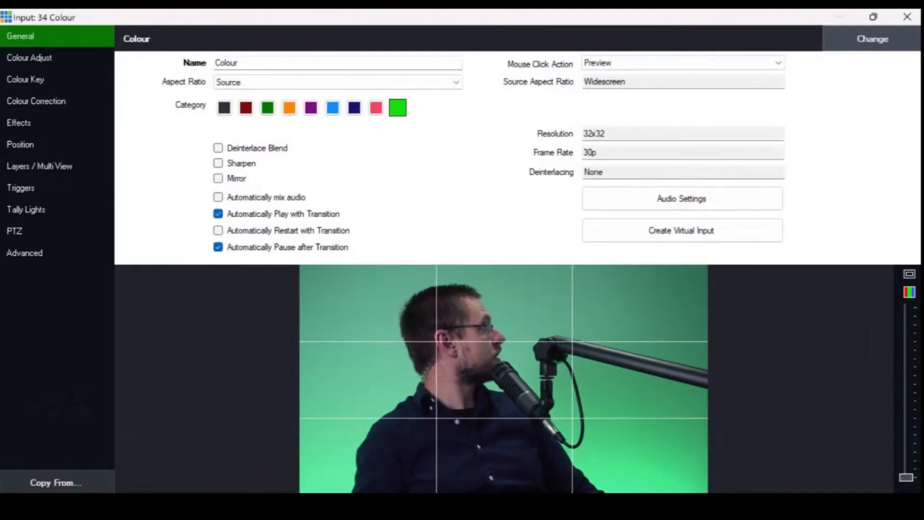
{"action": "double_click", "coordinate": [226, 63]}
{"action": "type", "text": "P200 Out"}
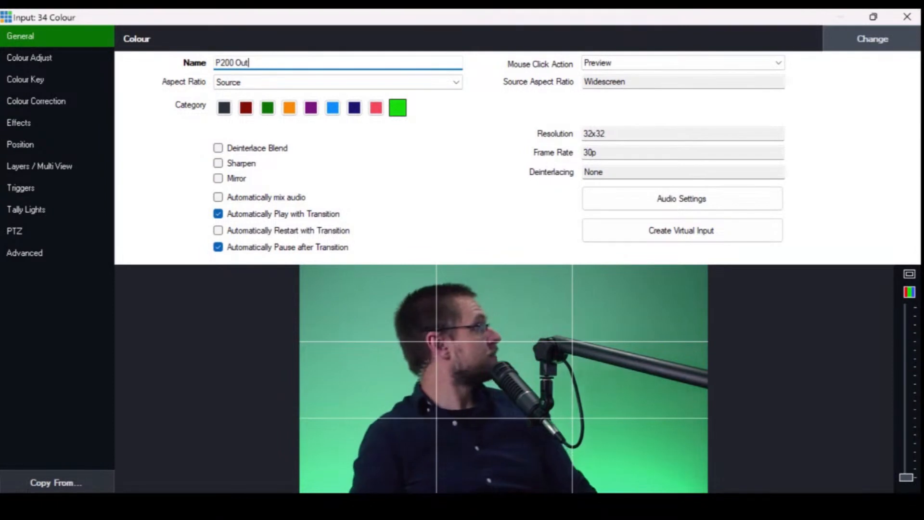
{"action": "left_click", "coordinate": [907, 17]}
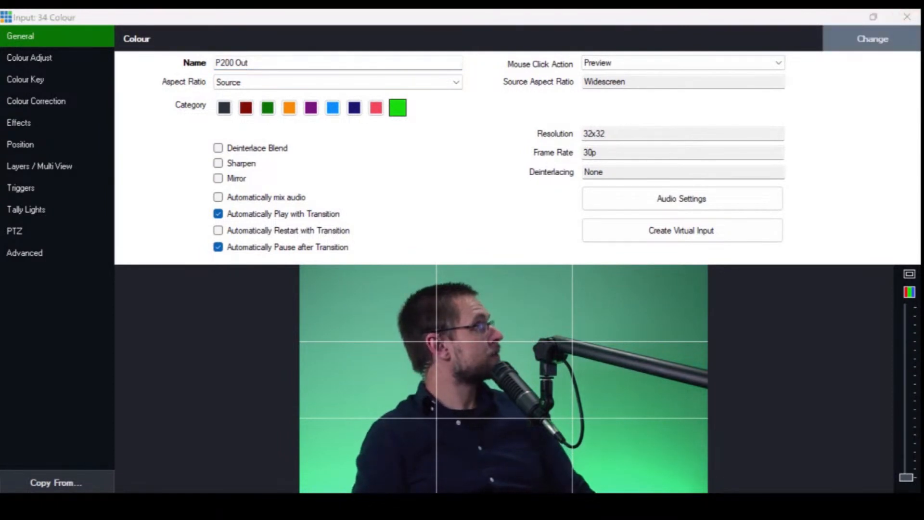
{"action": "left_click", "coordinate": [248, 62]}
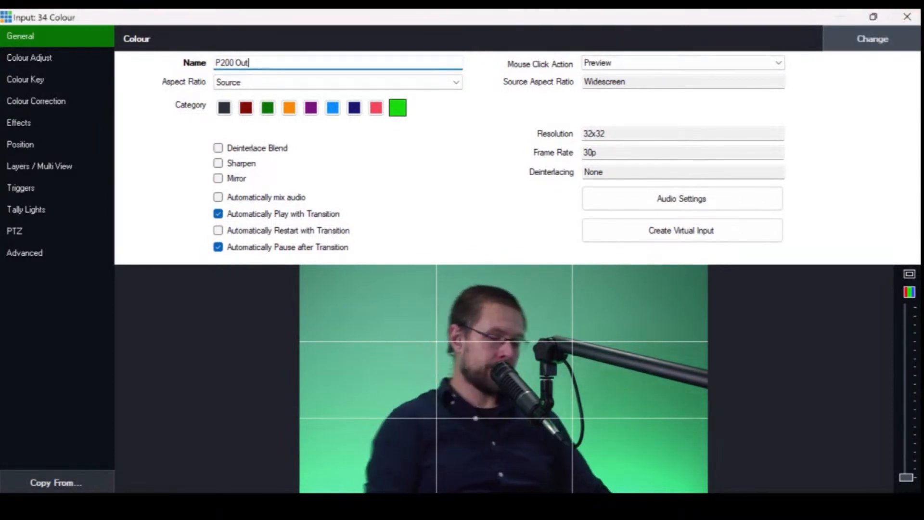
{"action": "key", "text": "BackSpace"}
{"action": "key", "text": "BackSpace"}
{"action": "key", "text": "BackSpace"}
{"action": "key", "text": "BackSpace"}
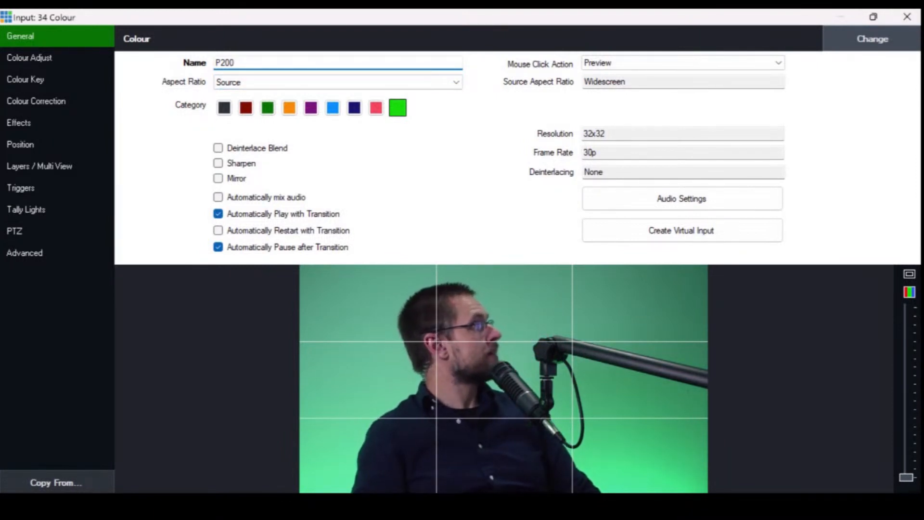
{"action": "left_click", "coordinate": [907, 17]}
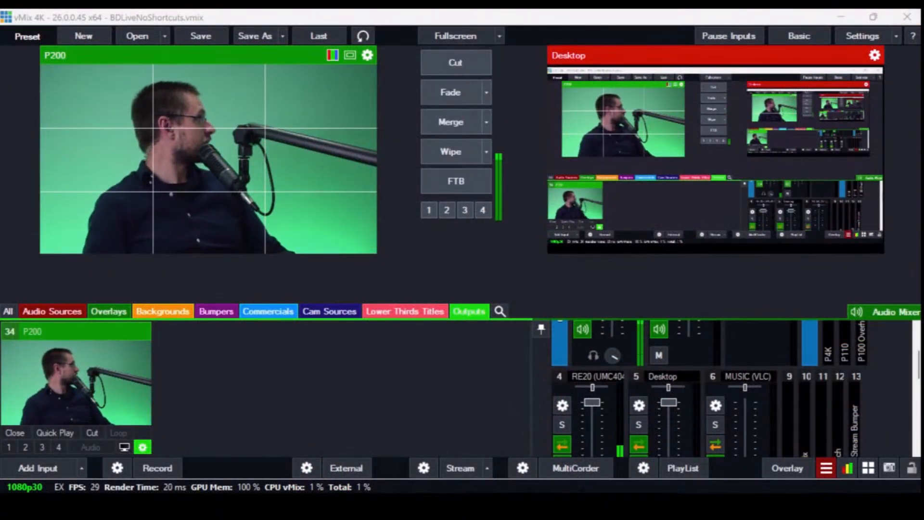
Check the inputs in the Cam Sources category, then add a second blank input to the Outputs category
{"action": "left_click", "coordinate": [329, 311]}
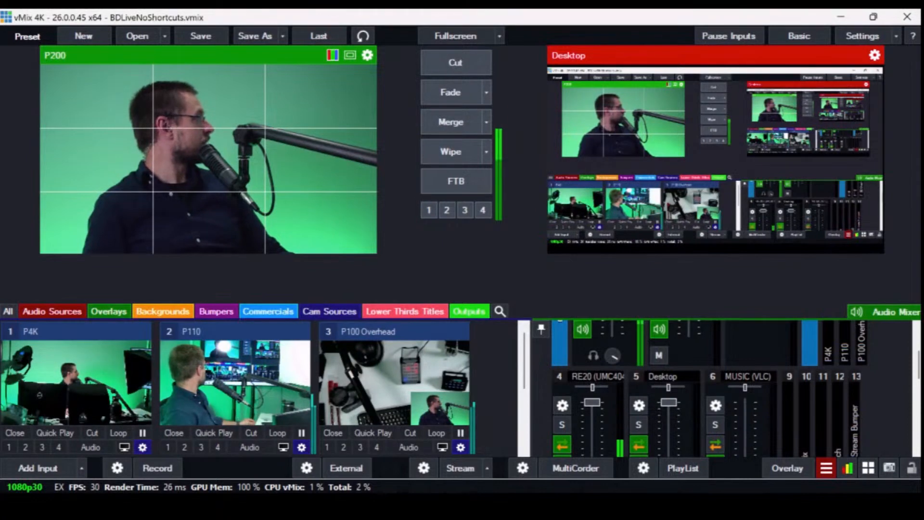
{"action": "scroll", "coordinate": [241, 385], "scroll_direction": "down", "scroll_amount": 2}
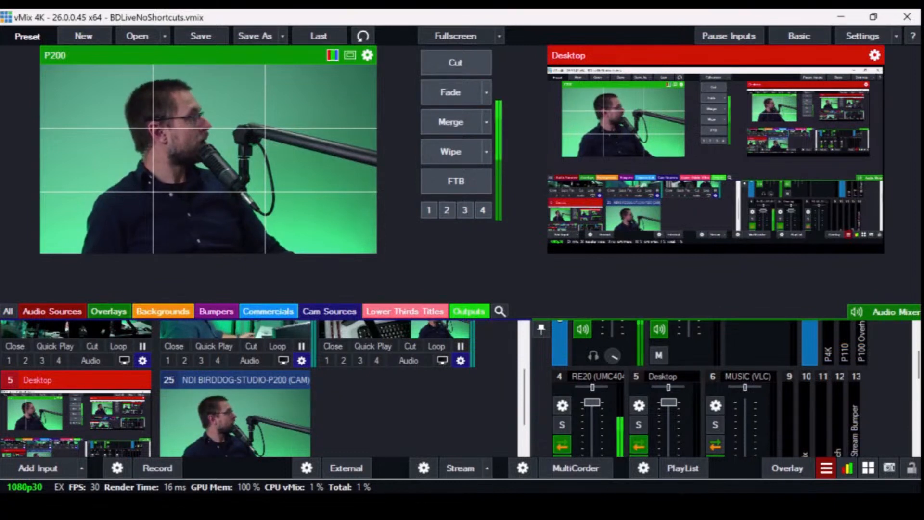
{"action": "left_click", "coordinate": [470, 311]}
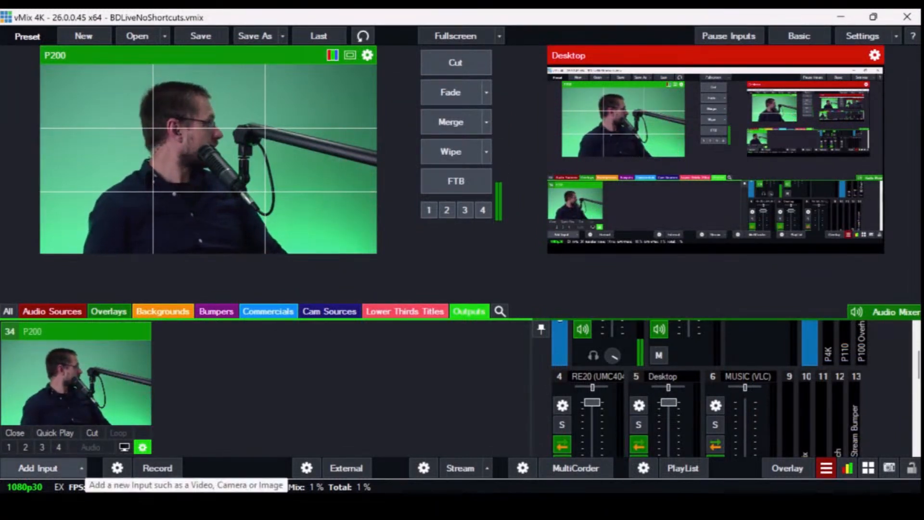
{"action": "left_click", "coordinate": [38, 467]}
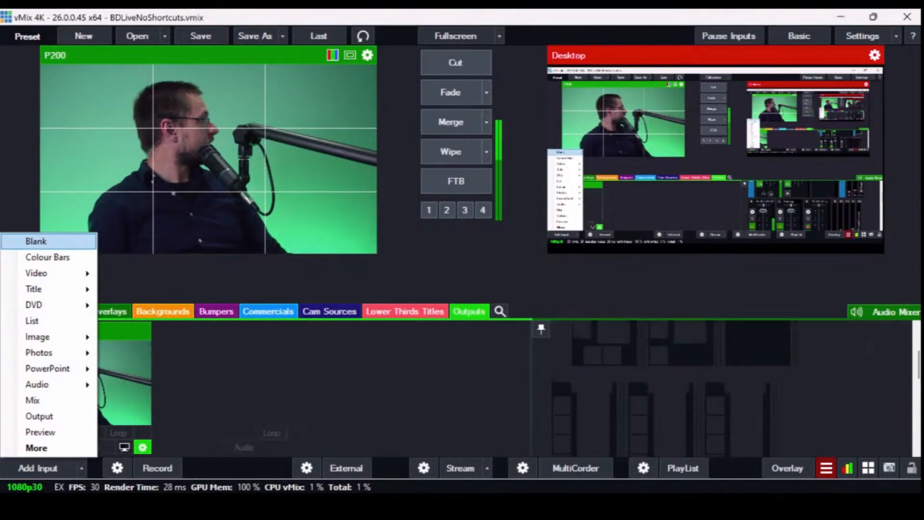
{"action": "left_click", "coordinate": [36, 241]}
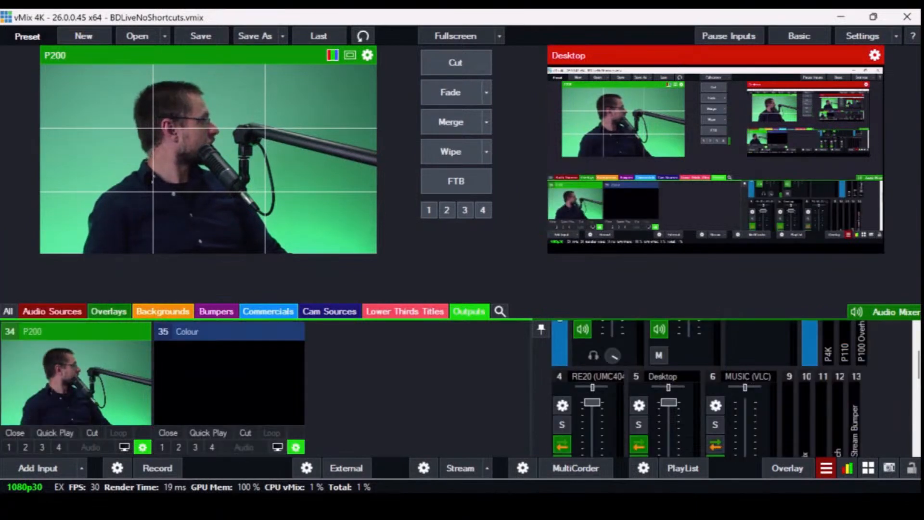
Name the second blank input P110 and assign camera input 2 P110 to its layer 1
{"action": "left_click", "coordinate": [295, 447]}
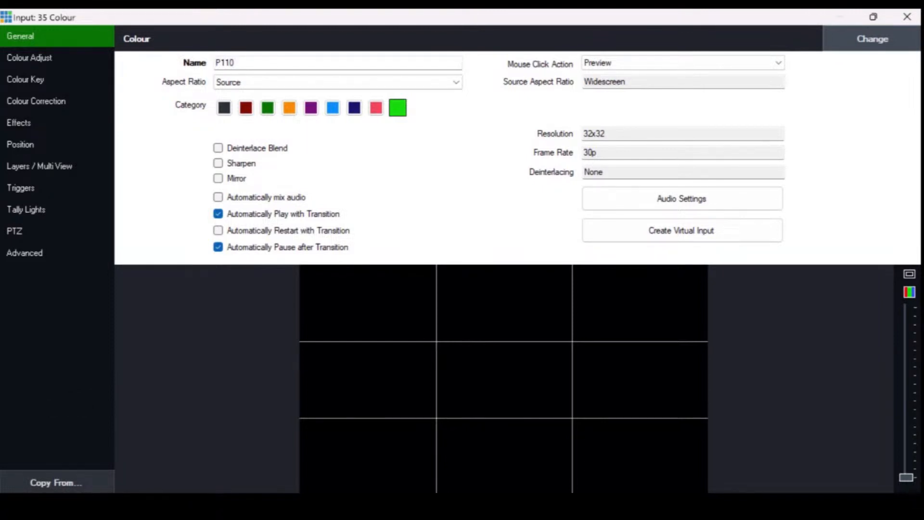
{"action": "left_click", "coordinate": [40, 166]}
{"action": "left_click", "coordinate": [289, 38]}
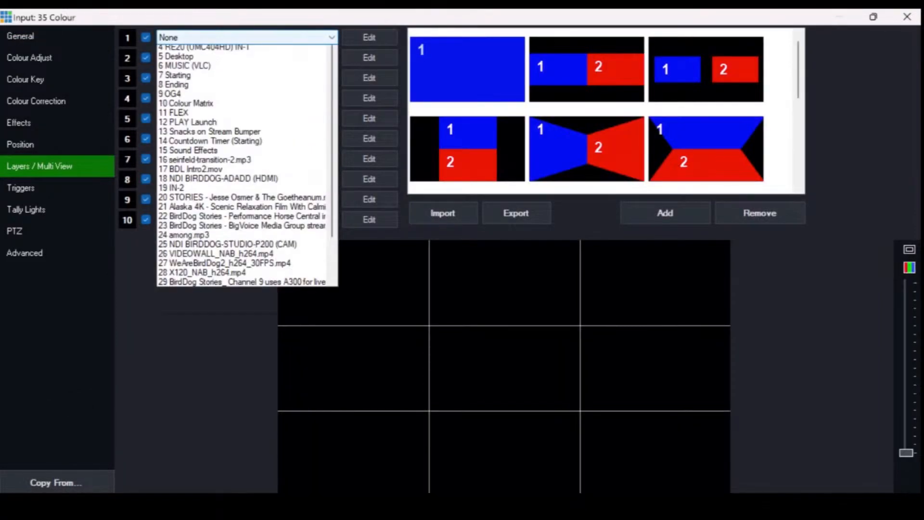
{"action": "scroll", "coordinate": [289, 135], "scroll_direction": "up", "scroll_amount": 2}
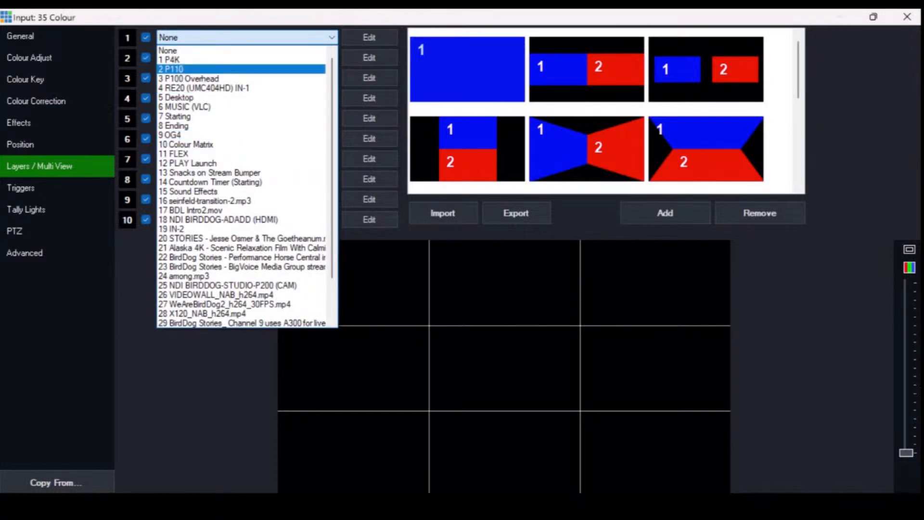
{"action": "left_click", "coordinate": [193, 69]}
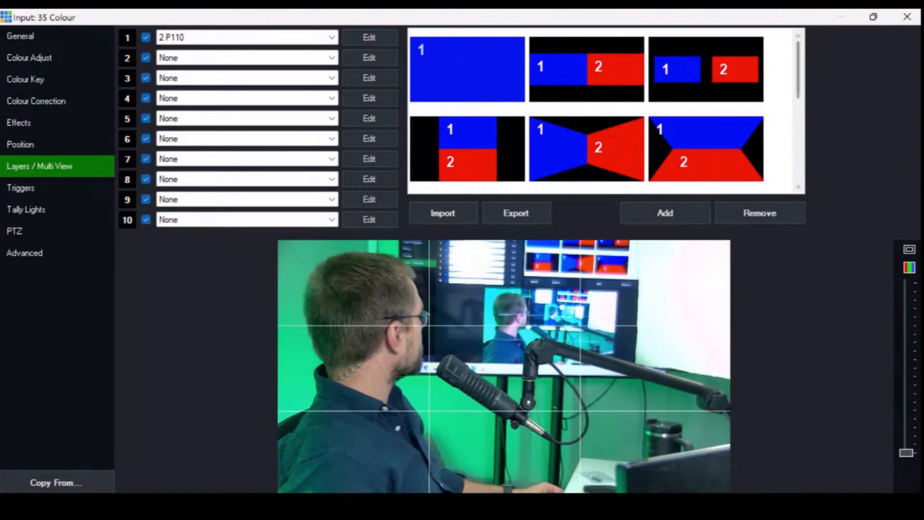
{"action": "left_click", "coordinate": [907, 17]}
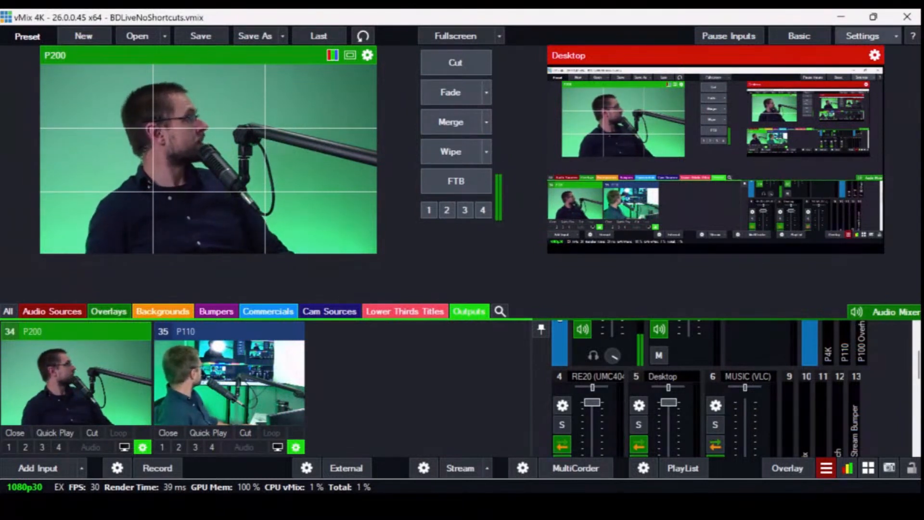
Look through the Display, Recording, External Output, Decoders, Options and Outputs / NDI / SRT pages of the settings
{"action": "left_click", "coordinate": [863, 36]}
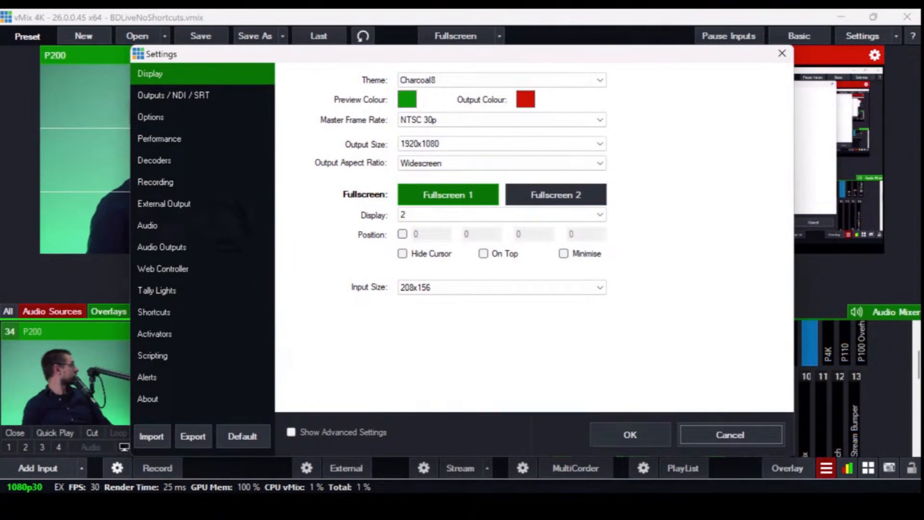
{"action": "left_click", "coordinate": [155, 182]}
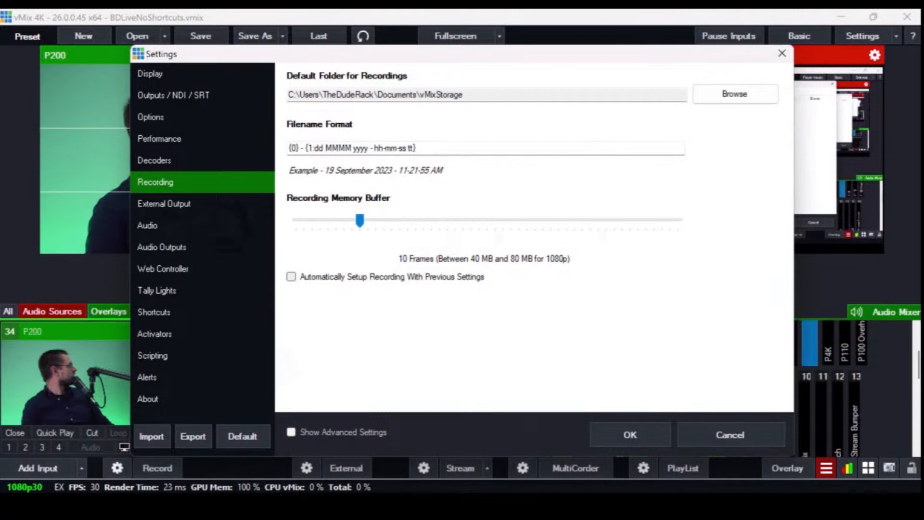
{"action": "left_click", "coordinate": [163, 203]}
{"action": "left_click", "coordinate": [154, 160]}
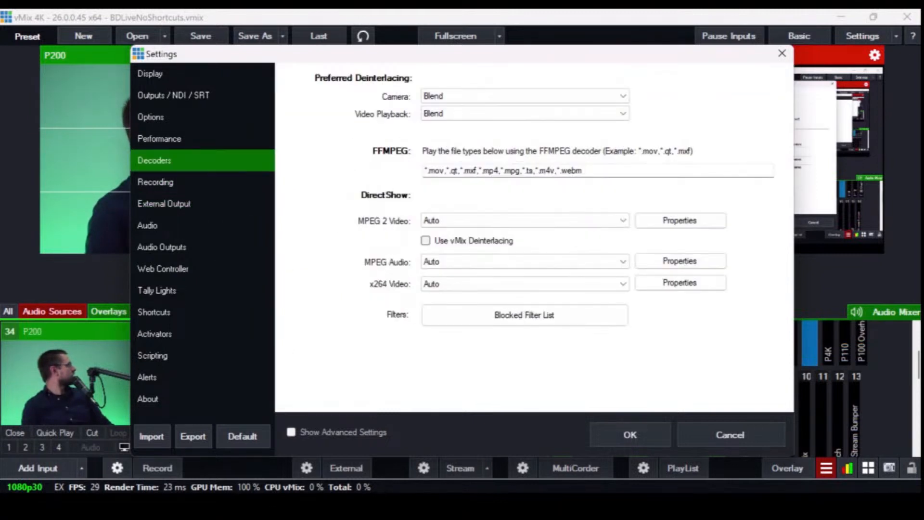
{"action": "left_click", "coordinate": [151, 117]}
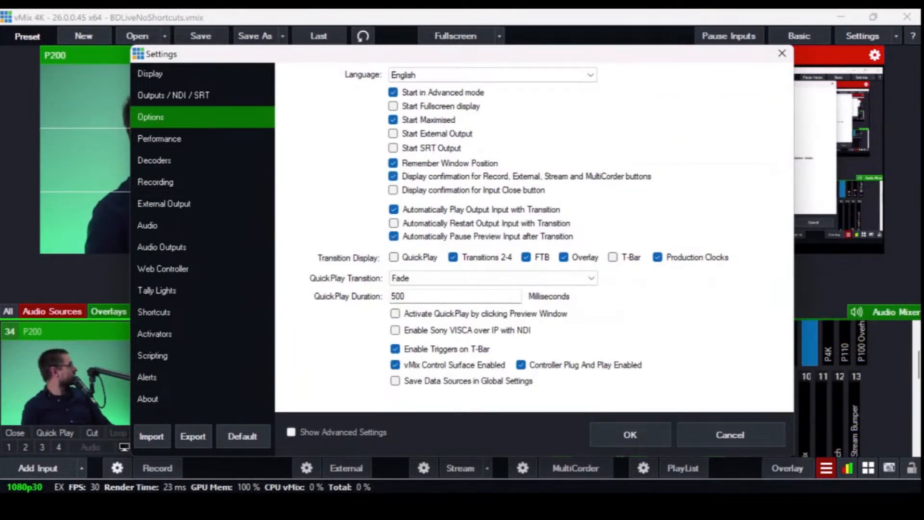
{"action": "left_click", "coordinate": [173, 96]}
{"action": "left_click", "coordinate": [151, 74]}
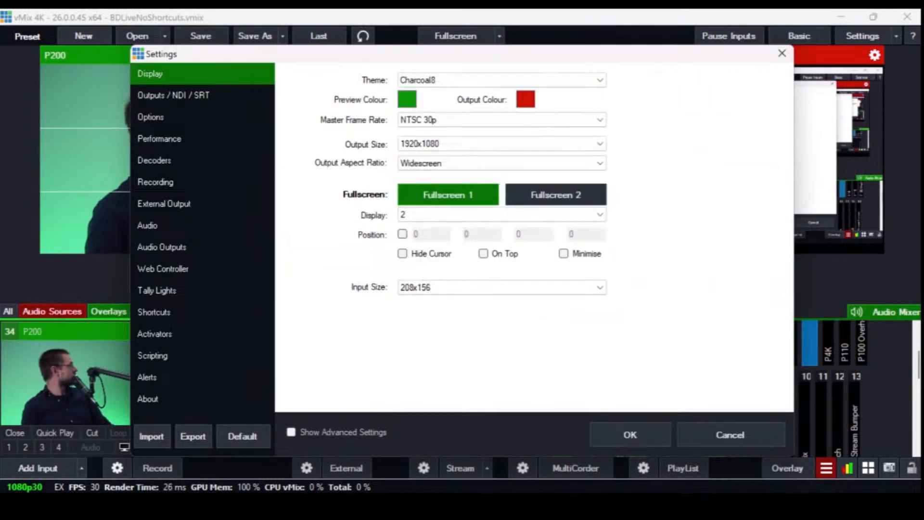
{"action": "left_click", "coordinate": [782, 53]}
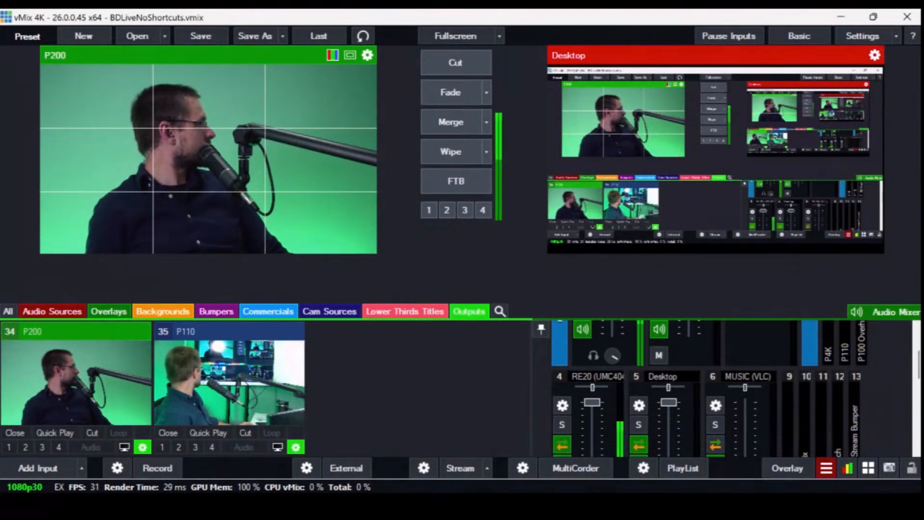
Add a third blank input to the Outputs category and assign input 1 P4K to its layer 1
{"action": "left_click", "coordinate": [38, 468]}
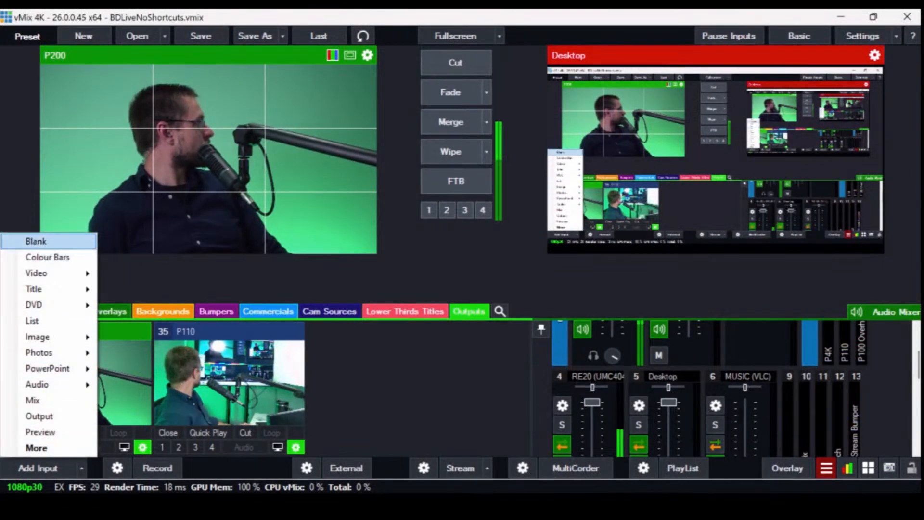
{"action": "left_click", "coordinate": [37, 241]}
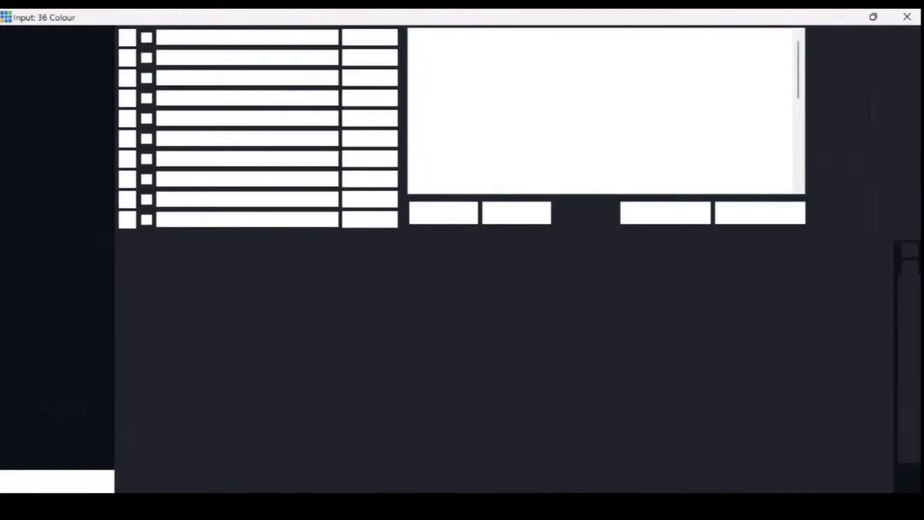
{"action": "left_click", "coordinate": [247, 38]}
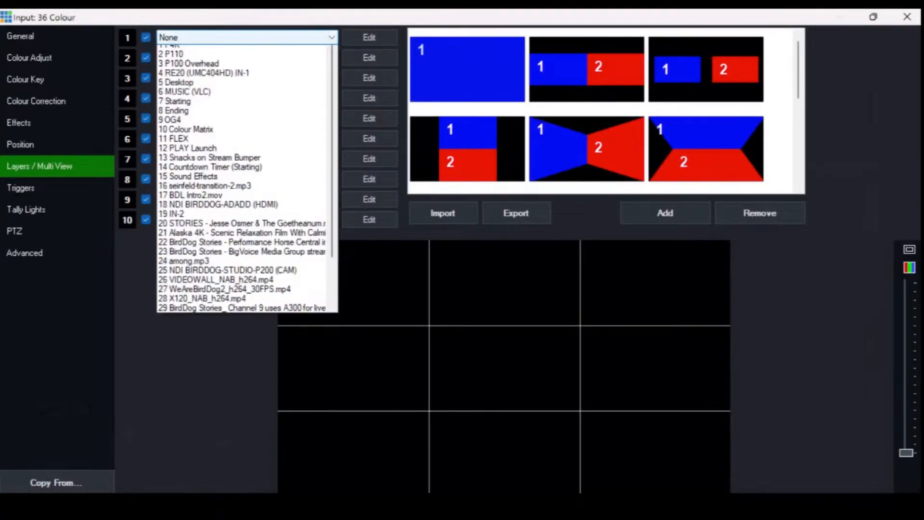
{"action": "left_click", "coordinate": [192, 59]}
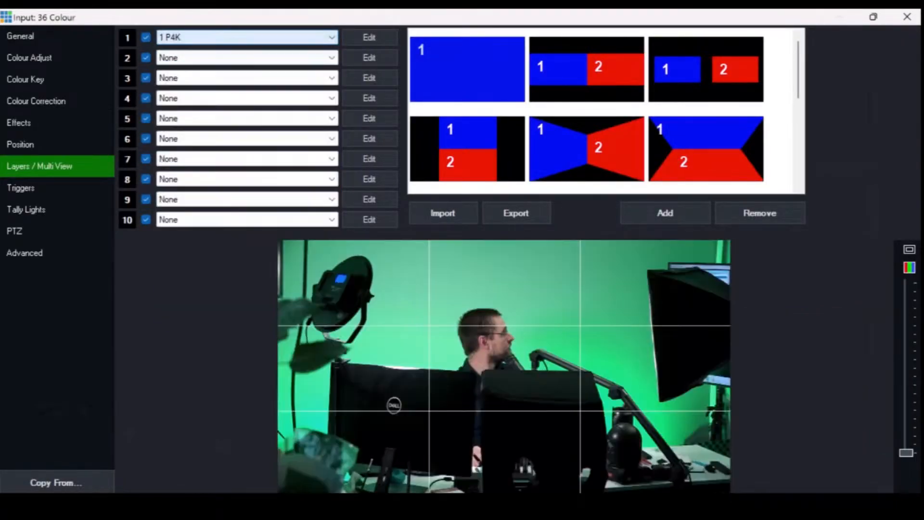
Rename the new blank input carrying the P4K layer as P4K and close its settings
{"action": "left_click", "coordinate": [29, 36]}
{"action": "left_click_drag", "start_coordinate": [255, 63], "coordinate": [215, 63]}
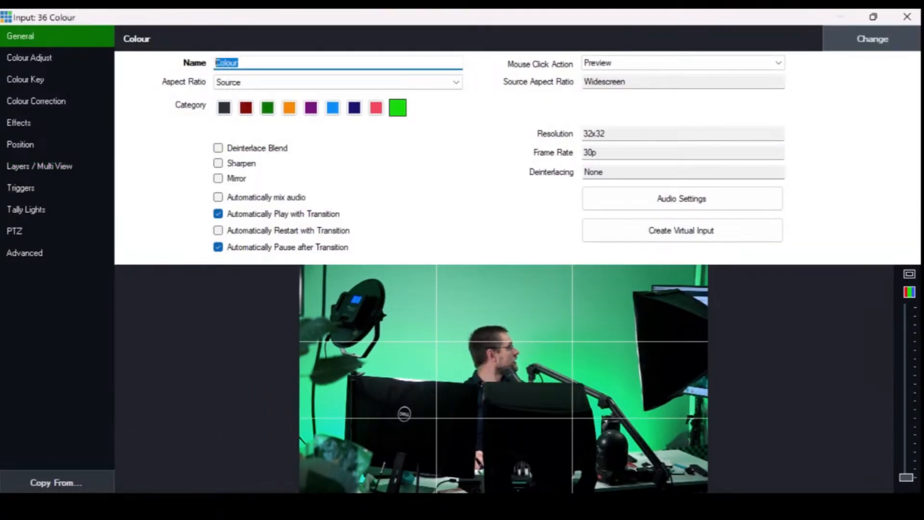
{"action": "type", "text": "P4K"}
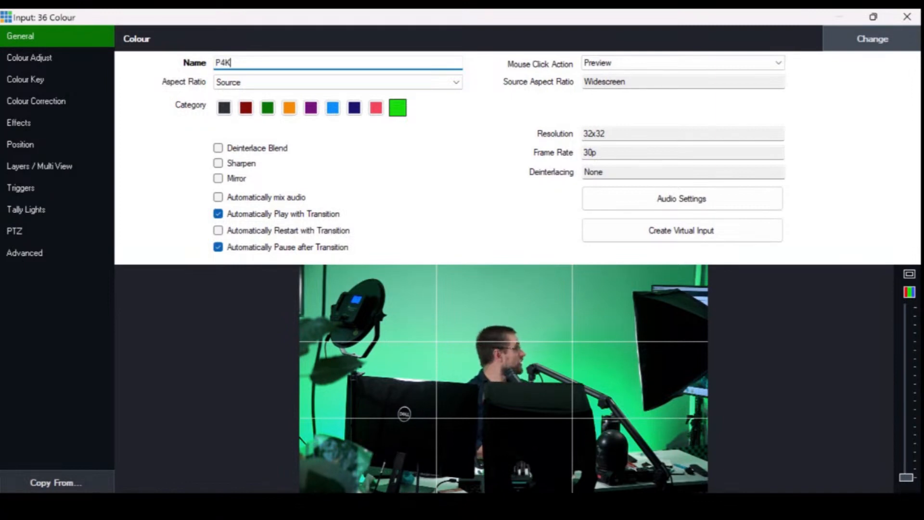
{"action": "left_click", "coordinate": [907, 17]}
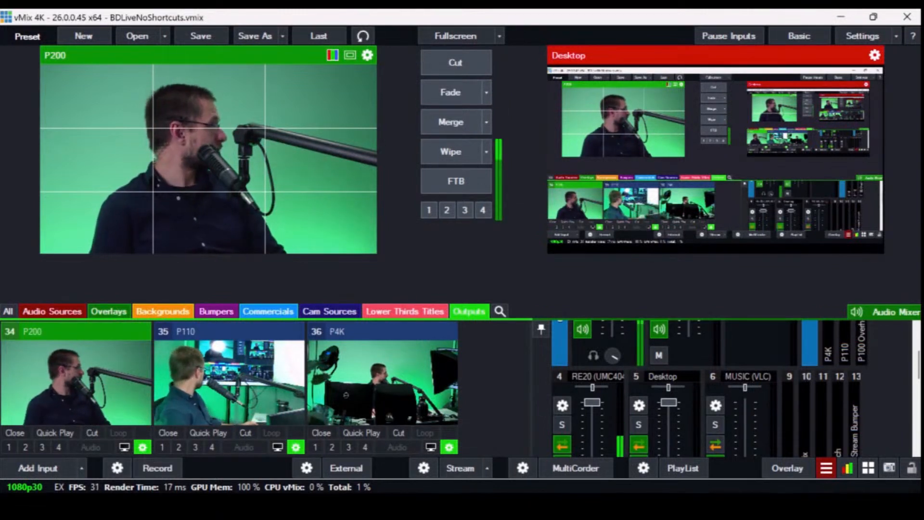
Add two more blank inputs to the Outputs category and put P100 Overhead in preview
{"action": "left_click", "coordinate": [38, 468]}
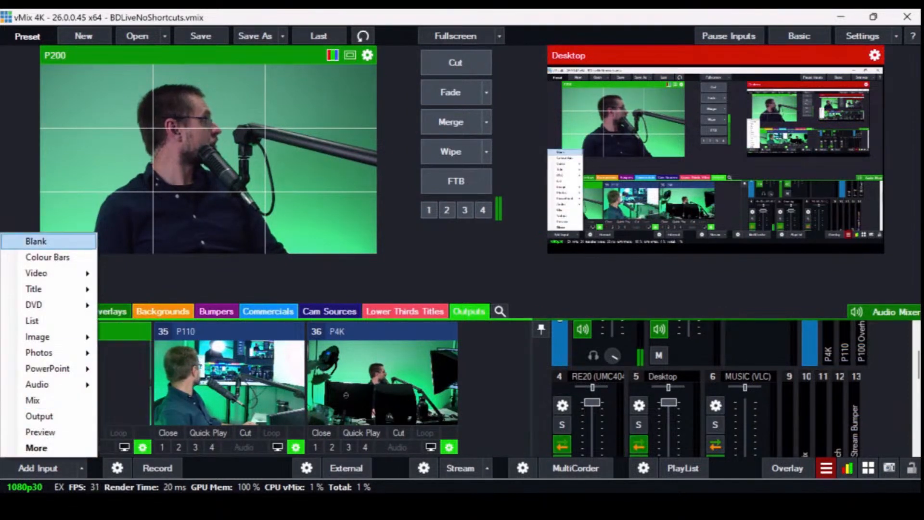
{"action": "left_click", "coordinate": [36, 241]}
{"action": "key", "text": "4"}
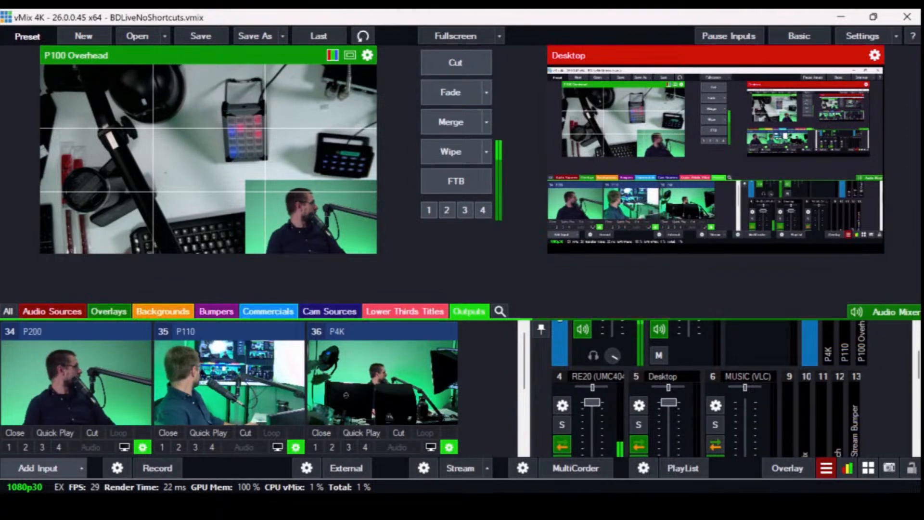
{"action": "left_click", "coordinate": [37, 467]}
{"action": "left_click", "coordinate": [37, 241]}
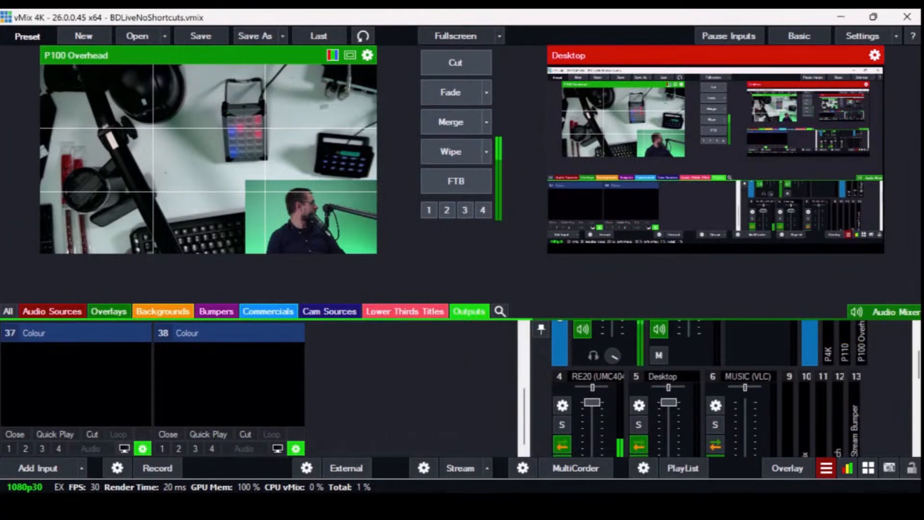
{"action": "left_click", "coordinate": [278, 449]}
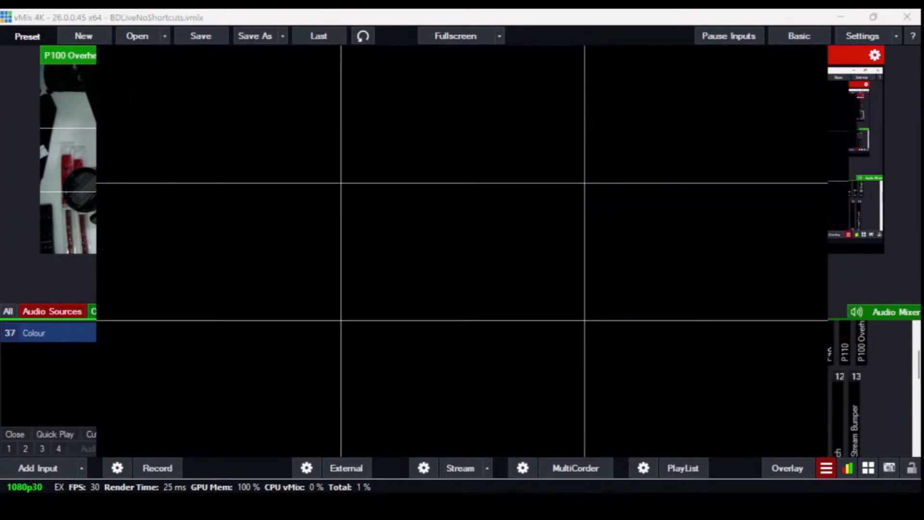
{"action": "key", "text": "Escape"}
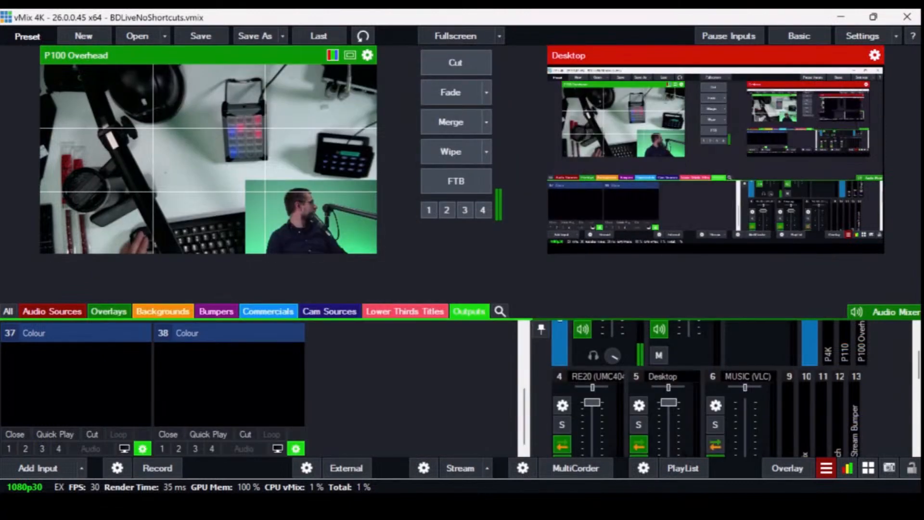
Name blank input 37 Overhead (P100) and assign input 3 P100 Overhead to its layer 1
{"action": "left_click", "coordinate": [143, 448]}
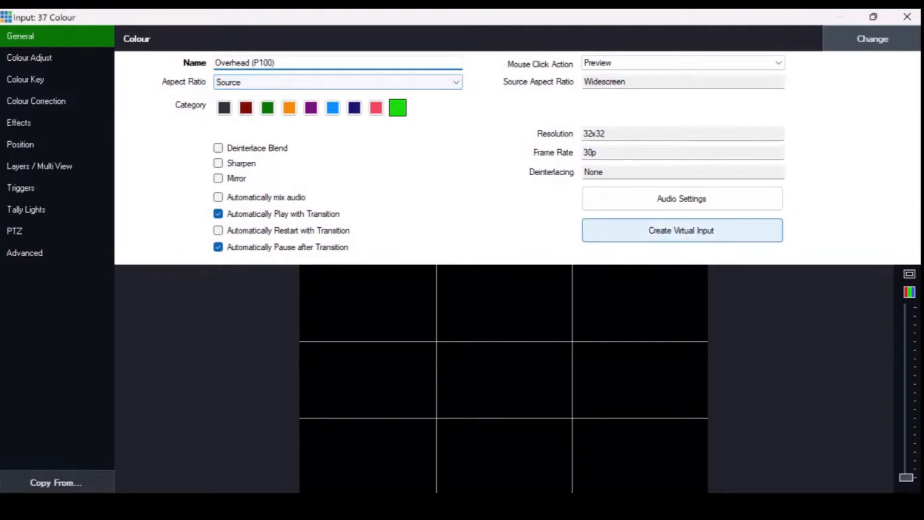
{"action": "left_click", "coordinate": [39, 166]}
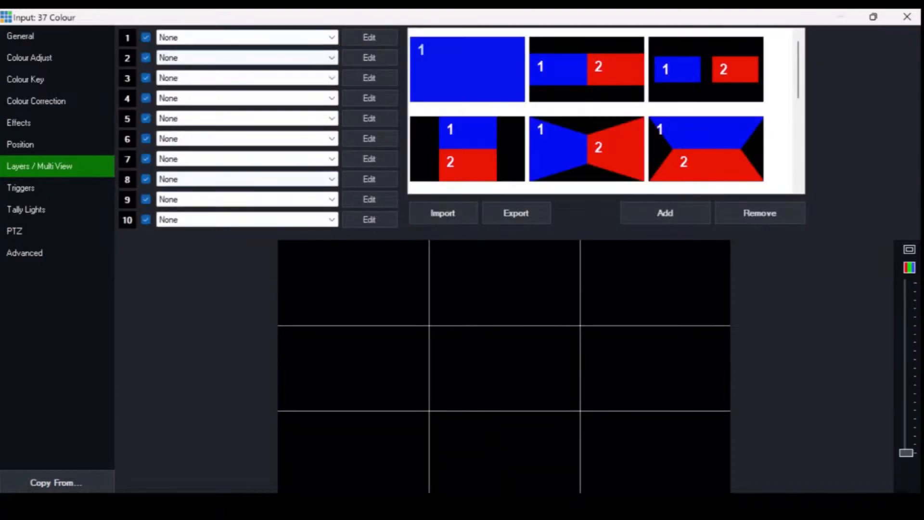
{"action": "left_click", "coordinate": [248, 37]}
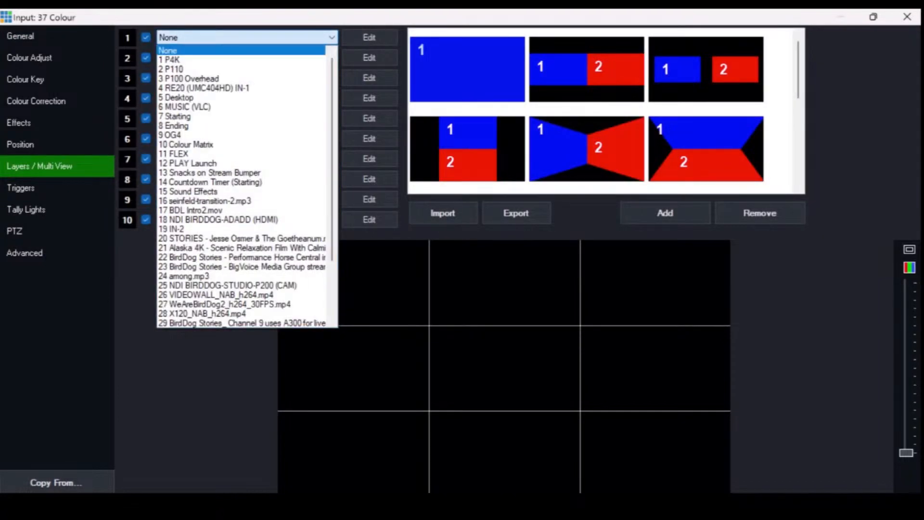
{"action": "scroll", "coordinate": [601, 111], "scroll_direction": "down", "scroll_amount": 5}
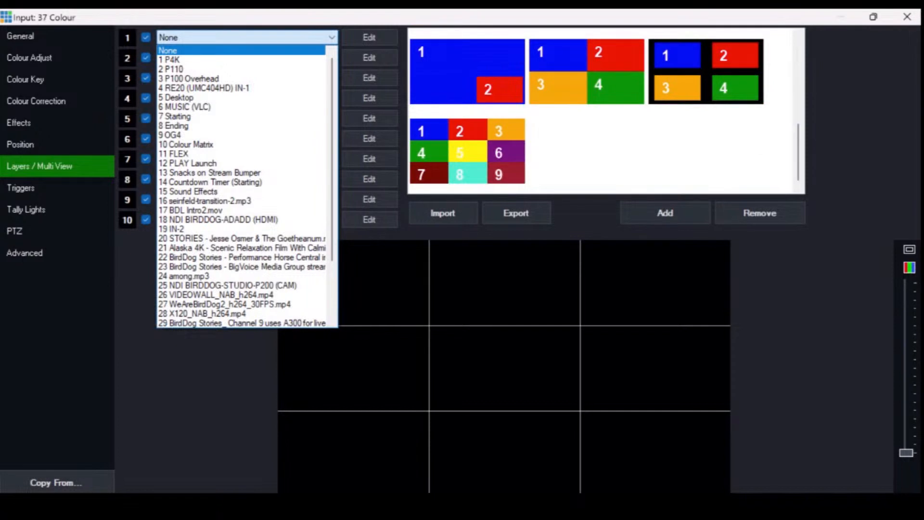
{"action": "left_click", "coordinate": [601, 144]}
{"action": "left_click", "coordinate": [247, 37]}
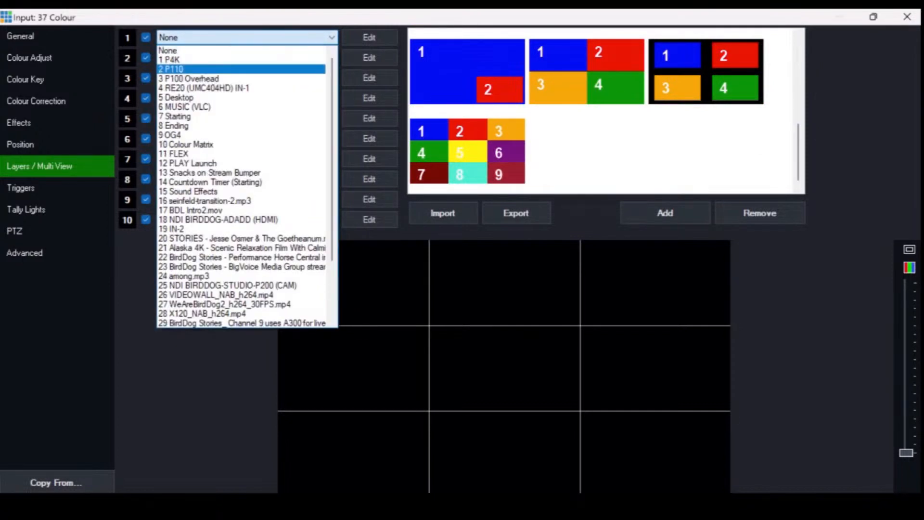
{"action": "left_click", "coordinate": [189, 78]}
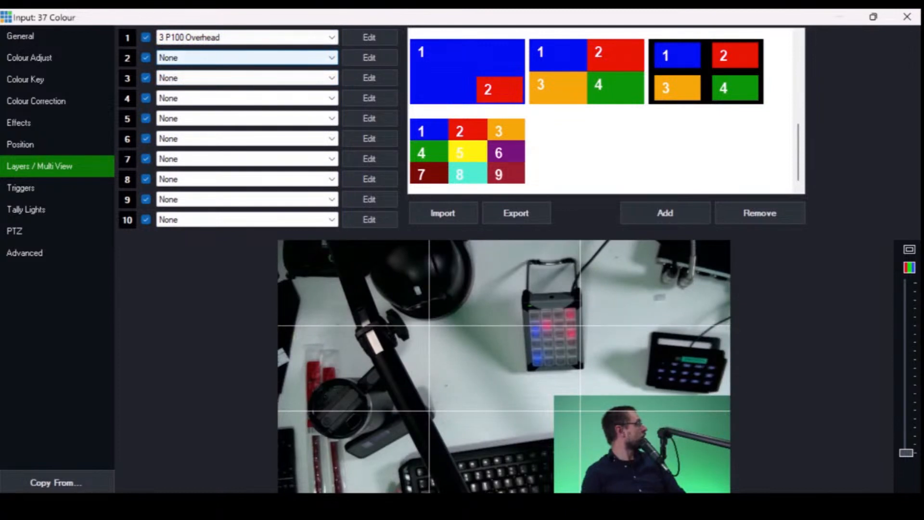
Assign NDI BIRDDOG-STUDIO-P200 (CAM) to layer 2 of the overhead output and apply the picture-in-picture layout with layer 2 as corner inset
{"action": "left_click", "coordinate": [248, 58]}
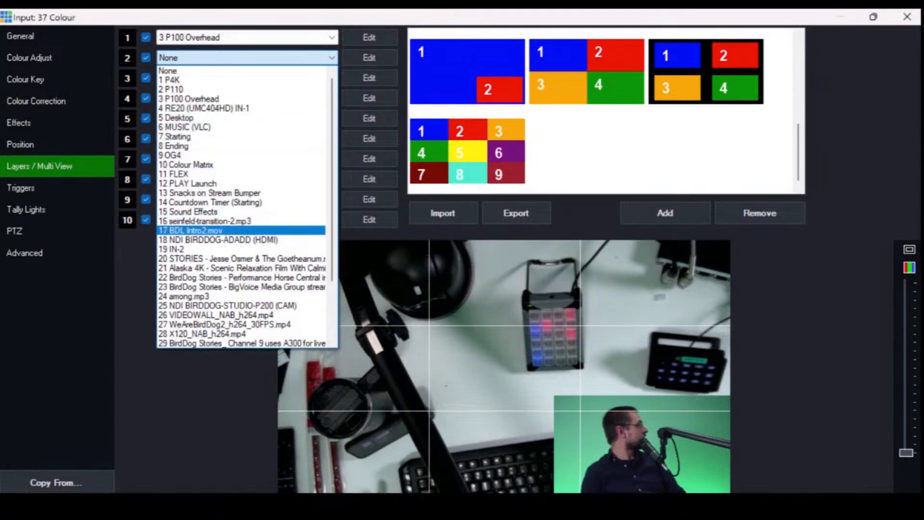
{"action": "left_click", "coordinate": [227, 306]}
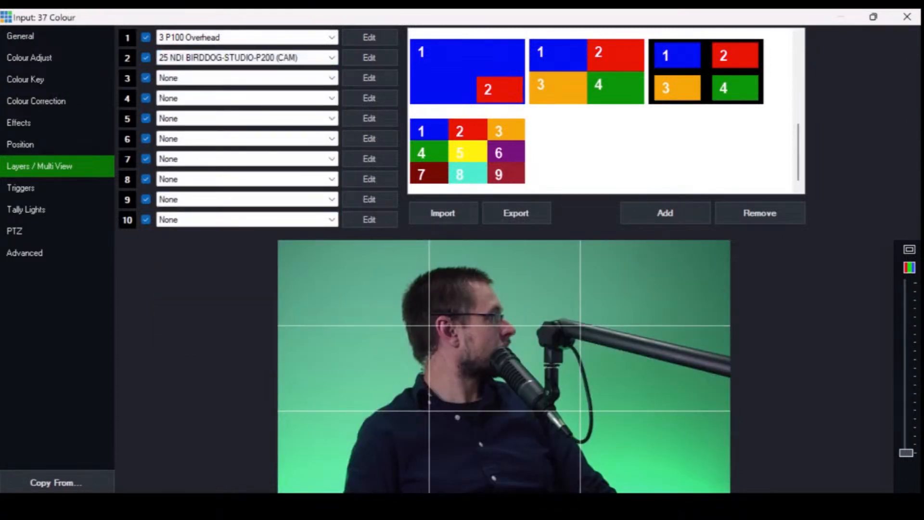
{"action": "left_click", "coordinate": [467, 71]}
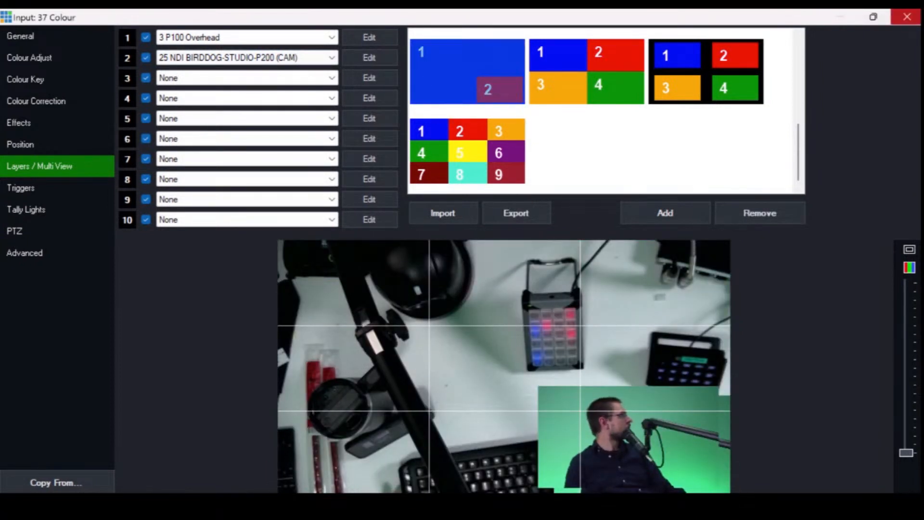
{"action": "left_click", "coordinate": [906, 17]}
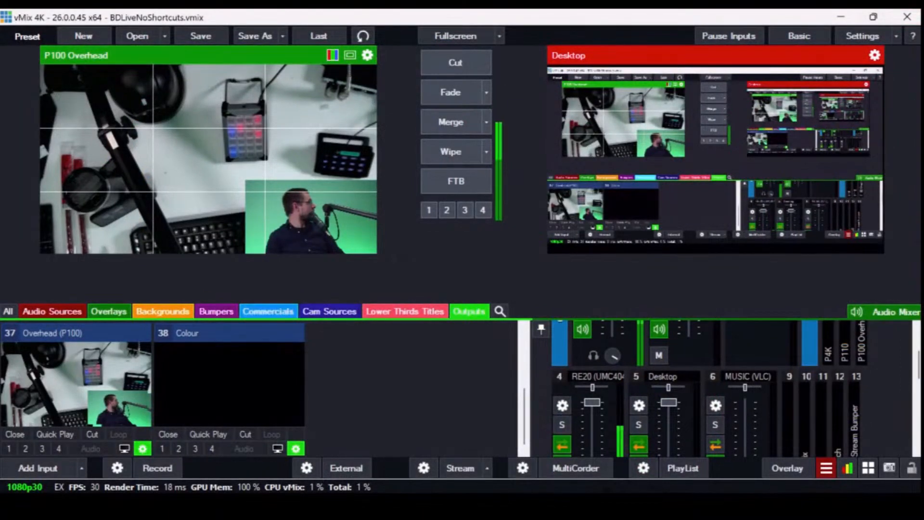
Set layer 2 of the P100 Overhead camera source to None, then put the Overhead (P100) output in preview
{"action": "left_click", "coordinate": [330, 312]}
{"action": "scroll", "coordinate": [260, 388], "scroll_direction": "up", "scroll_amount": 1}
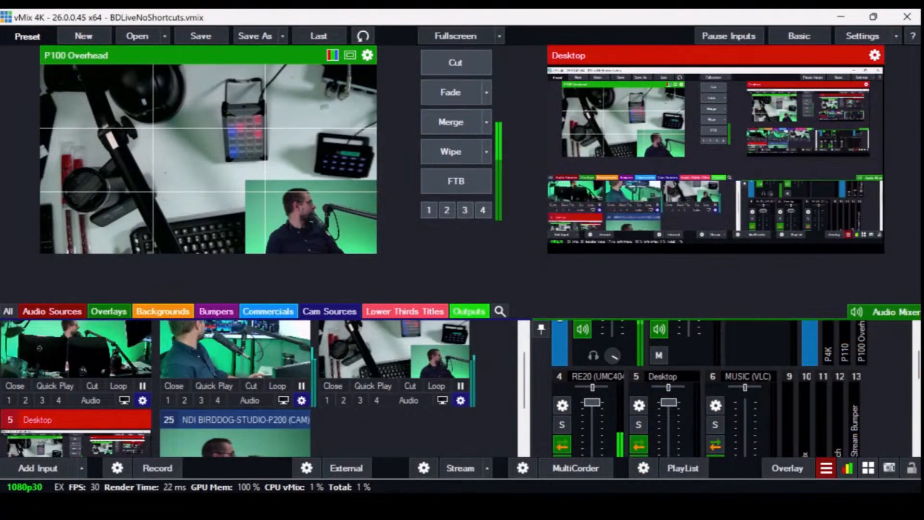
{"action": "left_click", "coordinate": [460, 400]}
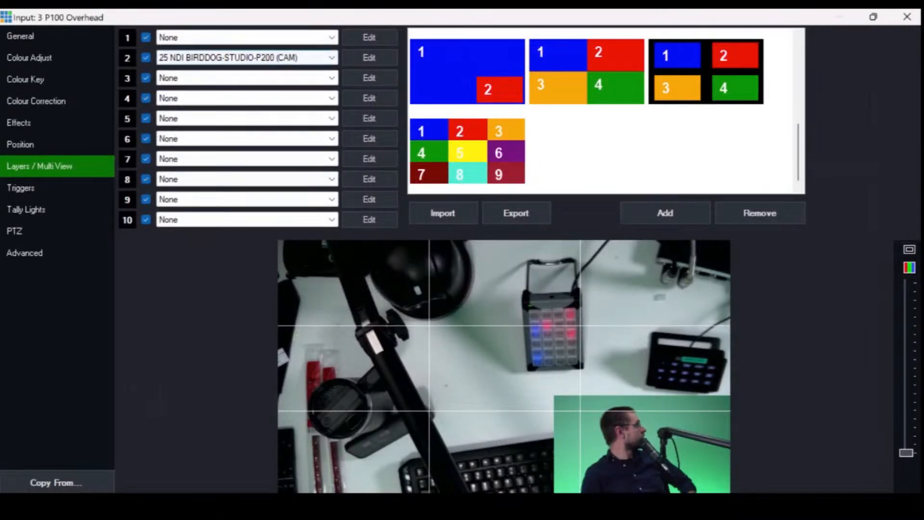
{"action": "left_click", "coordinate": [247, 57]}
{"action": "scroll", "coordinate": [242, 109], "scroll_direction": "up", "scroll_amount": 3}
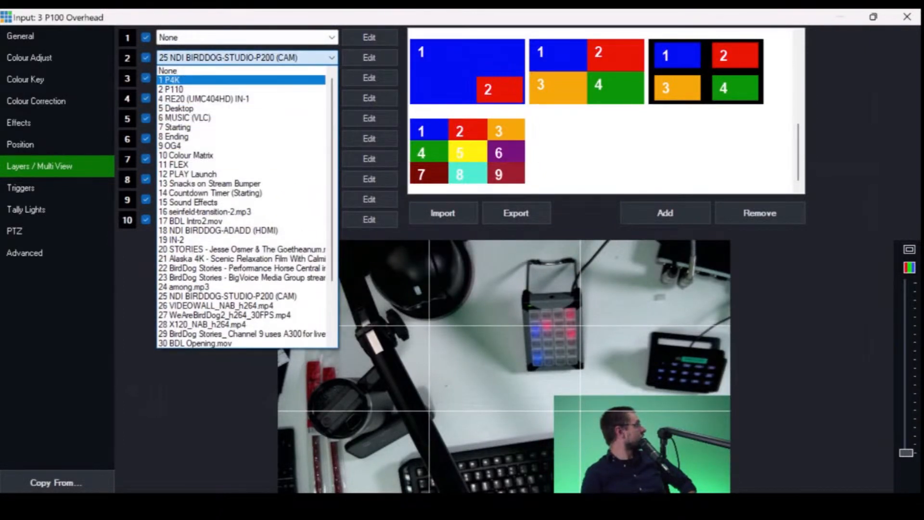
{"action": "left_click", "coordinate": [192, 71]}
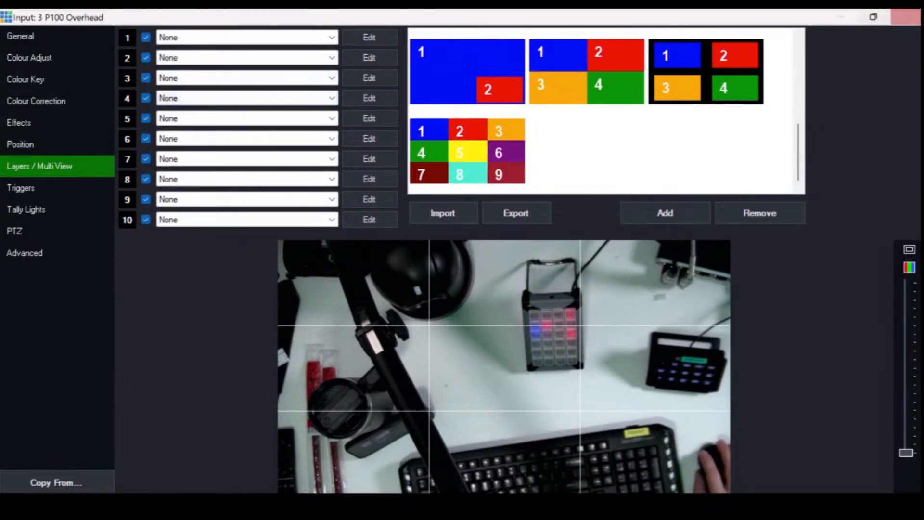
{"action": "left_click", "coordinate": [906, 16]}
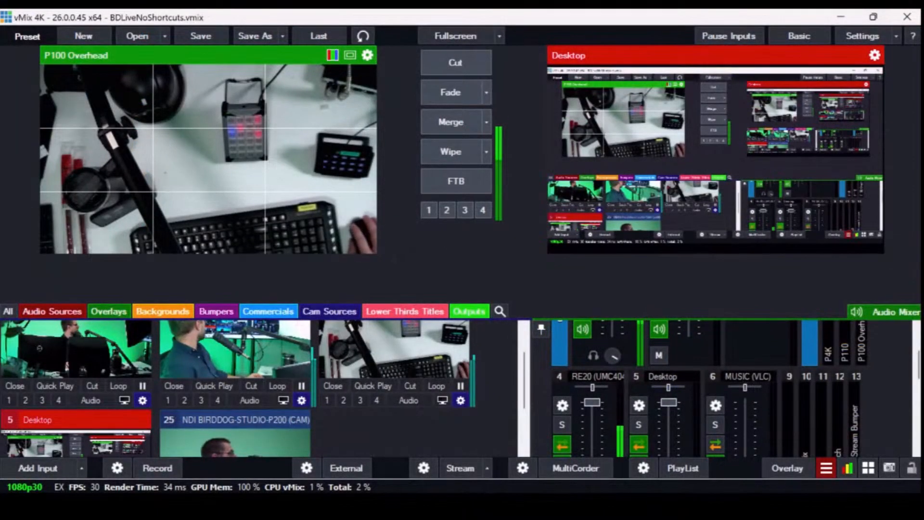
{"action": "left_click", "coordinate": [469, 311]}
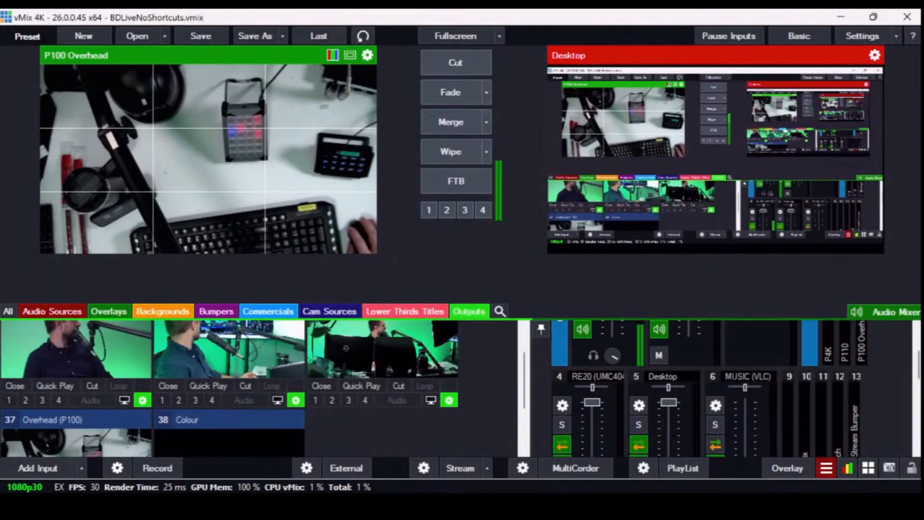
{"action": "left_click", "coordinate": [58, 400]}
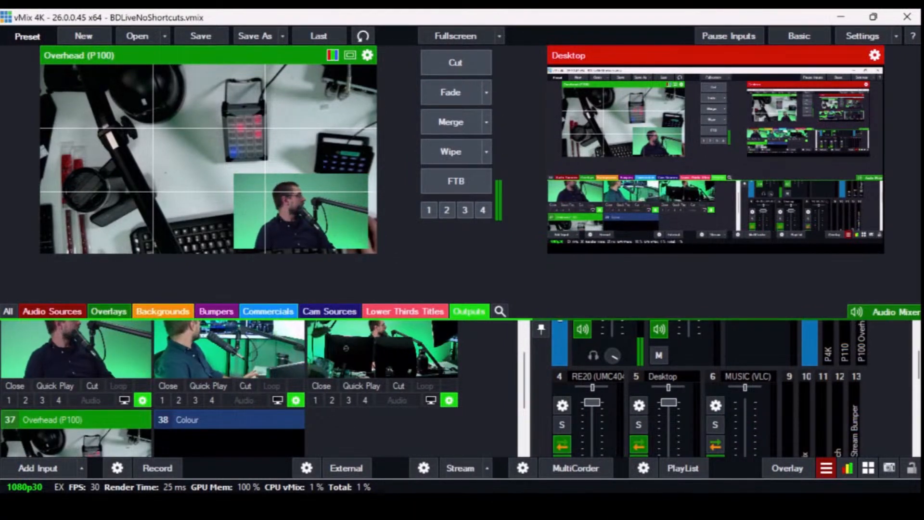
In the Overhead (P100) output's position settings, select layer 2, the BIRDDOG-STUDIO-P200 camera, and set its Pan X to about 0.439
{"action": "scroll", "coordinate": [229, 389], "scroll_direction": "down", "scroll_amount": 2}
{"action": "left_click", "coordinate": [142, 448]}
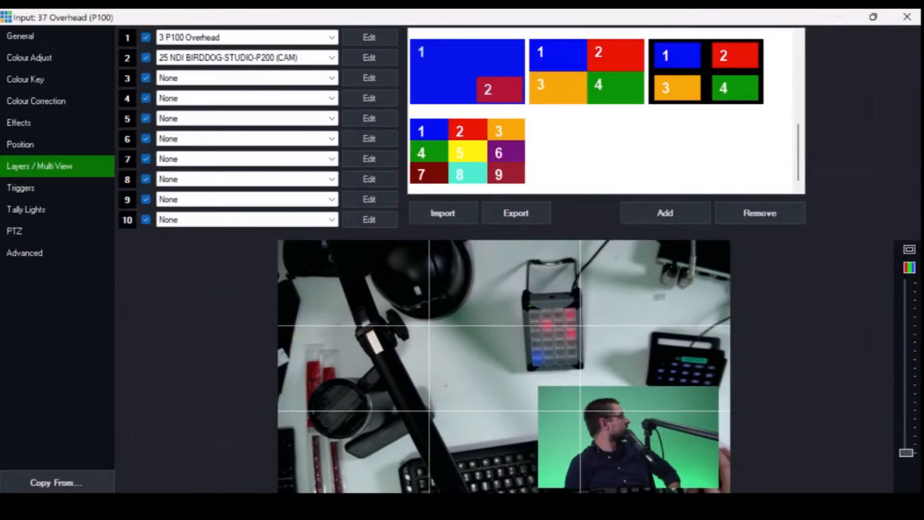
{"action": "left_click", "coordinate": [21, 144]}
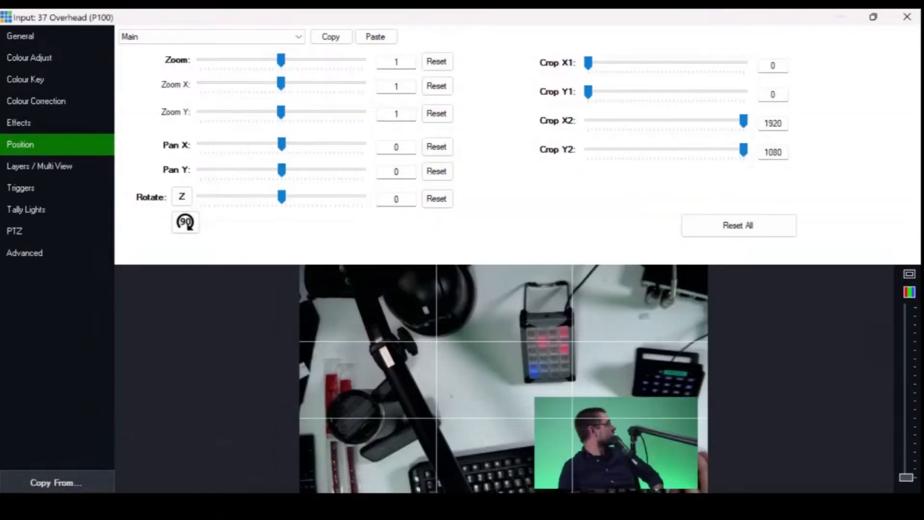
{"action": "left_click", "coordinate": [211, 37]}
{"action": "left_click", "coordinate": [211, 68]}
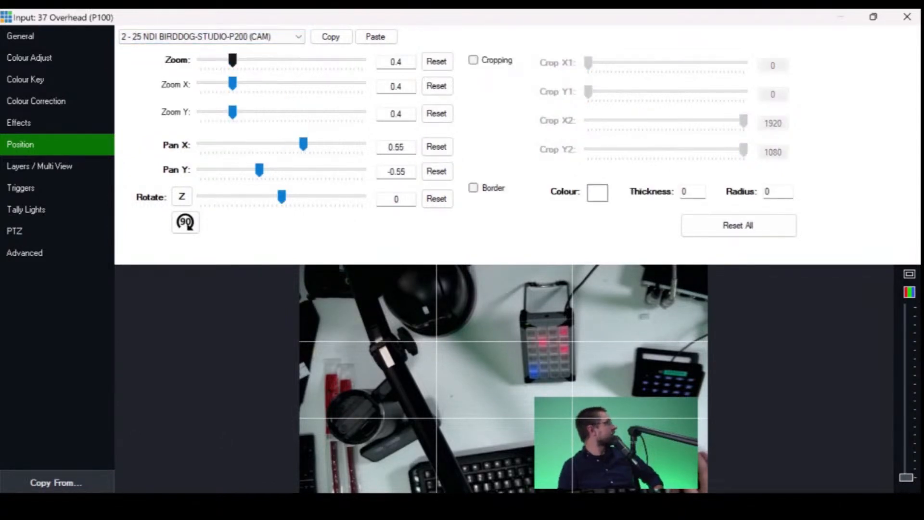
{"action": "left_click_drag", "start_coordinate": [396, 147], "coordinate": [374, 147]}
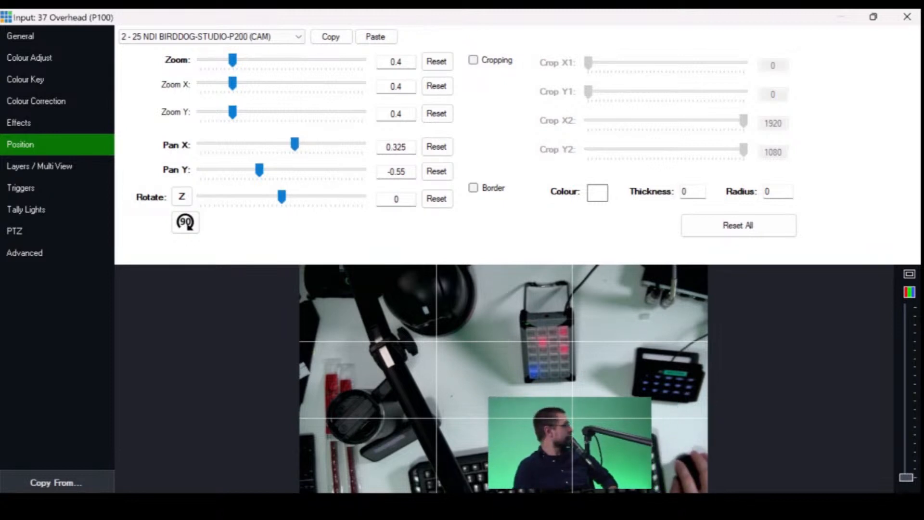
{"action": "mouse_move", "coordinate": [294, 144]}
{"action": "left_mouse_down"}
{"action": "mouse_move", "coordinate": [266, 143]}
{"action": "mouse_move", "coordinate": [309, 144]}
{"action": "mouse_move", "coordinate": [299, 143]}
{"action": "left_mouse_up"}
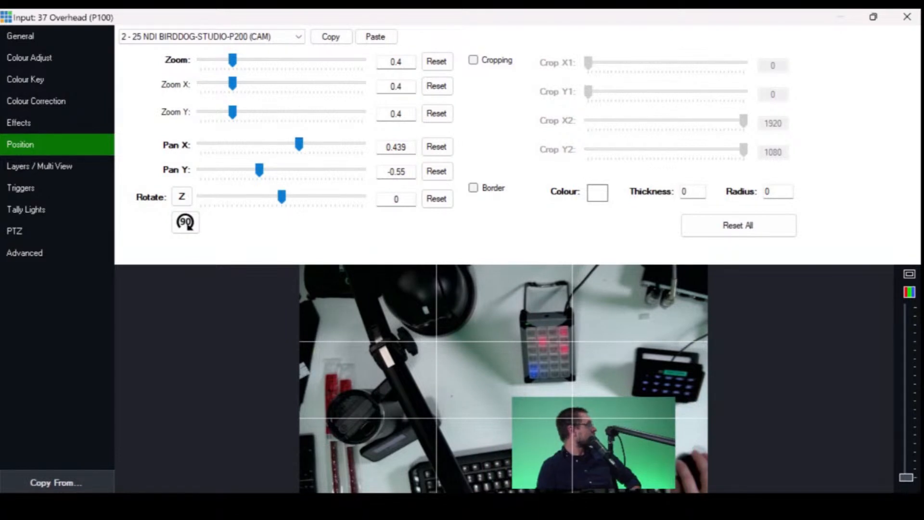
Enable cropping on layer 2 and trim its sides with Crop X1 at about 277 and Crop X2 at about 1473
{"action": "left_click", "coordinate": [473, 60]}
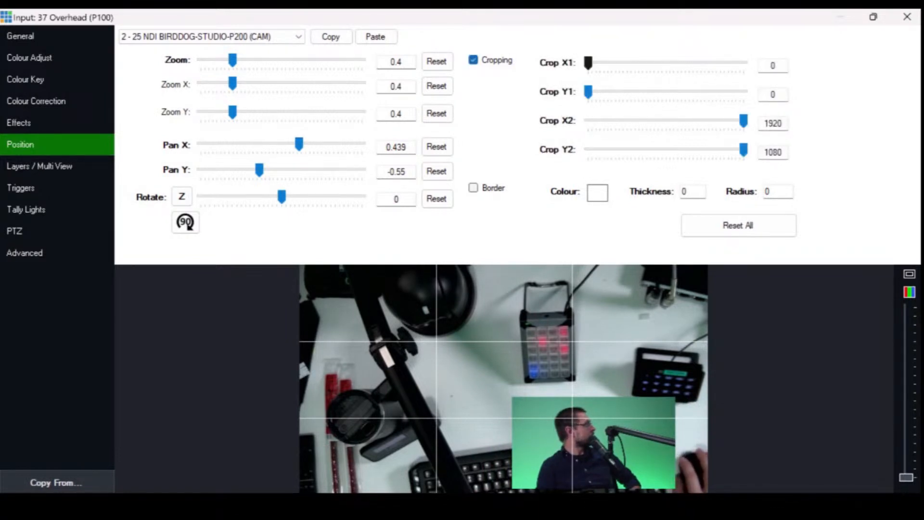
{"action": "left_click_drag", "start_coordinate": [588, 62], "coordinate": [612, 63]}
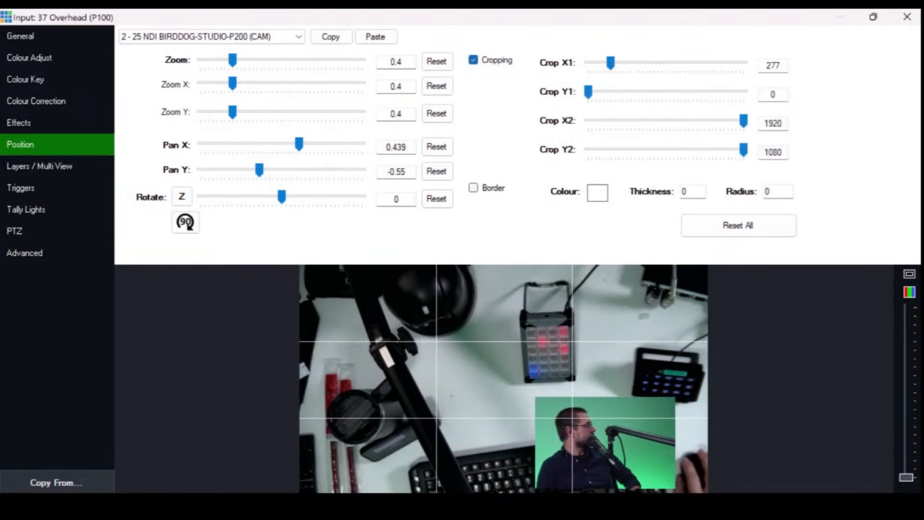
{"action": "left_click_drag", "start_coordinate": [743, 150], "coordinate": [709, 120]}
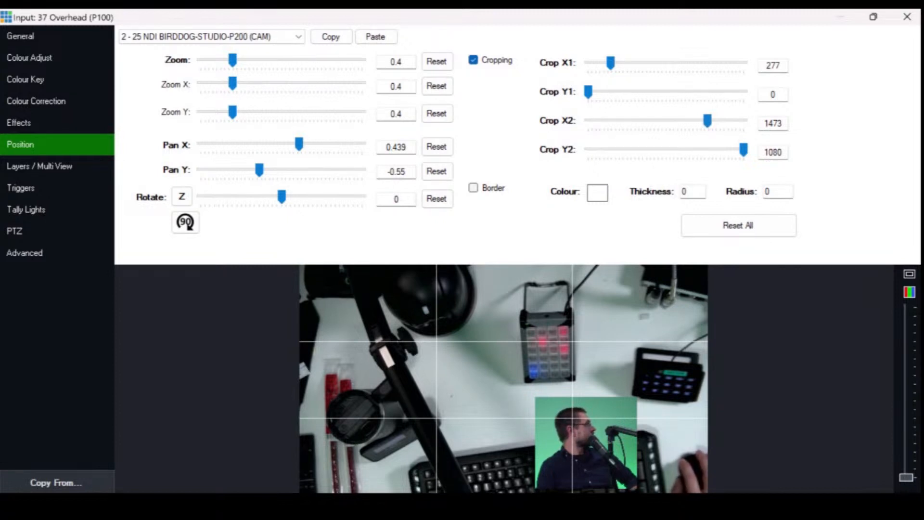
Move the cropped layer 2 into the frame's lower corner with Pan X about 0.798 and Pan Y about -0.655, then close the input settings
{"action": "left_click_drag", "start_coordinate": [299, 144], "coordinate": [313, 144]}
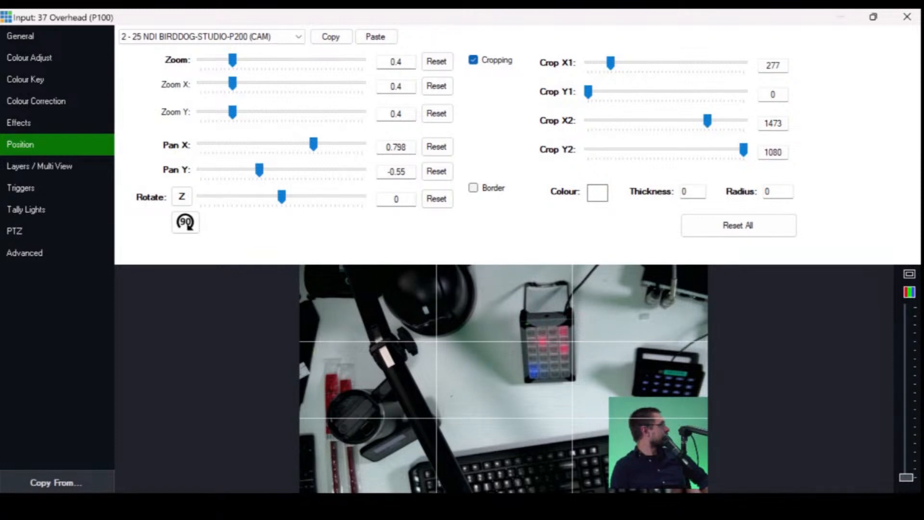
{"action": "key", "text": "Right"}
{"action": "key", "text": "Right"}
{"action": "key", "text": "Right"}
{"action": "key", "text": "Right"}
{"action": "key", "text": "Right"}
{"action": "key", "text": "Right"}
{"action": "key", "text": "Right"}
{"action": "key", "text": "Right"}
{"action": "key", "text": "Right"}
{"action": "key", "text": "Right"}
{"action": "key", "text": "Right"}
{"action": "key", "text": "Right"}
{"action": "key", "text": "Right"}
{"action": "key", "text": "Right"}
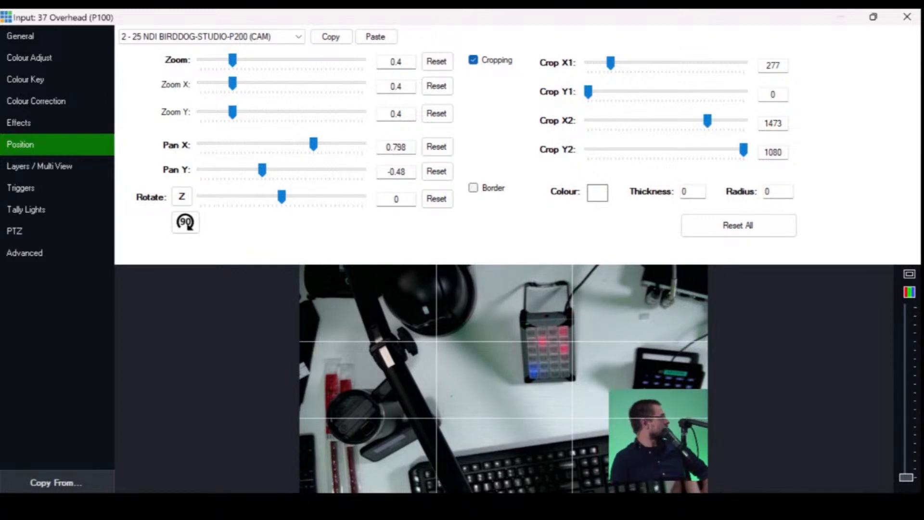
{"action": "left_click_drag", "start_coordinate": [261, 170], "coordinate": [255, 170]}
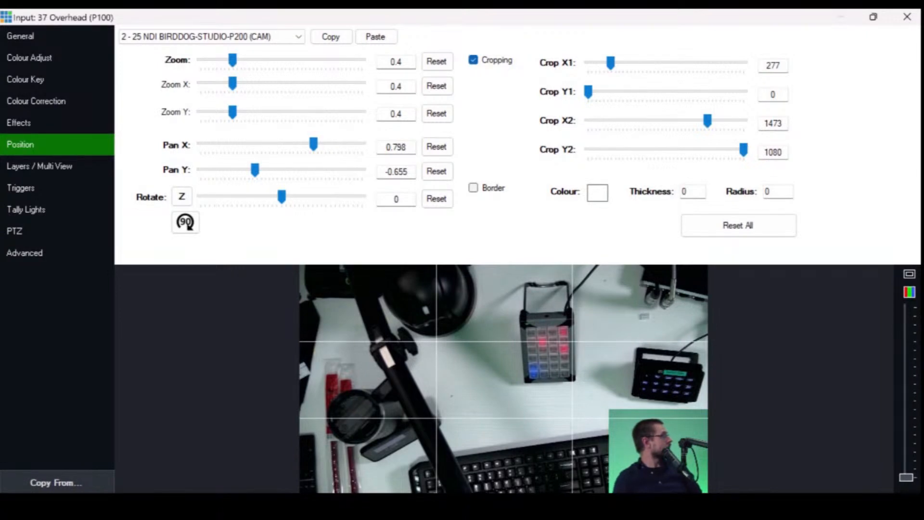
{"action": "left_click", "coordinate": [907, 17]}
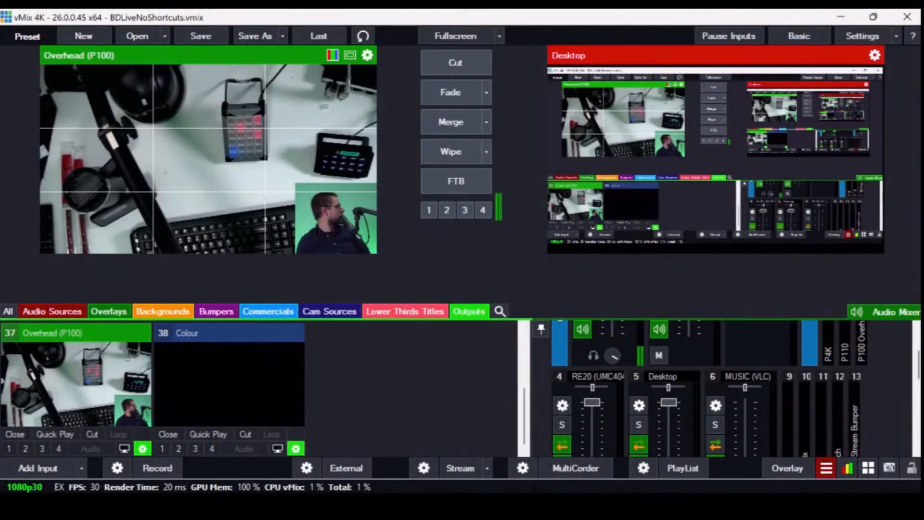
{"action": "left_click", "coordinate": [296, 449]}
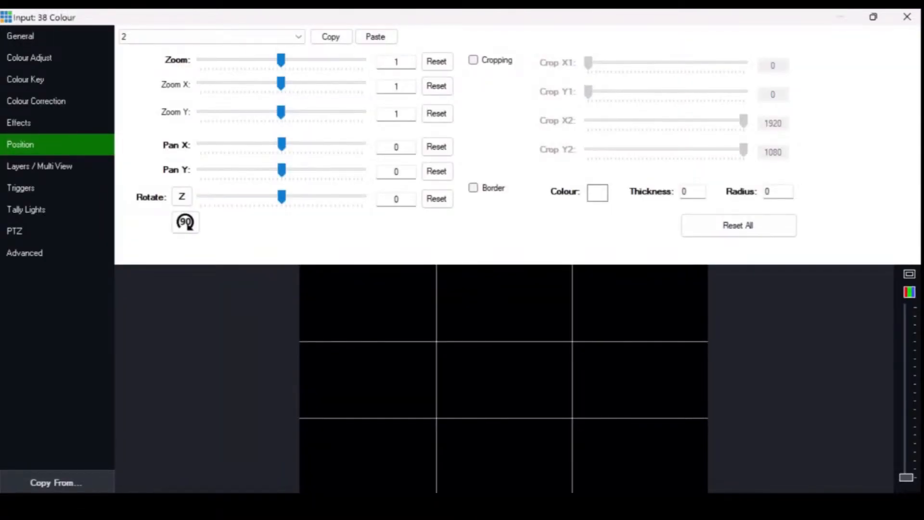
{"action": "mouse_move", "coordinate": [461, 17]}
{"action": "left_mouse_down"}
{"action": "mouse_move", "coordinate": [524, 91]}
{"action": "mouse_move", "coordinate": [658, 126]}
{"action": "mouse_move", "coordinate": [671, 290]}
{"action": "mouse_move", "coordinate": [367, 15]}
{"action": "mouse_move", "coordinate": [445, 31]}
{"action": "mouse_move", "coordinate": [444, 10]}
{"action": "left_mouse_up"}
{"action": "left_click", "coordinate": [40, 166]}
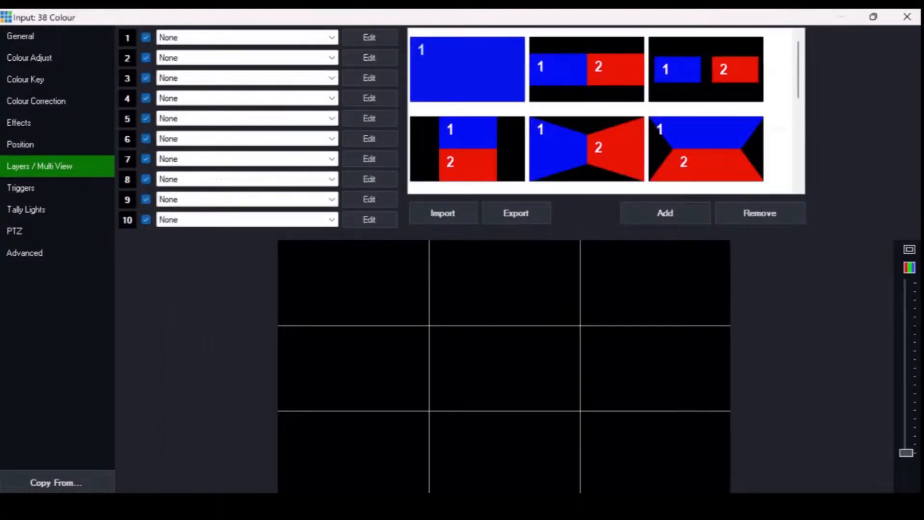
{"action": "scroll", "coordinate": [457, 150], "scroll_direction": "down", "scroll_amount": 3}
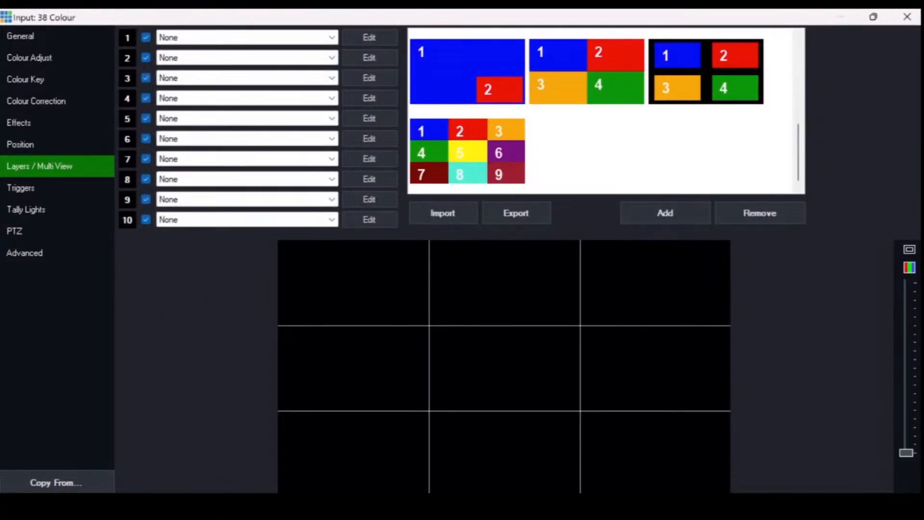
{"action": "left_click", "coordinate": [906, 17]}
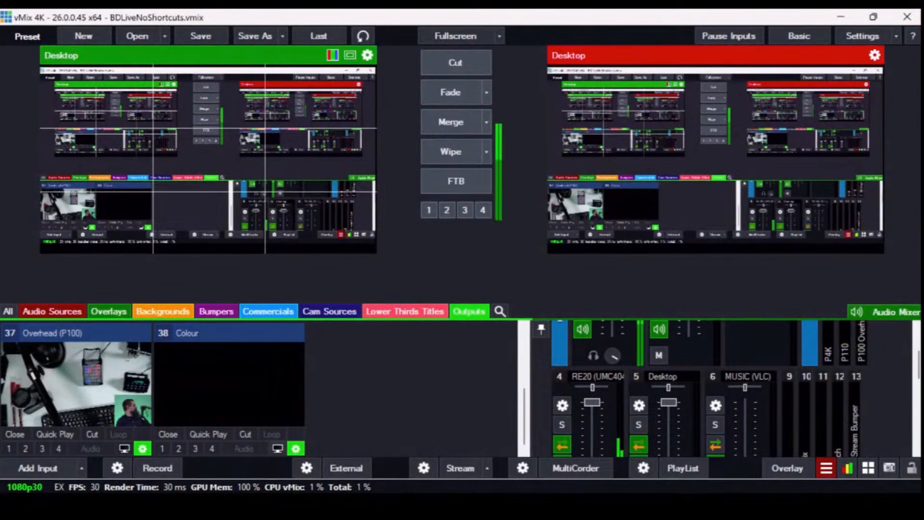
Remove the unused blank input 38 Colour from the Outputs category
{"action": "right_click", "coordinate": [295, 448]}
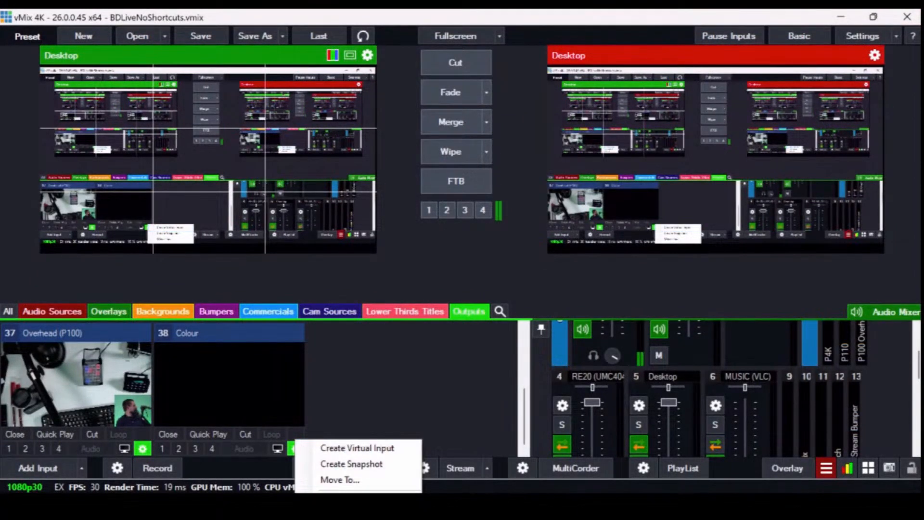
{"action": "key", "text": "Escape"}
{"action": "left_click", "coordinate": [168, 434]}
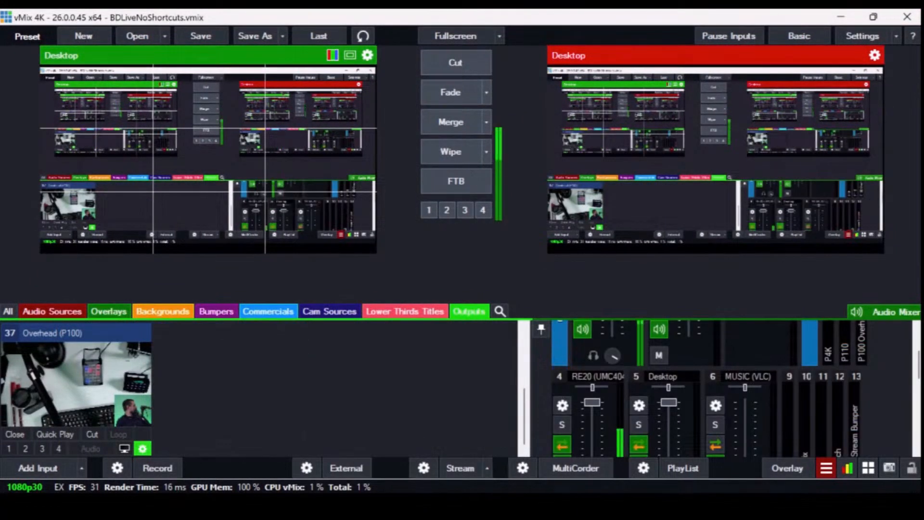
{"action": "right_click", "coordinate": [142, 448]}
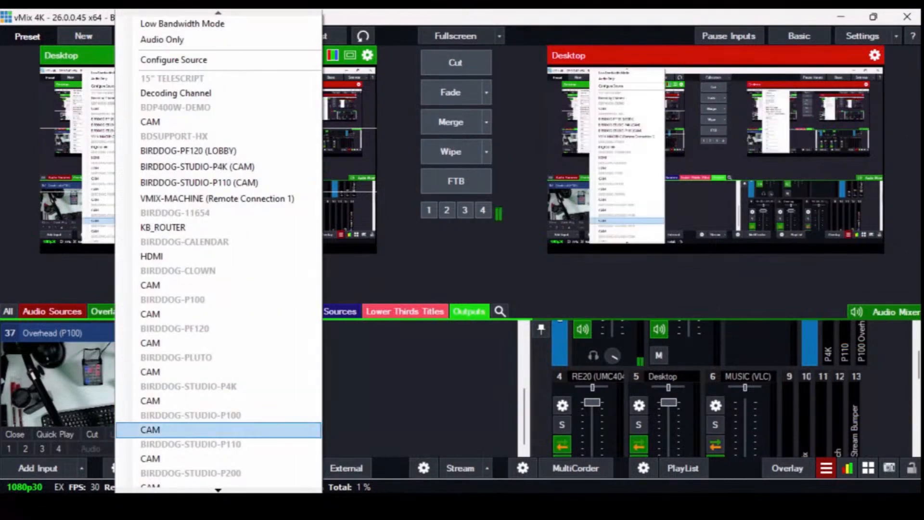
{"action": "left_click", "coordinate": [373, 380]}
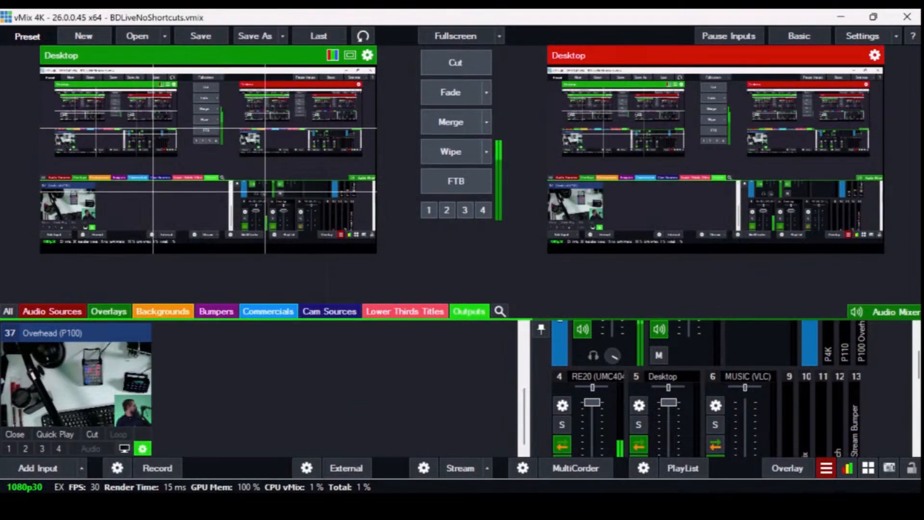
{"action": "left_click", "coordinate": [10, 333]}
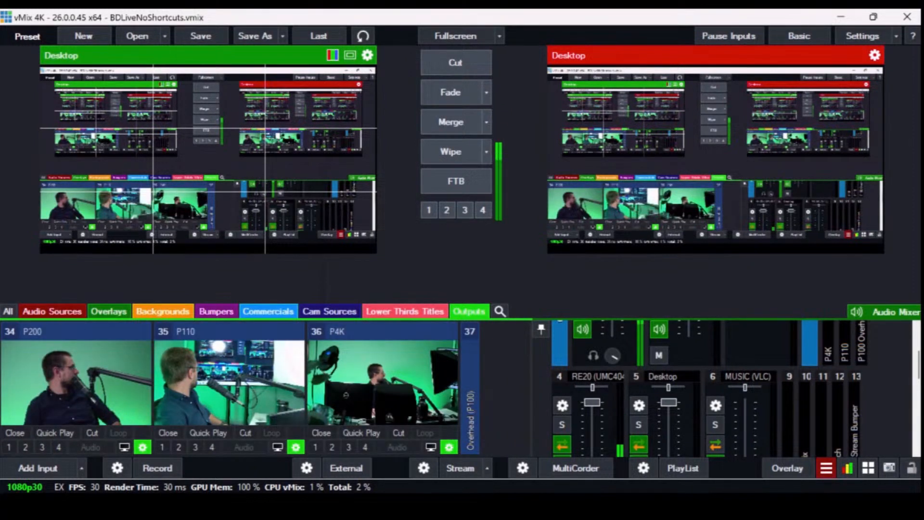
{"action": "left_click", "coordinate": [470, 332]}
{"action": "scroll", "coordinate": [260, 388], "scroll_direction": "down", "scroll_amount": 3}
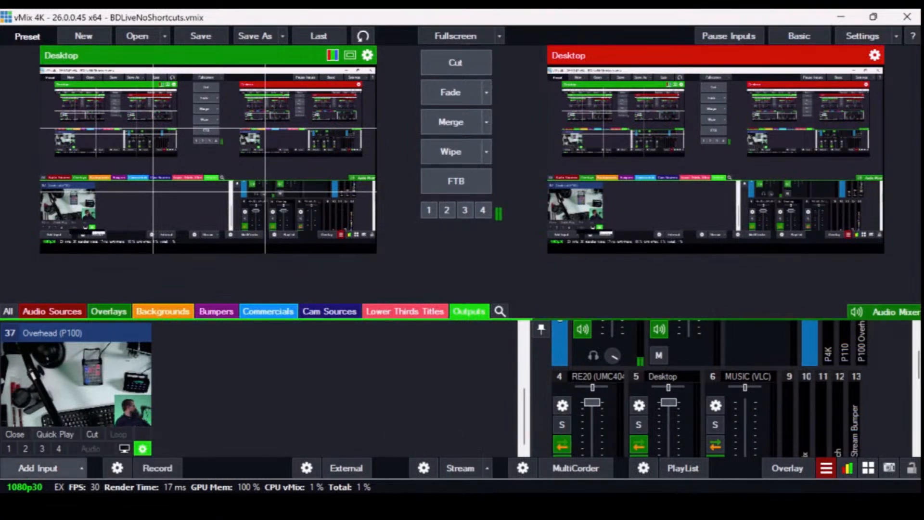
Put the Overhead (P100) output in preview
{"action": "left_click", "coordinate": [76, 383]}
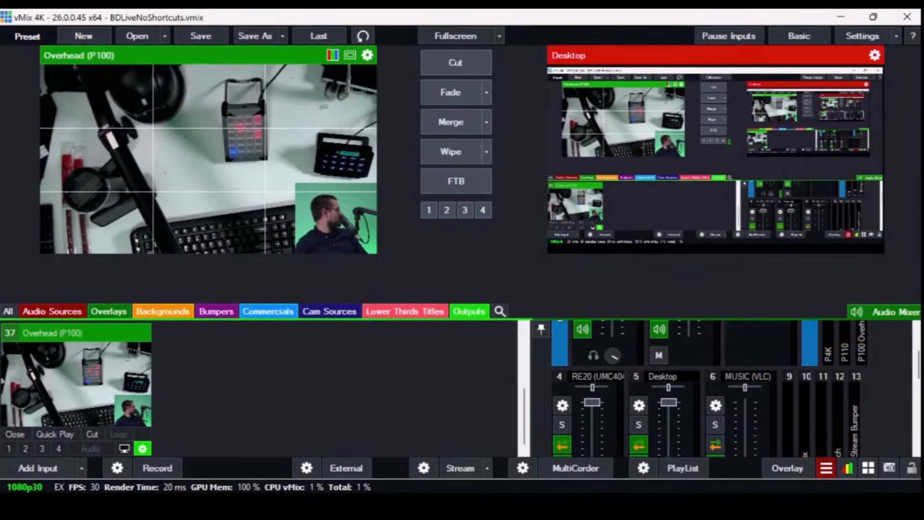
{"action": "scroll", "coordinate": [212, 387], "scroll_direction": "up", "scroll_amount": 3}
{"action": "scroll", "coordinate": [211, 386], "scroll_direction": "down", "scroll_amount": 3}
{"action": "scroll", "coordinate": [212, 386], "scroll_direction": "up", "scroll_amount": 2}
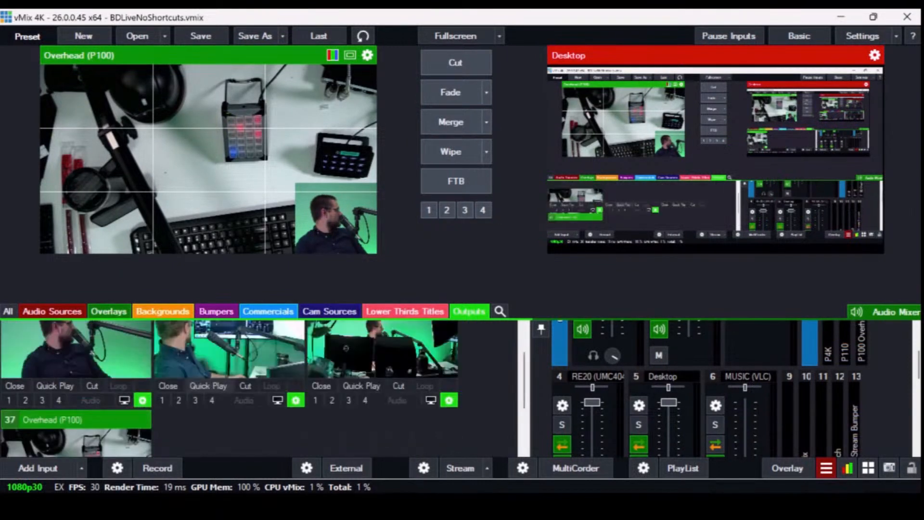
{"action": "scroll", "coordinate": [212, 387], "scroll_direction": "down", "scroll_amount": 2}
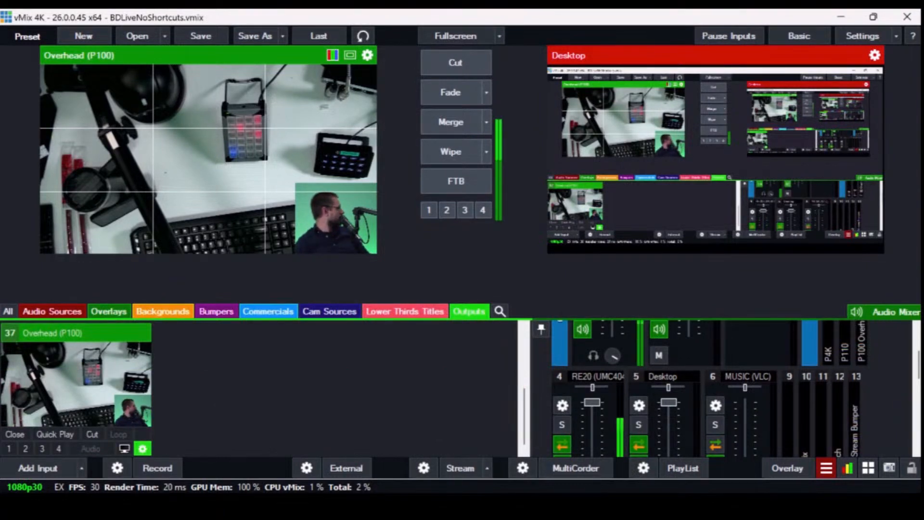
Look through the Overhead (P100) input's settings pages and context options
{"action": "left_click", "coordinate": [142, 448]}
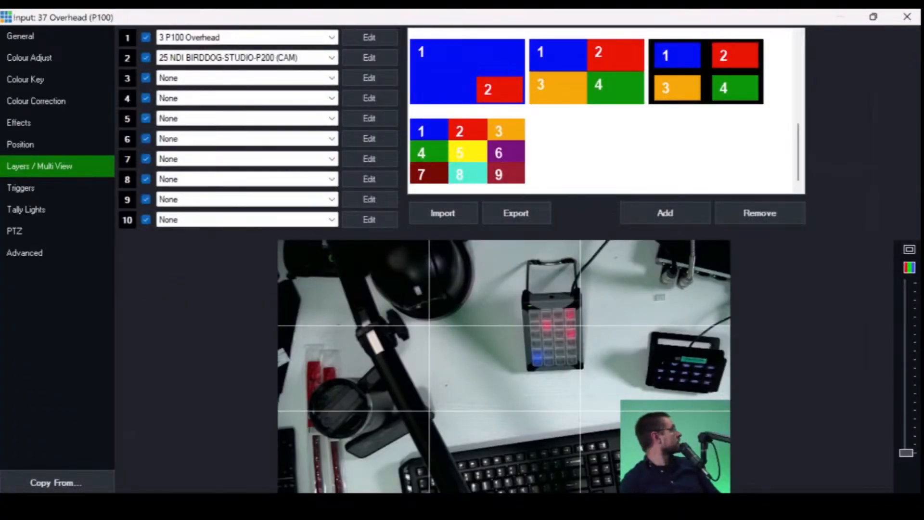
{"action": "left_click", "coordinate": [44, 36]}
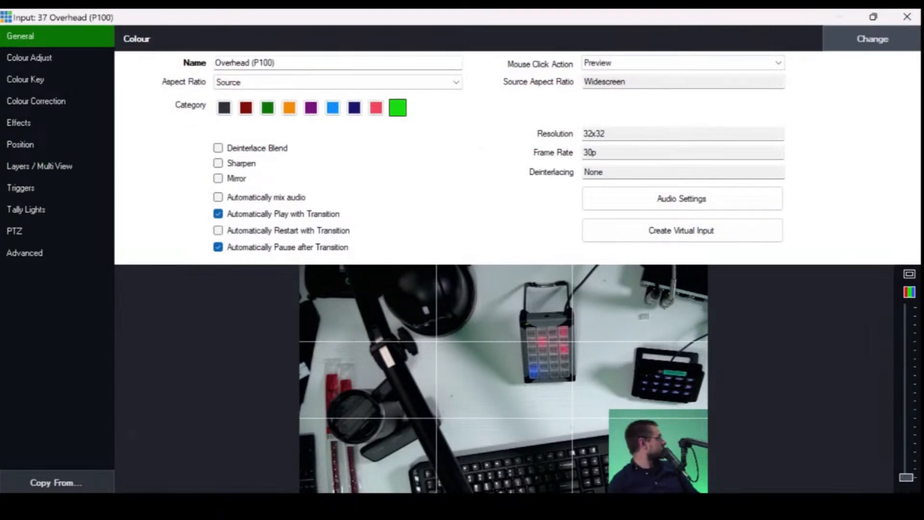
{"action": "left_click", "coordinate": [29, 57]}
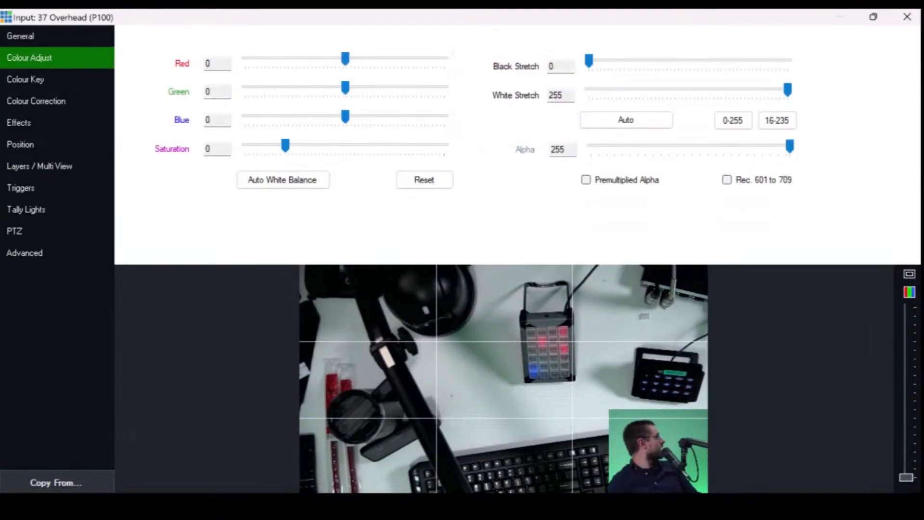
{"action": "left_click", "coordinate": [25, 80]}
{"action": "left_click", "coordinate": [907, 17]}
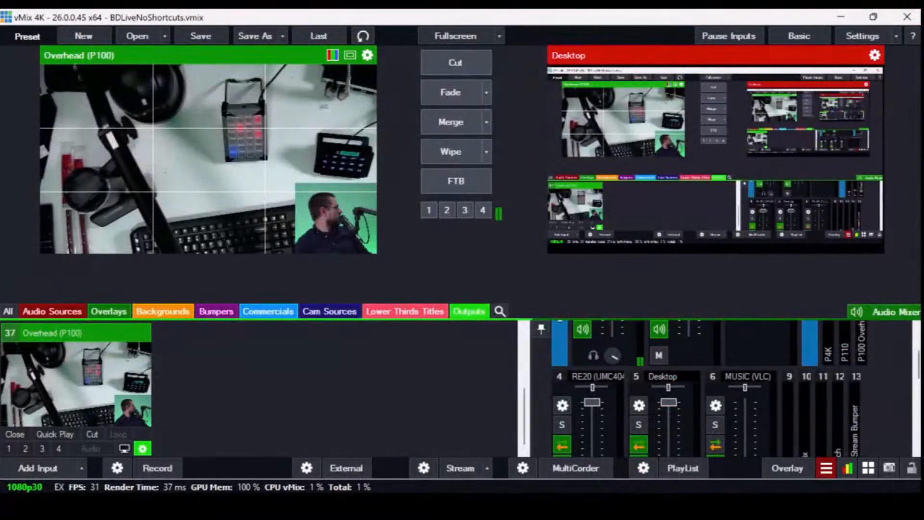
{"action": "right_click", "coordinate": [86, 380]}
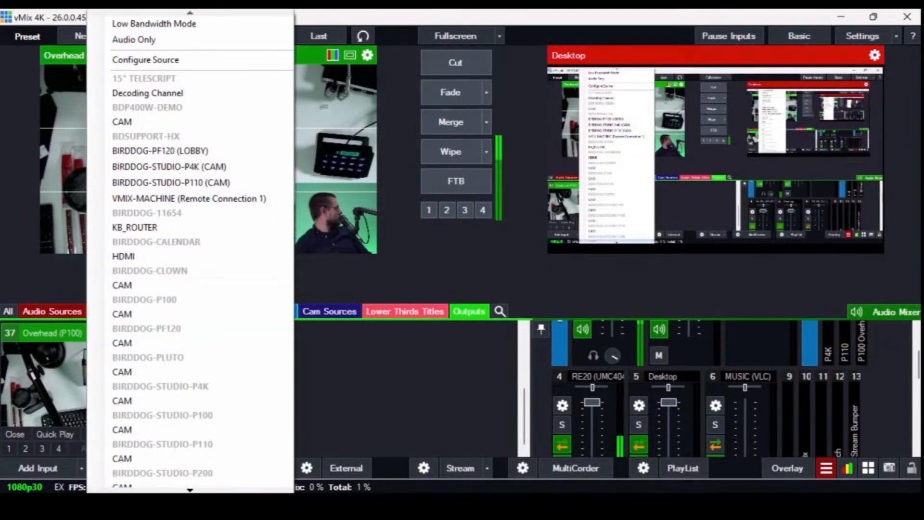
{"action": "scroll", "coordinate": [190, 251], "scroll_direction": "down", "scroll_amount": 7}
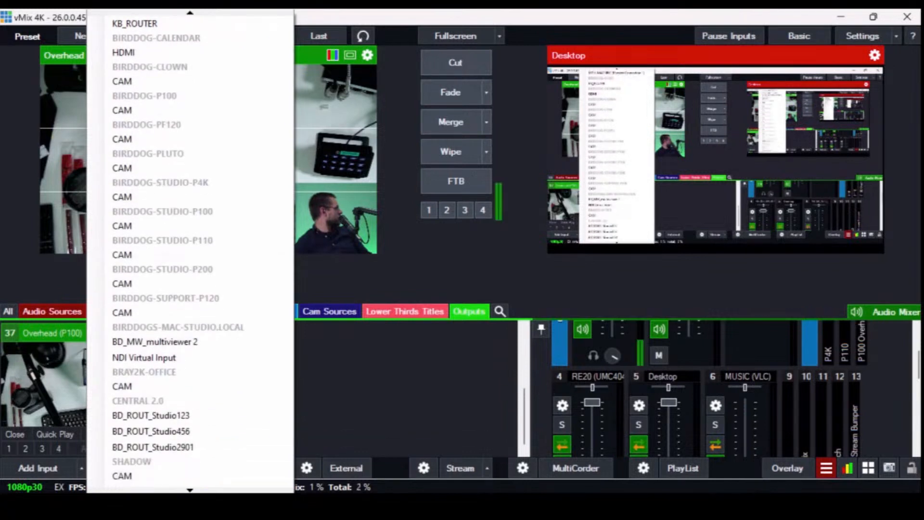
{"action": "scroll", "coordinate": [190, 250], "scroll_direction": "down", "scroll_amount": 1}
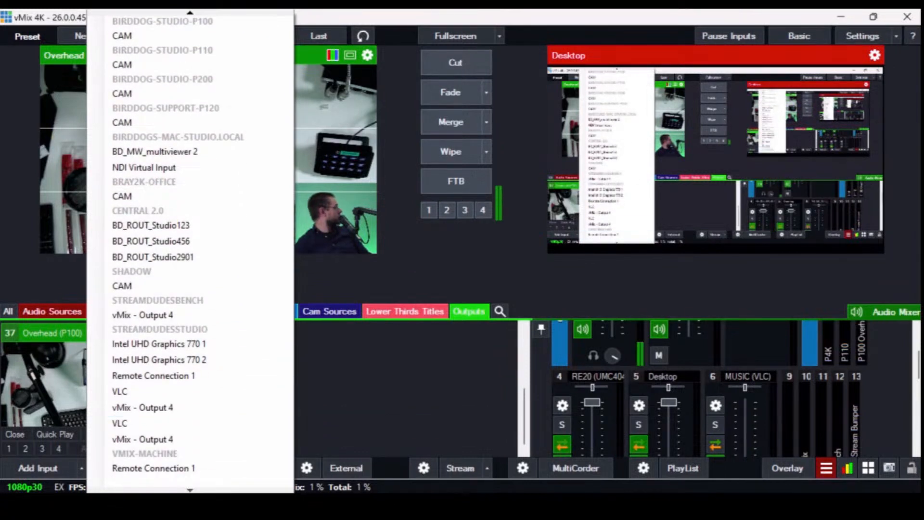
{"action": "left_click", "coordinate": [24, 332]}
{"action": "left_click", "coordinate": [24, 332]}
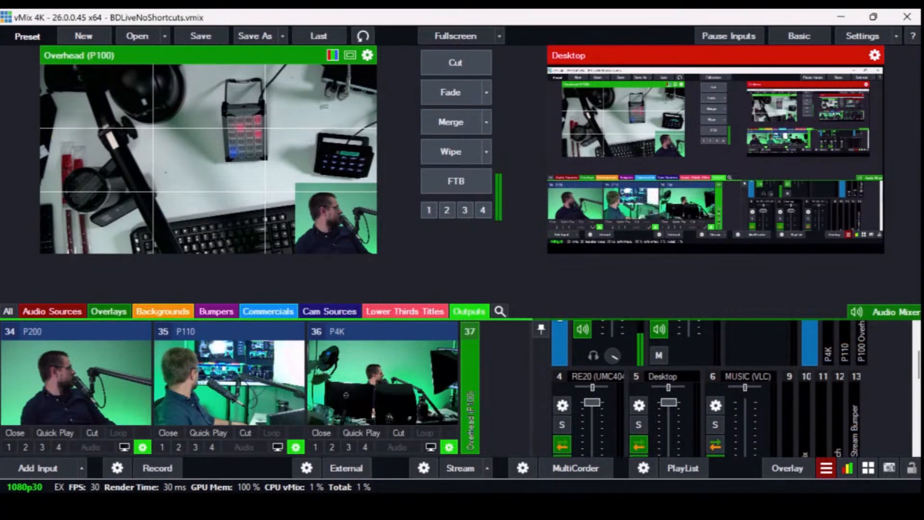
{"action": "left_click", "coordinate": [470, 332]}
{"action": "scroll", "coordinate": [229, 389], "scroll_direction": "down", "scroll_amount": 3}
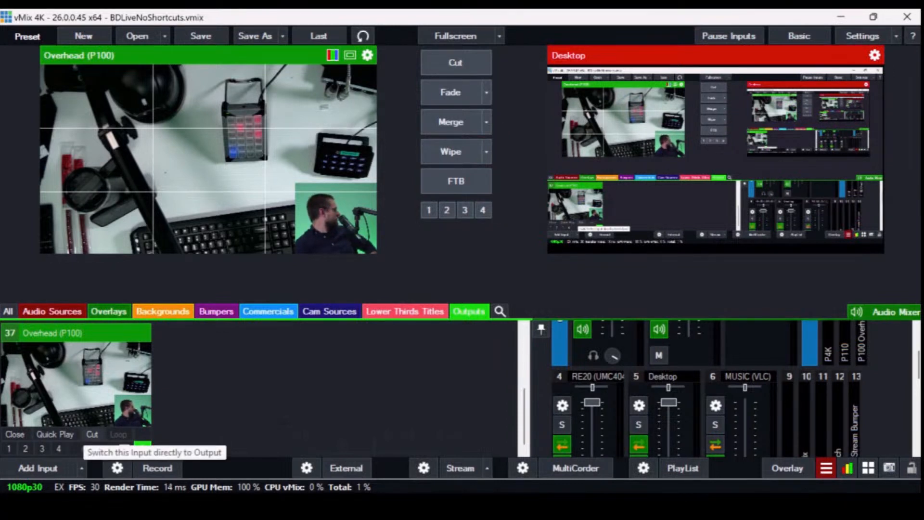
{"action": "left_click", "coordinate": [38, 467]}
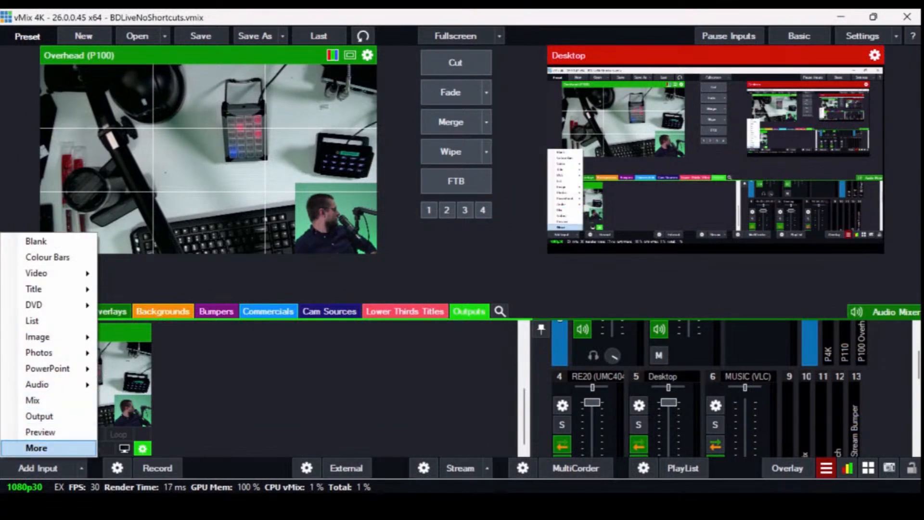
{"action": "left_click", "coordinate": [39, 447]}
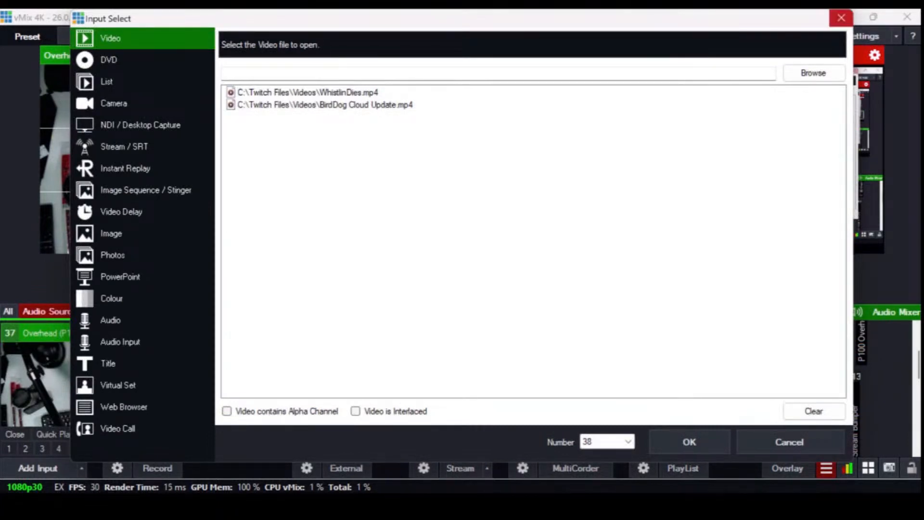
{"action": "left_click", "coordinate": [841, 17]}
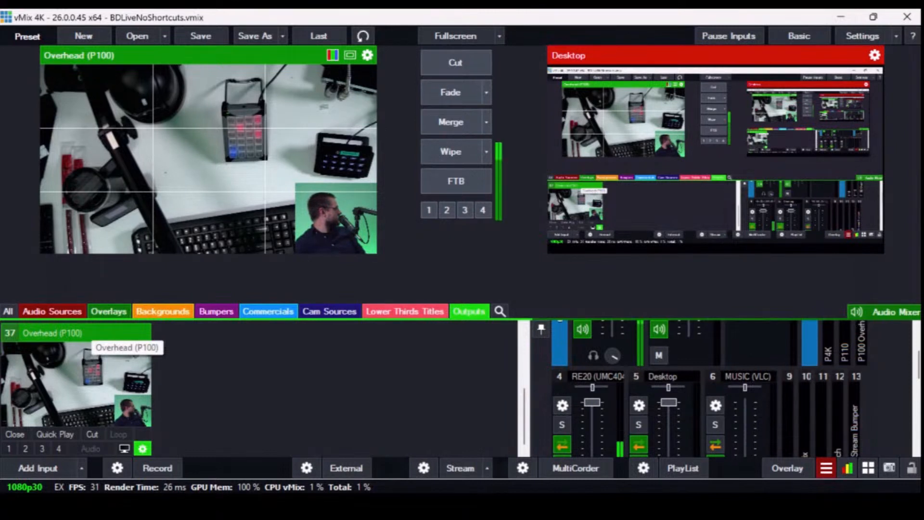
Collapse the P200, P110 and P4K inputs in the Outputs category, leaving the Overhead (P100) input expanded
{"action": "scroll", "coordinate": [96, 340], "scroll_direction": "up", "scroll_amount": 2}
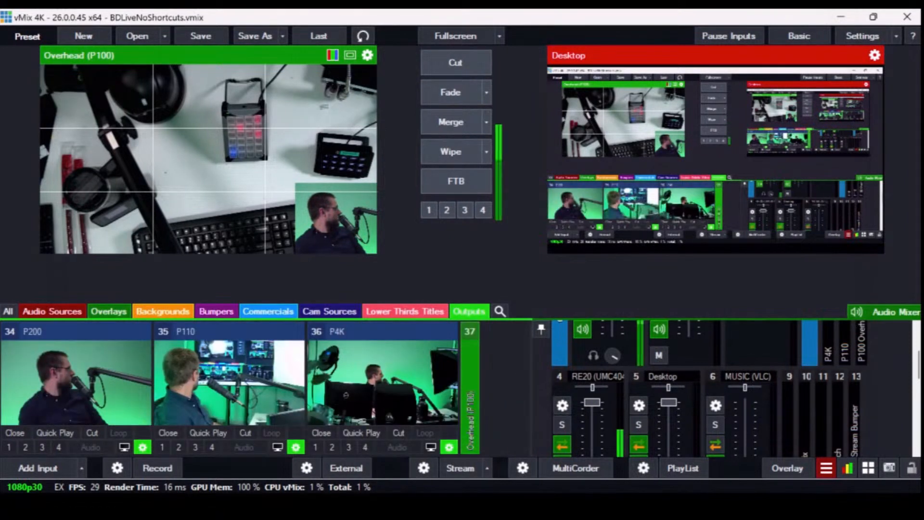
{"action": "left_click", "coordinate": [10, 331]}
{"action": "left_click", "coordinate": [32, 331]}
{"action": "left_click", "coordinate": [53, 331]}
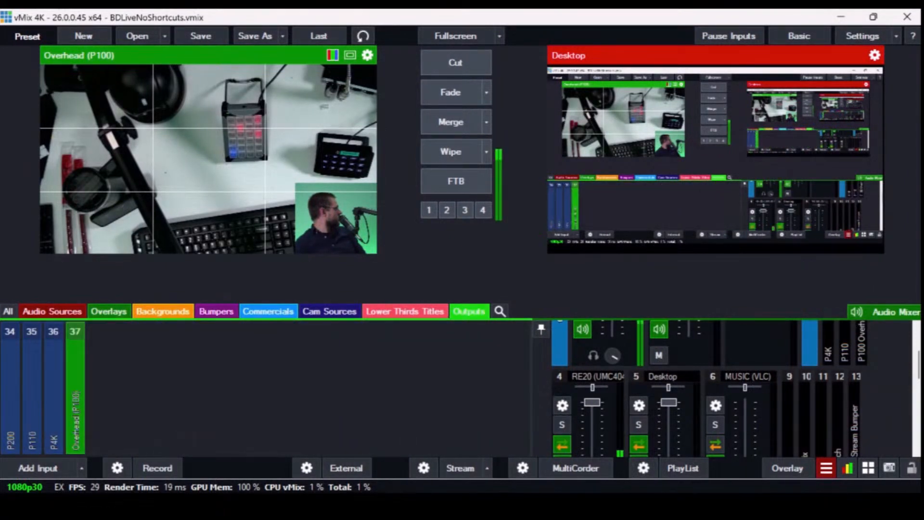
{"action": "left_click", "coordinate": [75, 332]}
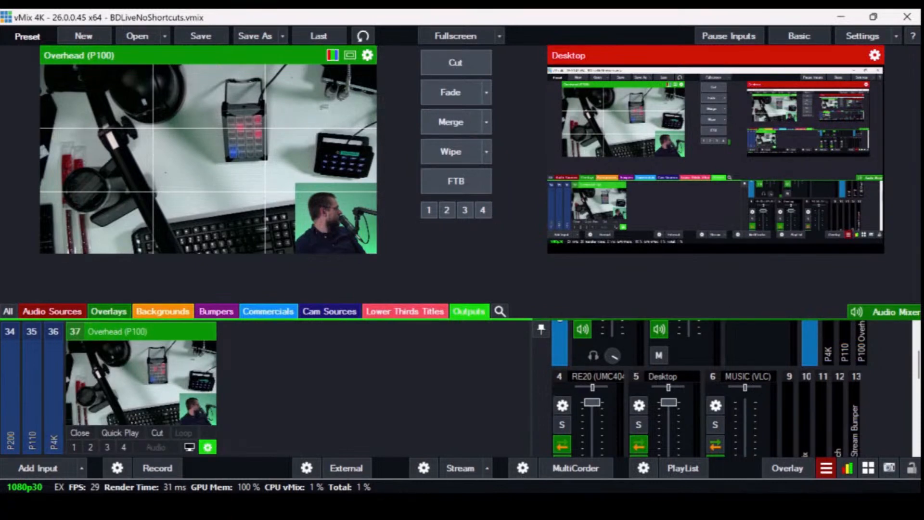
Look through the Overhead (P100) input's settings pages from General to Tally Lights, then close the settings
{"action": "left_click", "coordinate": [207, 447]}
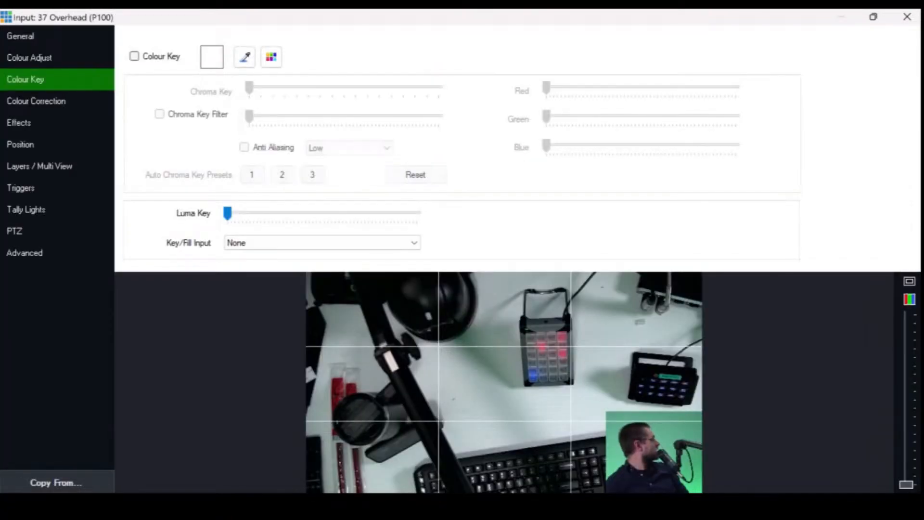
{"action": "left_click", "coordinate": [25, 253]}
{"action": "left_click", "coordinate": [20, 36]}
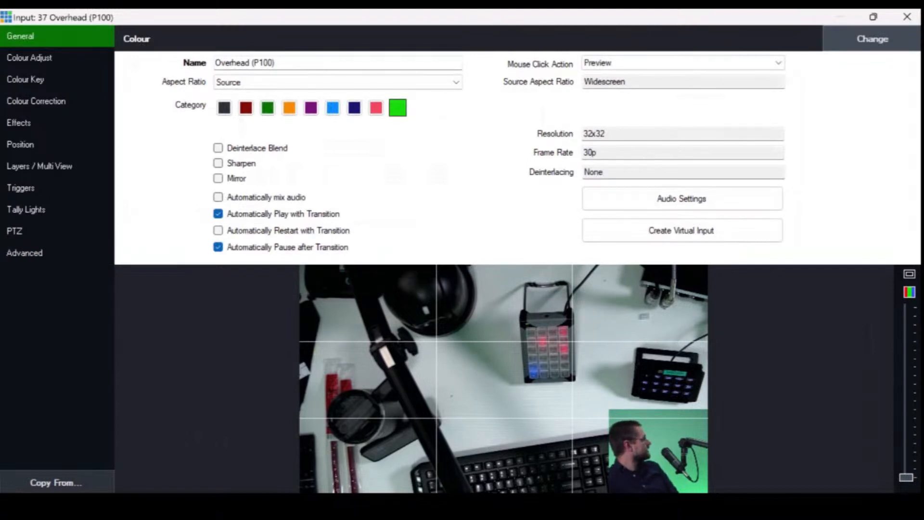
{"action": "left_click", "coordinate": [30, 58]}
{"action": "left_click", "coordinate": [25, 79]}
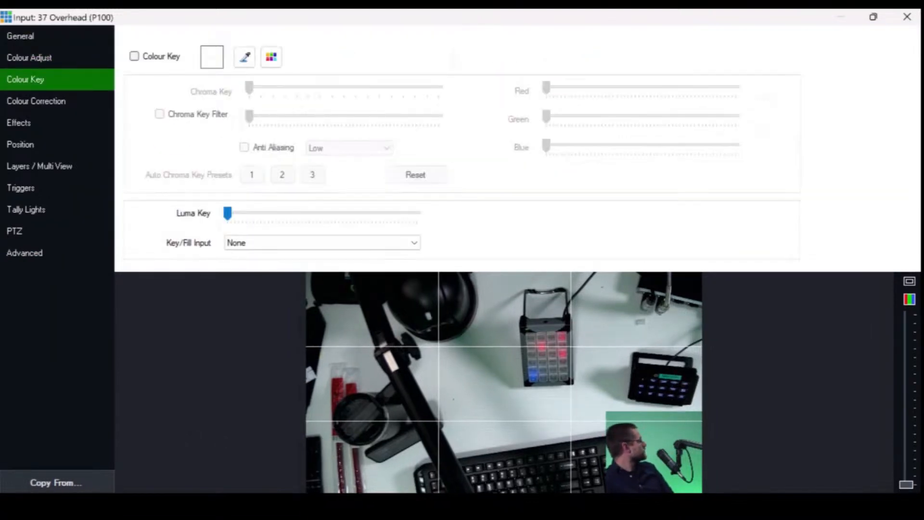
{"action": "left_click", "coordinate": [36, 102]}
{"action": "left_click", "coordinate": [19, 122]}
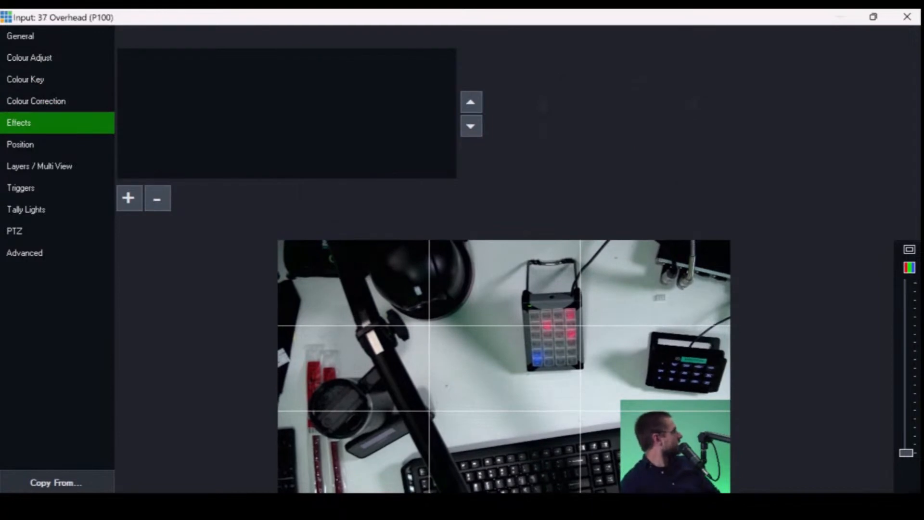
{"action": "left_click", "coordinate": [21, 145]}
{"action": "left_click", "coordinate": [40, 166]}
{"action": "left_click", "coordinate": [21, 188]}
{"action": "left_click", "coordinate": [26, 210]}
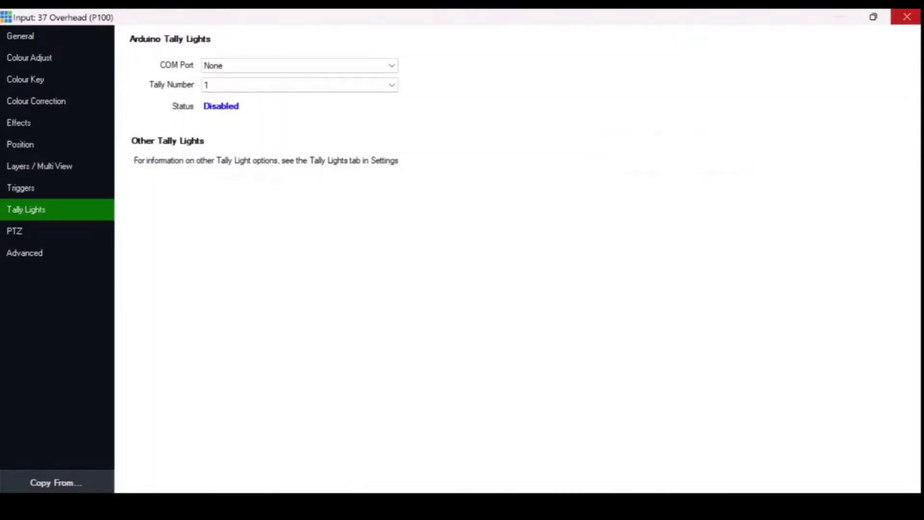
{"action": "left_click", "coordinate": [907, 17]}
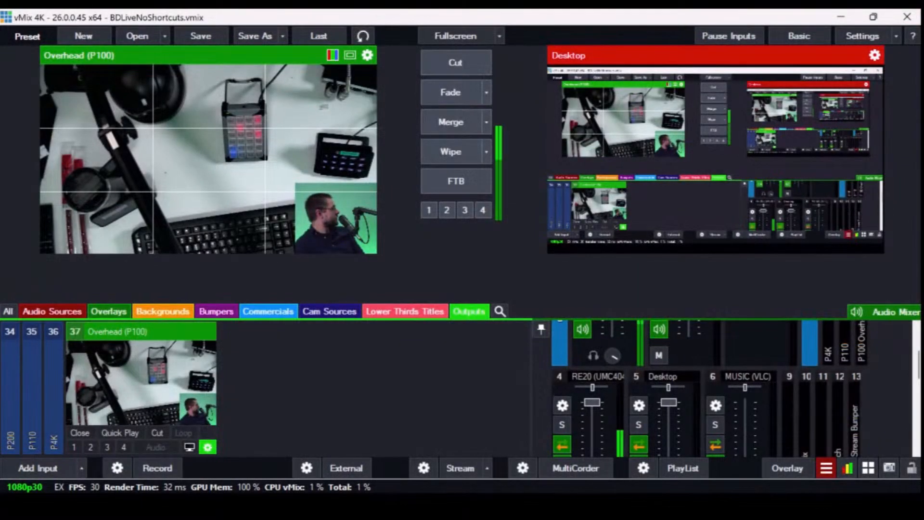
Examine the source types offered for a new input, including DVD and NDI, and the list of available NDI sources
{"action": "left_click", "coordinate": [38, 468]}
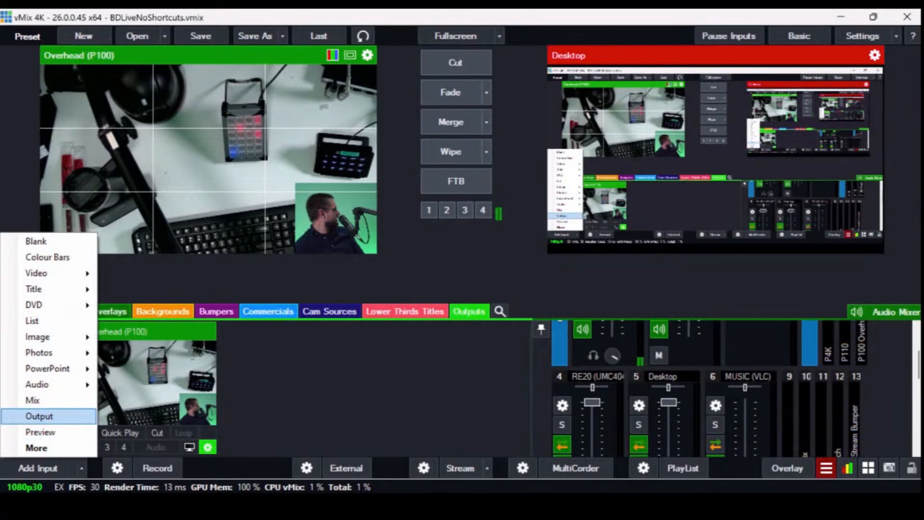
{"action": "left_click", "coordinate": [37, 448]}
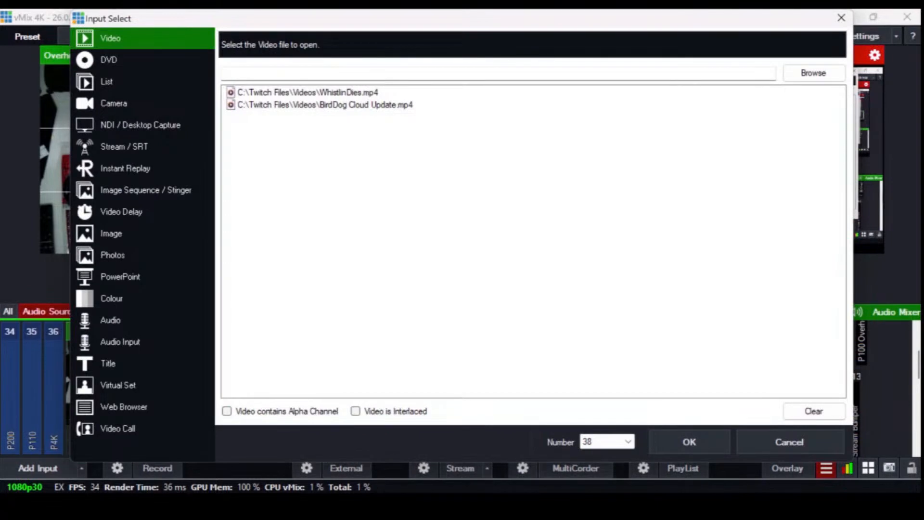
{"action": "left_click", "coordinate": [109, 59]}
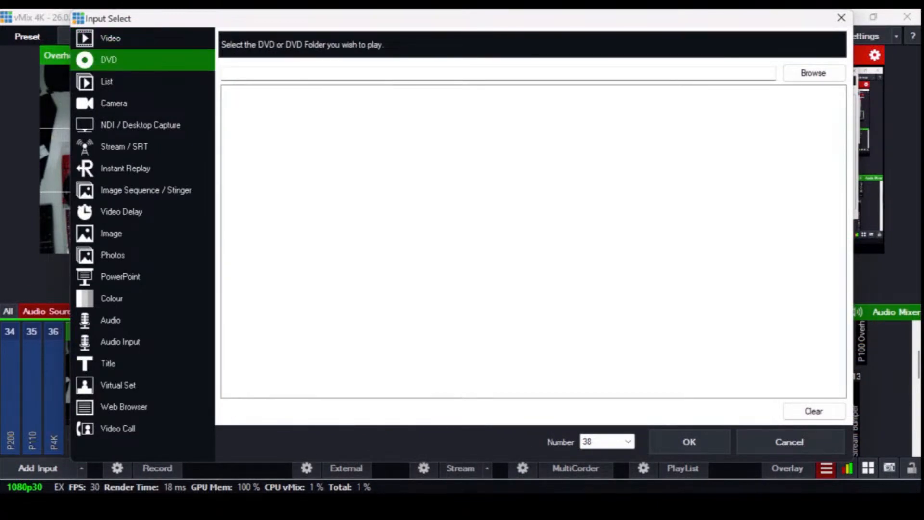
{"action": "left_click", "coordinate": [140, 125]}
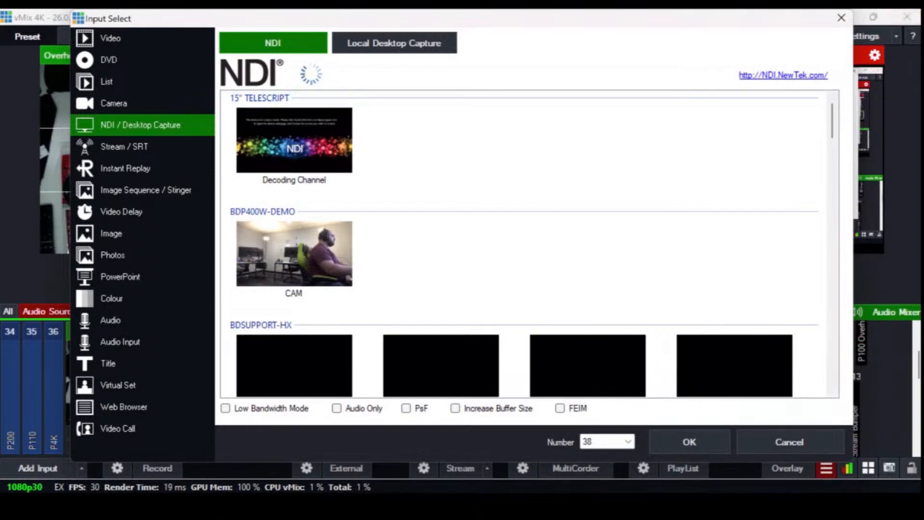
{"action": "key", "text": "Escape"}
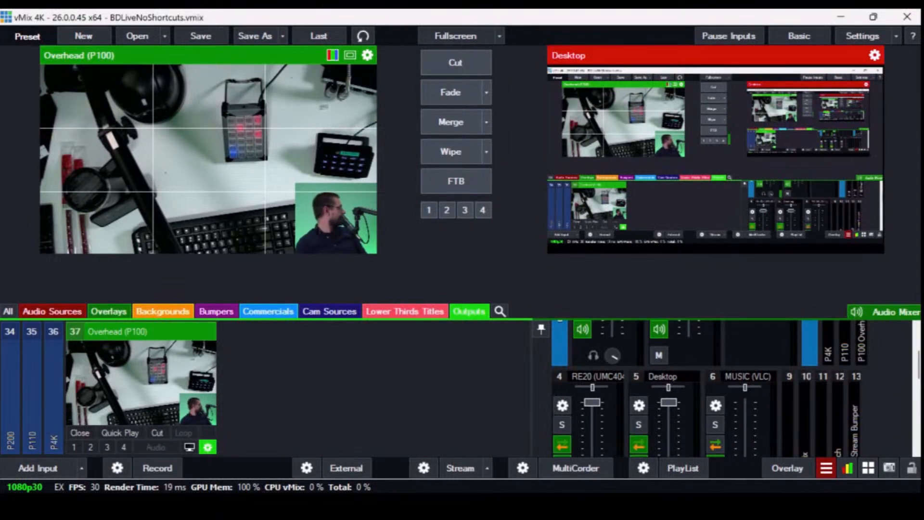
{"action": "right_click", "coordinate": [181, 380]}
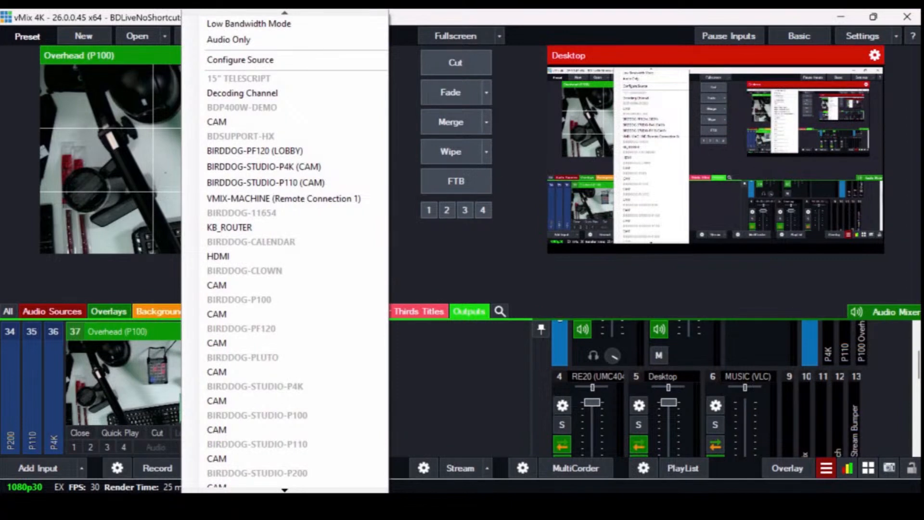
{"action": "key", "text": "Escape"}
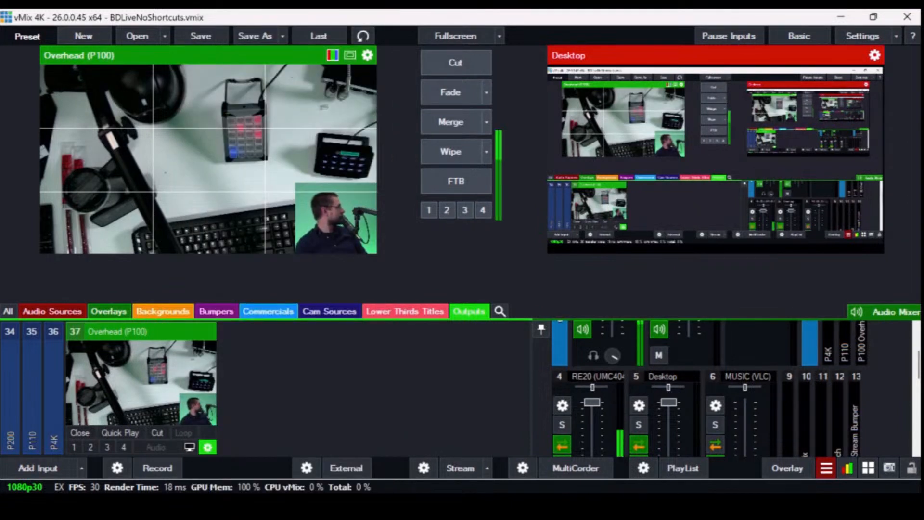
Add a blank input and apply the picture-in-picture layout with a full-frame layer 1 and a small layer 2 in the lower corner
{"action": "left_click", "coordinate": [81, 467]}
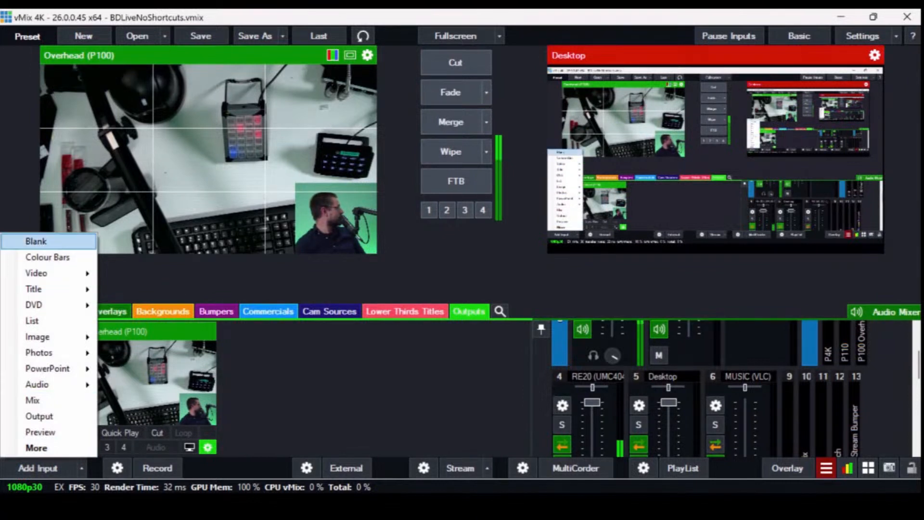
{"action": "left_click", "coordinate": [36, 241]}
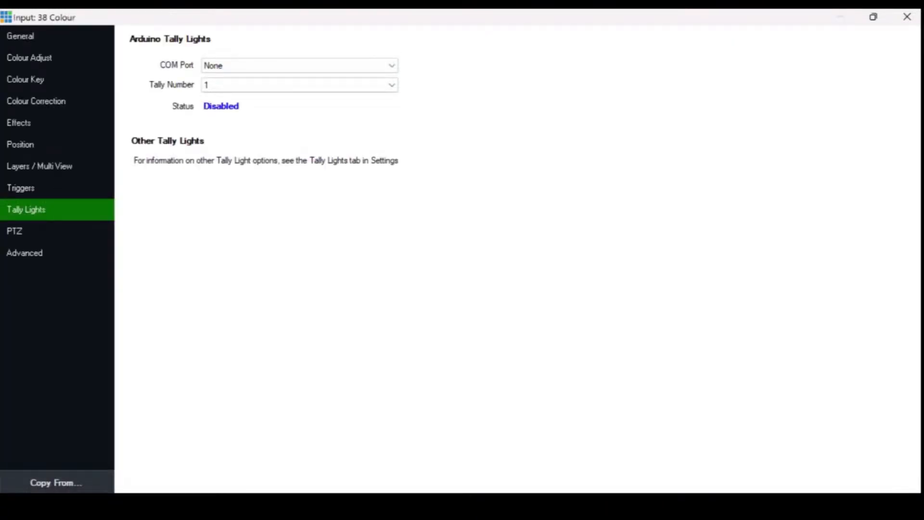
{"action": "left_click", "coordinate": [39, 166]}
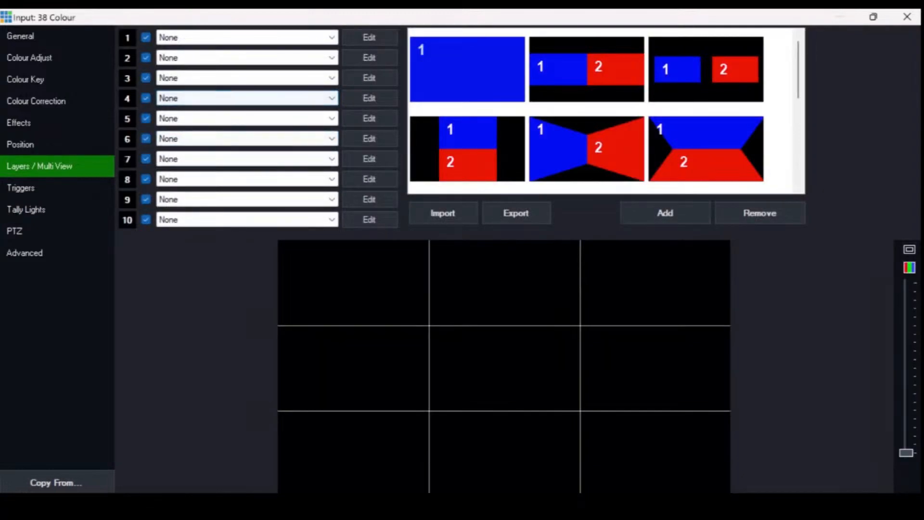
{"action": "scroll", "coordinate": [602, 111], "scroll_direction": "down", "scroll_amount": 3}
{"action": "left_click", "coordinate": [467, 71]}
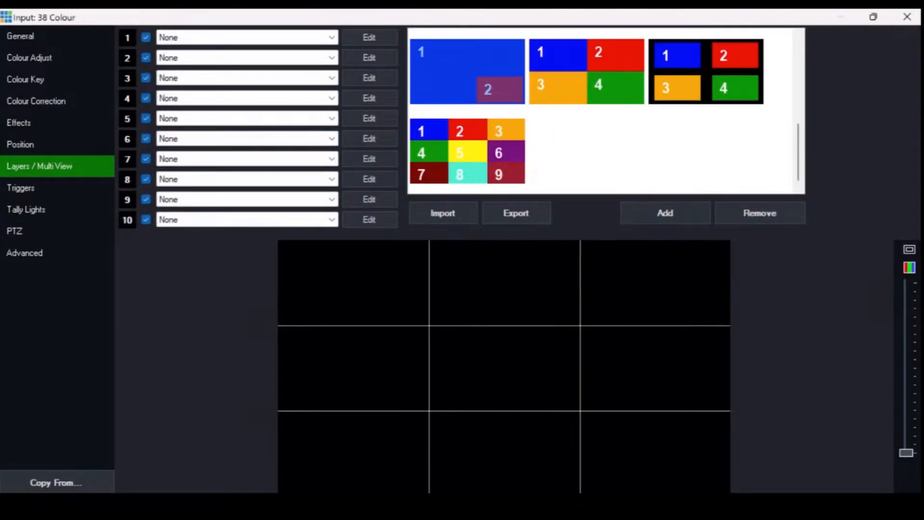
Assign 5 Desktop to layer 1 and 25 NDI BIRDDOG-STUDIO-P200 (CAM) to layer 2 of the new blank input
{"action": "left_click", "coordinate": [248, 38]}
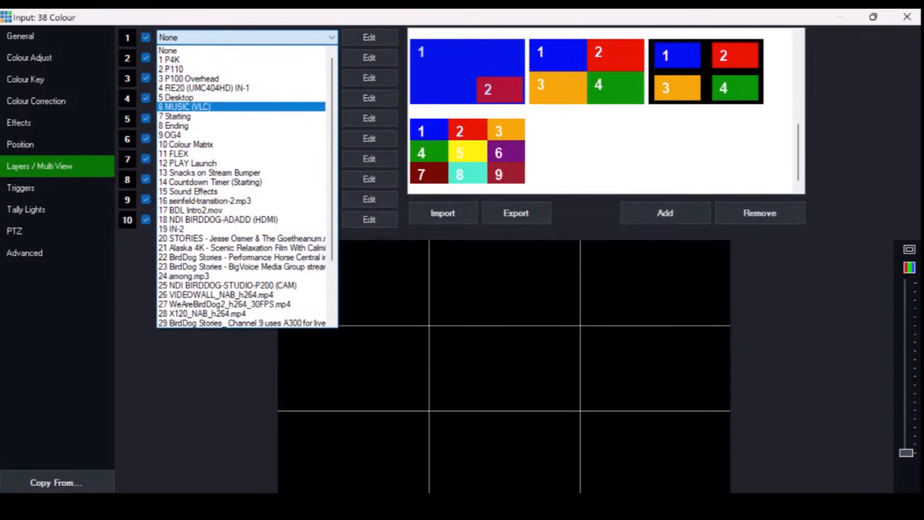
{"action": "left_click", "coordinate": [216, 97]}
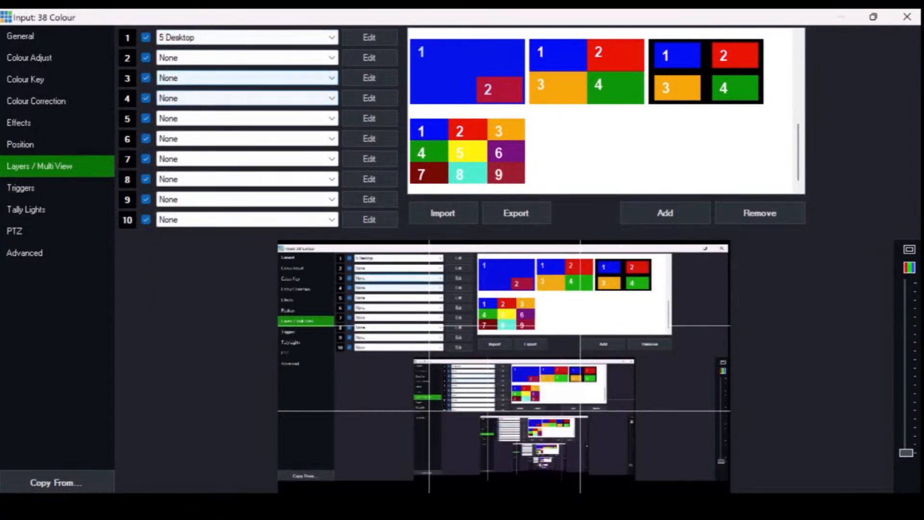
{"action": "left_click", "coordinate": [247, 58]}
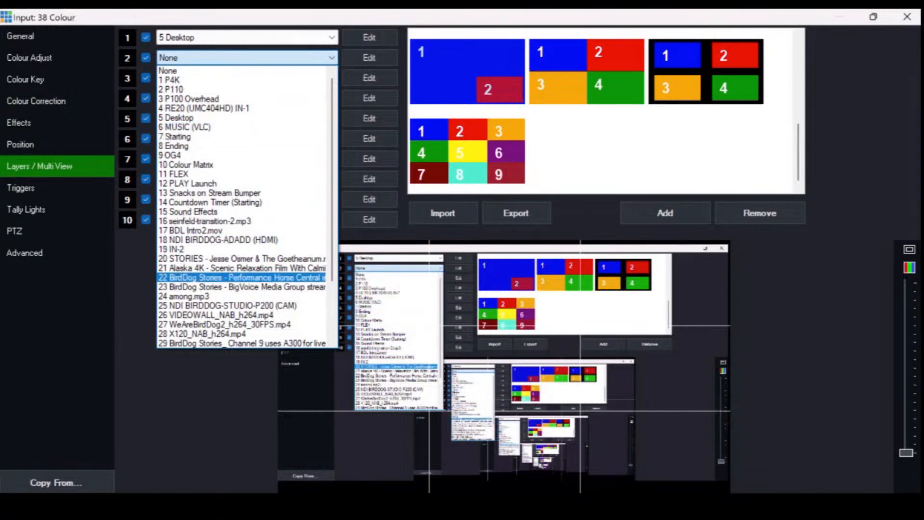
{"action": "left_click", "coordinate": [226, 305]}
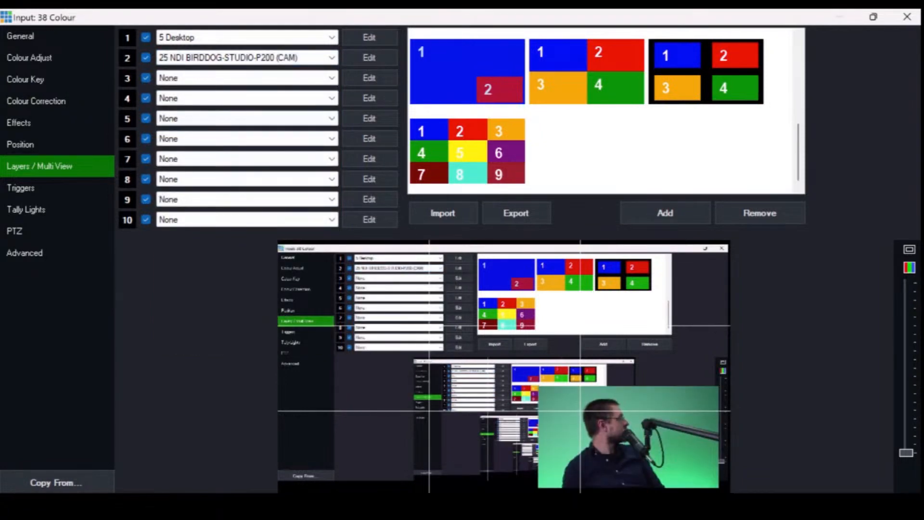
{"action": "left_click_drag", "start_coordinate": [140, 17], "coordinate": [108, 11]}
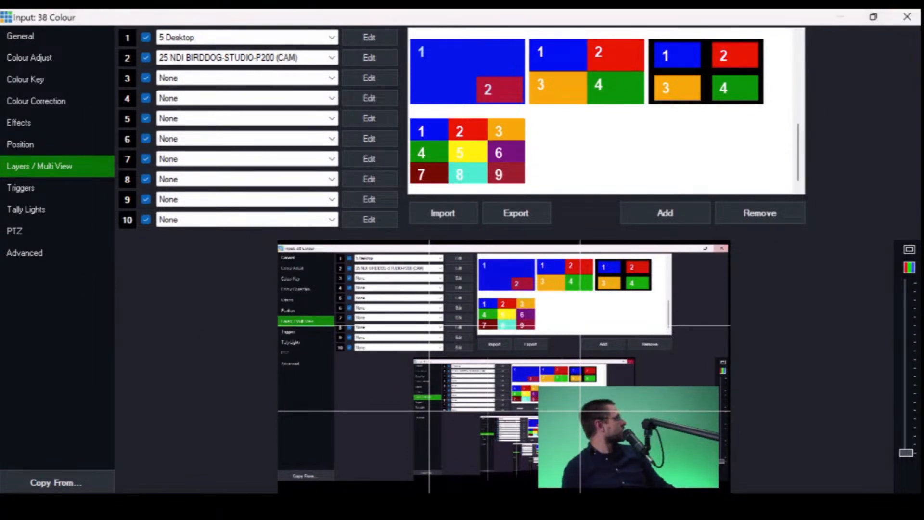
{"action": "left_click", "coordinate": [873, 17]}
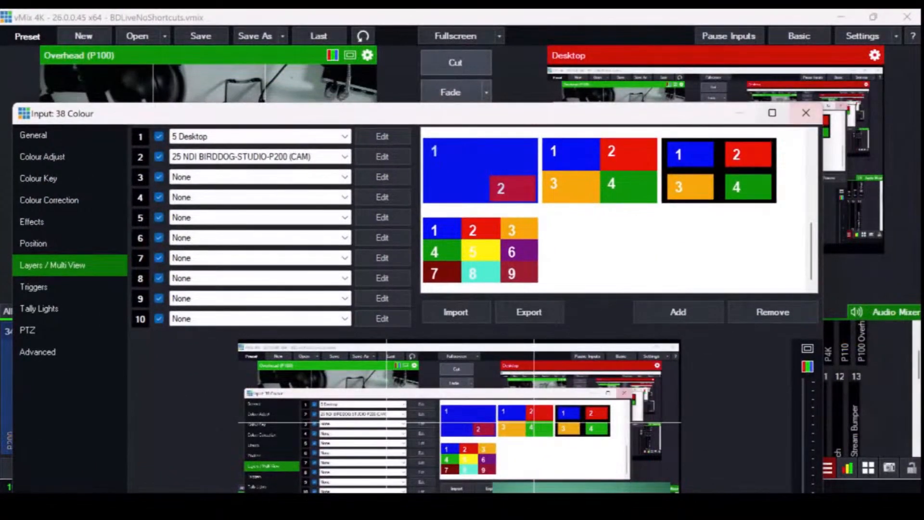
{"action": "left_click", "coordinate": [772, 113]}
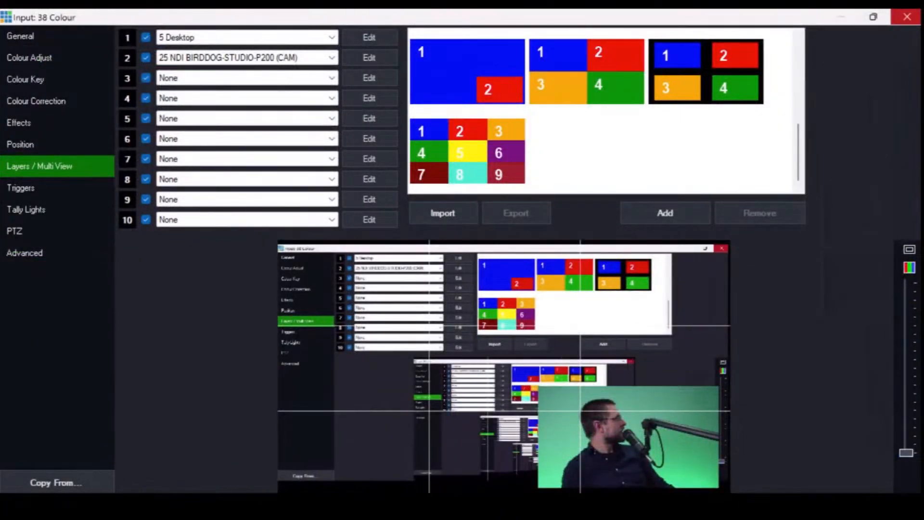
Check the layer position settings of the Overhead (P100) input as a reference for the Colour input's camera layer
{"action": "left_click", "coordinate": [906, 17]}
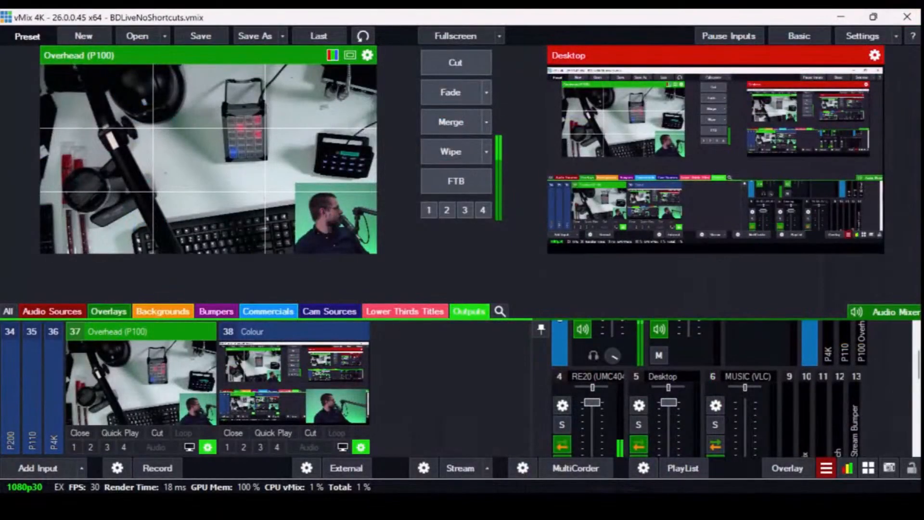
{"action": "left_click", "coordinate": [207, 447]}
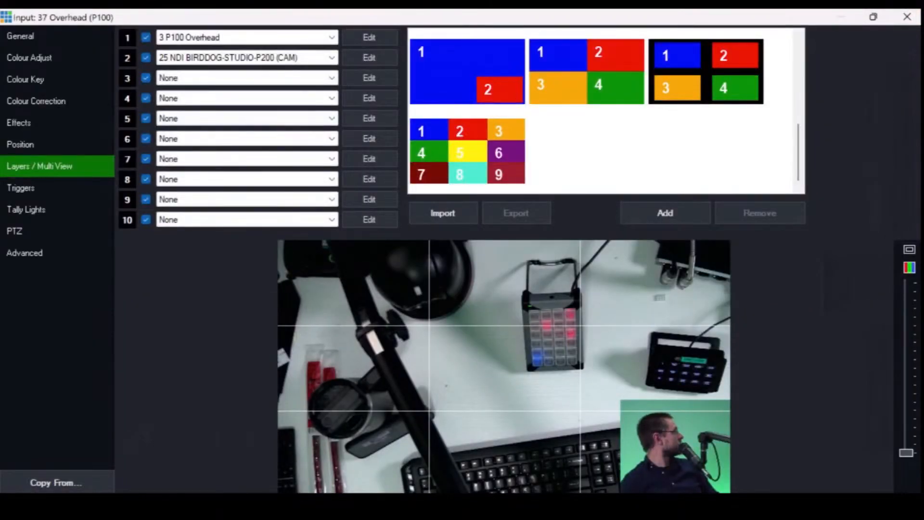
{"action": "left_click", "coordinate": [20, 189]}
{"action": "left_click", "coordinate": [39, 167]}
{"action": "left_click", "coordinate": [20, 145]}
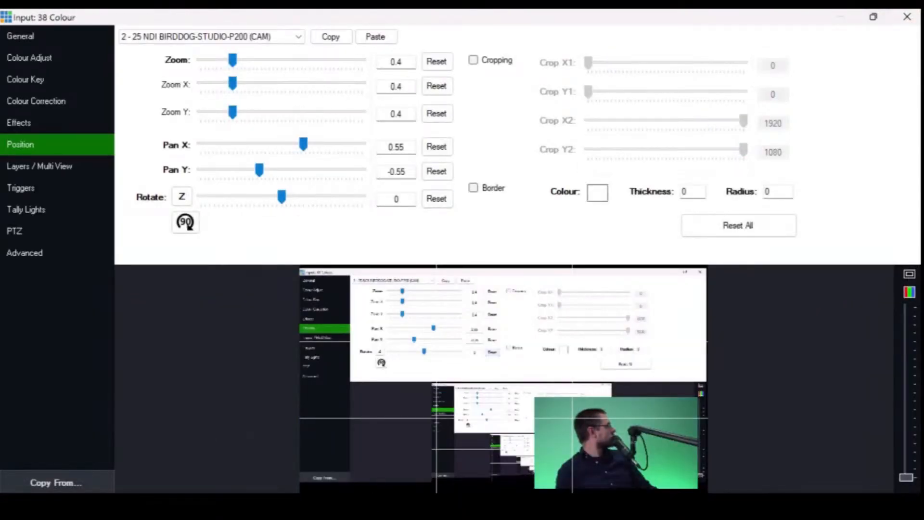
Enable cropping on the Colour input's P200 camera layer, with Crop X1 at 277 and Crop X2 at 1473
{"action": "left_click", "coordinate": [474, 60]}
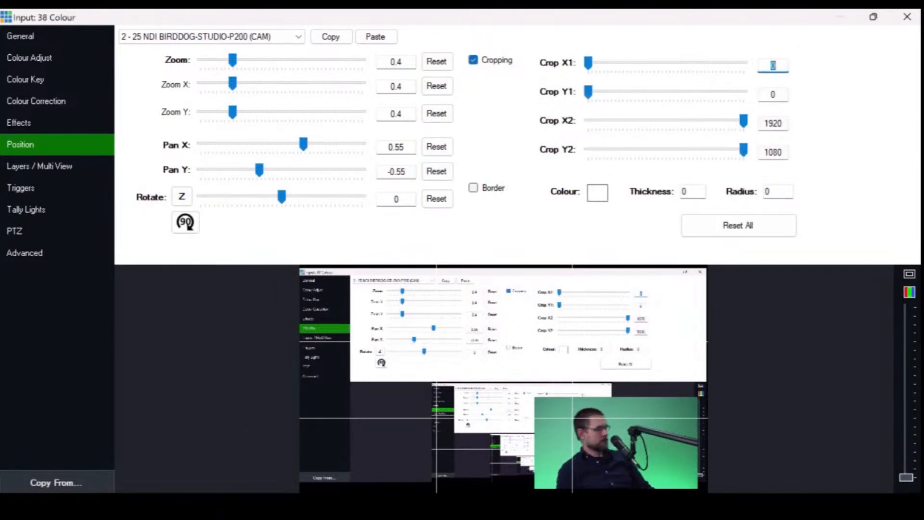
{"action": "type", "text": "277"}
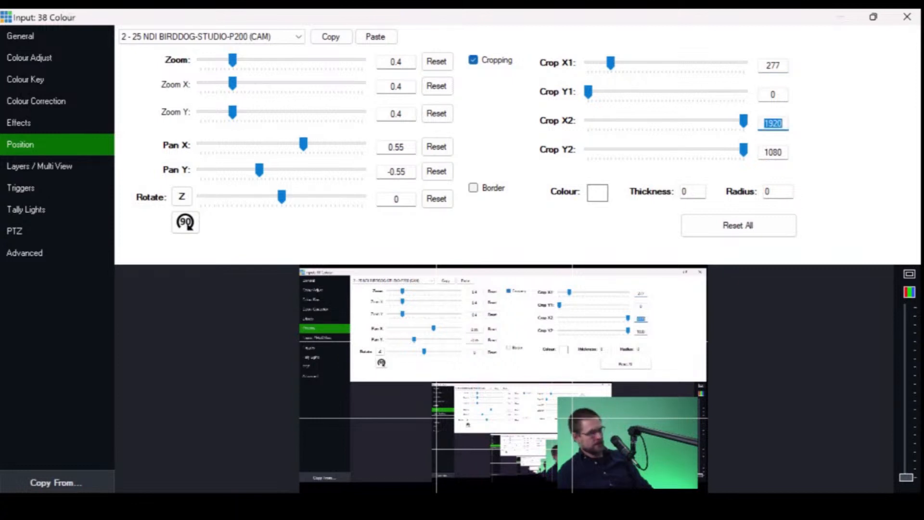
{"action": "type", "text": "1473"}
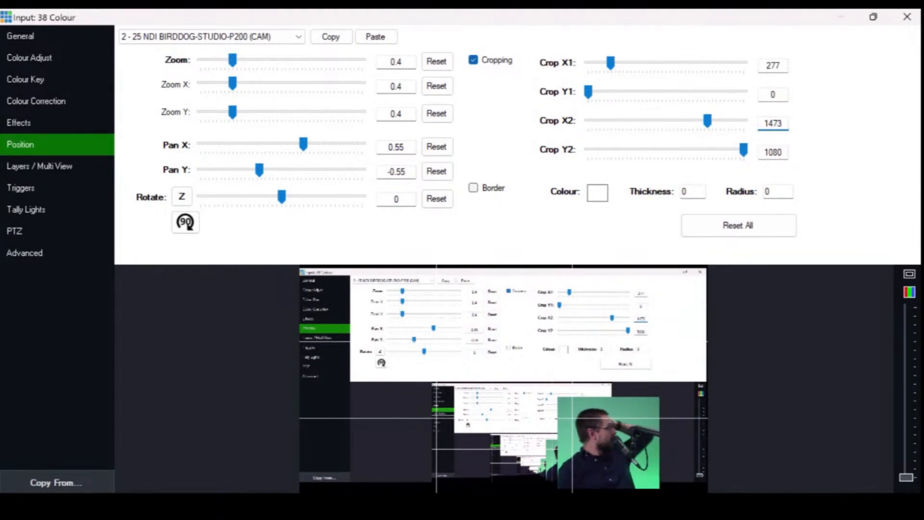
{"action": "left_click", "coordinate": [907, 17]}
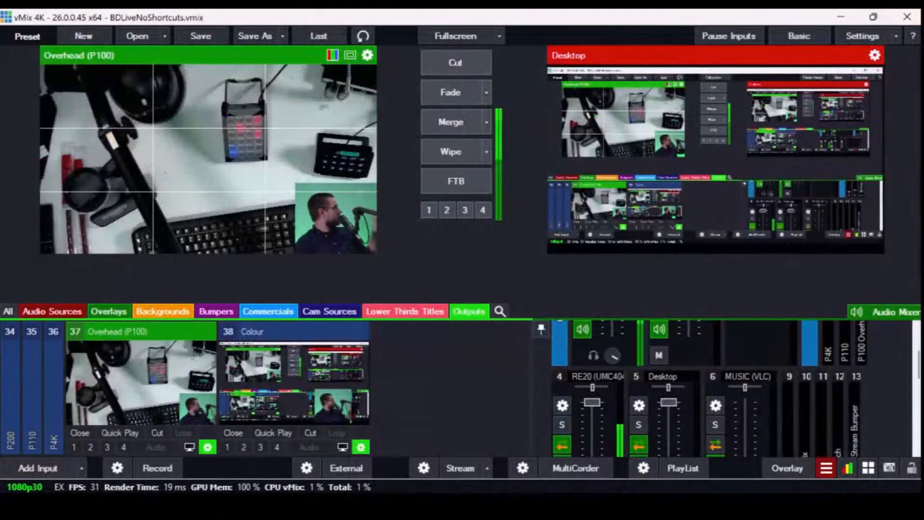
Reposition the Colour input's P200 camera layer with Pan X at .798 and Pan Y at -0.655
{"action": "left_click", "coordinate": [207, 448]}
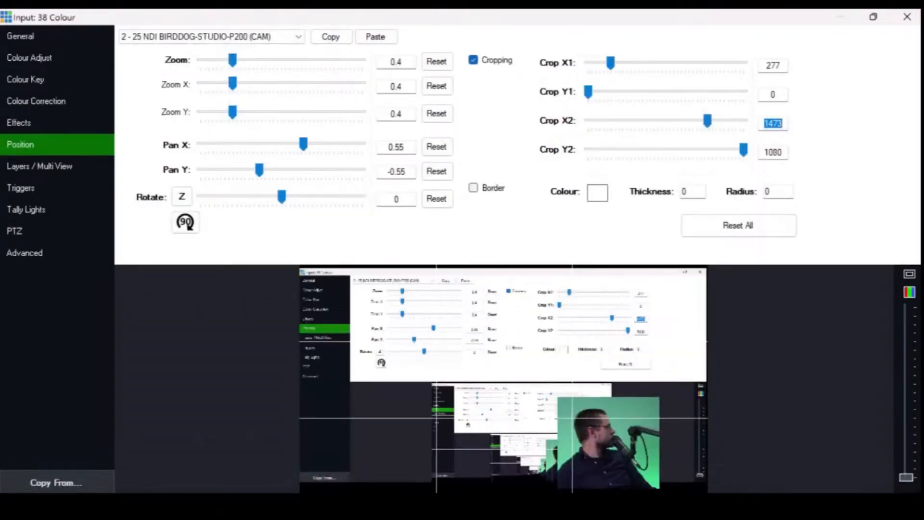
{"action": "left_click_drag", "start_coordinate": [385, 147], "coordinate": [431, 147]}
{"action": "type", "text": "."}
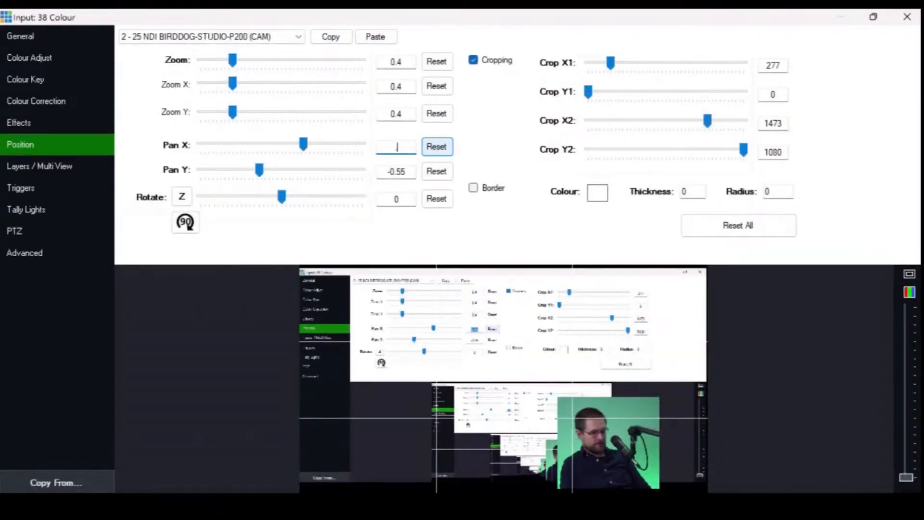
{"action": "type", "text": "798"}
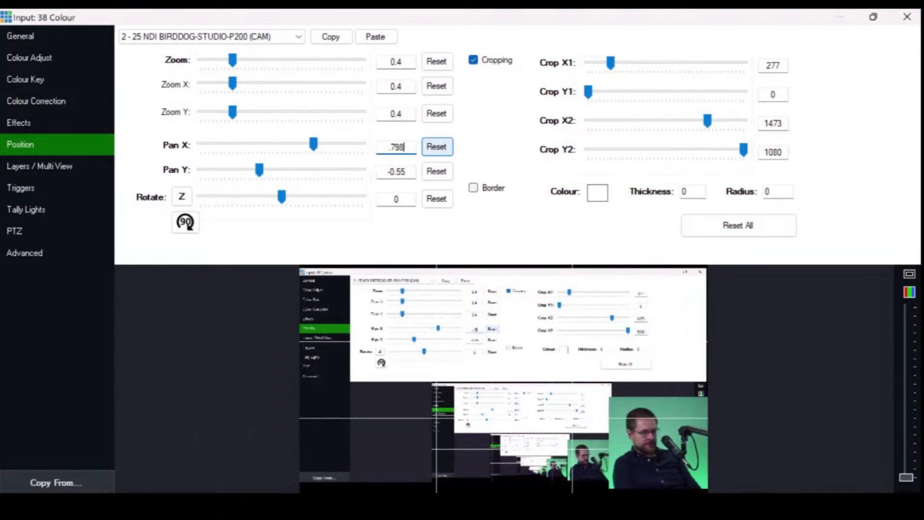
{"action": "key", "text": "Tab"}
{"action": "key", "text": "Tab"}
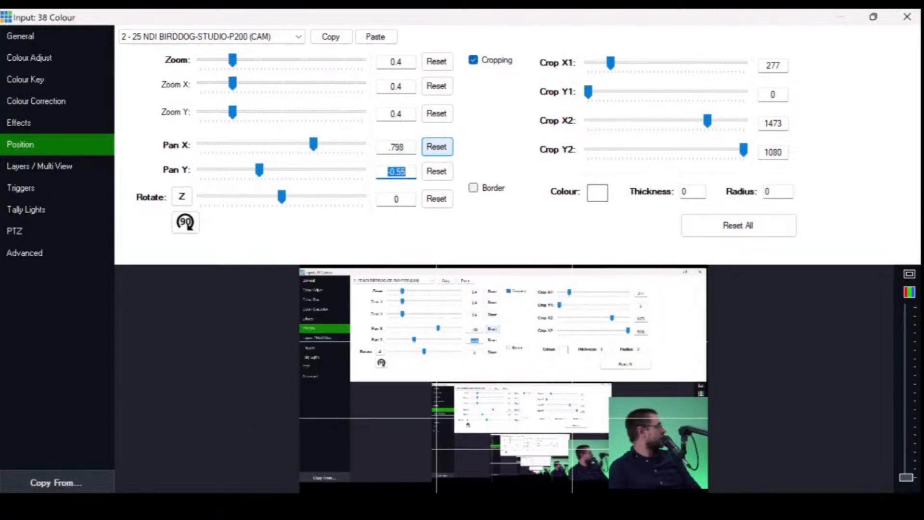
{"action": "key", "text": "BackSpace"}
{"action": "key", "text": "BackSpace"}
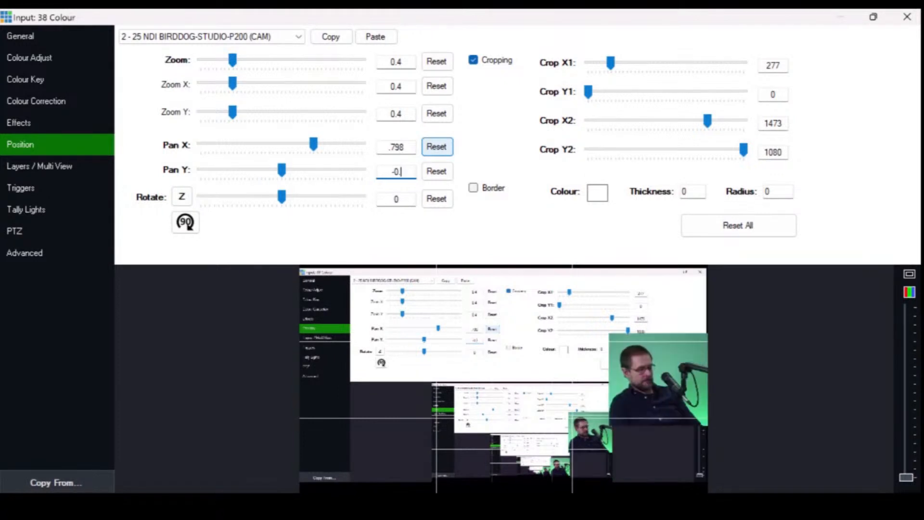
{"action": "type", "text": "655"}
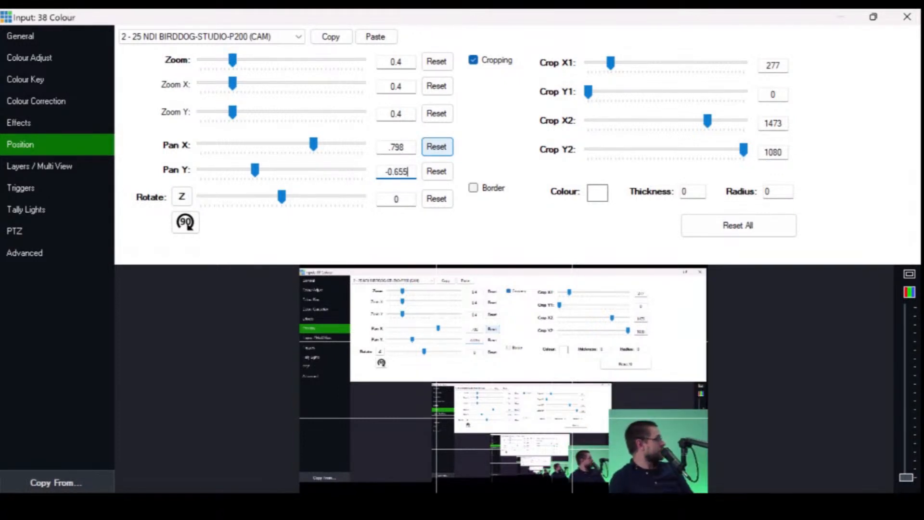
{"action": "left_click", "coordinate": [906, 17]}
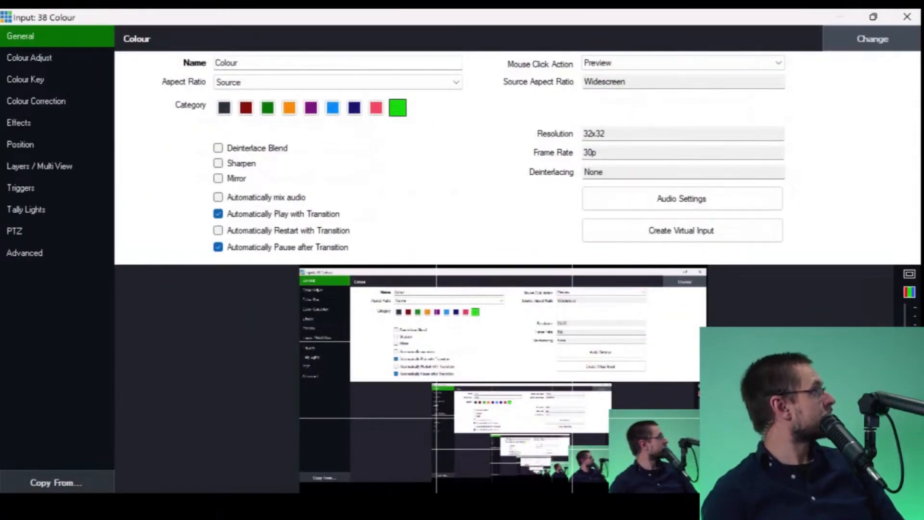
Rename the Colour input, number 38, as "Desktop Out"
{"action": "double_click", "coordinate": [227, 63]}
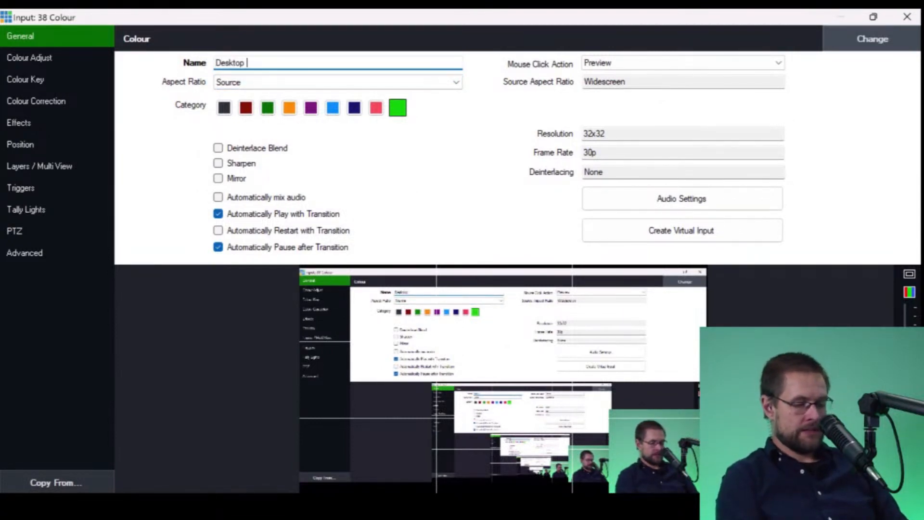
{"action": "type", "text": "Desktop Out"}
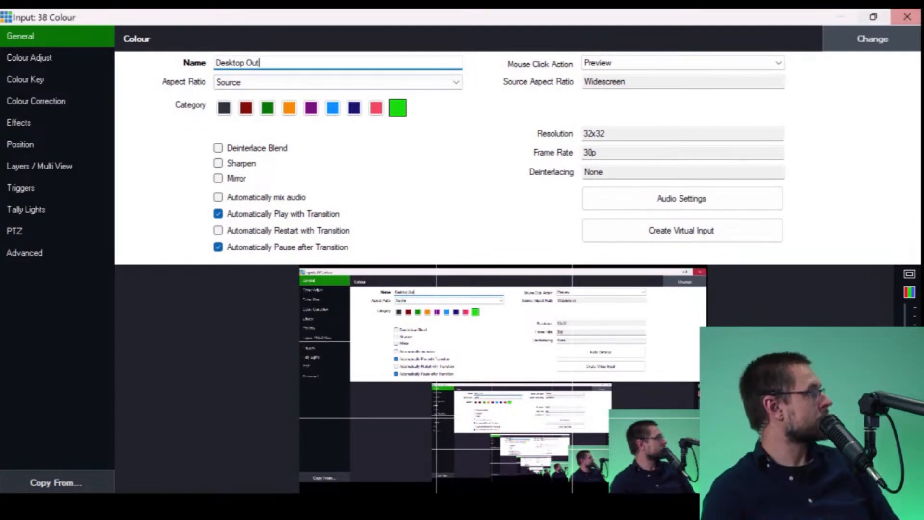
{"action": "left_click", "coordinate": [907, 17]}
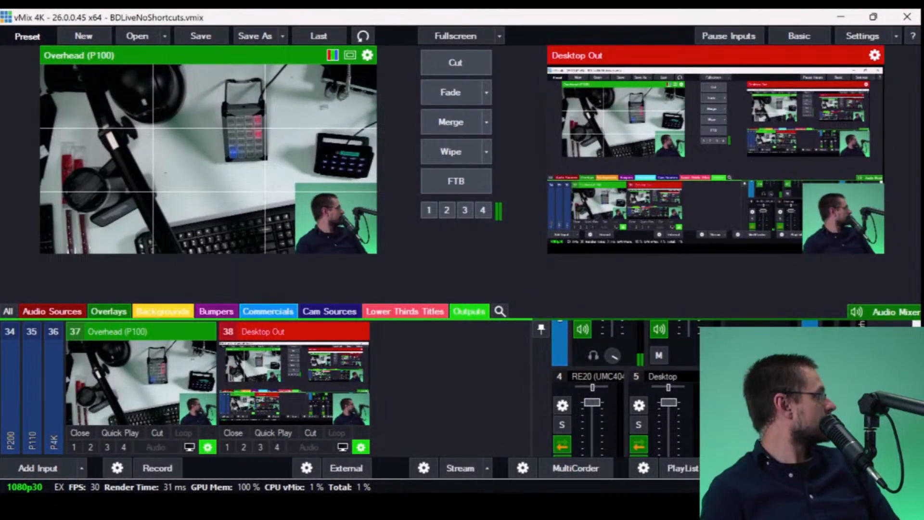
Rename input 5, the Desktop source in the Cam Sources category, as "Desktop IN"
{"action": "left_click", "coordinate": [330, 311]}
{"action": "scroll", "coordinate": [260, 390], "scroll_direction": "down", "scroll_amount": 2}
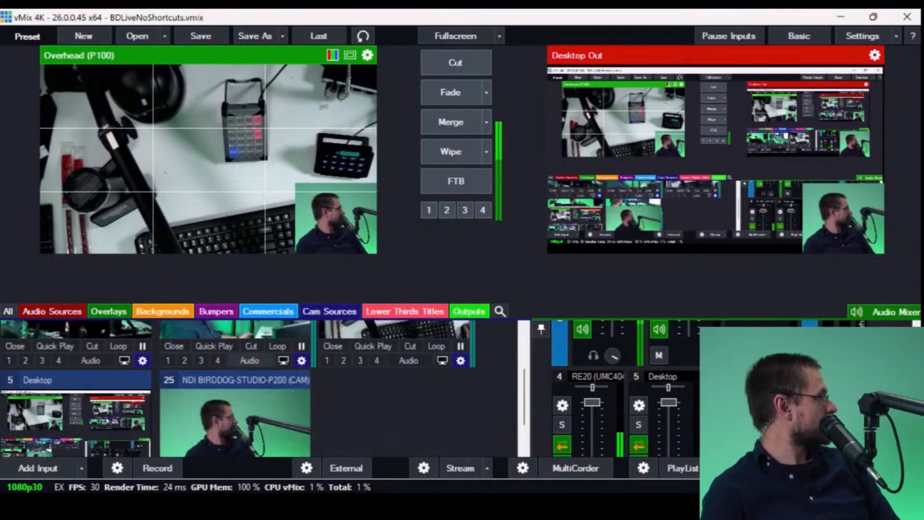
{"action": "scroll", "coordinate": [260, 389], "scroll_direction": "down", "scroll_amount": 1}
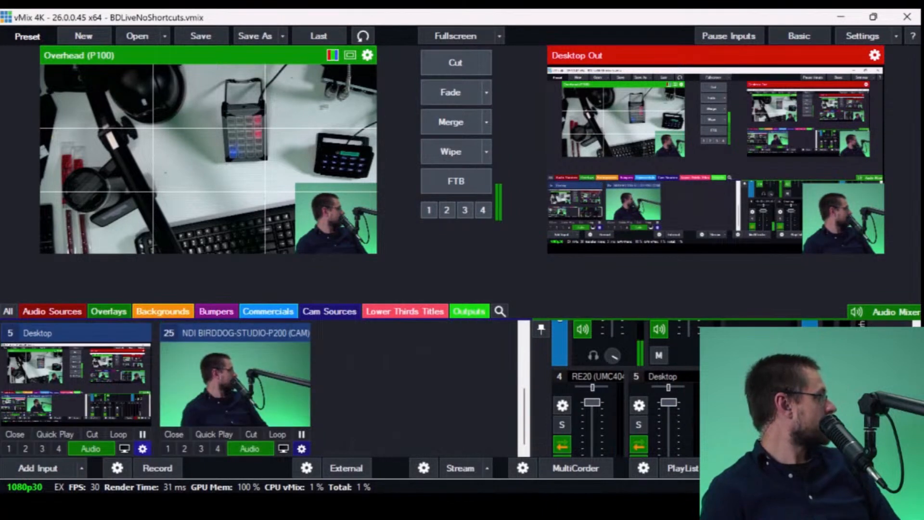
{"action": "left_click", "coordinate": [142, 447]}
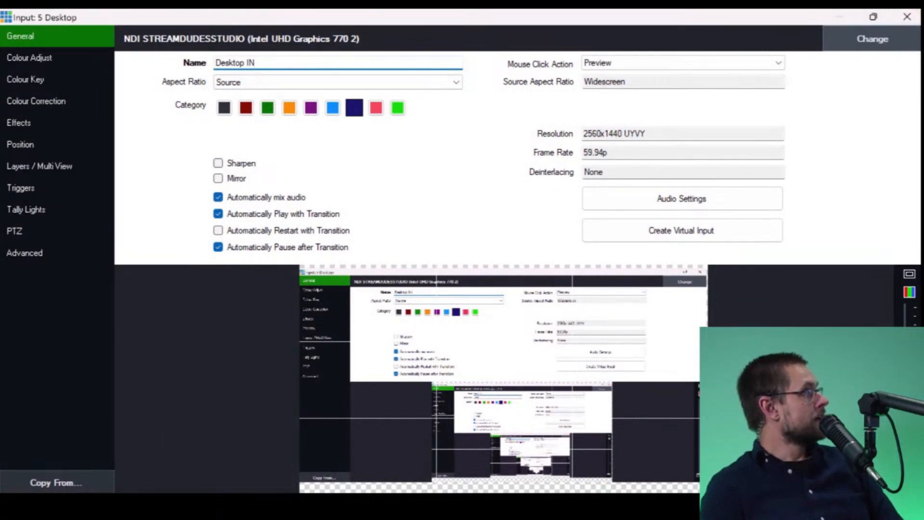
{"action": "left_click", "coordinate": [907, 17]}
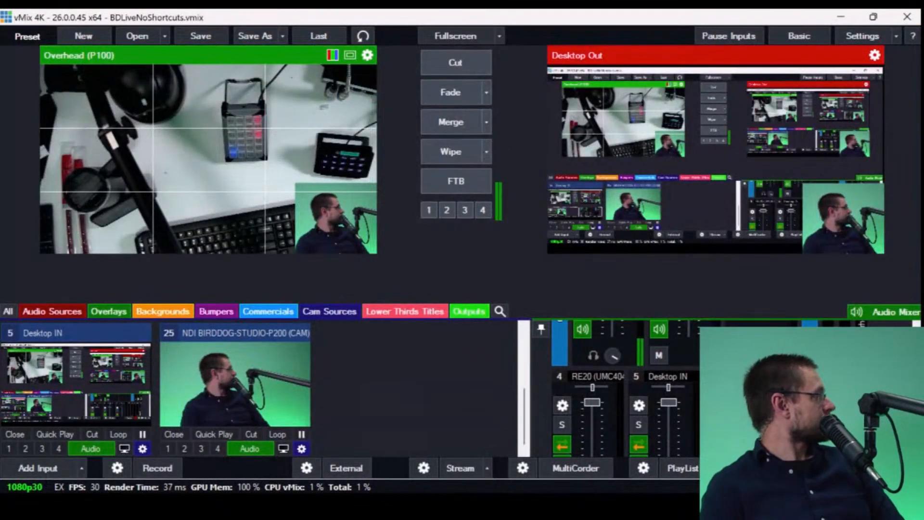
Review the general settings of the Desktop Out input in the Outputs category
{"action": "scroll", "coordinate": [260, 385], "scroll_direction": "down", "scroll_amount": 1}
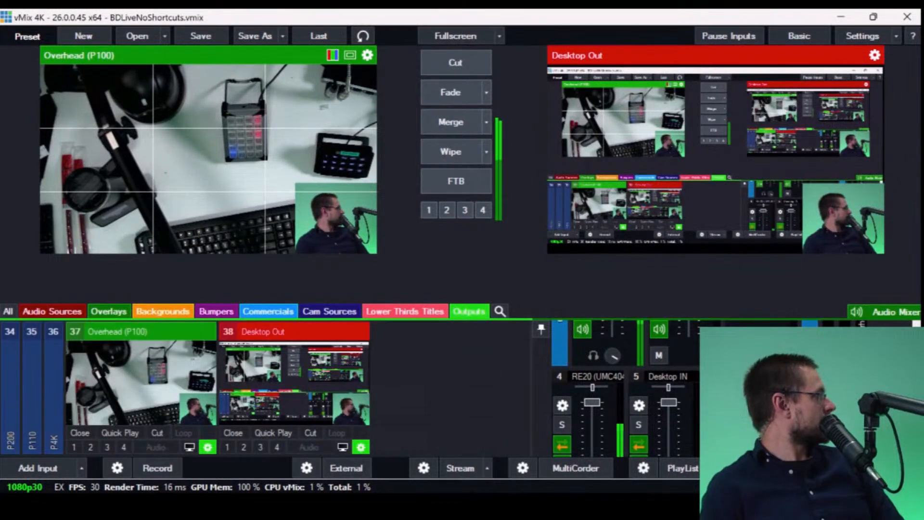
{"action": "left_click", "coordinate": [361, 447]}
{"action": "left_click", "coordinate": [260, 63]}
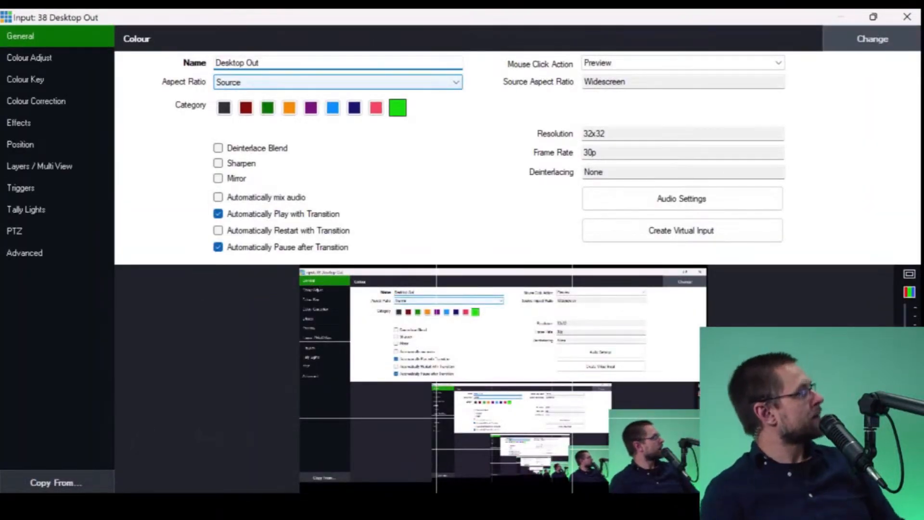
{"action": "left_click", "coordinate": [907, 17]}
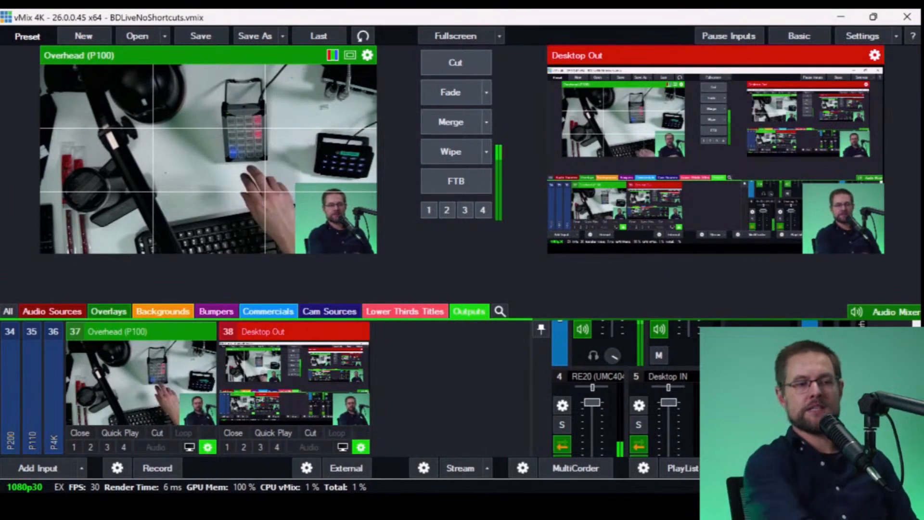
Put the Starting screen in preview and look through the Overlays and Backgrounds categories
{"action": "key", "text": "1"}
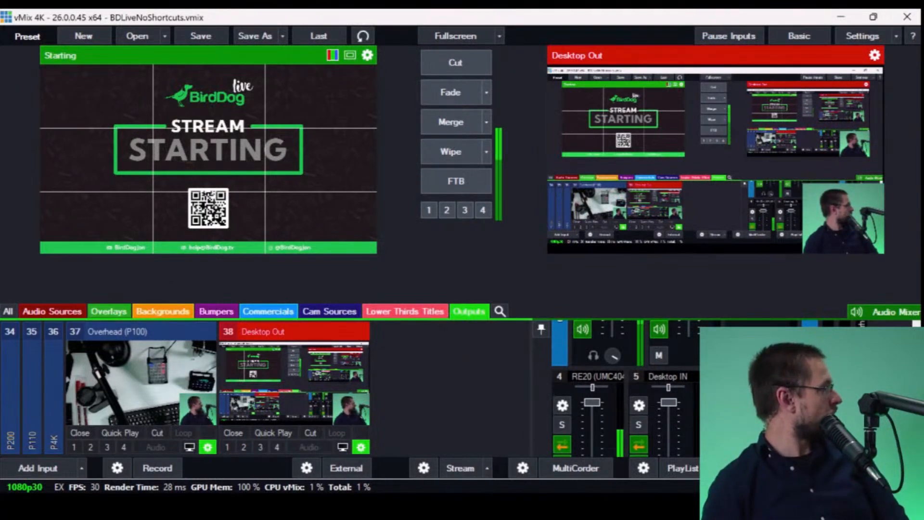
{"action": "left_click", "coordinate": [109, 312]}
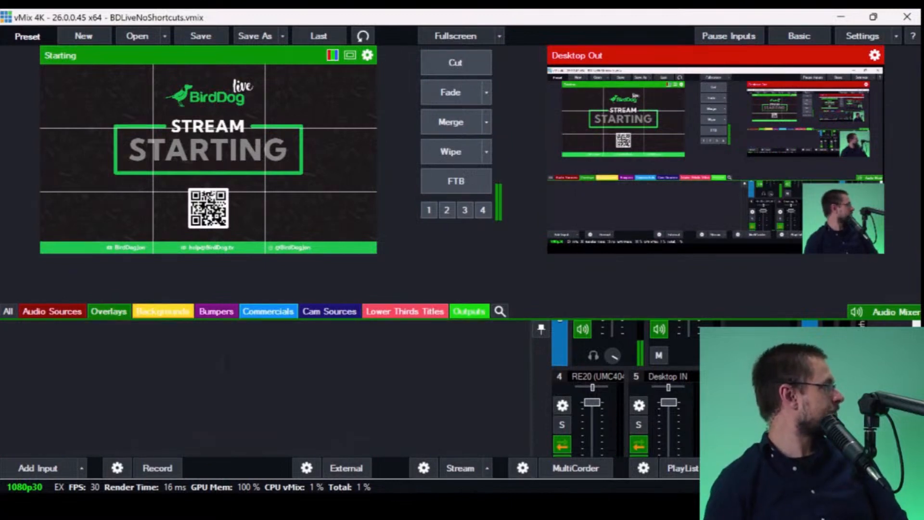
{"action": "left_click", "coordinate": [162, 312]}
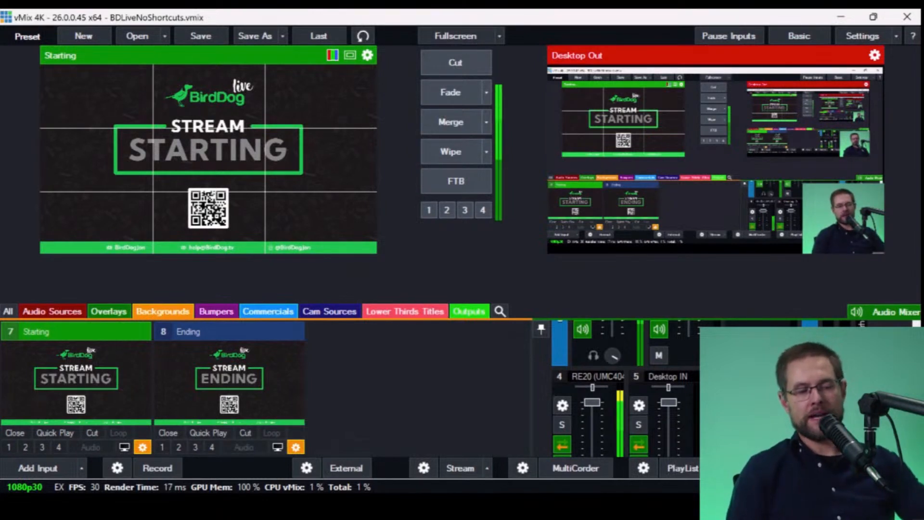
Cycle the preview through the camera and desktop inputs, including P110, P100 Overhead and Desktop IN, to test the input shortcuts
{"action": "key", "text": "1"}
{"action": "key", "text": "2"}
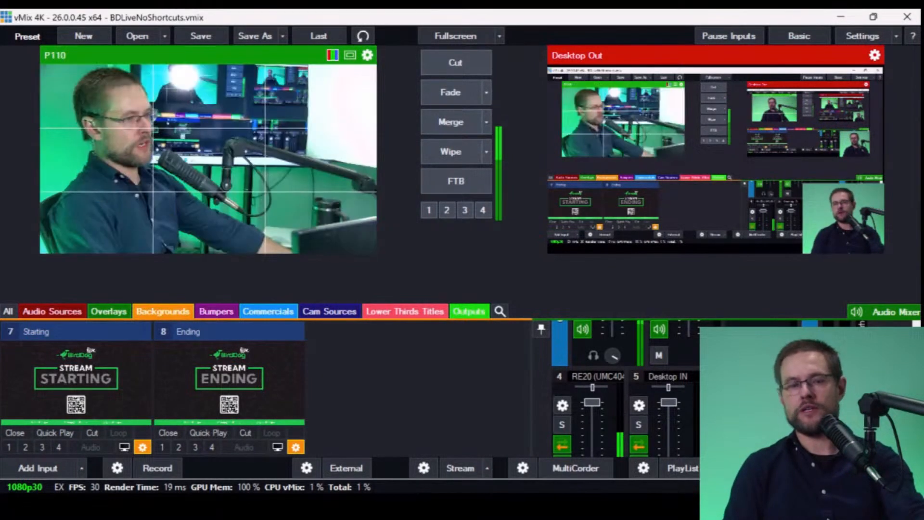
{"action": "key", "text": "3"}
{"action": "key", "text": "4"}
{"action": "key", "text": "5"}
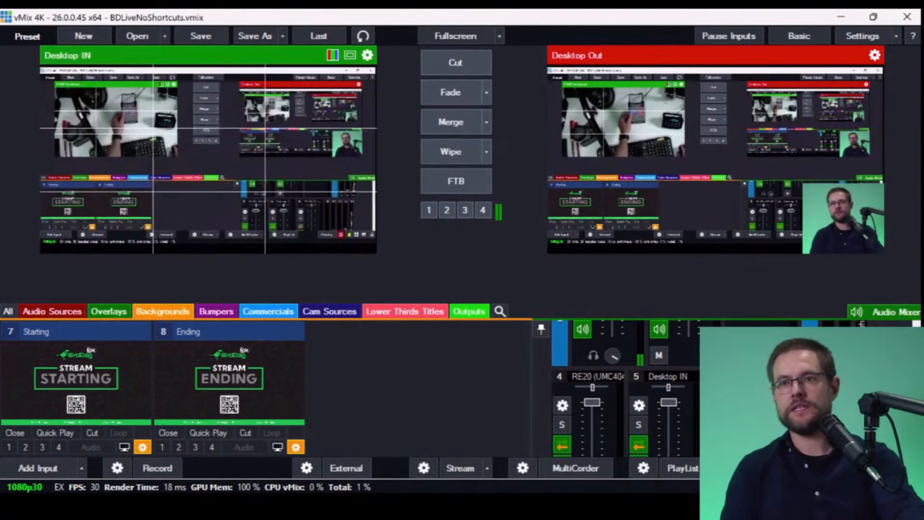
{"action": "key", "text": "1"}
{"action": "key", "text": "2"}
{"action": "key", "text": "3"}
{"action": "key", "text": "4"}
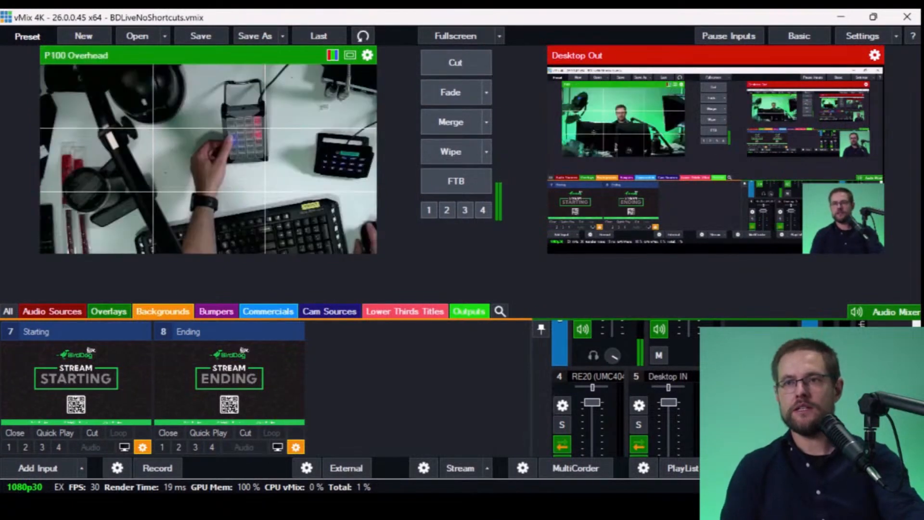
{"action": "key", "text": "5"}
{"action": "key", "text": "1"}
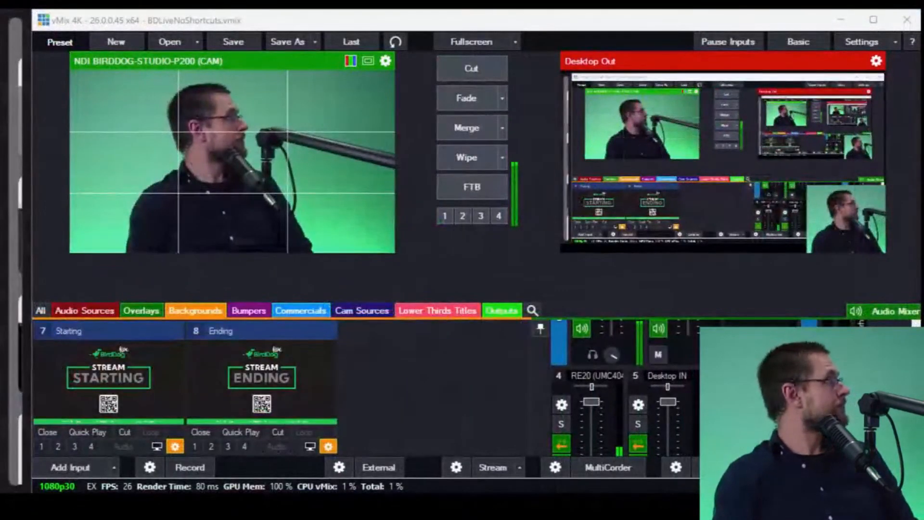
Delete the SetVolumeFade trigger for 6 MUSIC (VLC) from the NDI BIRDDOG-STUDIO-P200 (CAM) input in the Cam Sources category
{"action": "left_click_drag", "start_coordinate": [433, 20], "coordinate": [476, 13]}
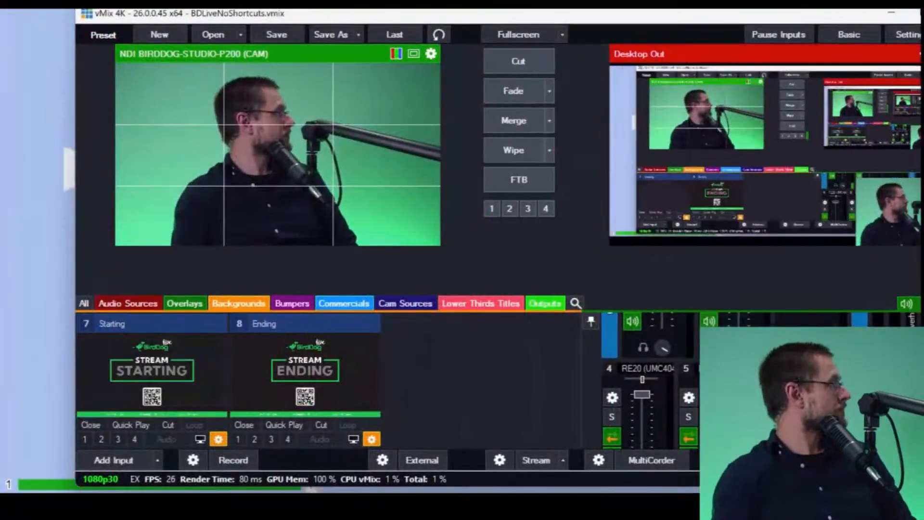
{"action": "left_click", "coordinate": [405, 304]}
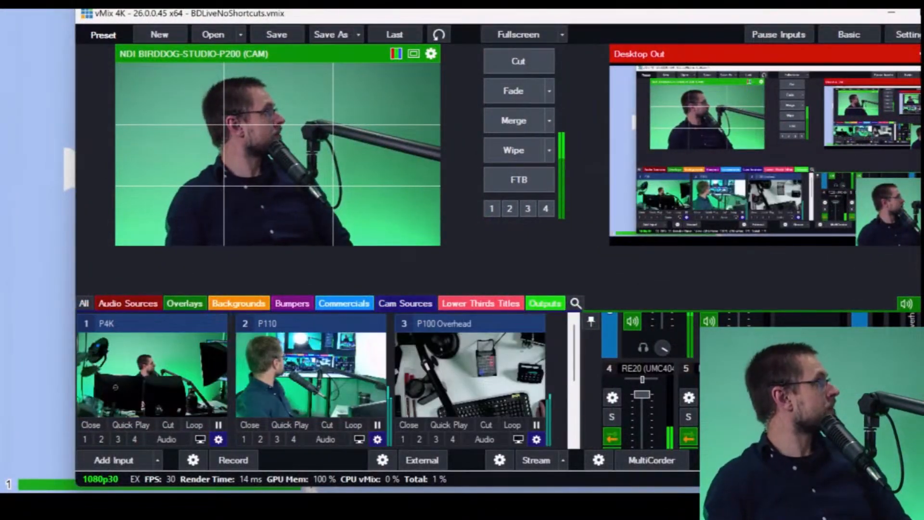
{"action": "double_click", "coordinate": [476, 13]}
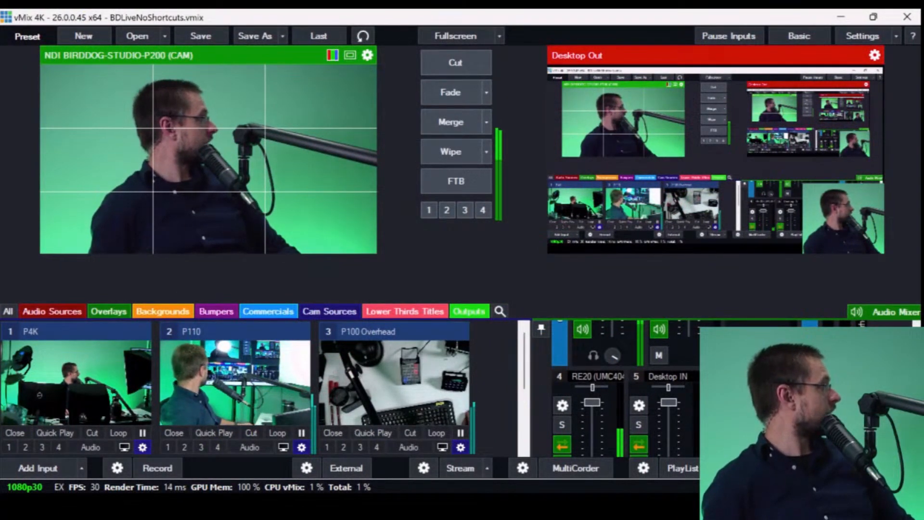
{"action": "scroll", "coordinate": [263, 389], "scroll_direction": "down", "scroll_amount": 3}
{"action": "left_click", "coordinate": [301, 449]}
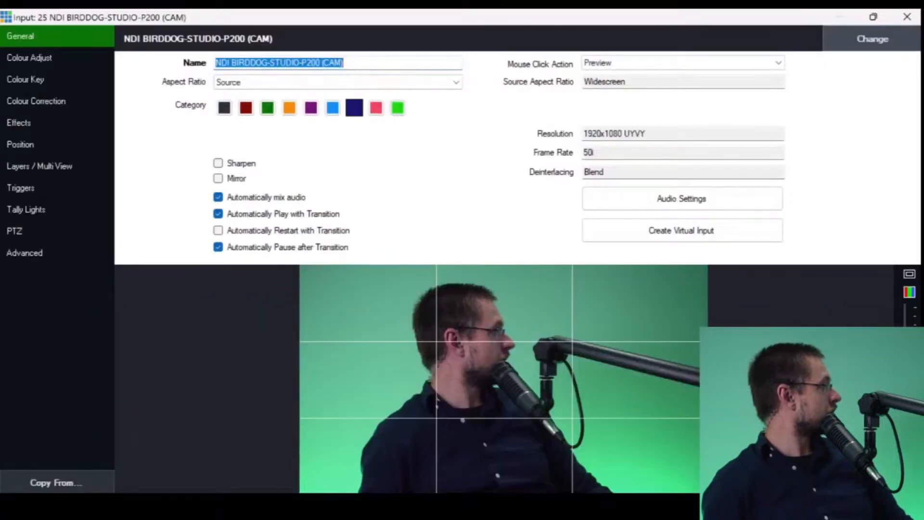
{"action": "left_click", "coordinate": [20, 188]}
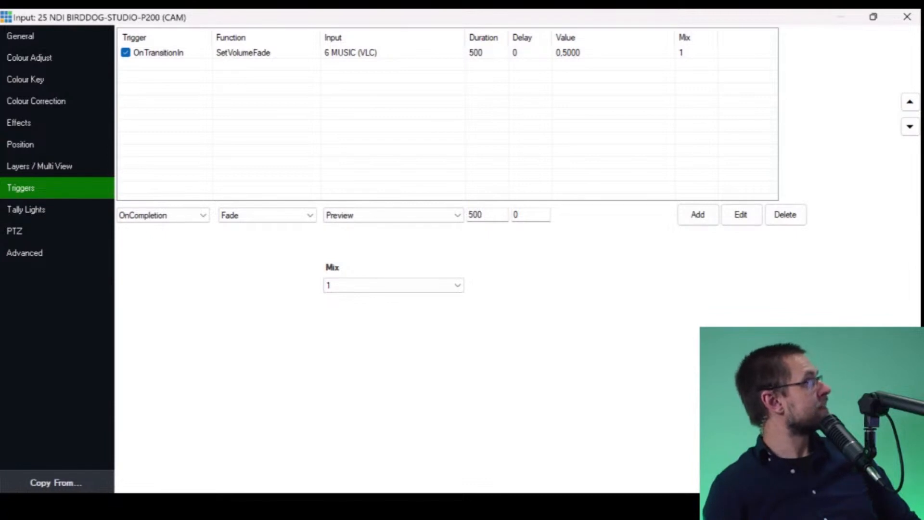
{"action": "left_click", "coordinate": [350, 53]}
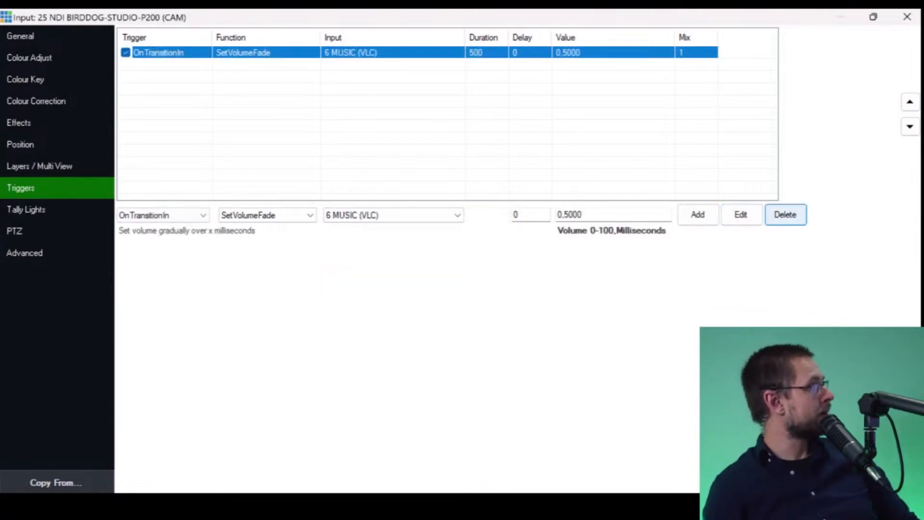
{"action": "left_click", "coordinate": [785, 215]}
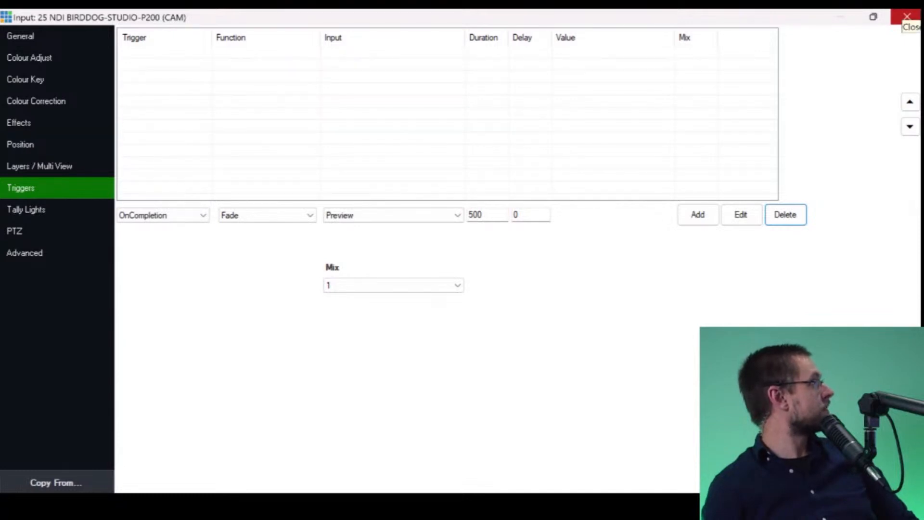
{"action": "left_click", "coordinate": [906, 17]}
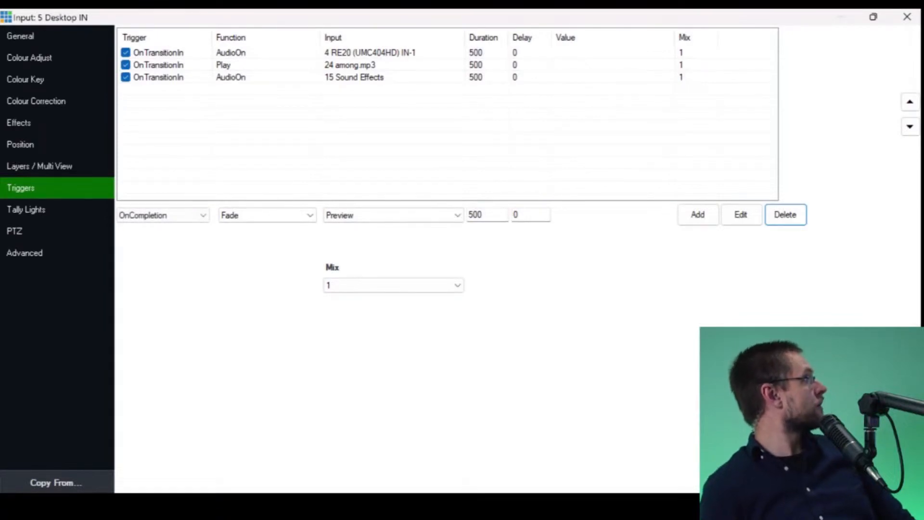
Delete all OnTransitionIn triggers of the Desktop IN input: RE20 AudioOn, among.mp3 Play and Sound Effects AudioOn
{"action": "left_click", "coordinate": [370, 53]}
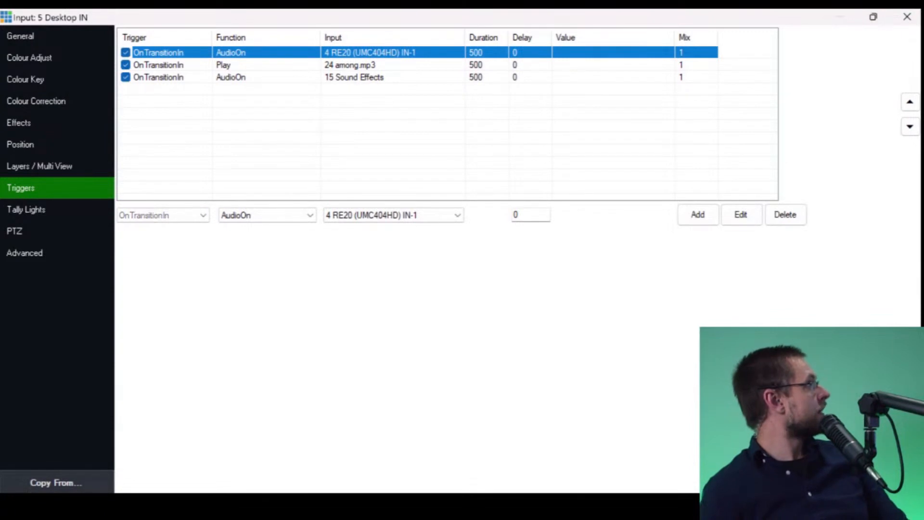
{"action": "left_click", "coordinate": [350, 65]}
{"action": "left_click", "coordinate": [355, 78]}
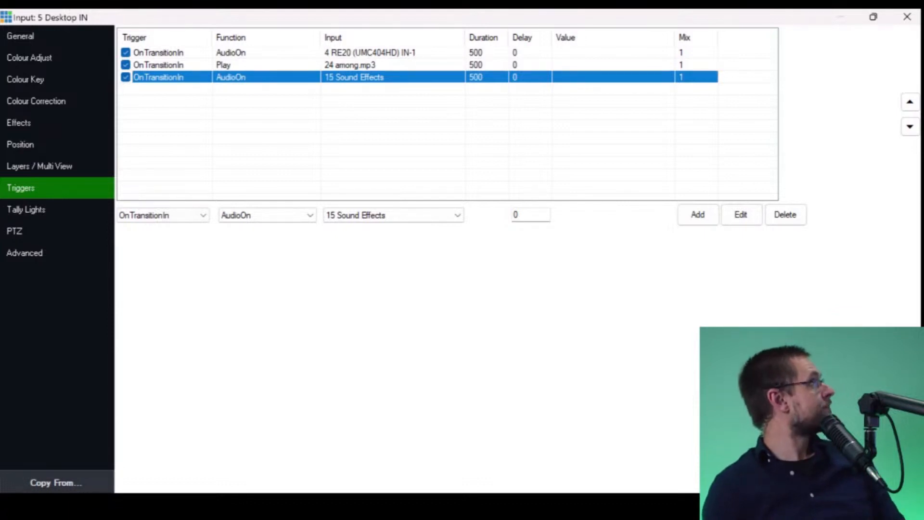
{"action": "left_click", "coordinate": [354, 53], "text": "shift"}
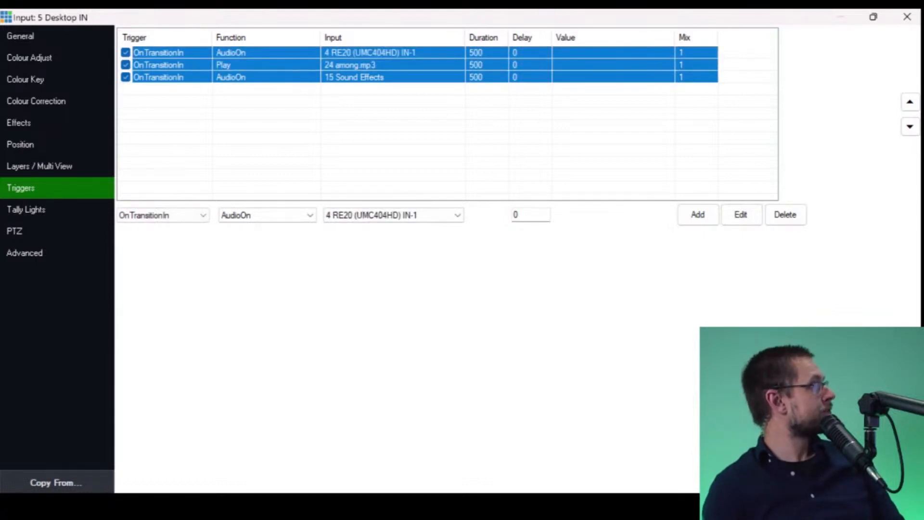
{"action": "left_click", "coordinate": [785, 214]}
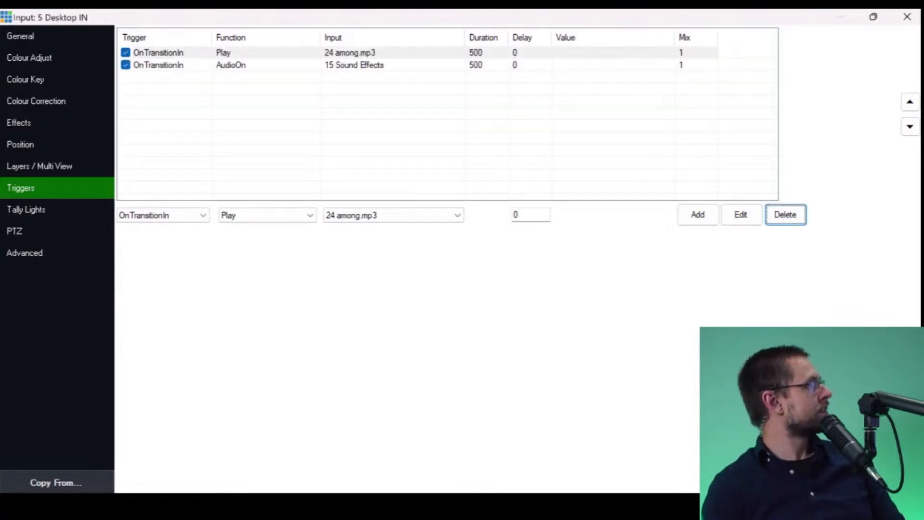
{"action": "left_click", "coordinate": [785, 214]}
{"action": "left_click", "coordinate": [785, 215]}
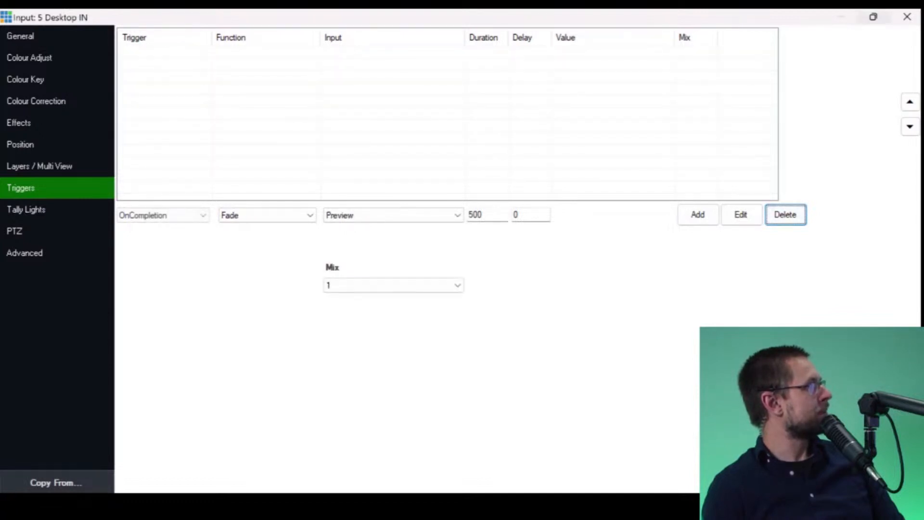
{"action": "left_click", "coordinate": [907, 17]}
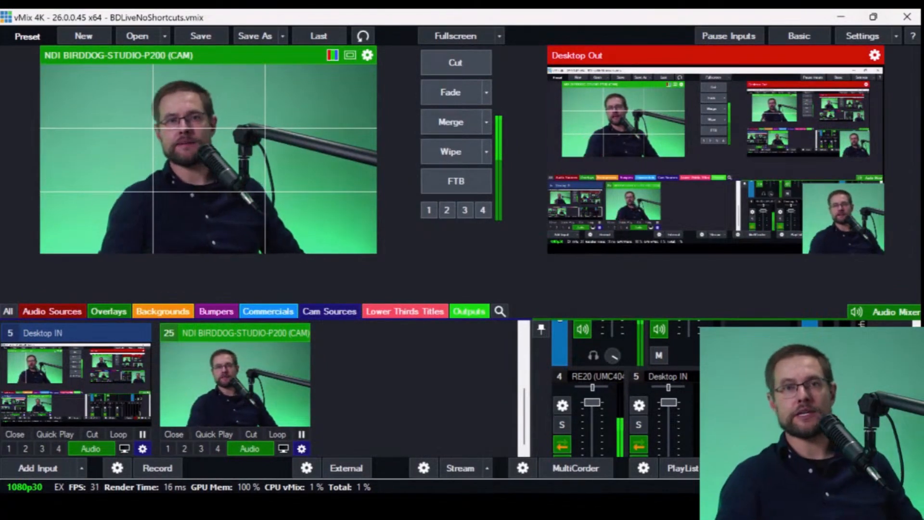
Delete the Sound Effects and RE20 AudioOn triggers from the P100 Overhead input
{"action": "scroll", "coordinate": [259, 388], "scroll_direction": "up", "scroll_amount": 1}
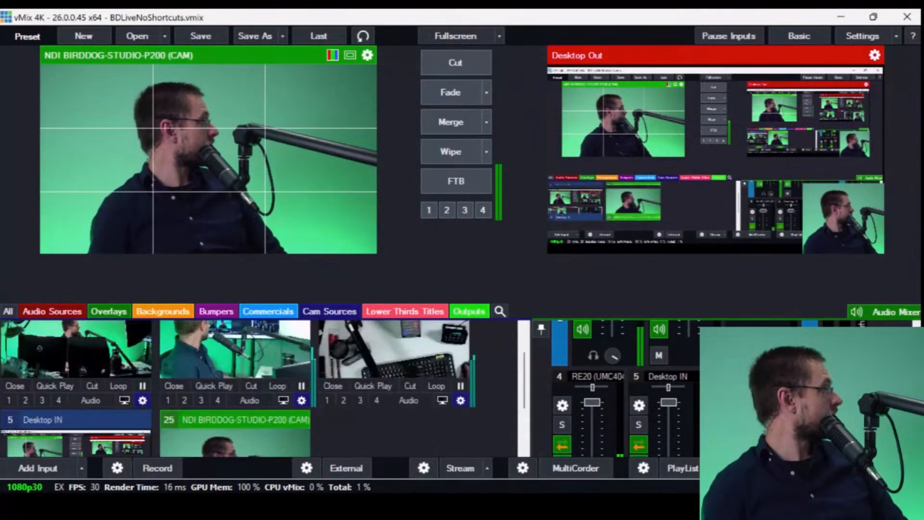
{"action": "left_click", "coordinate": [461, 401]}
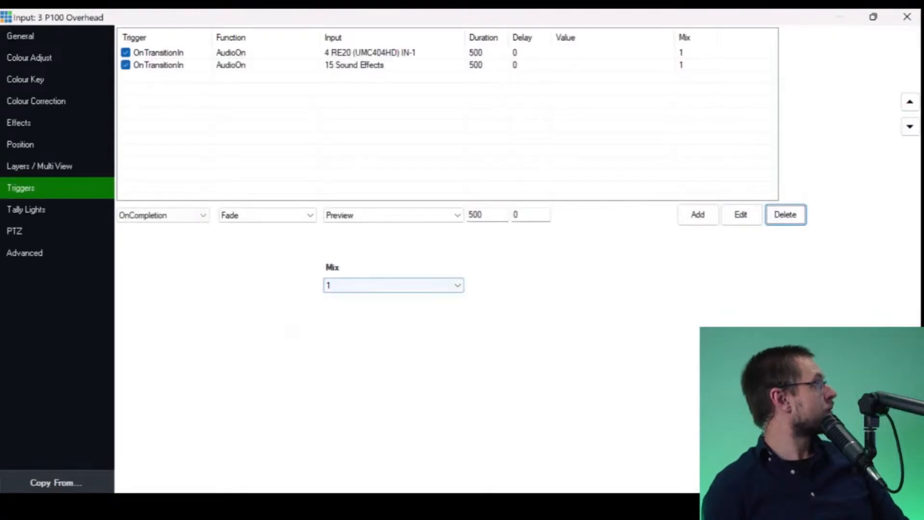
{"action": "left_click", "coordinate": [354, 65]}
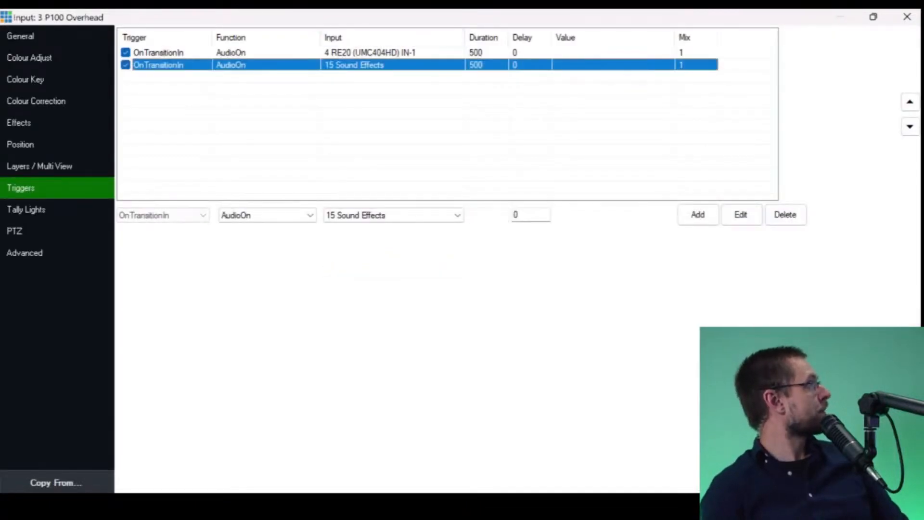
{"action": "left_click", "coordinate": [786, 215]}
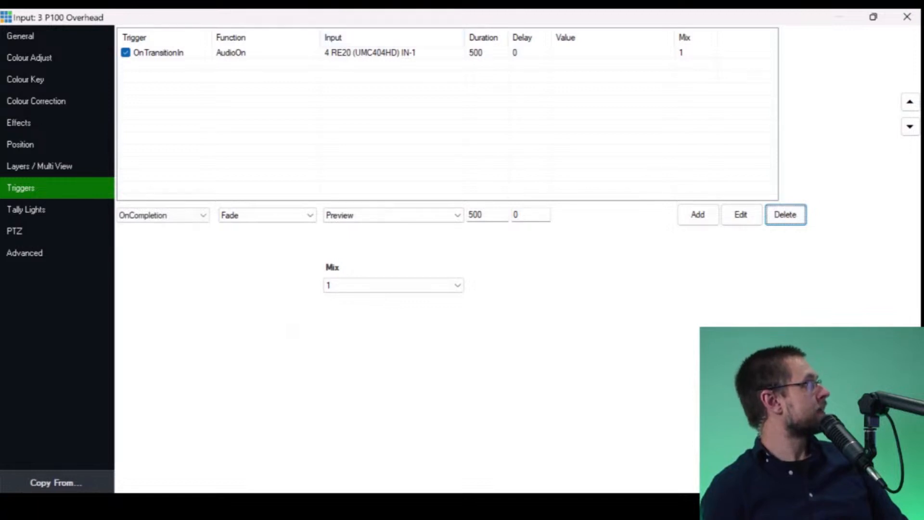
{"action": "left_click", "coordinate": [370, 53]}
{"action": "left_click", "coordinate": [785, 214]}
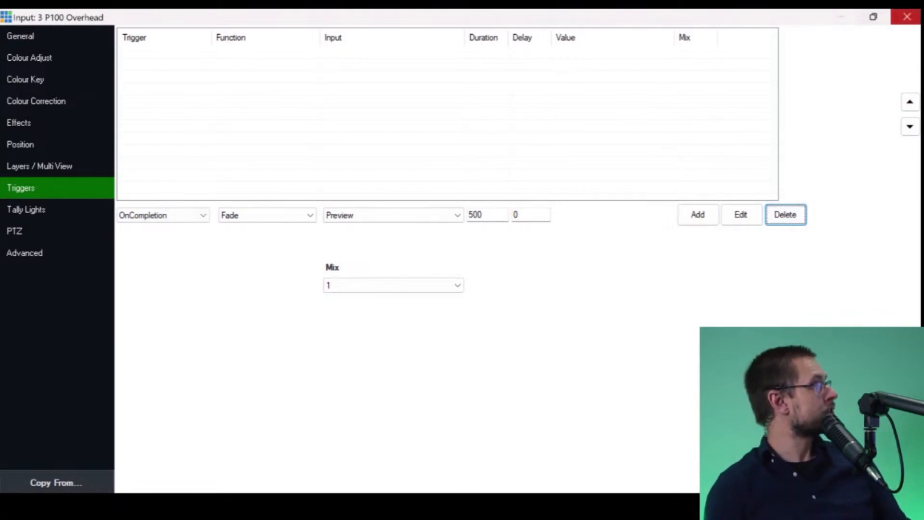
{"action": "left_click", "coordinate": [907, 17]}
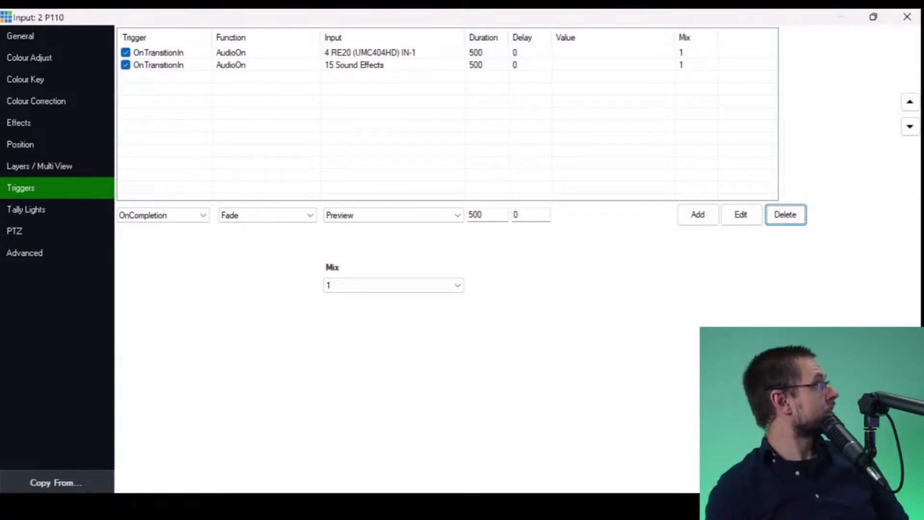
Delete the Sound Effects and RE20 AudioOn triggers from the P110 input
{"action": "left_click", "coordinate": [354, 65]}
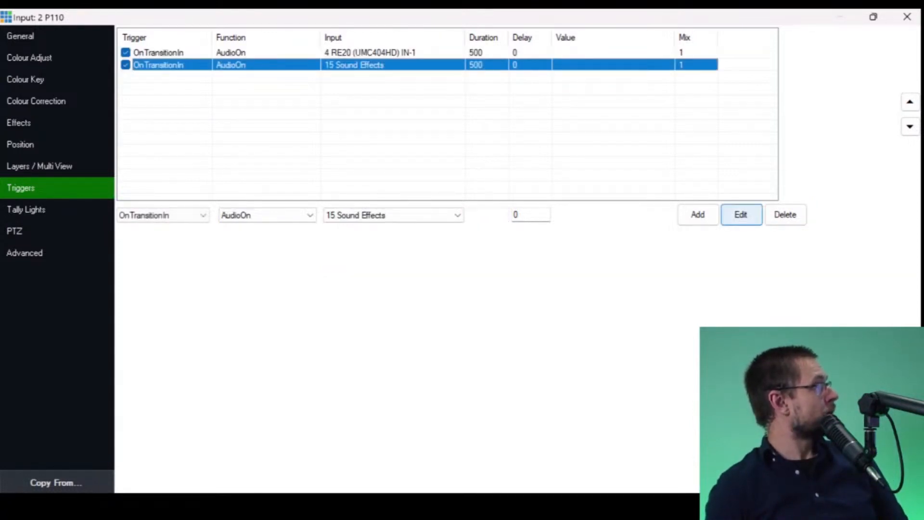
{"action": "left_click", "coordinate": [785, 215]}
{"action": "left_click", "coordinate": [418, 52]}
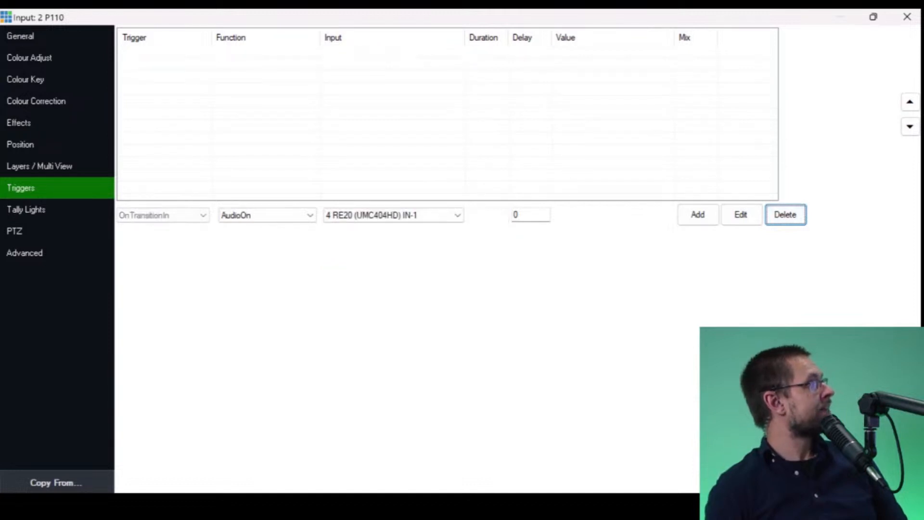
{"action": "left_click", "coordinate": [786, 214]}
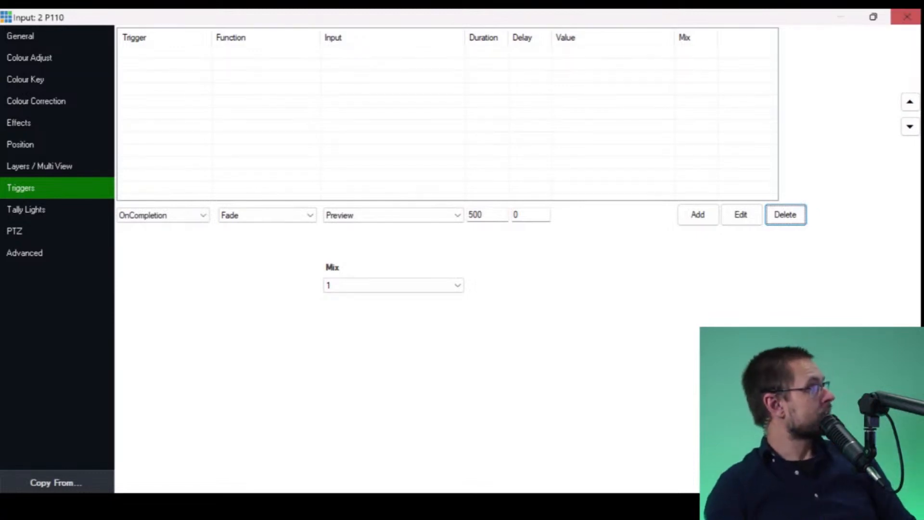
{"action": "left_click", "coordinate": [907, 17]}
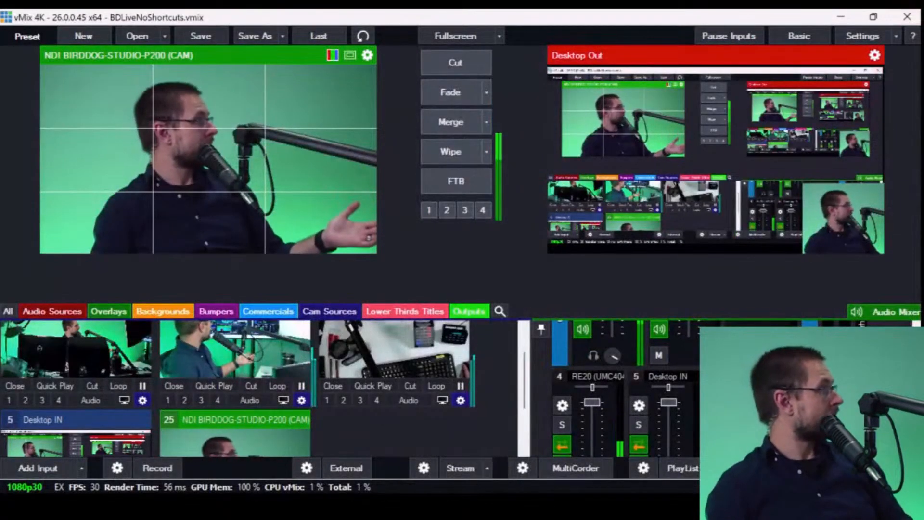
Recheck the trigger list of the P100 Overhead input
{"action": "scroll", "coordinate": [260, 388], "scroll_direction": "up", "scroll_amount": 1}
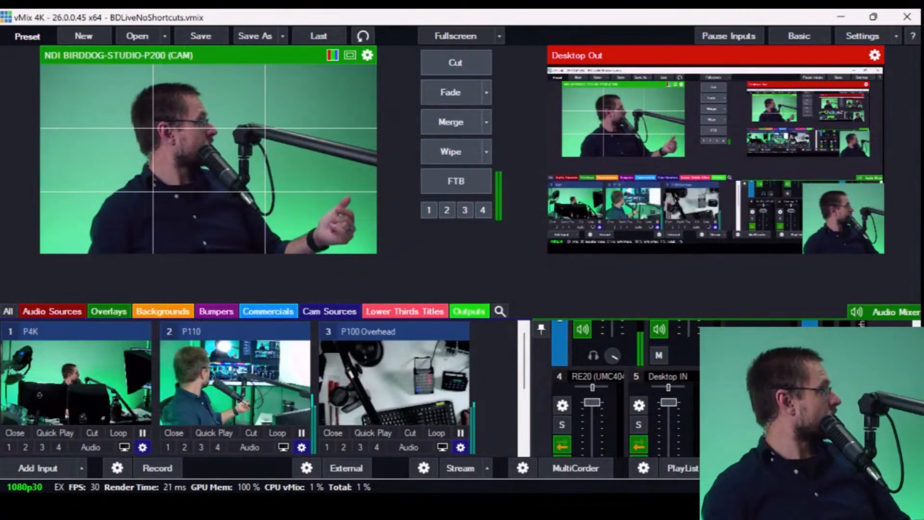
{"action": "left_click", "coordinate": [460, 447]}
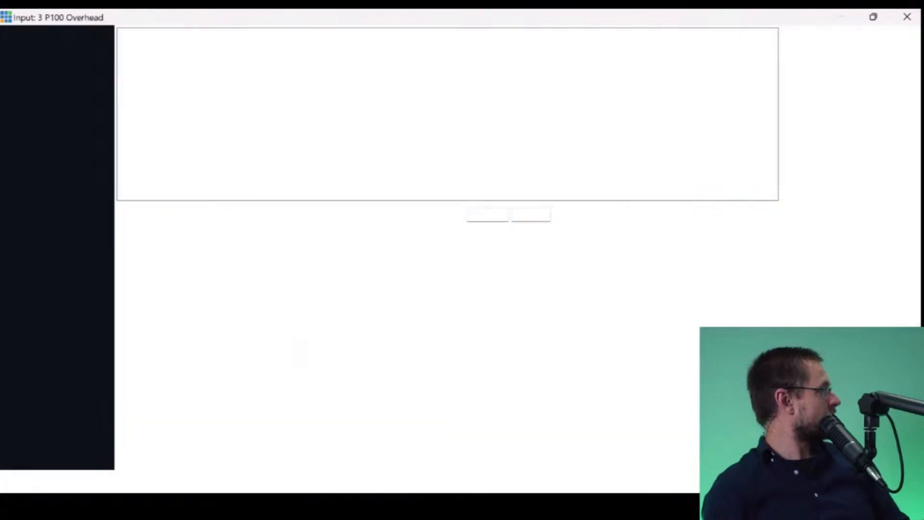
{"action": "left_click", "coordinate": [906, 17]}
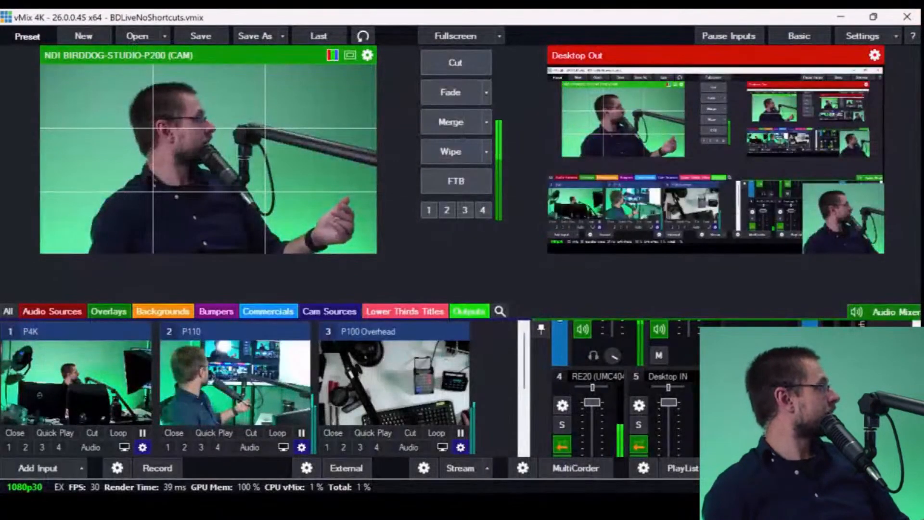
Delete all triggers of the P4K input: OverlayInput1Out, OverlayInput1In and the AudioOn triggers for RE20 and Sound Effects
{"action": "left_click", "coordinate": [301, 448]}
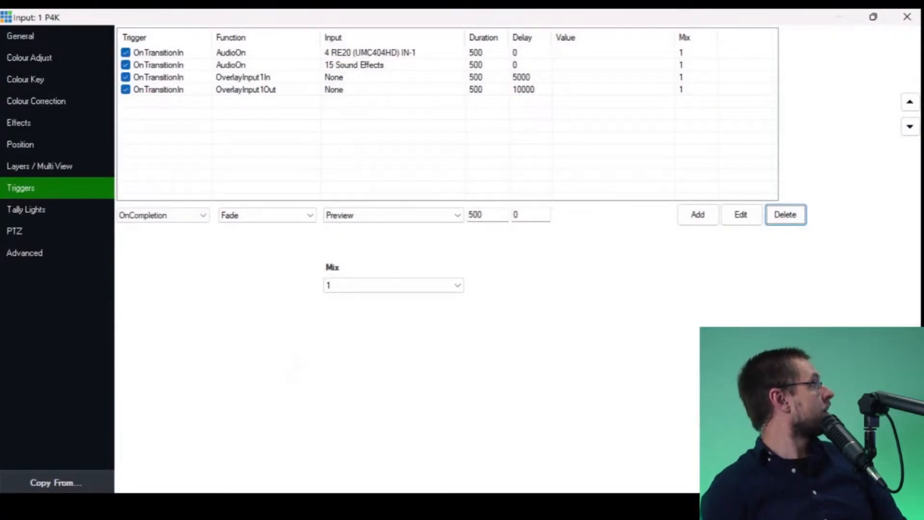
{"action": "left_click", "coordinate": [246, 89]}
{"action": "left_click", "coordinate": [786, 215]}
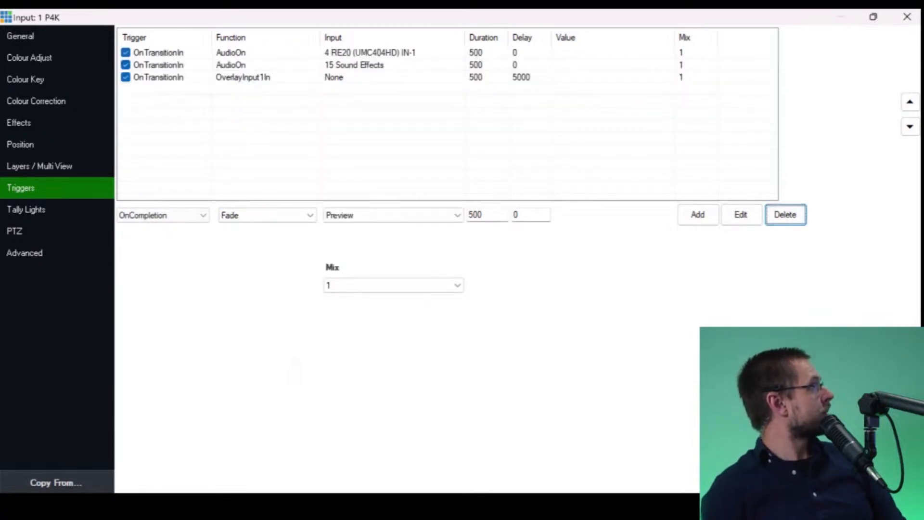
{"action": "left_click", "coordinate": [245, 53]}
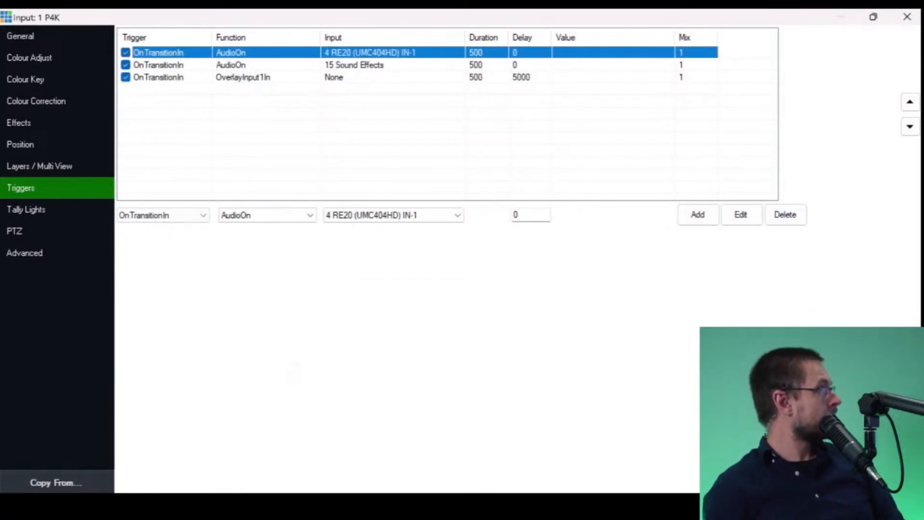
{"action": "left_click", "coordinate": [786, 214]}
{"action": "left_click", "coordinate": [786, 214]}
{"action": "left_click", "coordinate": [785, 215]}
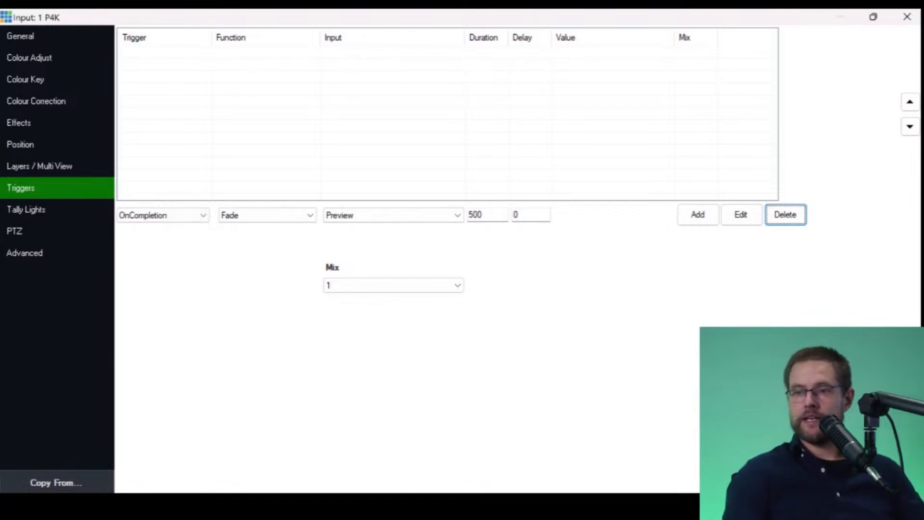
{"action": "left_click", "coordinate": [907, 17]}
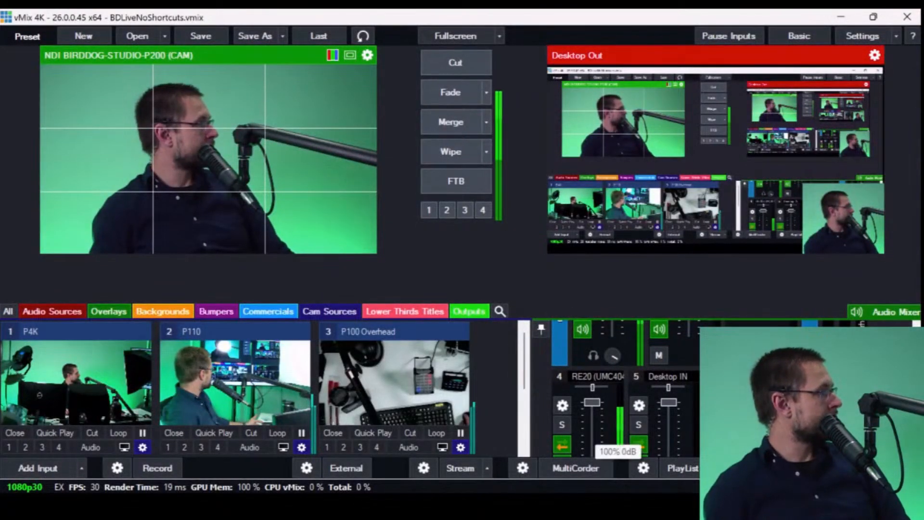
Look through the audio mixer channels and show the inputs of the Outputs category
{"action": "scroll", "coordinate": [620, 409], "scroll_direction": "up", "scroll_amount": 3}
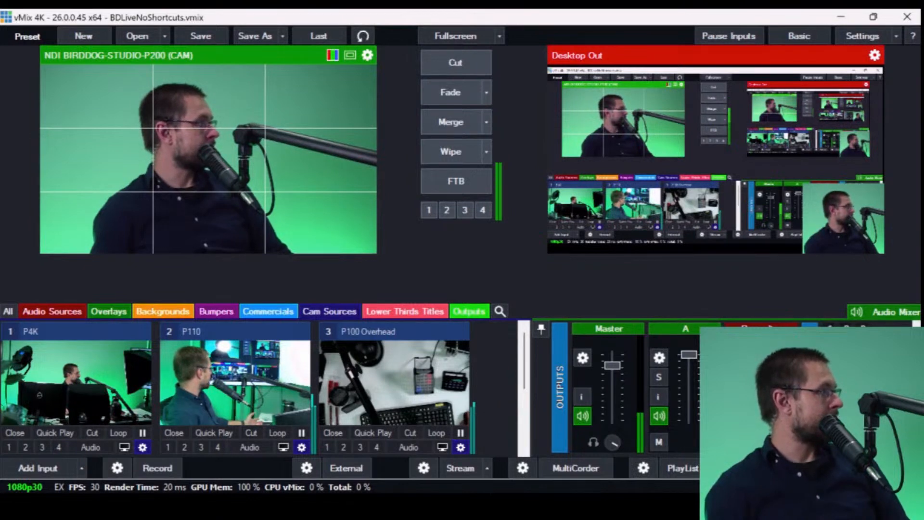
{"action": "scroll", "coordinate": [668, 426], "scroll_direction": "down", "scroll_amount": 1}
{"action": "scroll", "coordinate": [669, 426], "scroll_direction": "down", "scroll_amount": 1}
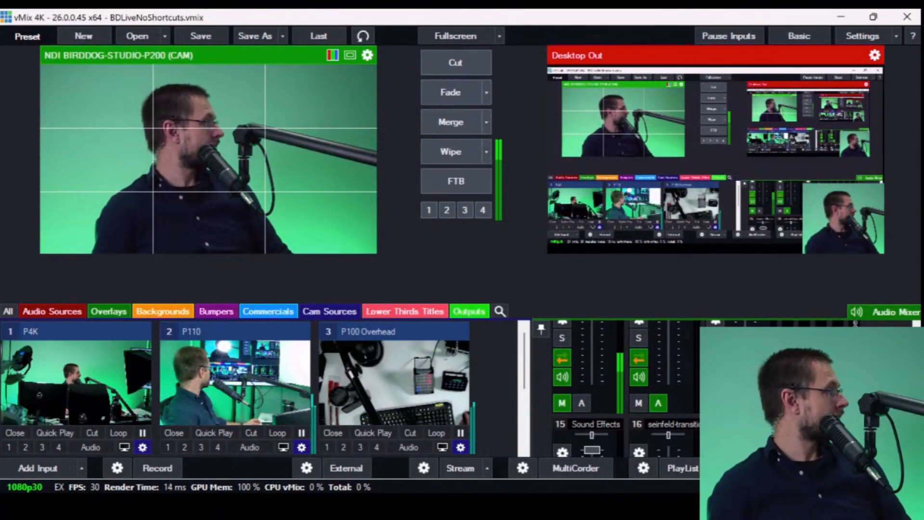
{"action": "left_click", "coordinate": [469, 311]}
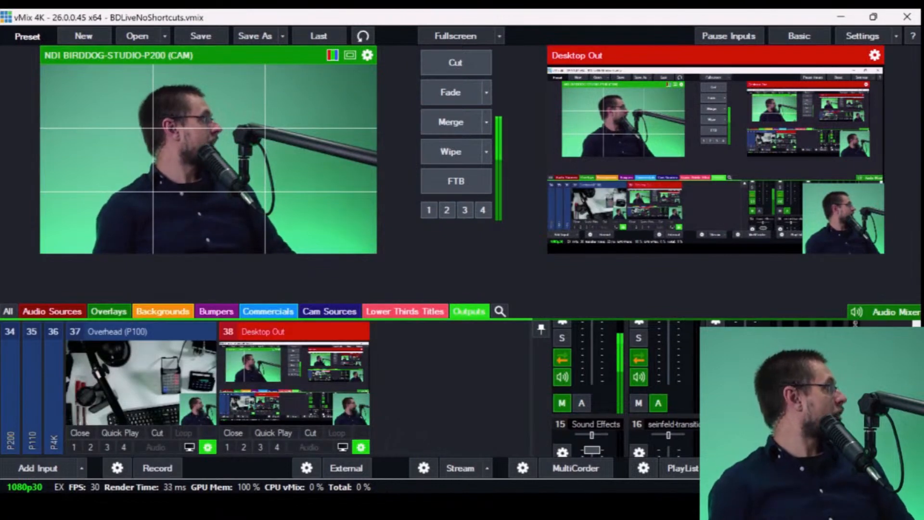
Collapse the Overhead (P100) and Desktop Out inputs in the Outputs category
{"action": "left_click", "coordinate": [75, 332]}
{"action": "left_click", "coordinate": [97, 332]}
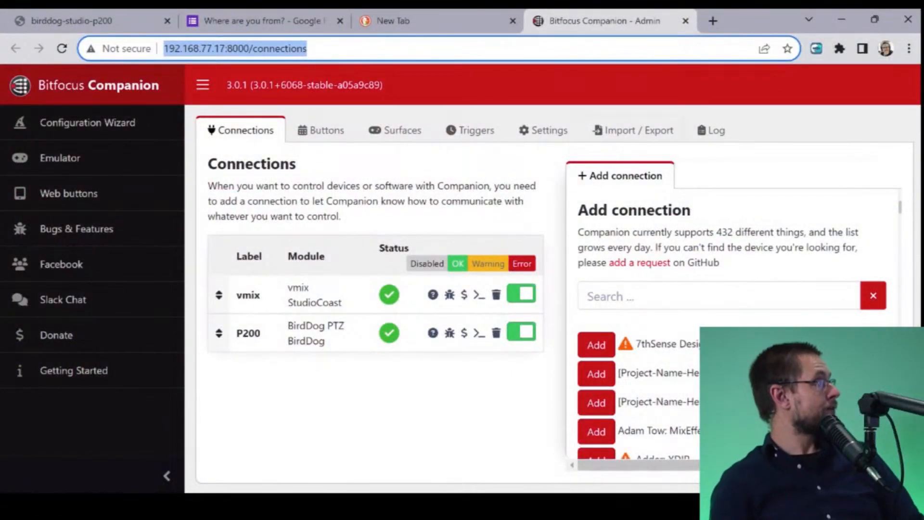
In Bitfocus Companion, review the press actions assigned to the PRV 1 and PGM 2 buttons on page 1
{"action": "left_click", "coordinate": [321, 130]}
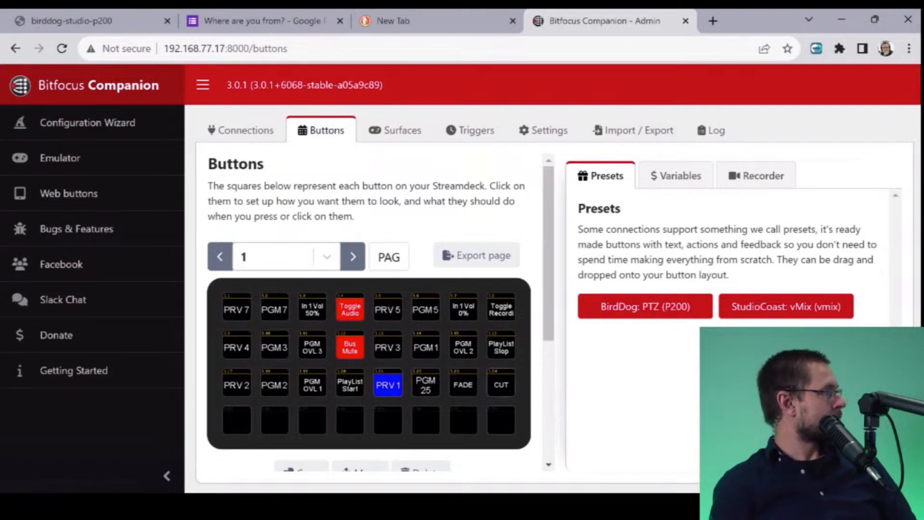
{"action": "left_click", "coordinate": [388, 384]}
{"action": "scroll", "coordinate": [732, 342], "scroll_direction": "down", "scroll_amount": 8}
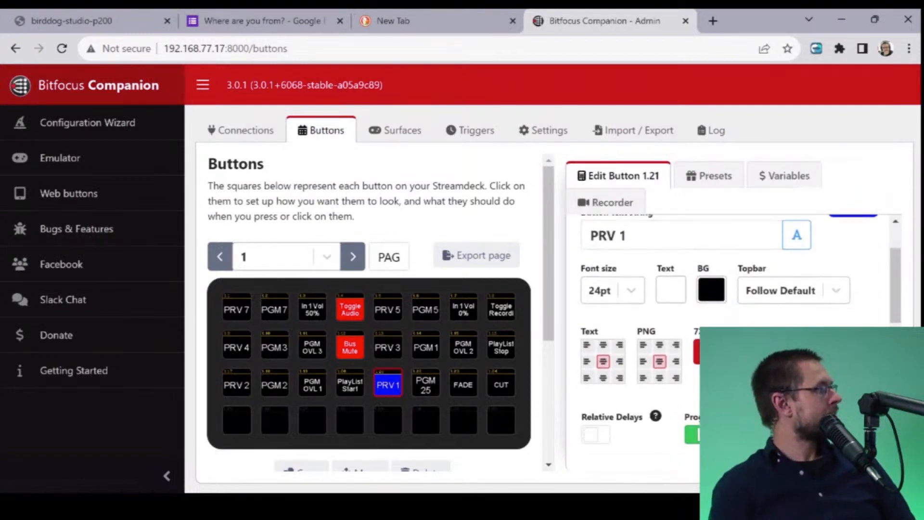
{"action": "scroll", "coordinate": [731, 342], "scroll_direction": "down", "scroll_amount": 1}
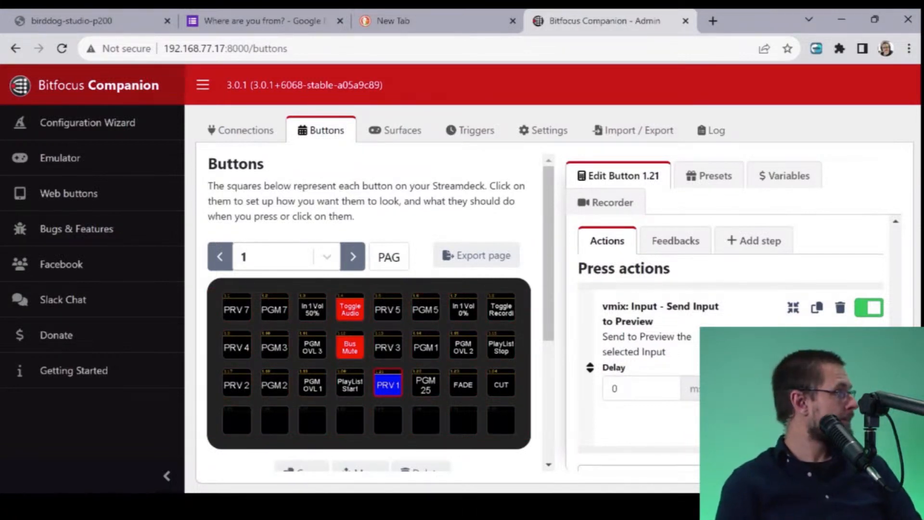
{"action": "scroll", "coordinate": [731, 342], "scroll_direction": "down", "scroll_amount": 3}
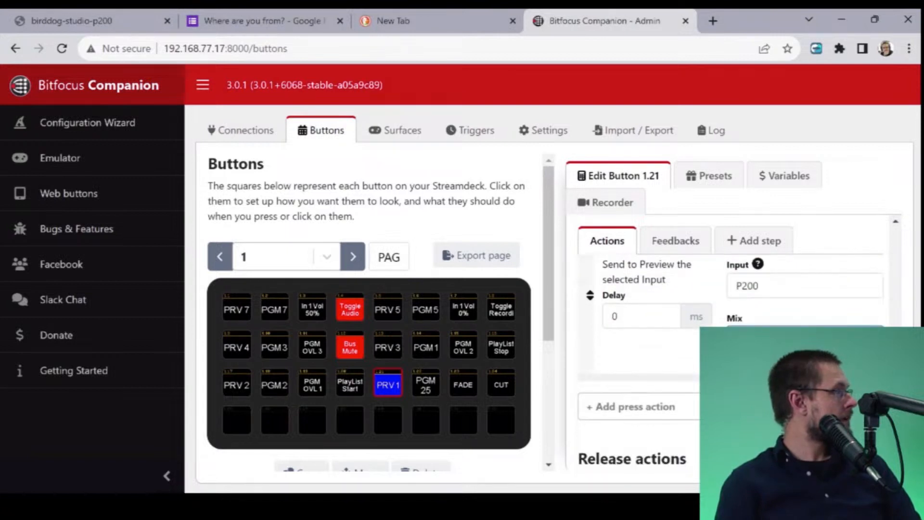
{"action": "scroll", "coordinate": [732, 341], "scroll_direction": "down", "scroll_amount": 3}
{"action": "scroll", "coordinate": [732, 342], "scroll_direction": "up", "scroll_amount": 7}
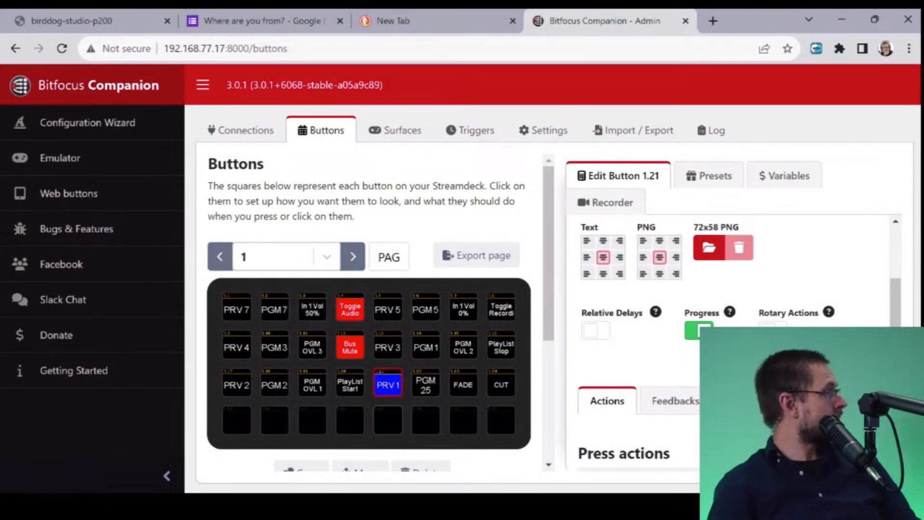
{"action": "left_click", "coordinate": [274, 383]}
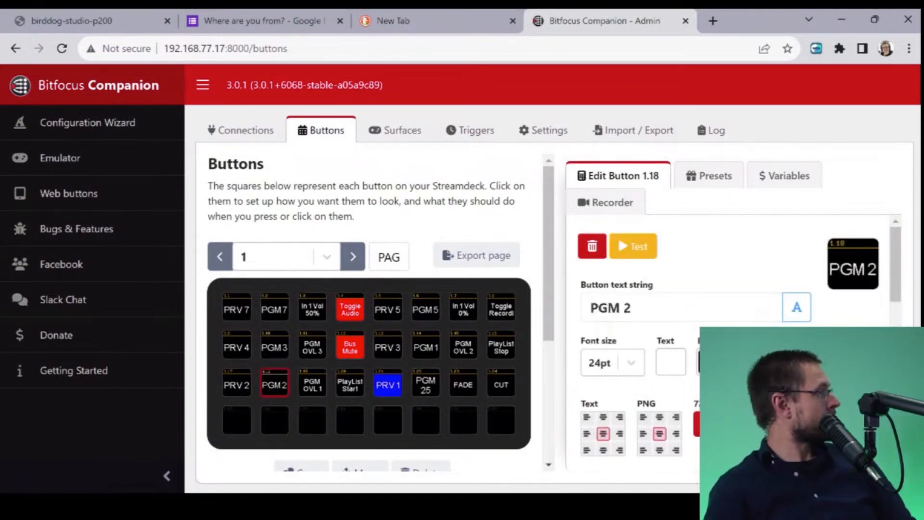
{"action": "scroll", "coordinate": [732, 337], "scroll_direction": "down", "scroll_amount": 5}
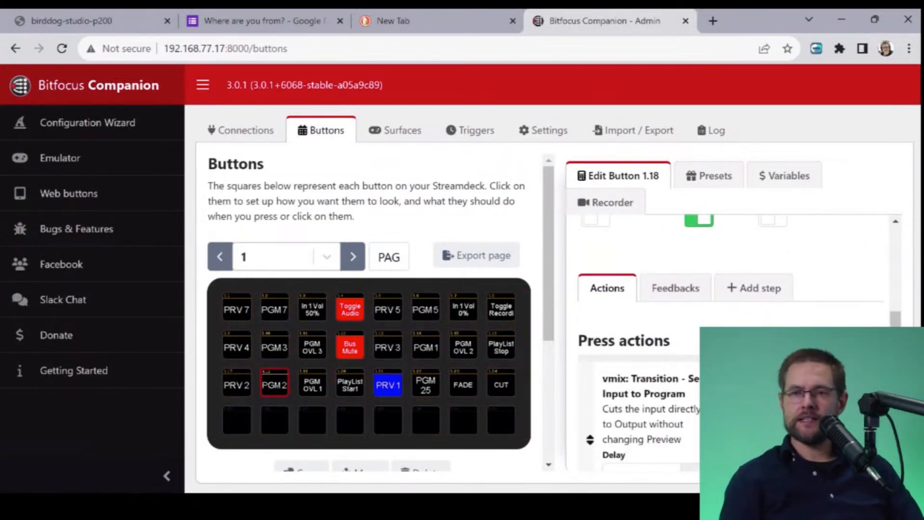
{"action": "scroll", "coordinate": [731, 336], "scroll_direction": "down", "scroll_amount": 1}
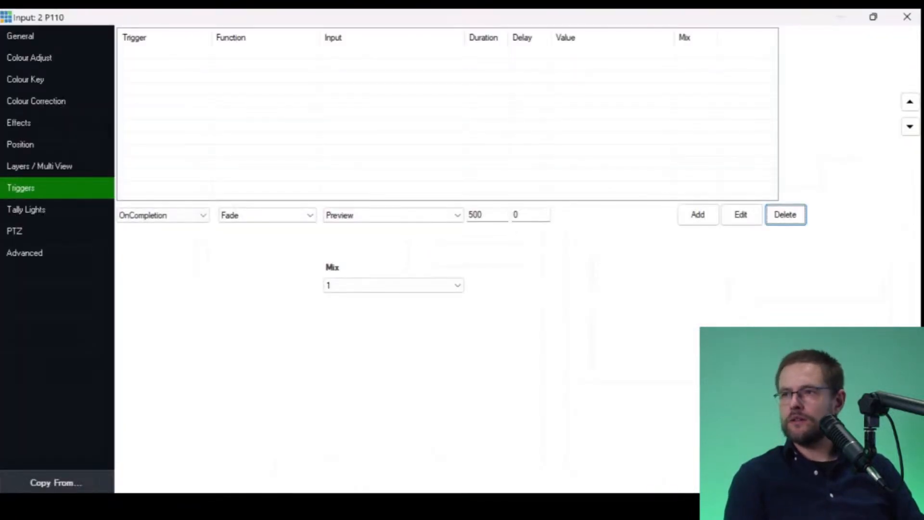
In vMix, rename the P110 camera input as P110 CAM and the P4K camera input as P4K CAM
{"action": "left_click", "coordinate": [21, 37]}
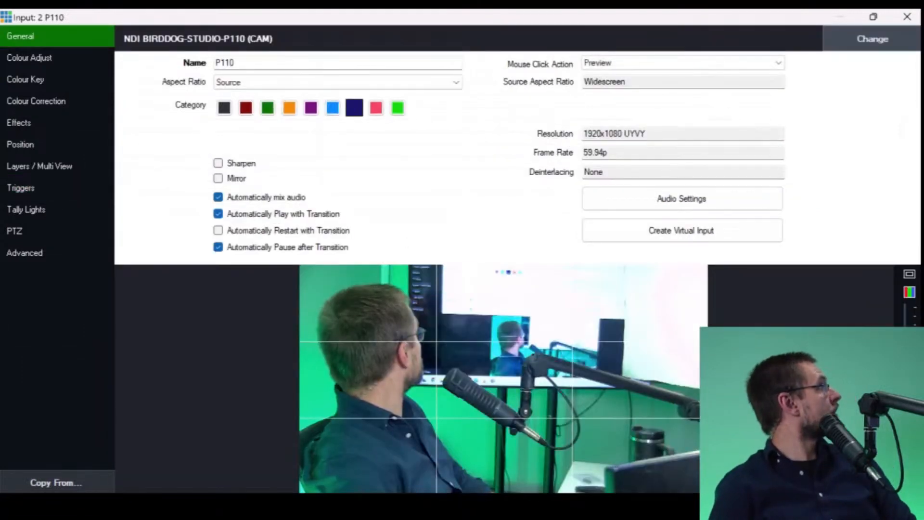
{"action": "left_click", "coordinate": [236, 63]}
{"action": "type", "text": "CAM"}
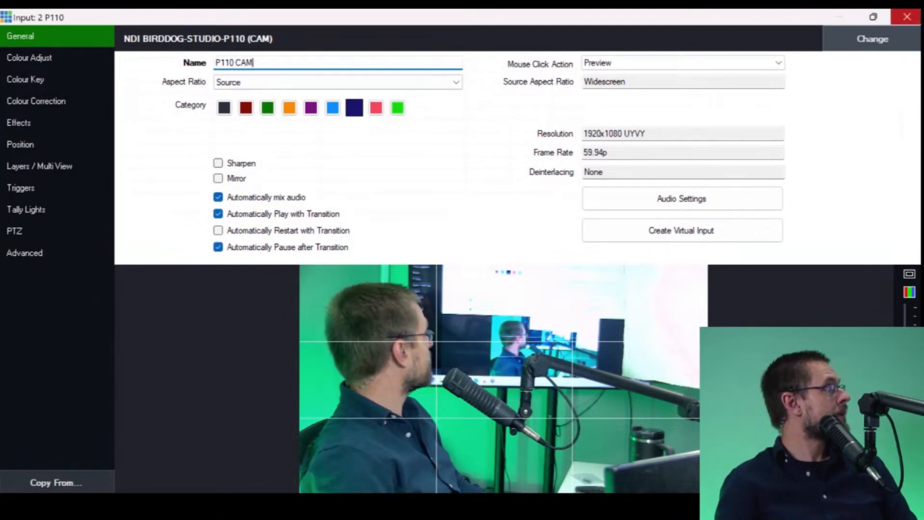
{"action": "left_click", "coordinate": [907, 17]}
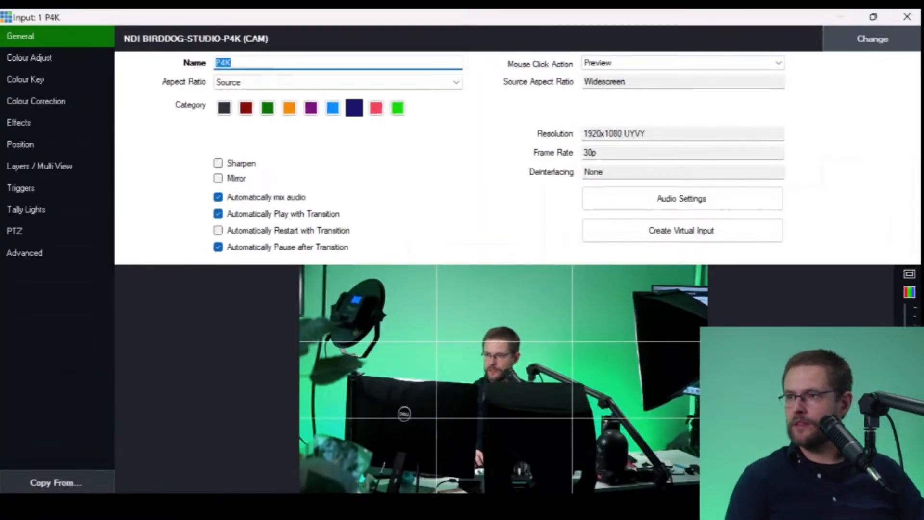
{"action": "type", "text": "P4K CAM"}
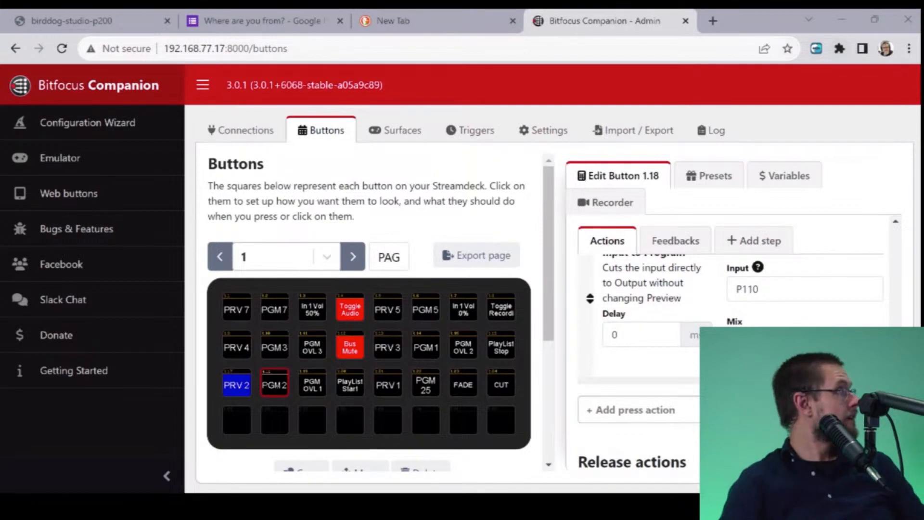
In Bitfocus Companion, re-enter P110 as the input of the PGM 2 button's Send Input to Program action
{"action": "left_click", "coordinate": [759, 289]}
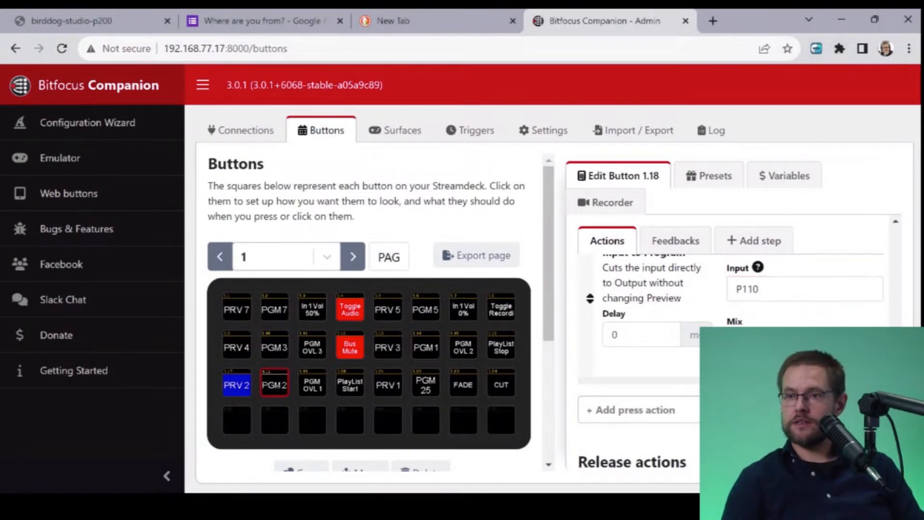
{"action": "left_click", "coordinate": [759, 289]}
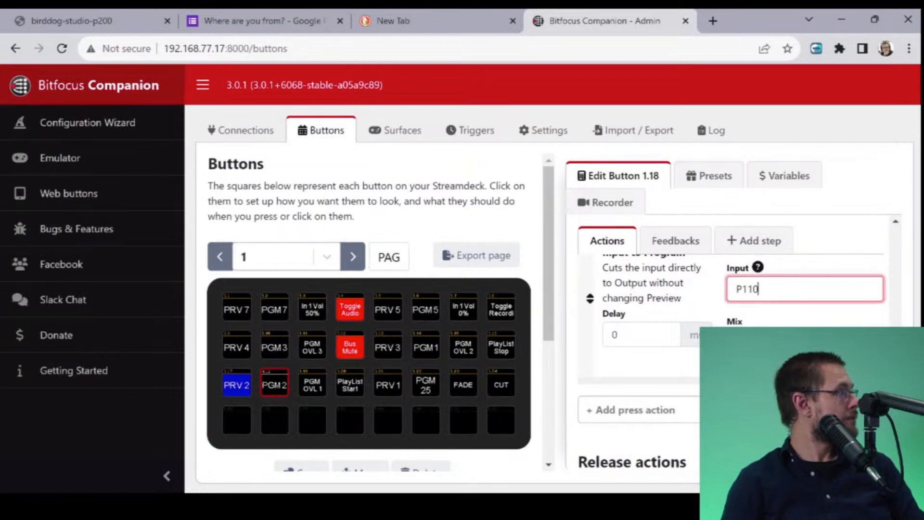
{"action": "key", "text": "BackSpace"}
{"action": "key", "text": "BackSpace"}
{"action": "key", "text": "BackSpace"}
{"action": "key", "text": "BackSpace"}
{"action": "type", "text": "P110"}
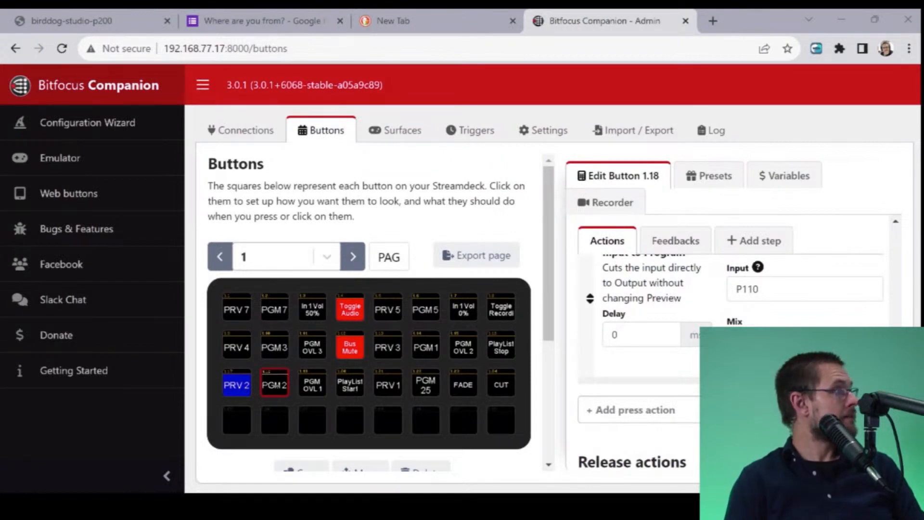
Set the input of PGM 2's Send Input to Program action to 35, and switch the action off and on again
{"action": "double_click", "coordinate": [747, 288]}
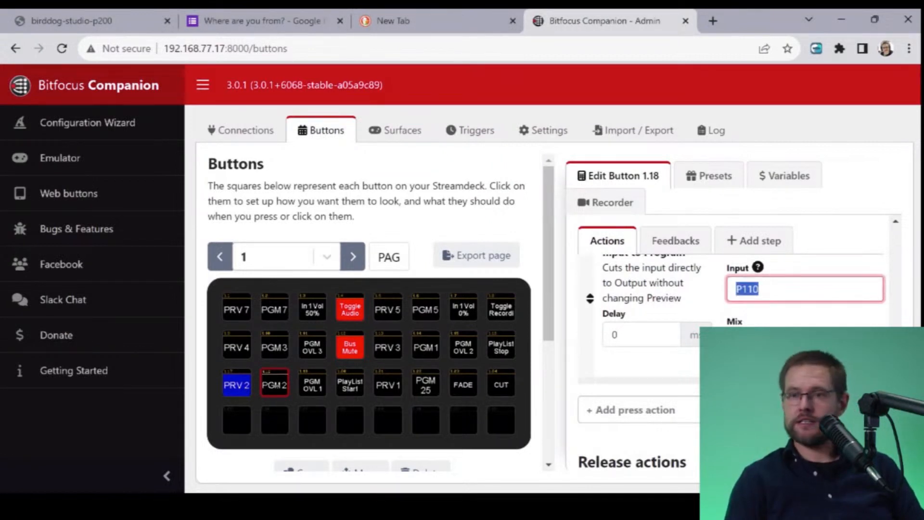
{"action": "type", "text": "35"}
{"action": "key", "text": "Tab"}
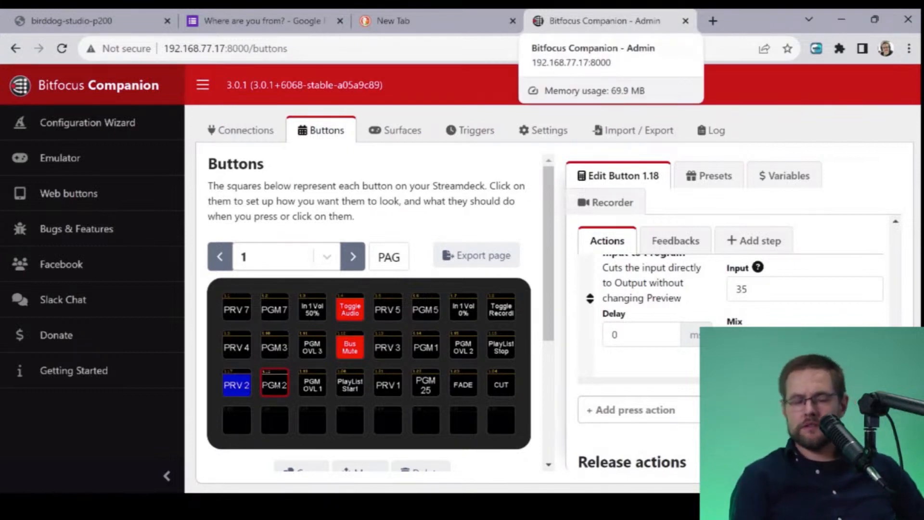
{"action": "scroll", "coordinate": [732, 313], "scroll_direction": "up", "scroll_amount": 2}
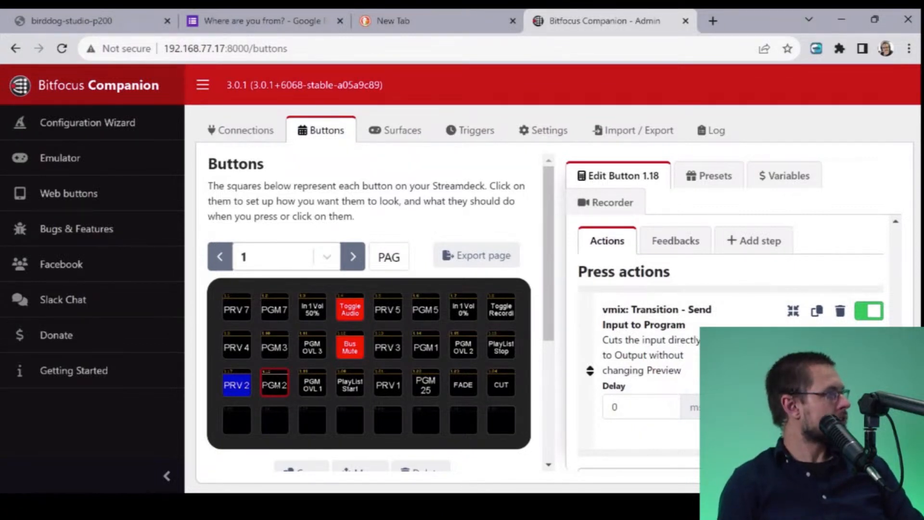
{"action": "left_click", "coordinate": [869, 311]}
{"action": "left_click", "coordinate": [869, 311]}
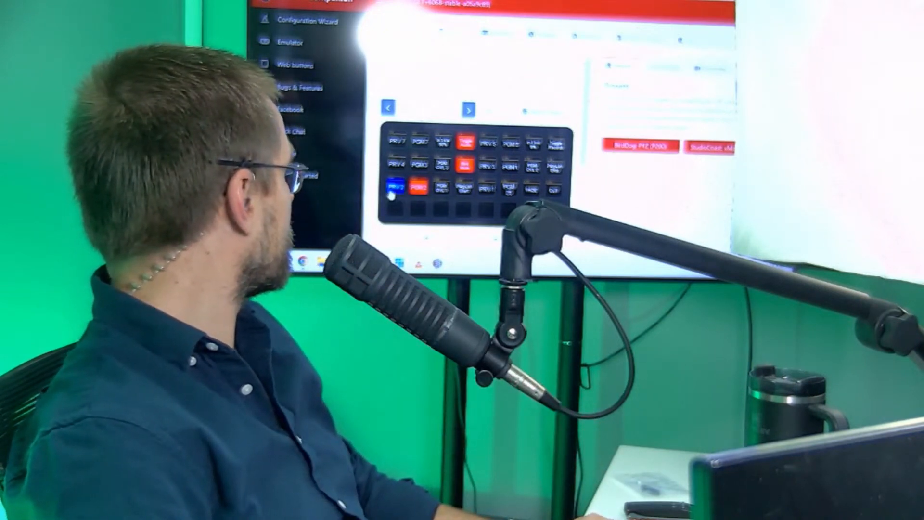
Check the PRV 2 button's press action and set the input of its Tally - Preview state feedback to P110
{"action": "left_click", "coordinate": [393, 192]}
{"action": "scroll", "coordinate": [667, 159], "scroll_direction": "down", "scroll_amount": 4}
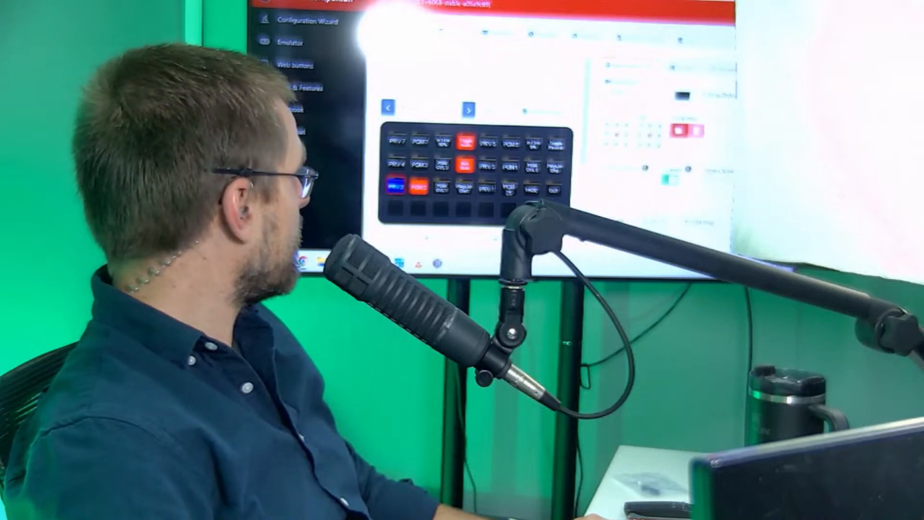
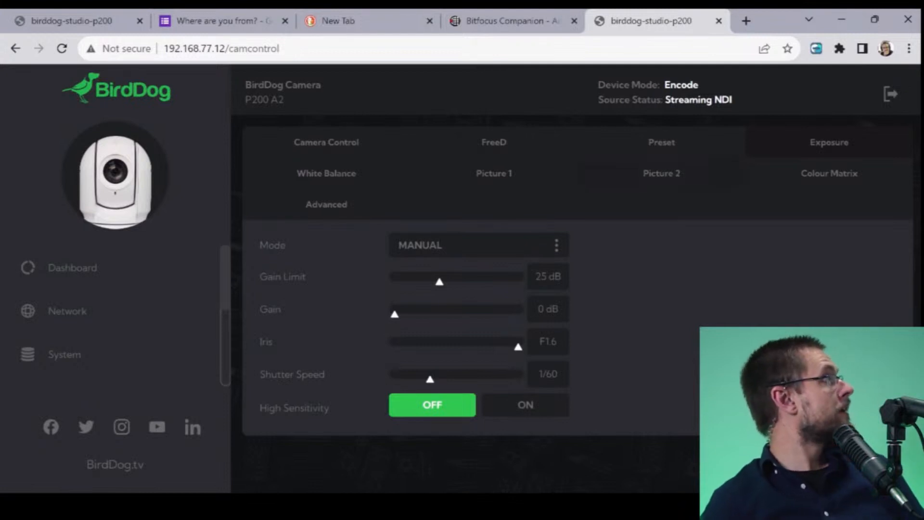
{"action": "left_click", "coordinate": [545, 18]}
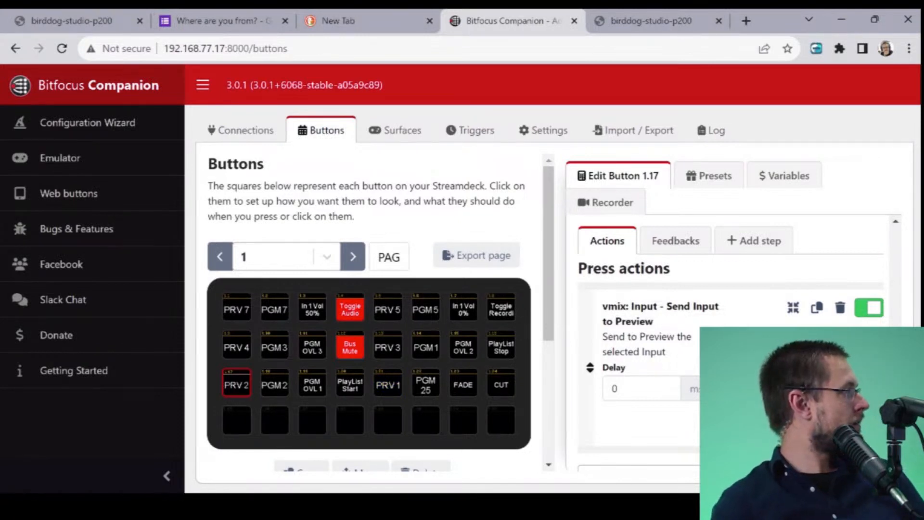
{"action": "scroll", "coordinate": [731, 337], "scroll_direction": "up", "scroll_amount": 6}
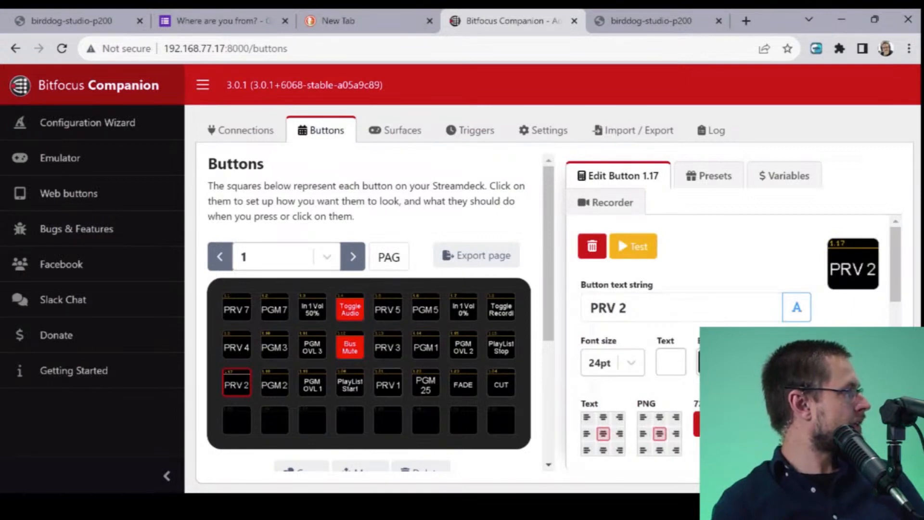
{"action": "scroll", "coordinate": [732, 337], "scroll_direction": "down", "scroll_amount": 6}
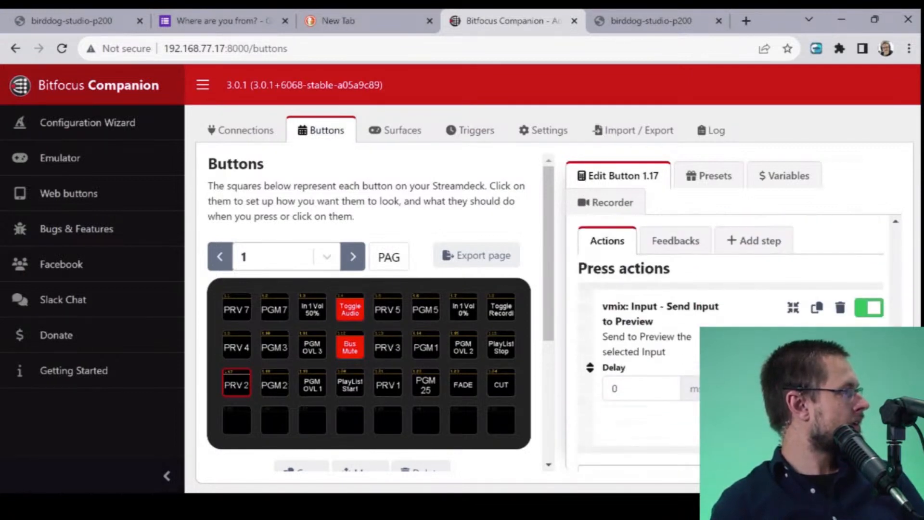
{"action": "scroll", "coordinate": [732, 337], "scroll_direction": "down", "scroll_amount": 3}
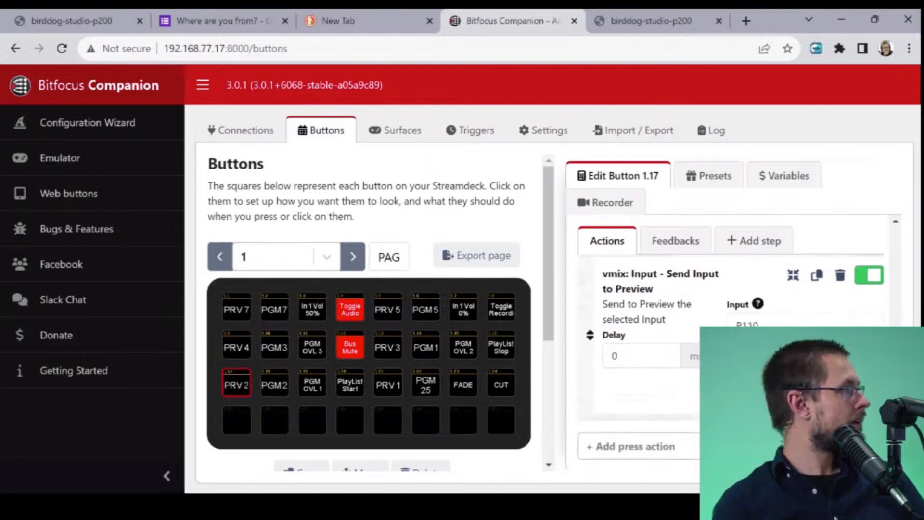
{"action": "left_click", "coordinate": [676, 240]}
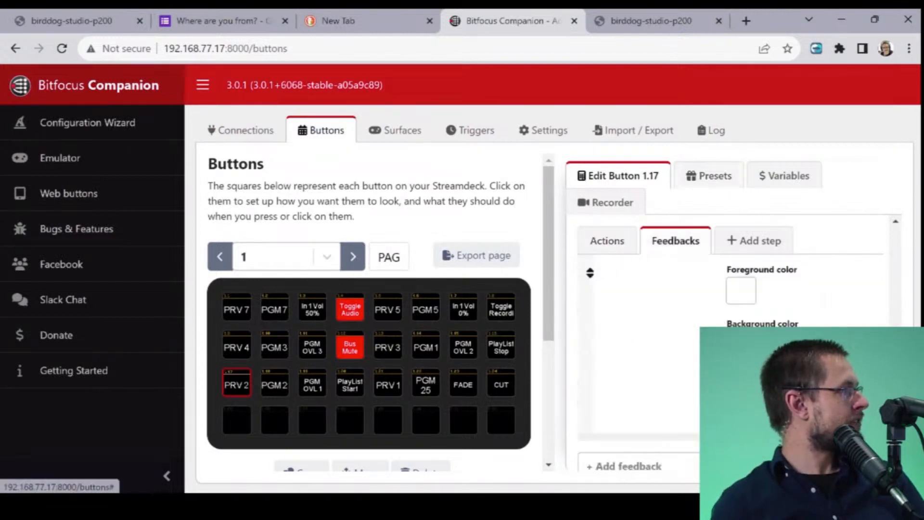
{"action": "scroll", "coordinate": [739, 323], "scroll_direction": "up", "scroll_amount": 1}
{"action": "double_click", "coordinate": [739, 323]}
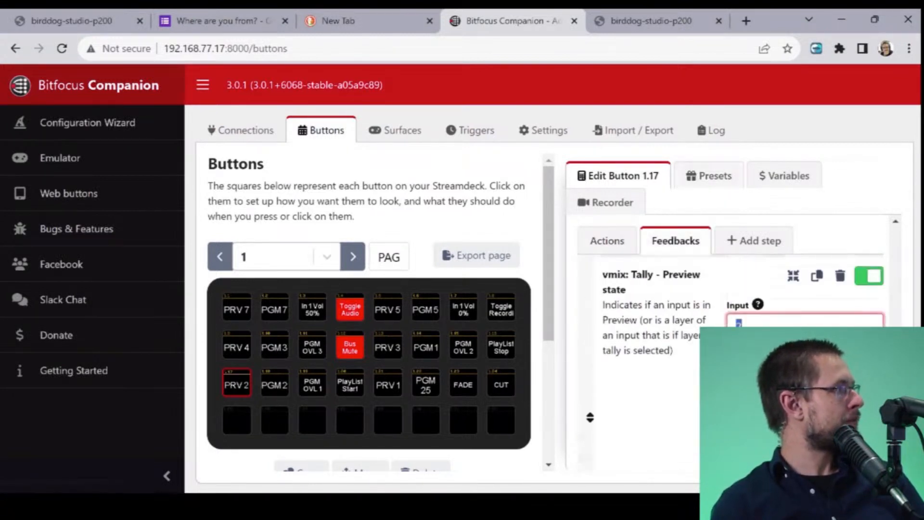
{"action": "type", "text": "P"}
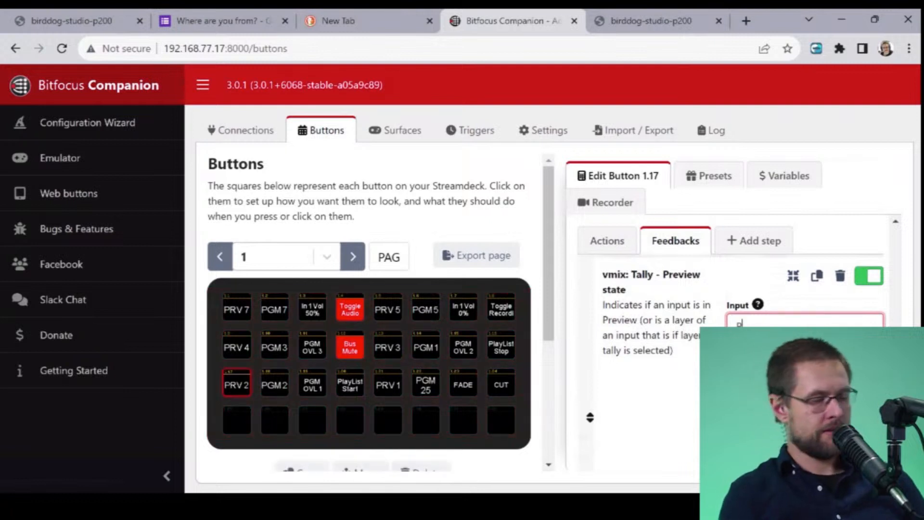
{"action": "type", "text": "110"}
{"action": "key", "text": "Tab"}
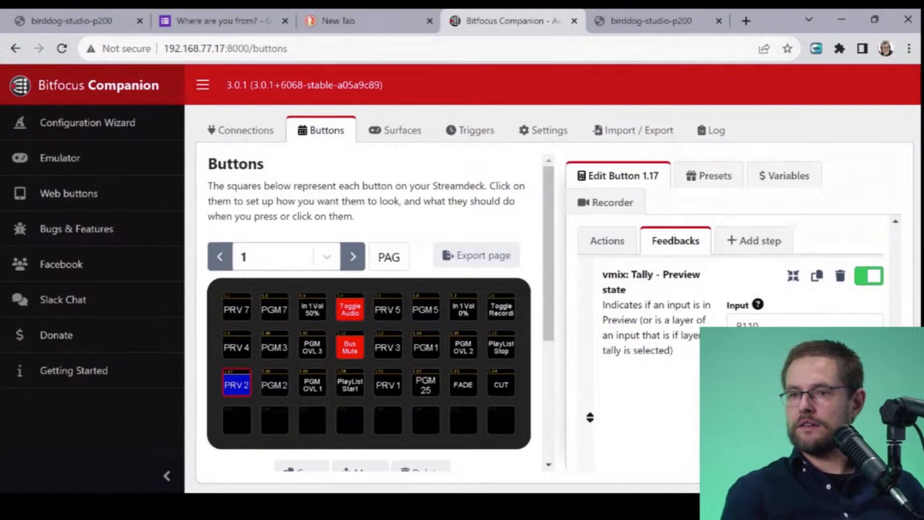
Bring the vMix window over the browser and maximize it
{"action": "left_click_drag", "start_coordinate": [923, 289], "coordinate": [461, 25]}
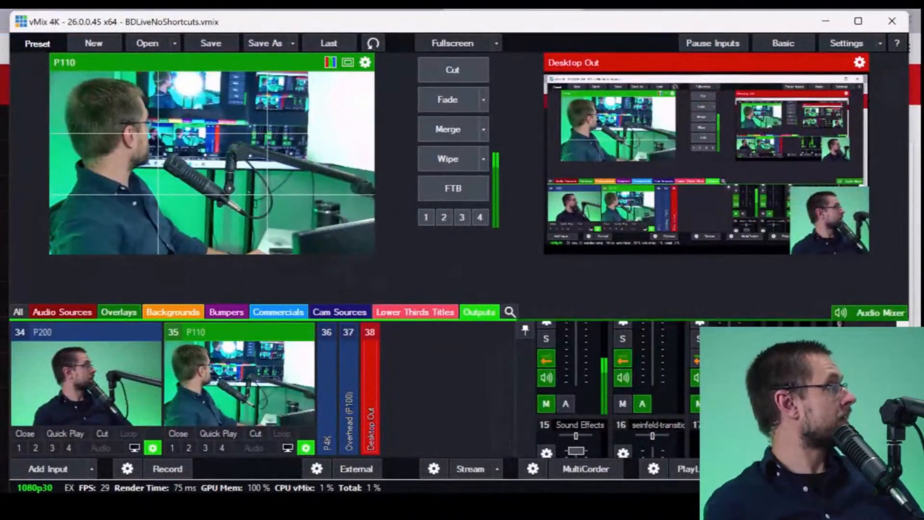
{"action": "double_click", "coordinate": [460, 25]}
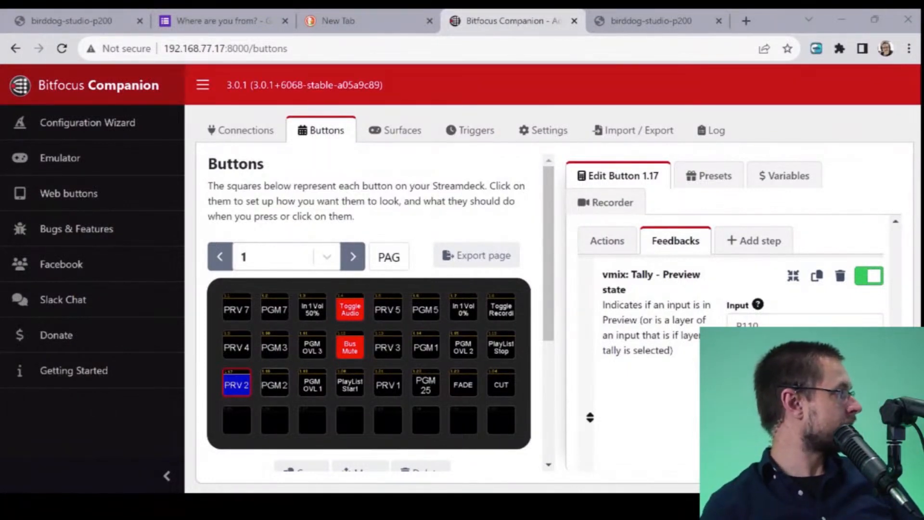
In Bitfocus Companion, set the input of the PRV 1 button's Tally - Preview state feedback to P200
{"action": "left_click", "coordinate": [388, 385]}
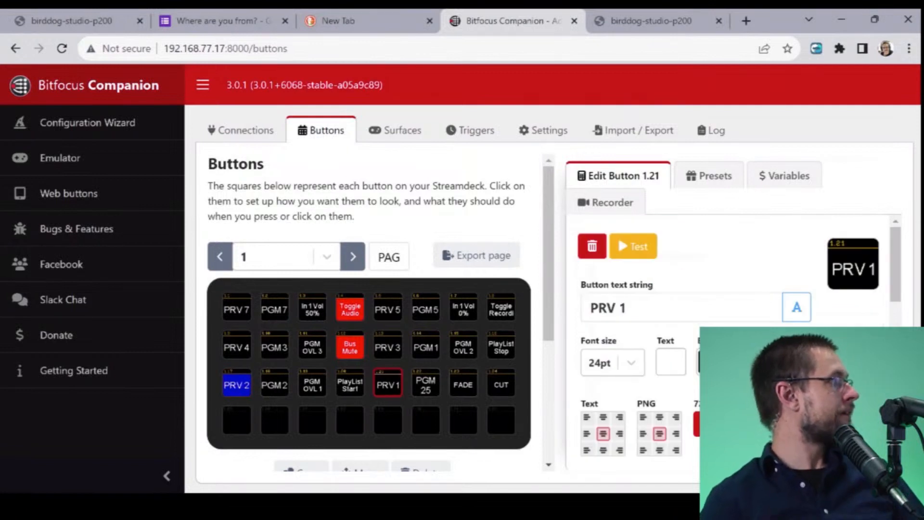
{"action": "scroll", "coordinate": [731, 347], "scroll_direction": "down", "scroll_amount": 10}
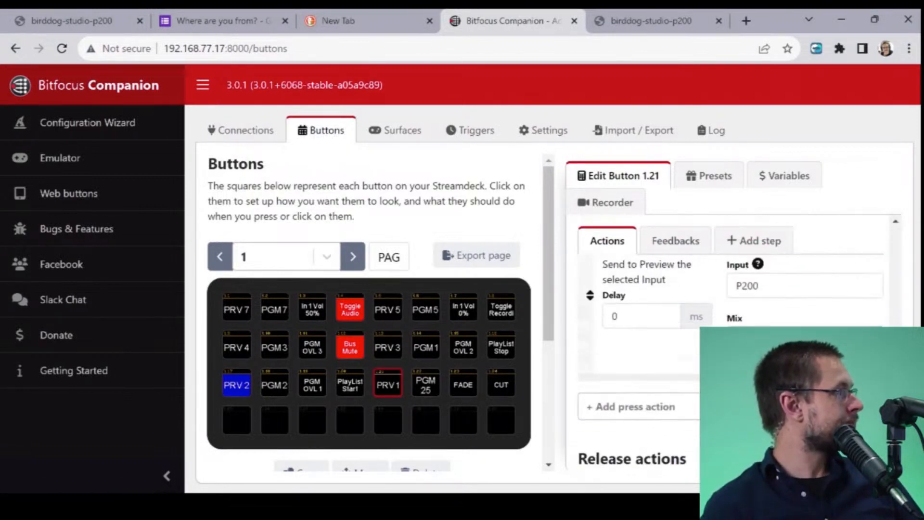
{"action": "left_click", "coordinate": [675, 241]}
{"action": "left_click", "coordinate": [790, 285]}
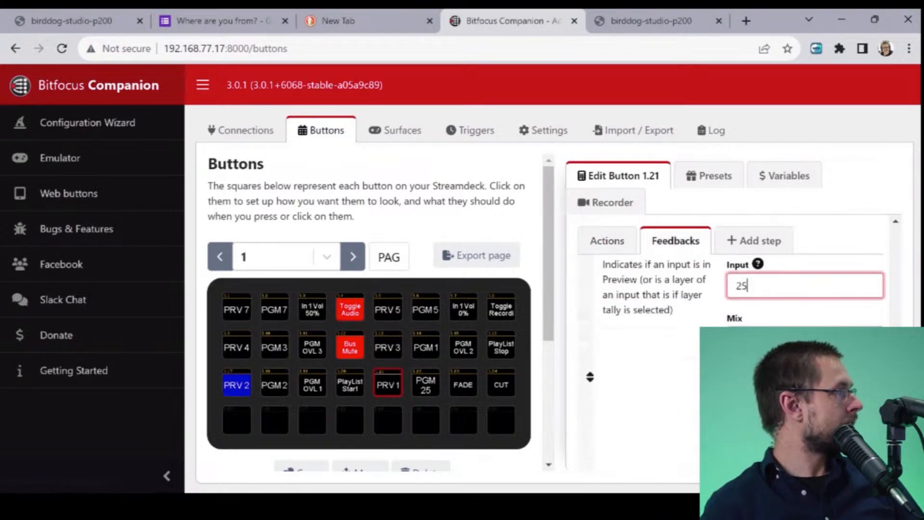
{"action": "type", "text": "P200"}
{"action": "key", "text": "Tab"}
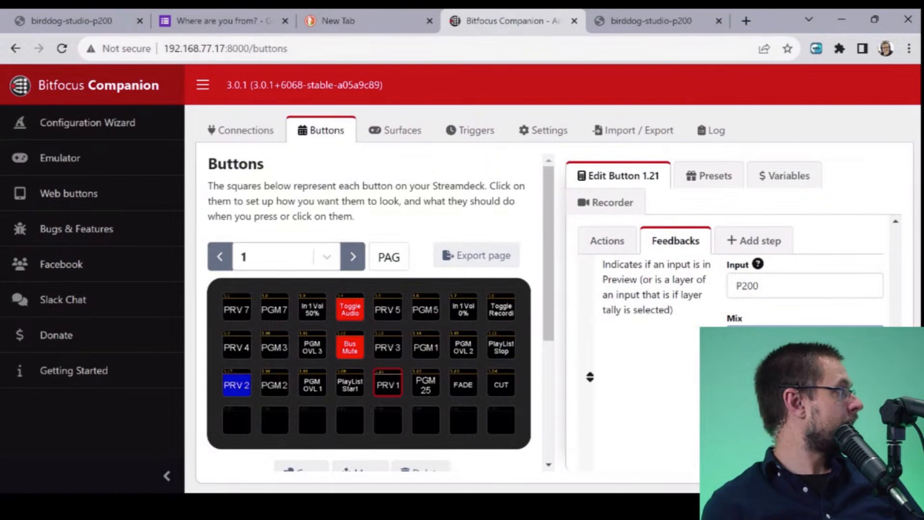
Check the press action and program tally feedback of the PGM 1 button beside PRV 3, and reload the Companion page
{"action": "left_click", "coordinate": [426, 345]}
{"action": "scroll", "coordinate": [732, 337], "scroll_direction": "down", "scroll_amount": 8}
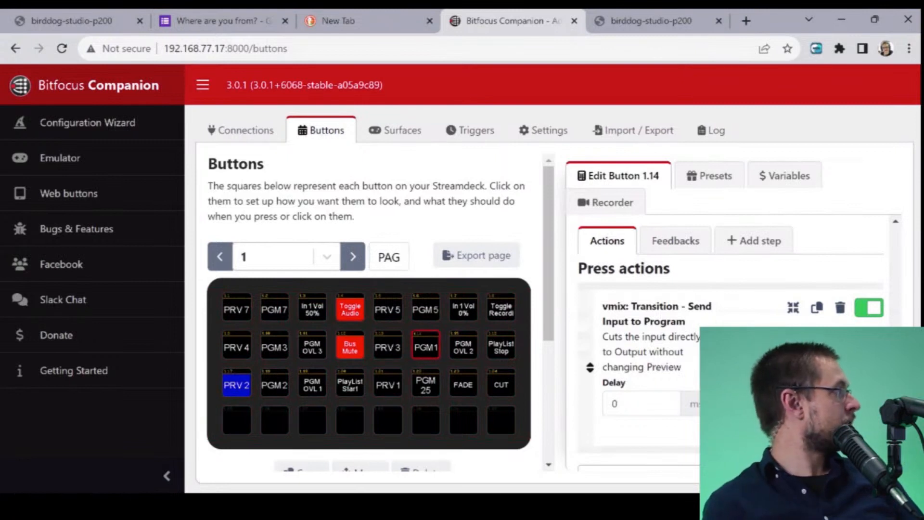
{"action": "left_click", "coordinate": [675, 240]}
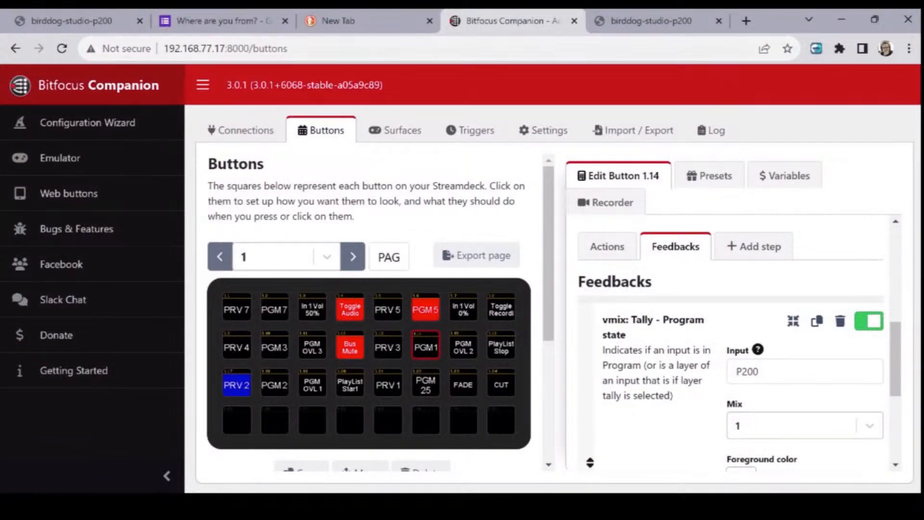
{"action": "key", "text": "ctrl+l"}
{"action": "key", "text": "Return"}
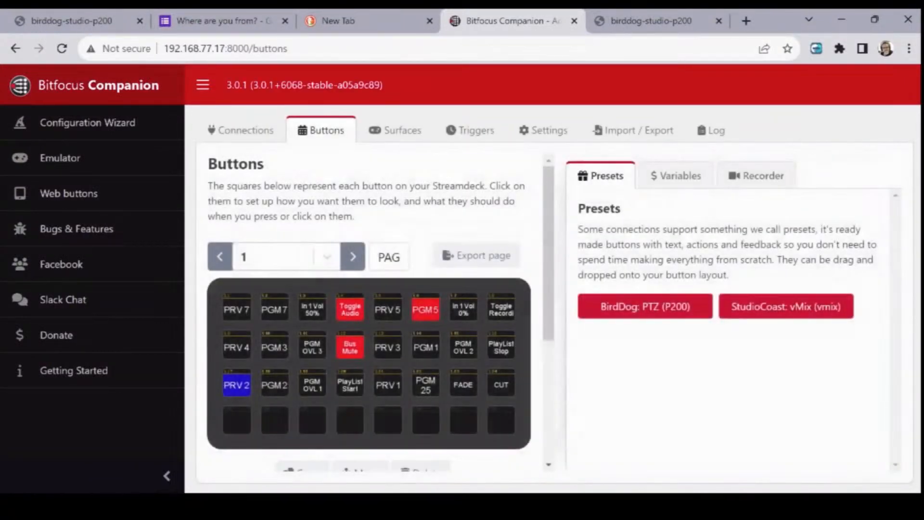
Reopen the PGM 1 button beside PRV 3 and review the inputs of its press action and Tally - Program state feedback
{"action": "left_click", "coordinate": [426, 346]}
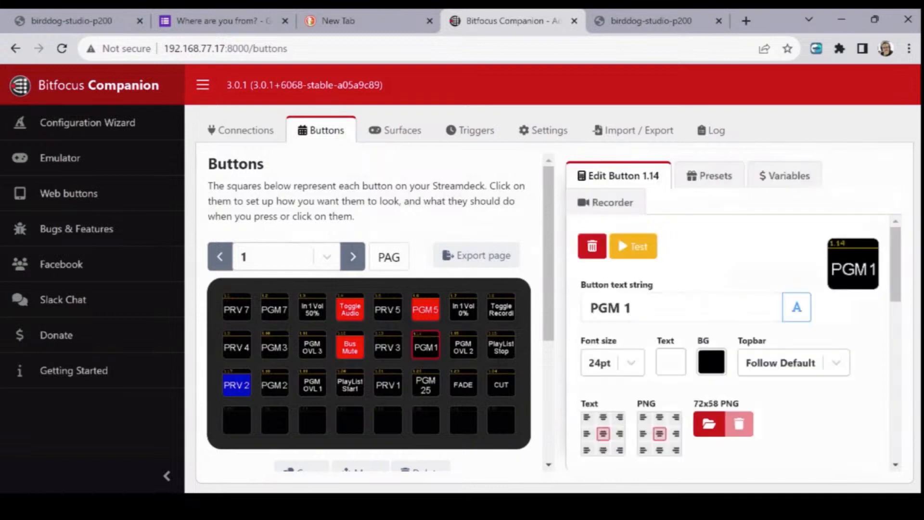
{"action": "scroll", "coordinate": [737, 342], "scroll_direction": "down", "scroll_amount": 10}
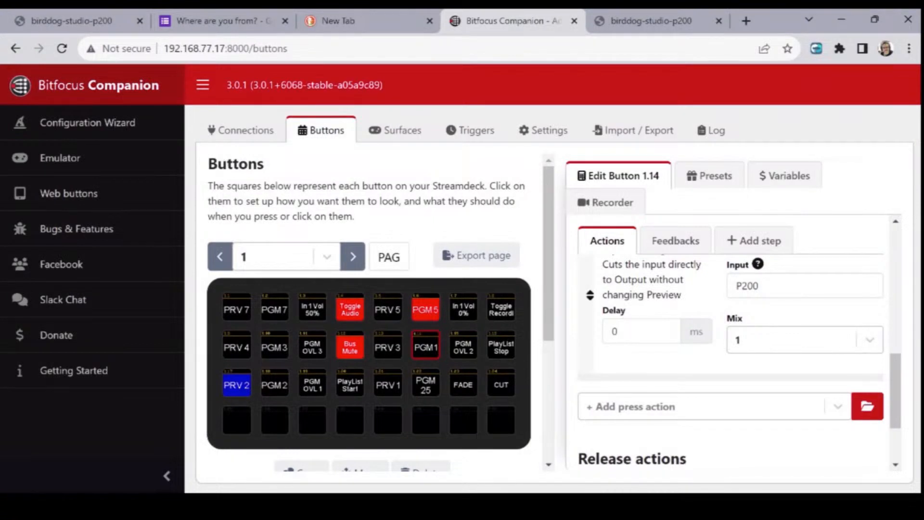
{"action": "left_click", "coordinate": [675, 240]}
{"action": "left_click", "coordinate": [794, 286]}
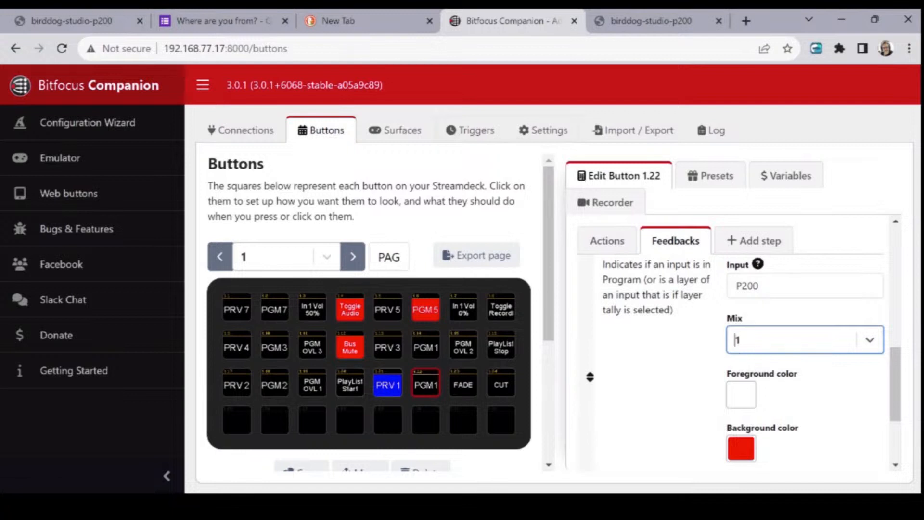
Review PRV 1's Send Input to Preview action and the Tally - Program state feedback of the PGM 1 button beside it
{"action": "left_click", "coordinate": [388, 384]}
{"action": "scroll", "coordinate": [737, 342], "scroll_direction": "down", "scroll_amount": 6}
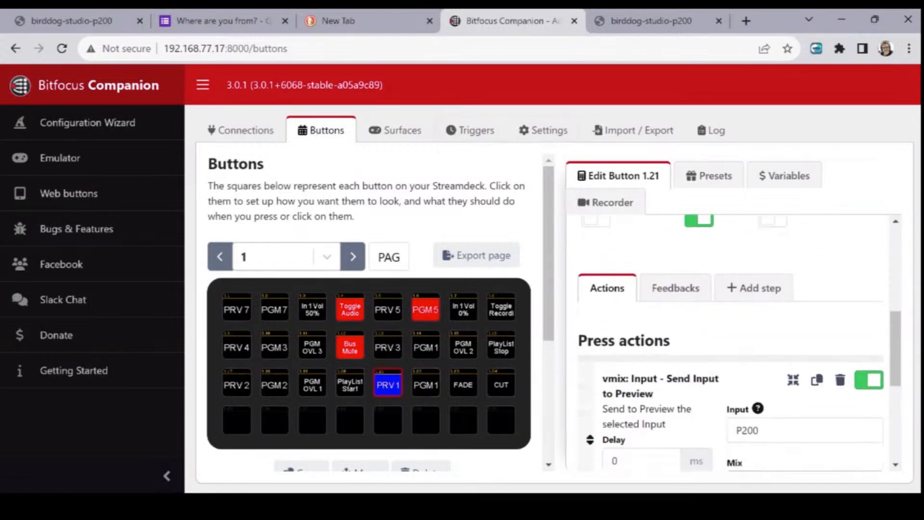
{"action": "scroll", "coordinate": [736, 342], "scroll_direction": "up", "scroll_amount": 3}
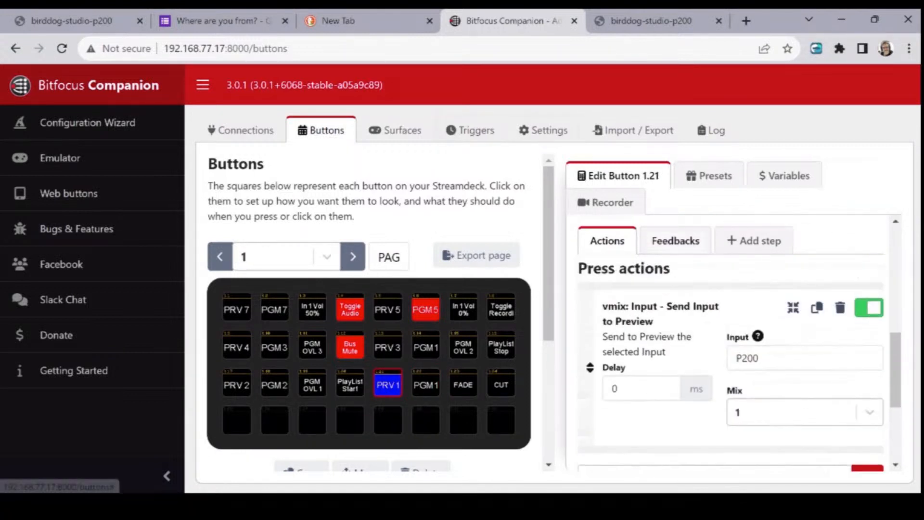
{"action": "left_click", "coordinate": [675, 240]}
{"action": "left_click", "coordinate": [426, 384]}
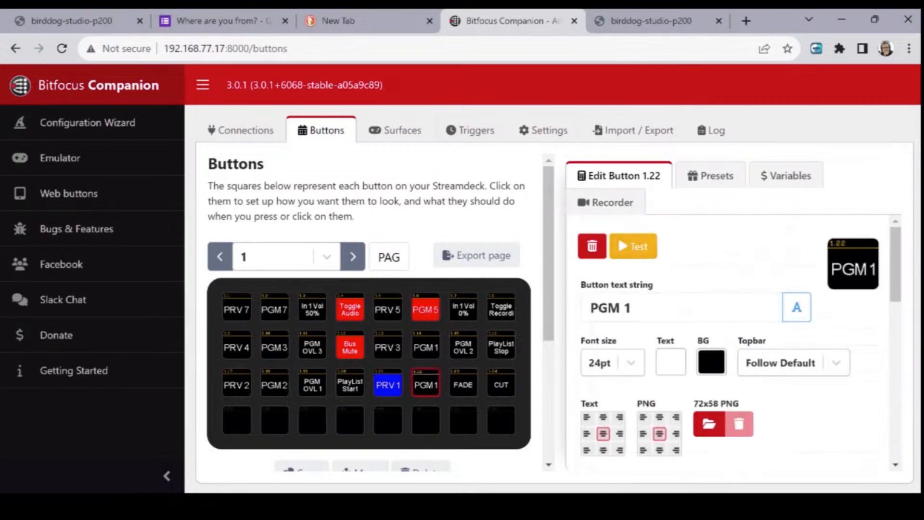
{"action": "scroll", "coordinate": [675, 337], "scroll_direction": "down", "scroll_amount": 5}
{"action": "left_click", "coordinate": [675, 288]}
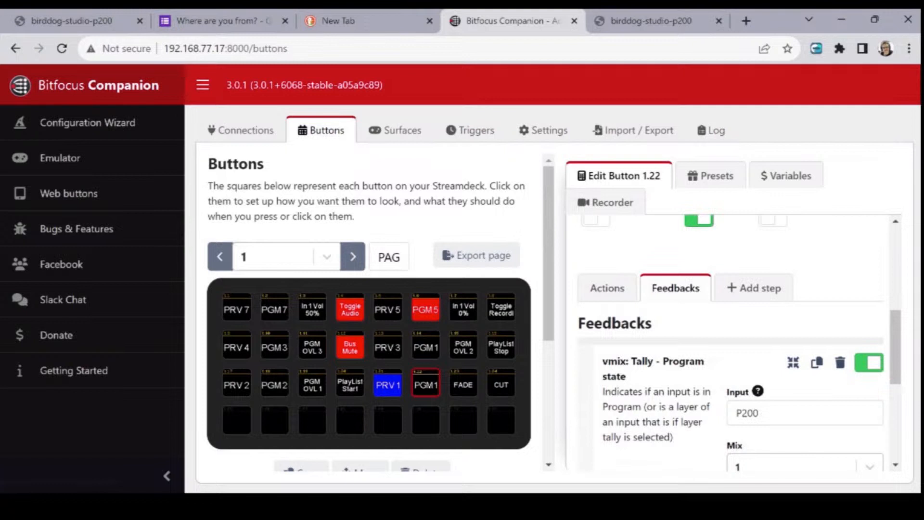
Examine the input of the PGM 2 button's Send Input to Program action and display its feedbacks
{"action": "left_click", "coordinate": [274, 385]}
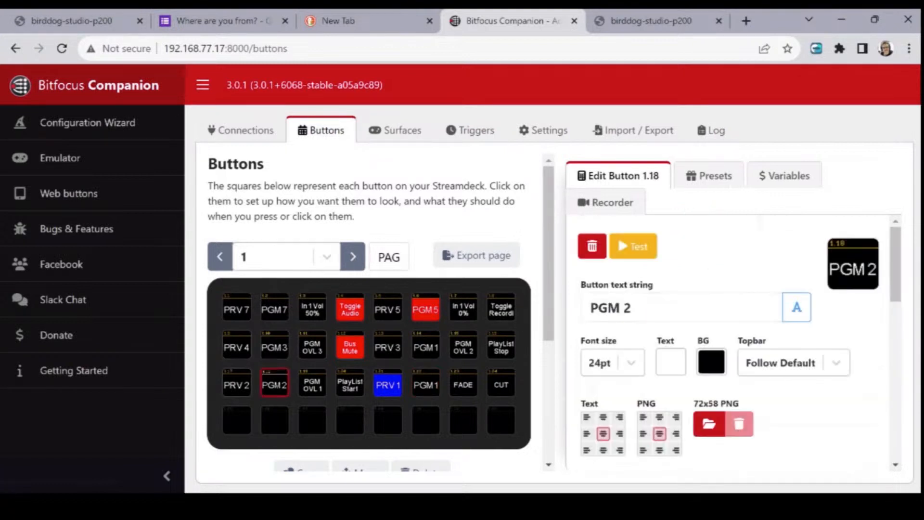
{"action": "scroll", "coordinate": [697, 337], "scroll_direction": "down", "scroll_amount": 5}
{"action": "scroll", "coordinate": [730, 342], "scroll_direction": "down", "scroll_amount": 2}
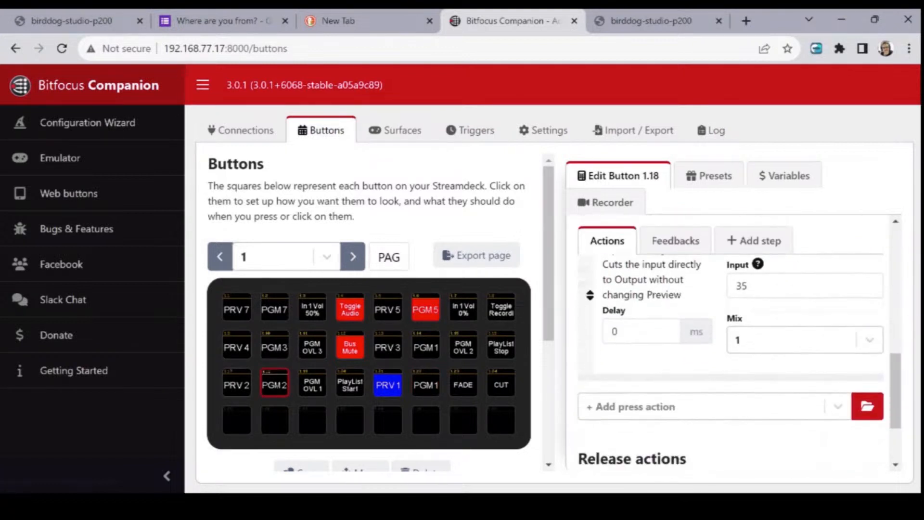
{"action": "scroll", "coordinate": [731, 342], "scroll_direction": "up", "scroll_amount": 1}
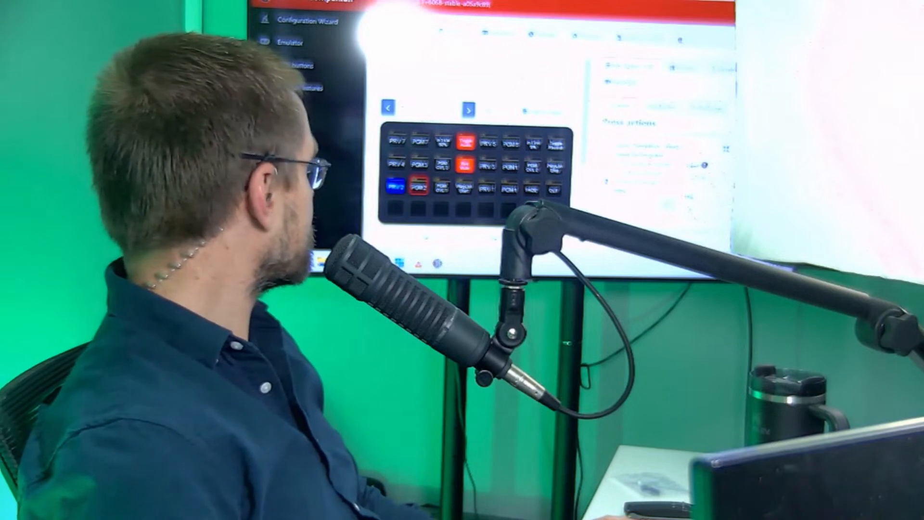
{"action": "left_click", "coordinate": [663, 107]}
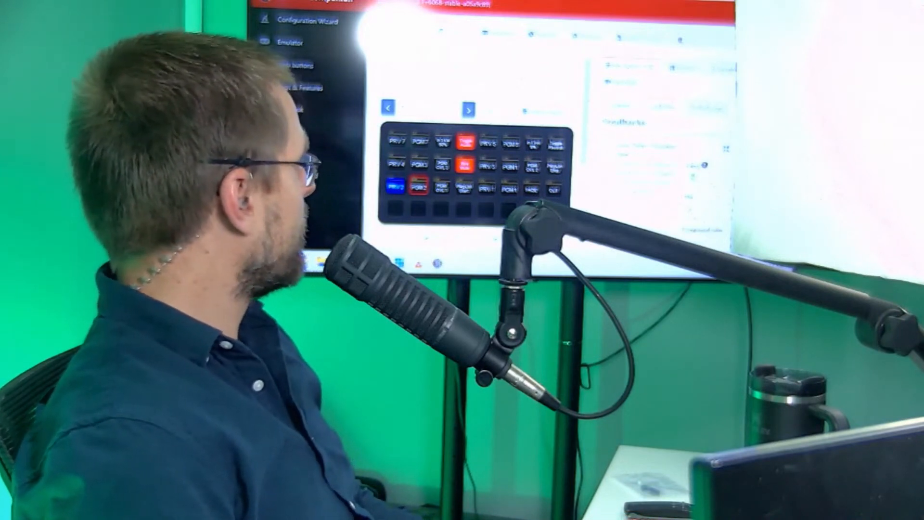
Trigger the PGM 2 button from the button grid to test it, and review its settings again
{"action": "left_click", "coordinate": [419, 186], "text": "shift"}
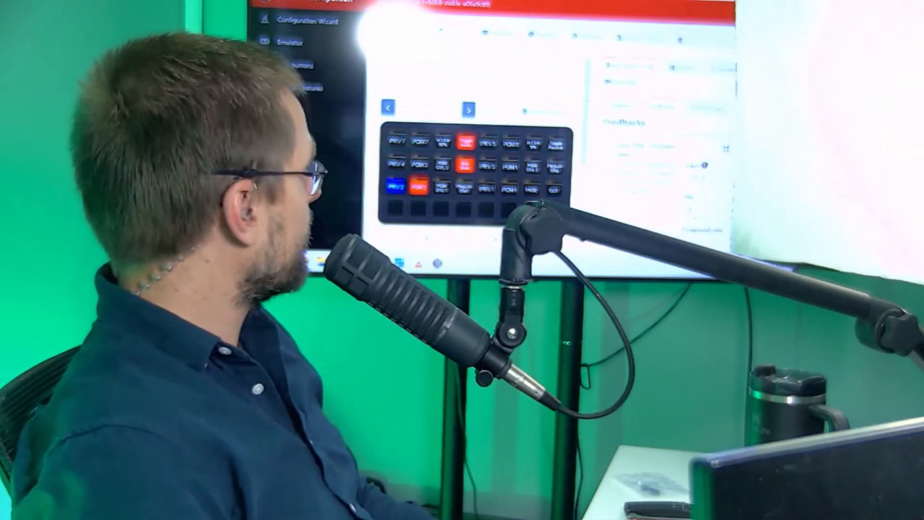
{"action": "left_click", "coordinate": [417, 189]}
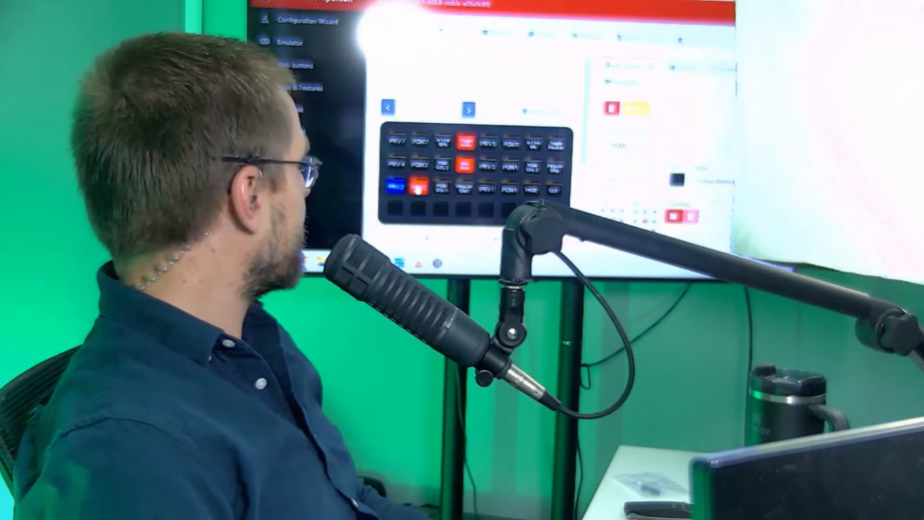
{"action": "scroll", "coordinate": [667, 164], "scroll_direction": "down", "scroll_amount": 6}
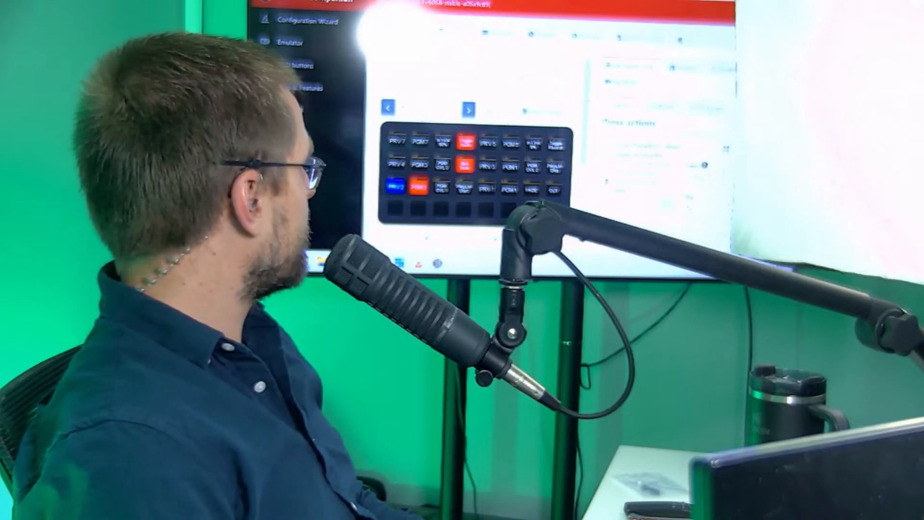
{"action": "scroll", "coordinate": [666, 164], "scroll_direction": "down", "scroll_amount": 3}
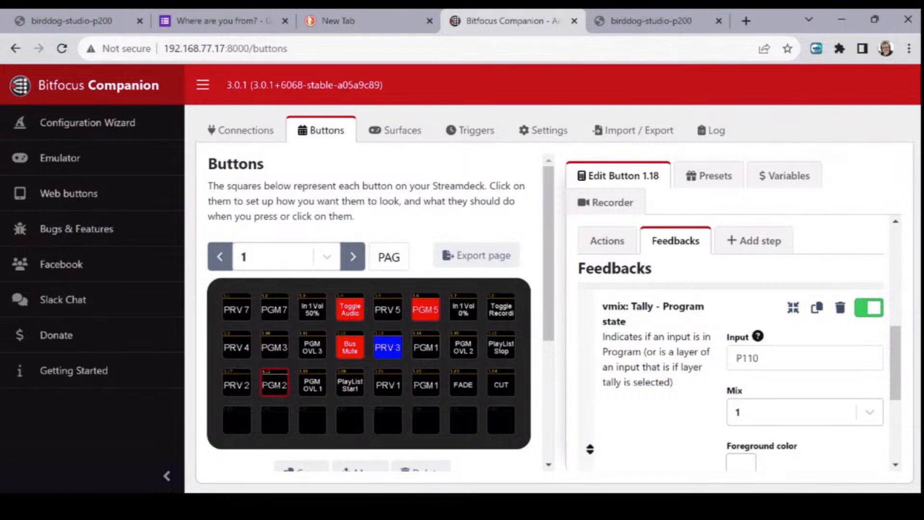
Set the input of the PRV 3 button's Send Input to Preview action to P4K
{"action": "left_click", "coordinate": [387, 346]}
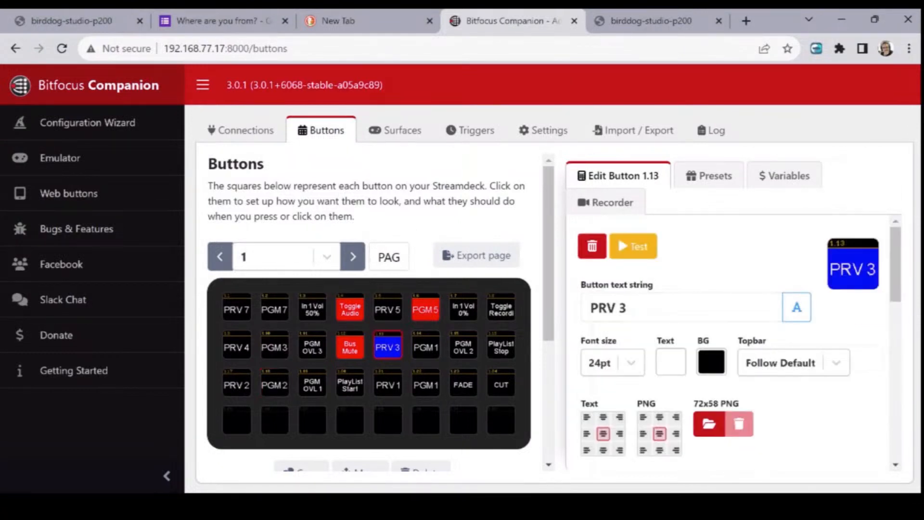
{"action": "scroll", "coordinate": [732, 337], "scroll_direction": "down", "scroll_amount": 10}
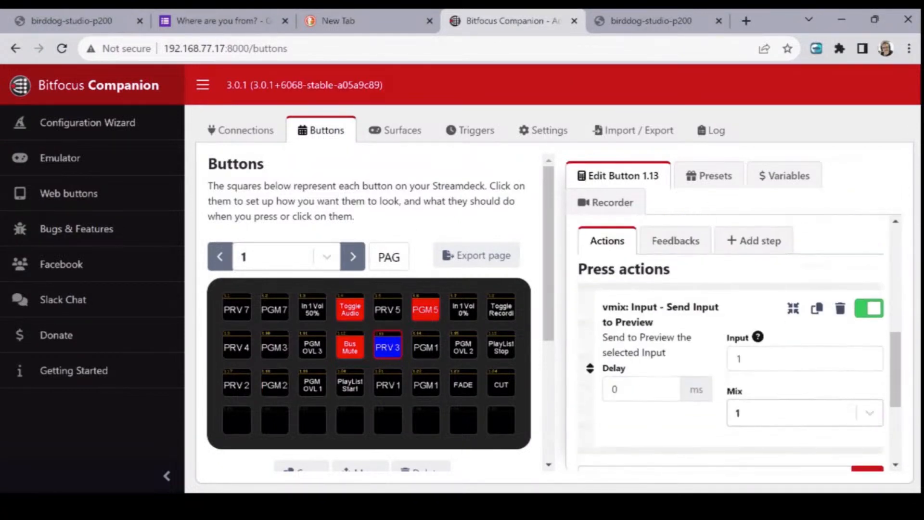
{"action": "double_click", "coordinate": [740, 358]}
{"action": "type", "text": "P4K"}
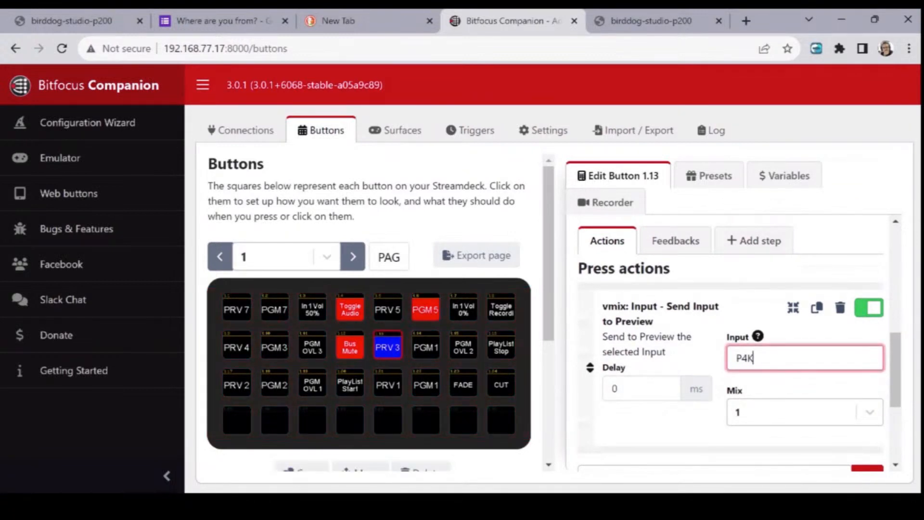
{"action": "key", "text": "Tab"}
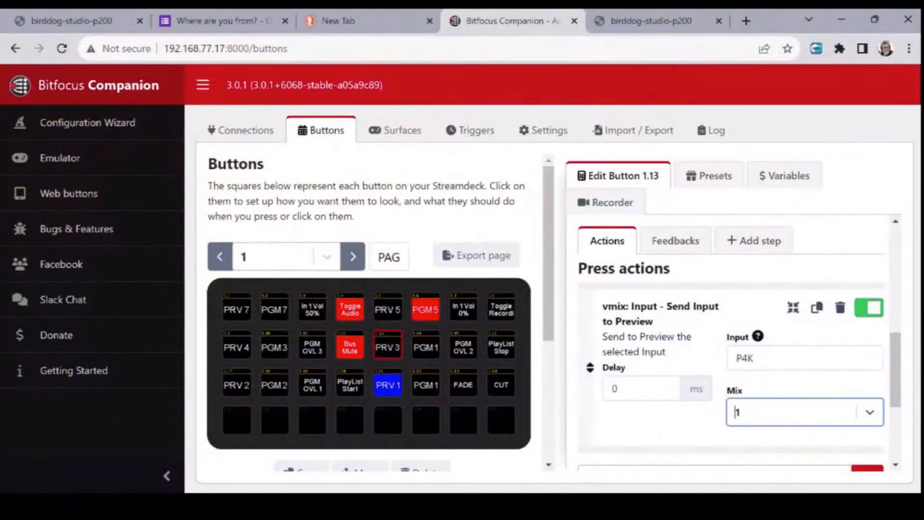
Rename the PGM 1 button beside PRV 3 to PGM 3 and set its Send Input to Program action's input to P4K
{"action": "left_click", "coordinate": [426, 346]}
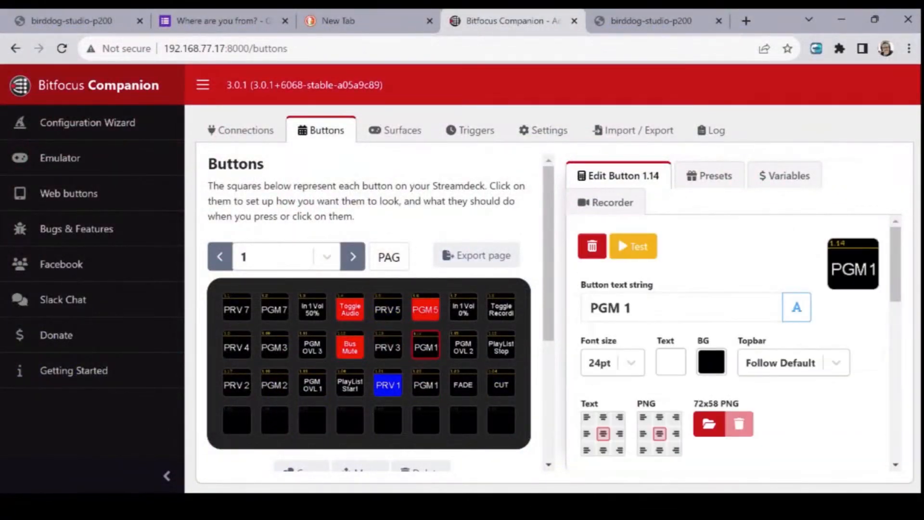
{"action": "left_click", "coordinate": [630, 307]}
{"action": "key", "text": "BackSpace"}
{"action": "type", "text": "3"}
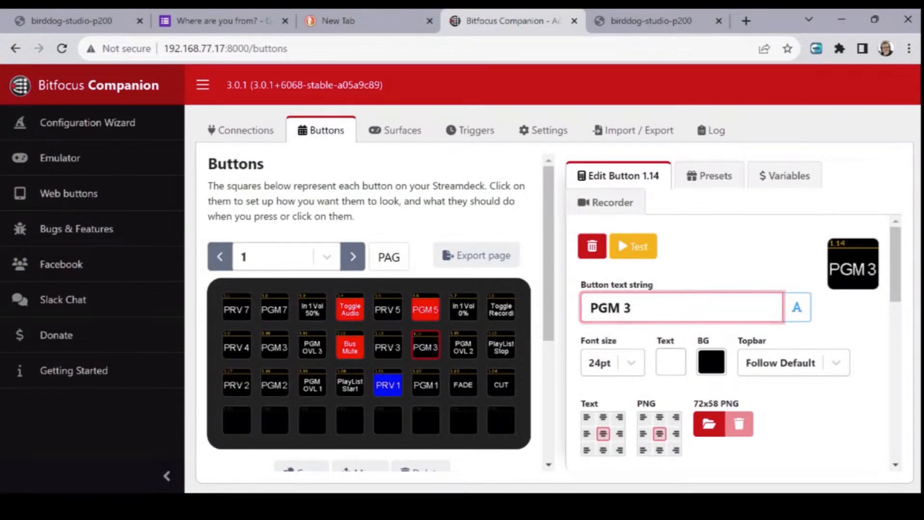
{"action": "scroll", "coordinate": [732, 337], "scroll_direction": "down", "scroll_amount": 8}
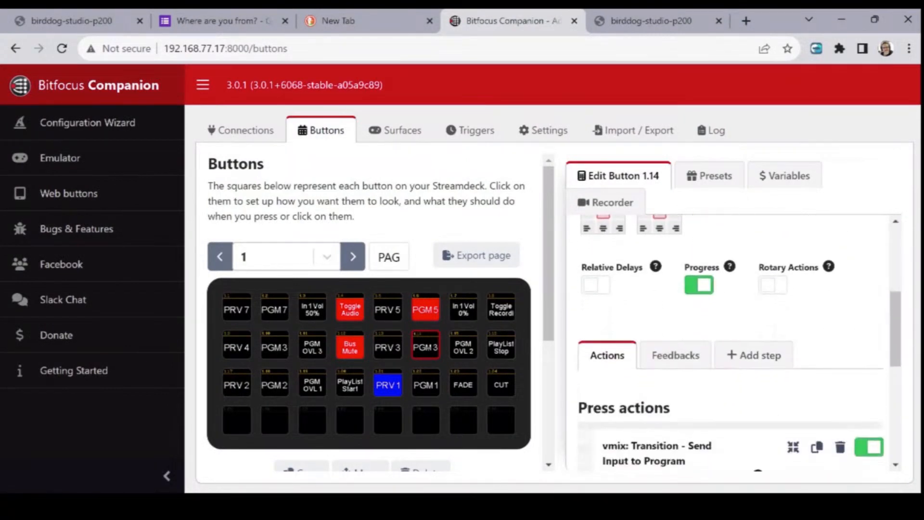
{"action": "left_click", "coordinate": [758, 358]}
{"action": "key", "text": "ctrl+a"}
{"action": "type", "text": "P45"}
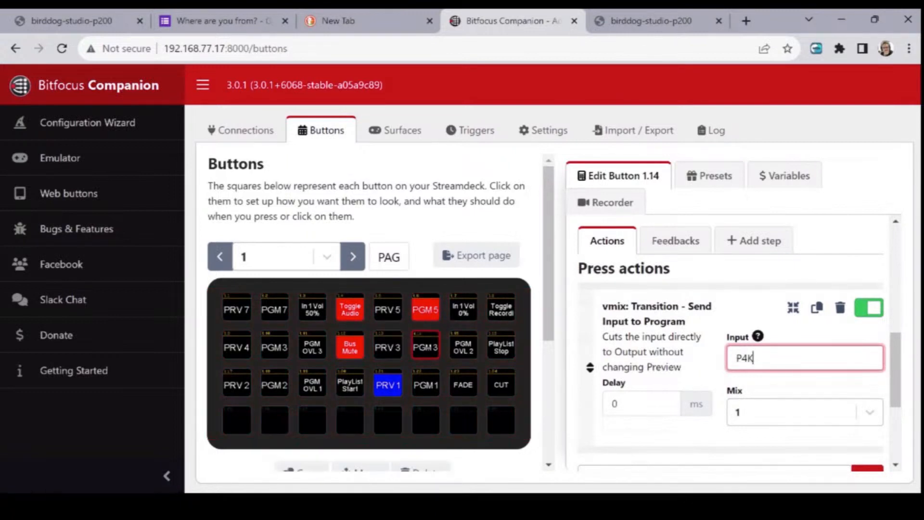
Set the input of that PGM 3 button's Tally - Program state feedback to P4K and recheck its press action
{"action": "left_click", "coordinate": [675, 241]}
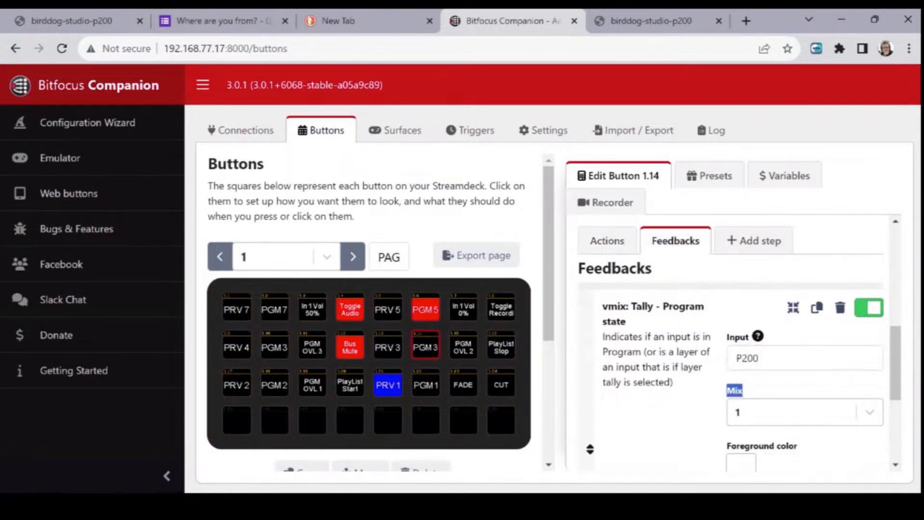
{"action": "double_click", "coordinate": [747, 357]}
{"action": "type", "text": "P4K"}
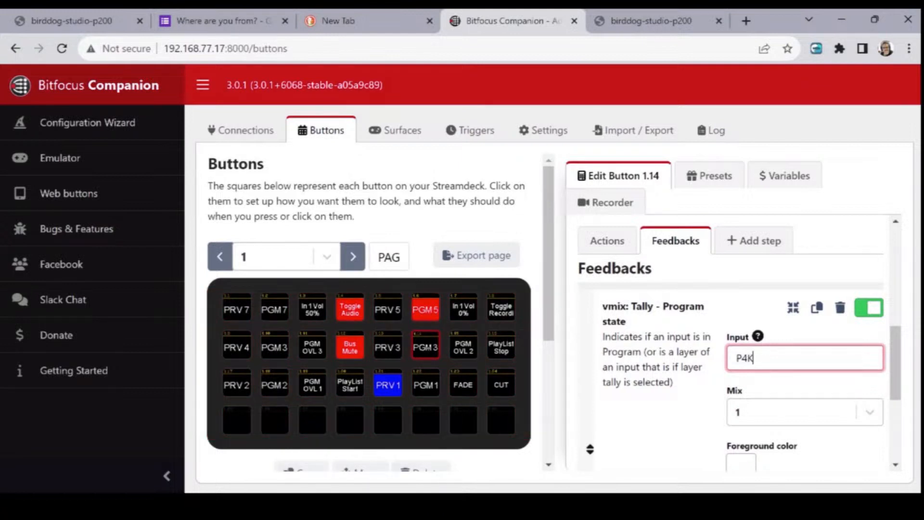
{"action": "key", "text": "Tab"}
{"action": "left_click", "coordinate": [607, 241]}
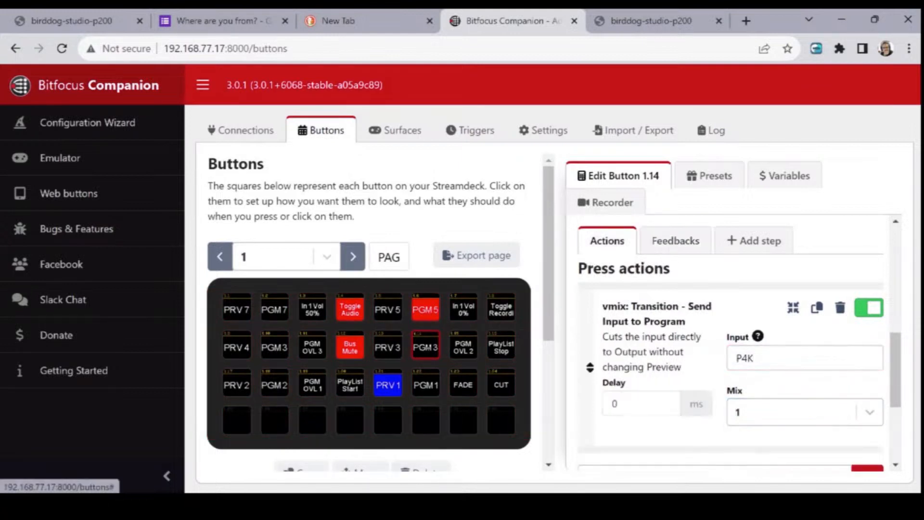
Set the input of the PRV 3 button's Tally - Preview state feedback to P4K
{"action": "left_click", "coordinate": [388, 347]}
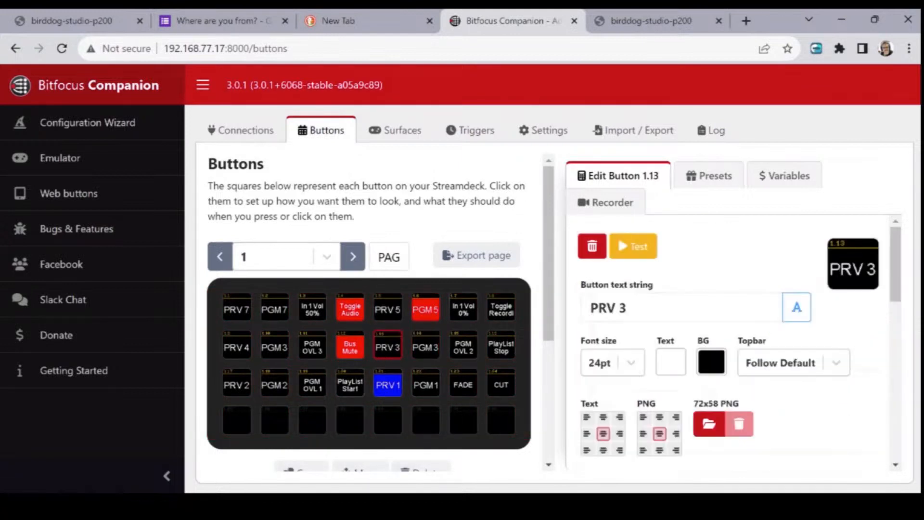
{"action": "scroll", "coordinate": [737, 337], "scroll_direction": "down", "scroll_amount": 6}
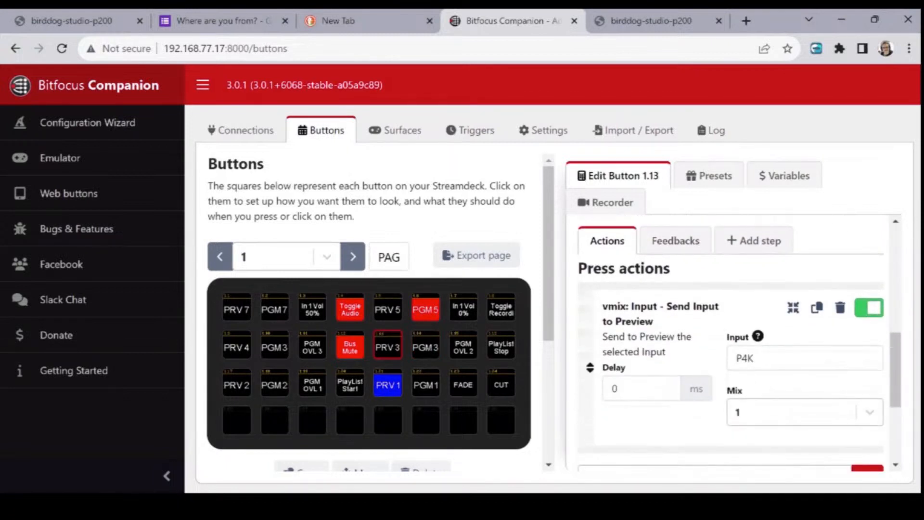
{"action": "left_click", "coordinate": [676, 240]}
{"action": "double_click", "coordinate": [739, 358]}
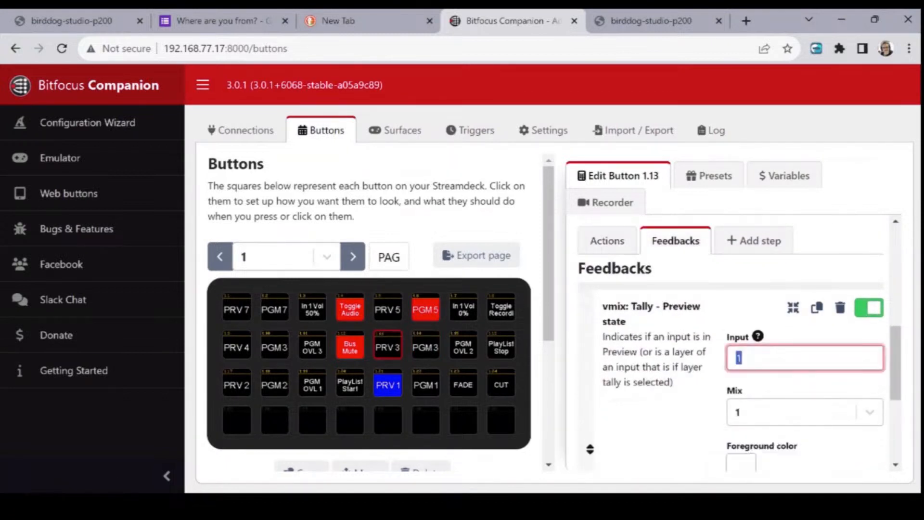
{"action": "type", "text": "P4K"}
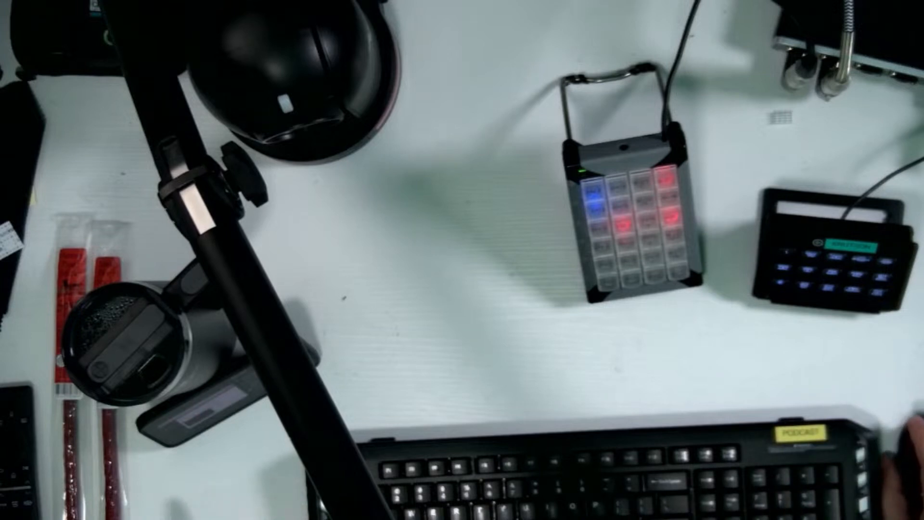
Switch to vMix and rename input 36 as P4K and the Overhead (P100) input as P100
{"action": "type", "text": "P4K"}
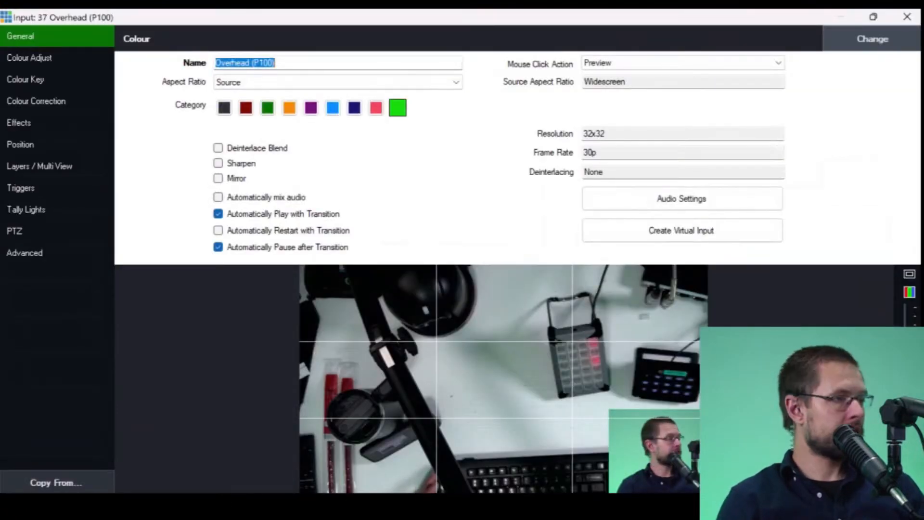
{"action": "type", "text": "P200"}
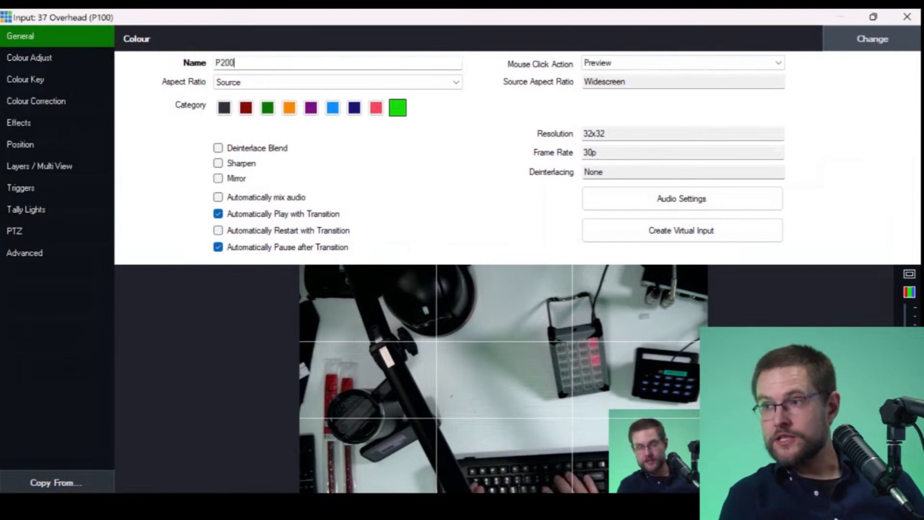
{"action": "key", "text": "BackSpace"}
{"action": "key", "text": "BackSpace"}
{"action": "key", "text": "BackSpace"}
{"action": "type", "text": "100"}
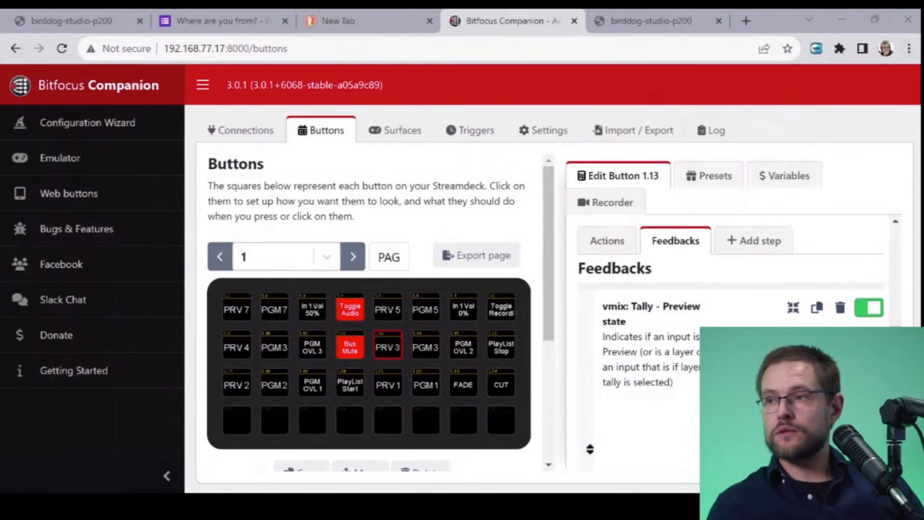
Bring the Companion launcher window into view, toggle its advanced settings, and return to the button grid
{"action": "mouse_move", "coordinate": [919, 147]}
{"action": "left_mouse_down"}
{"action": "mouse_move", "coordinate": [310, 146]}
{"action": "mouse_move", "coordinate": [919, 147]}
{"action": "left_mouse_up"}
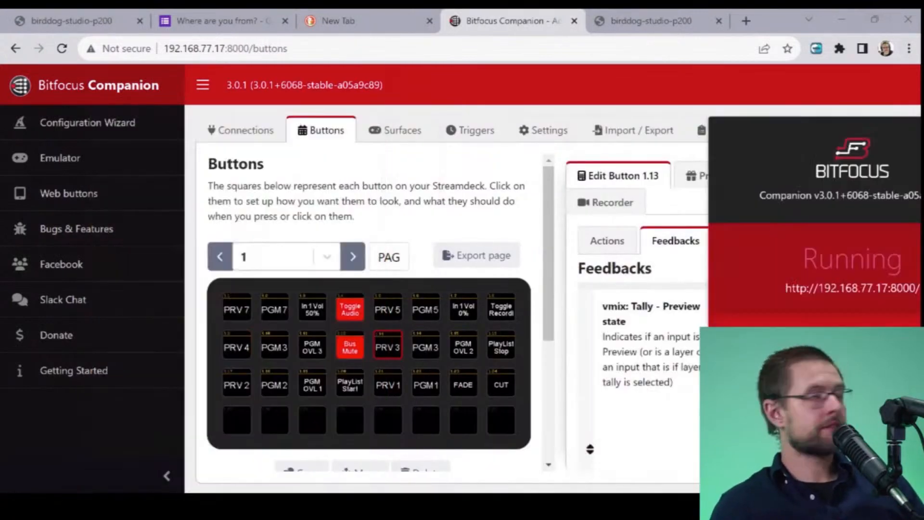
{"action": "left_click_drag", "start_coordinate": [800, 138], "coordinate": [547, 121]}
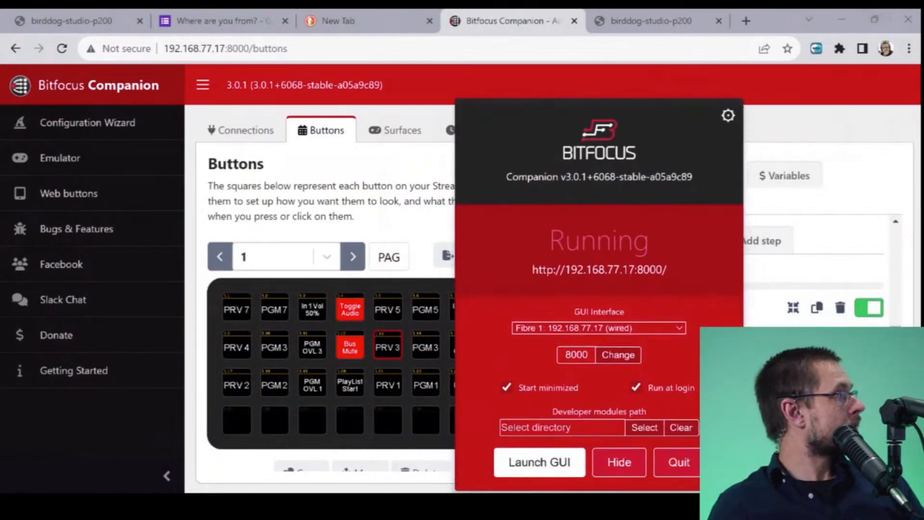
{"action": "left_click", "coordinate": [728, 116]}
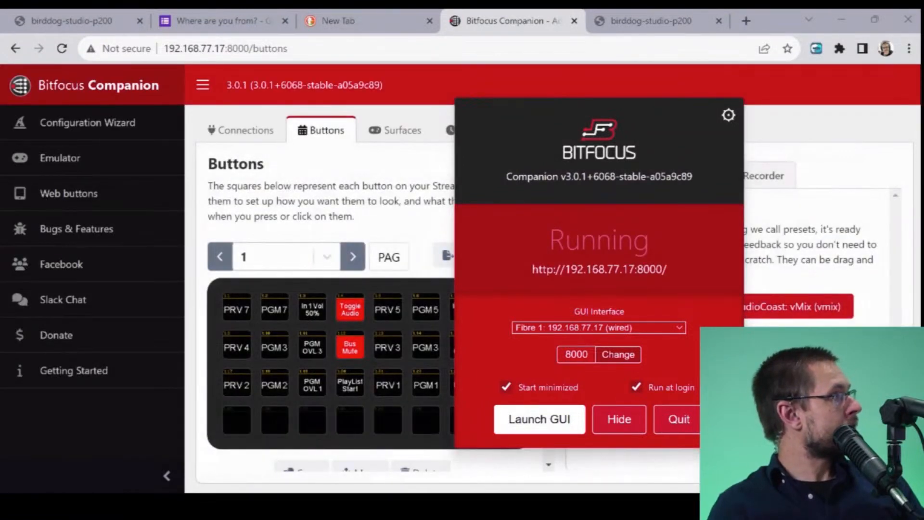
{"action": "left_click", "coordinate": [799, 150]}
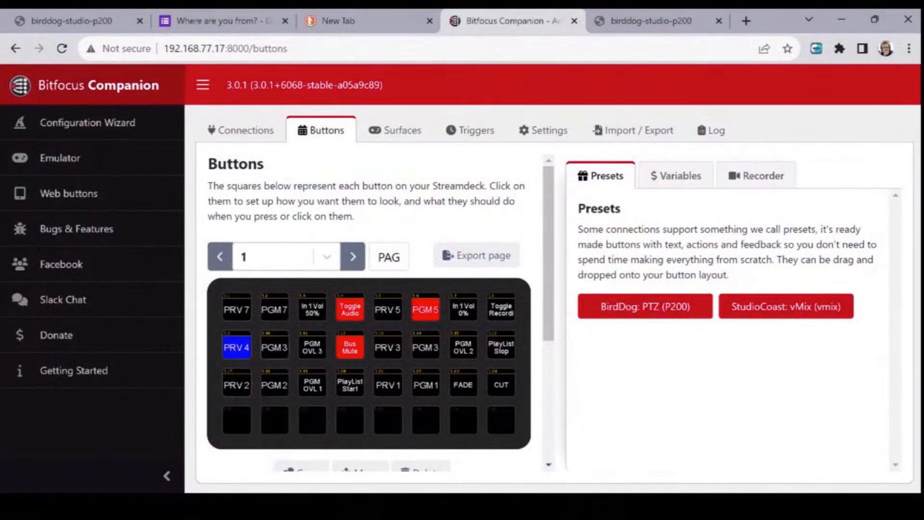
Rename the PGM 3 button beside PRV 4 to PGM 4
{"action": "left_click", "coordinate": [274, 346]}
{"action": "left_click", "coordinate": [632, 308]}
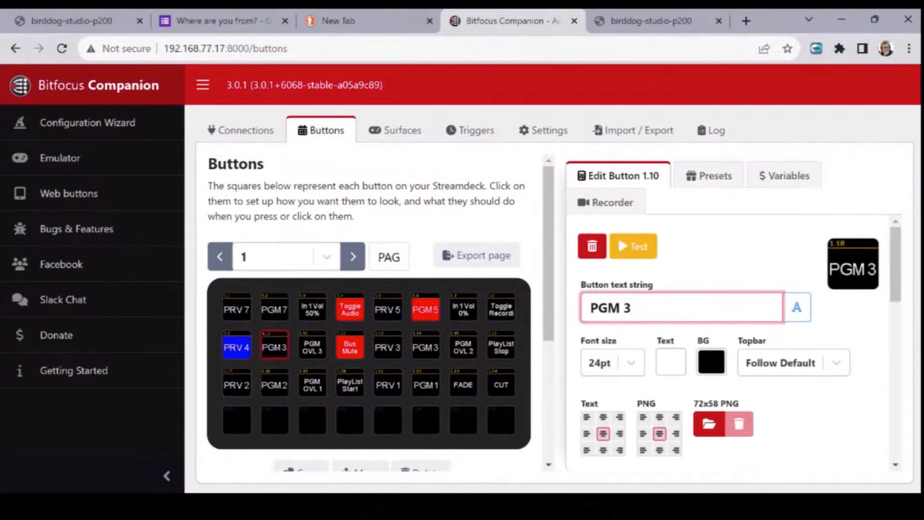
{"action": "key", "text": "BackSpace"}
{"action": "type", "text": "4"}
Set the input to P100 in the PRV 4 button's Send Input to Preview action and its Tally - Preview state feedback
{"action": "left_click", "coordinate": [237, 346]}
{"action": "scroll", "coordinate": [732, 346], "scroll_direction": "down", "scroll_amount": 6}
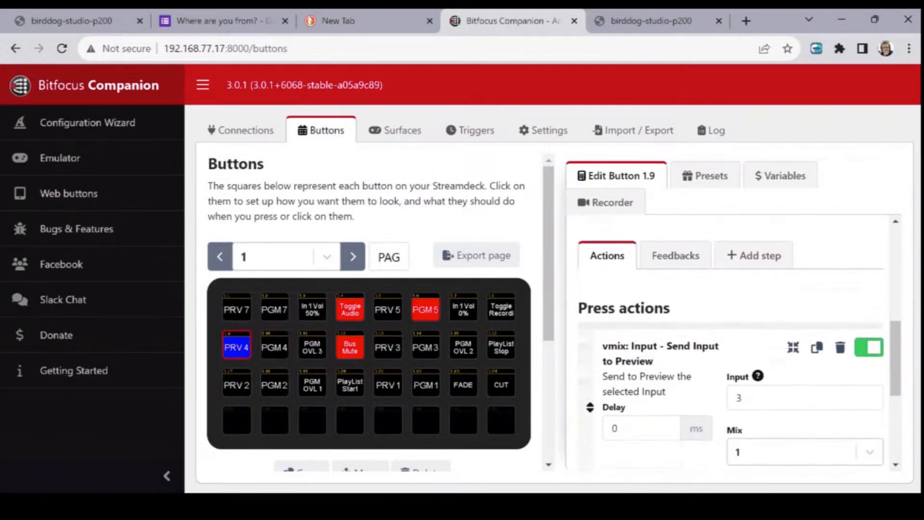
{"action": "double_click", "coordinate": [738, 357]}
{"action": "type", "text": "P100"}
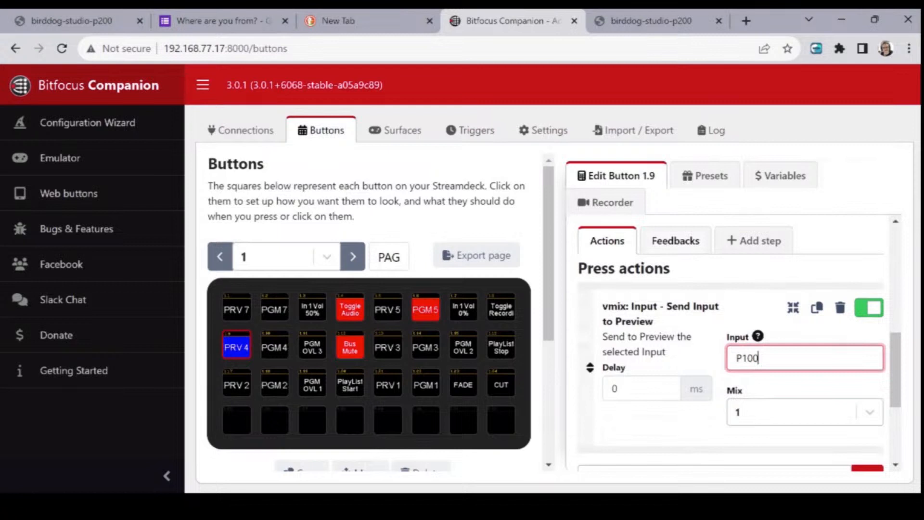
{"action": "left_click", "coordinate": [676, 241]}
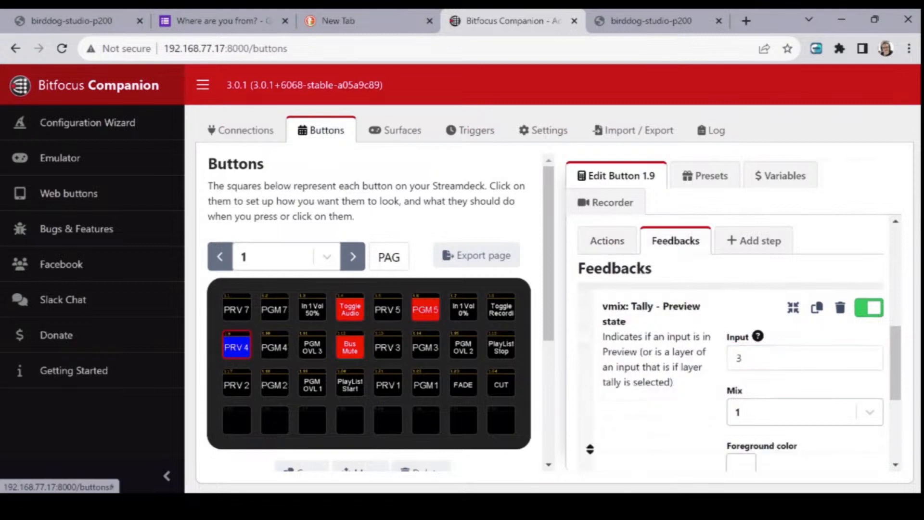
{"action": "double_click", "coordinate": [739, 357]}
{"action": "type", "text": "P100"}
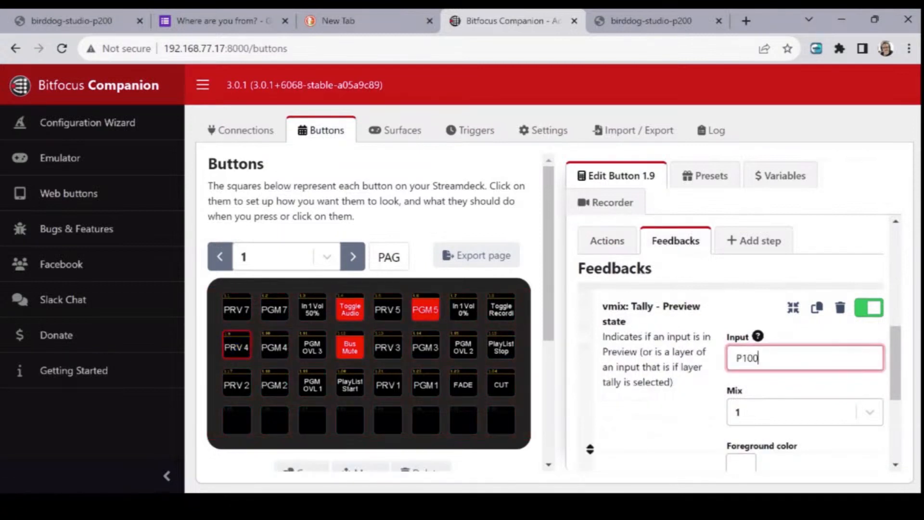
Set the input to P100 in the PGM 4 button's Send Input to Program action and its Tally - Program state feedback
{"action": "left_click", "coordinate": [275, 346]}
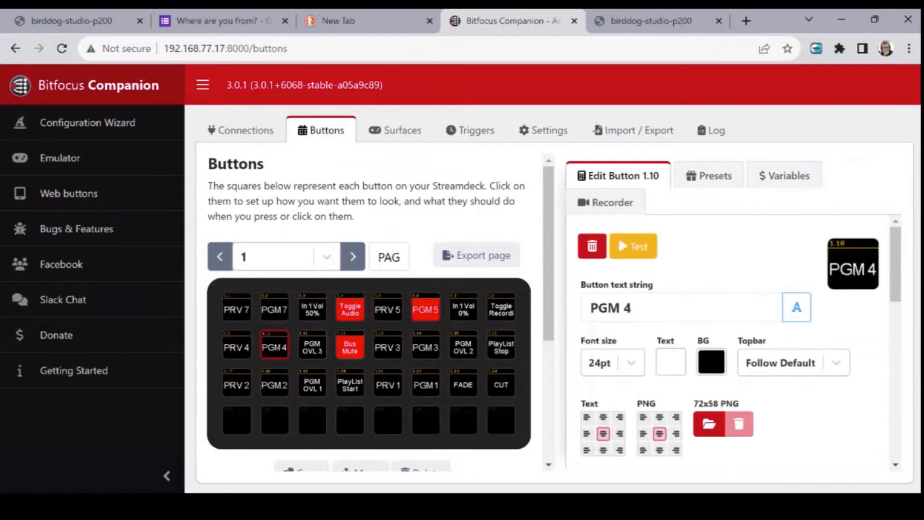
{"action": "scroll", "coordinate": [732, 341], "scroll_direction": "down", "scroll_amount": 6}
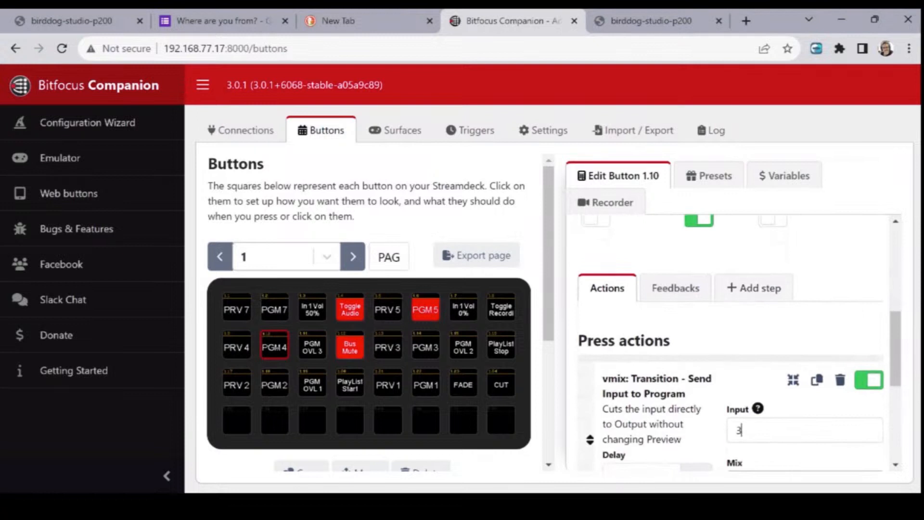
{"action": "double_click", "coordinate": [739, 429]}
{"action": "type", "text": "P100"}
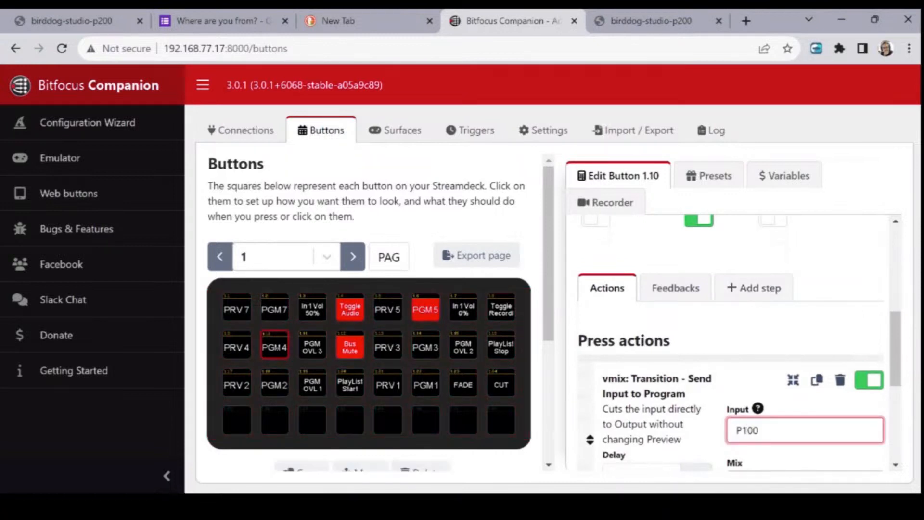
{"action": "left_click", "coordinate": [676, 288]}
{"action": "double_click", "coordinate": [739, 413]}
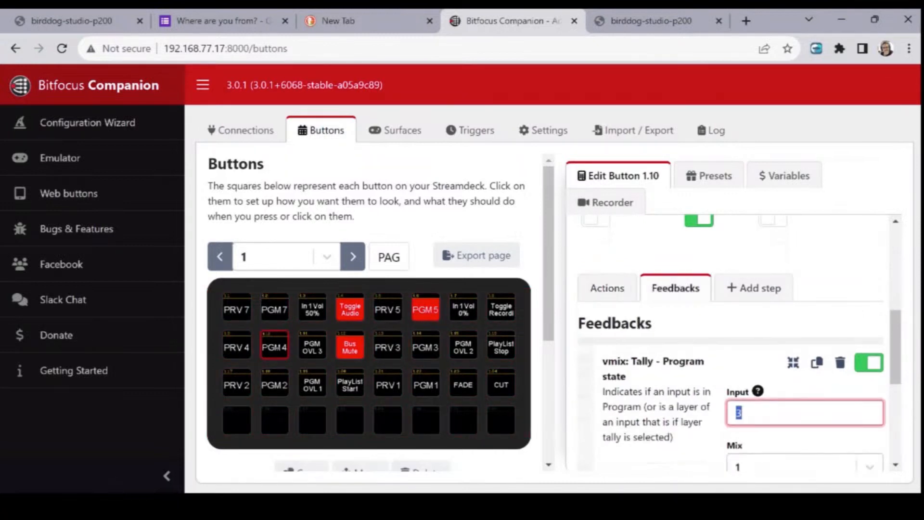
{"action": "type", "text": "P100"}
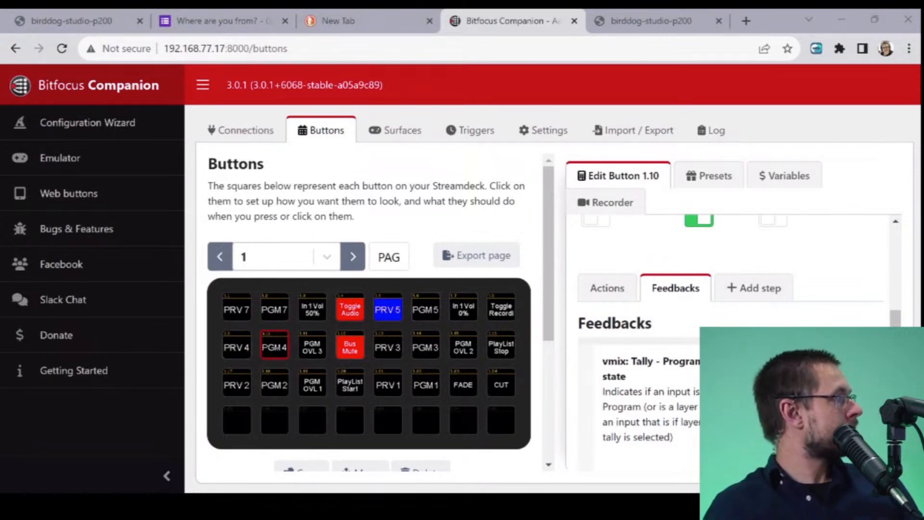
Review the press actions and tally feedbacks of the PRV 5 and PGM 5 buttons
{"action": "left_click", "coordinate": [388, 310]}
{"action": "scroll", "coordinate": [731, 342], "scroll_direction": "down", "scroll_amount": 8}
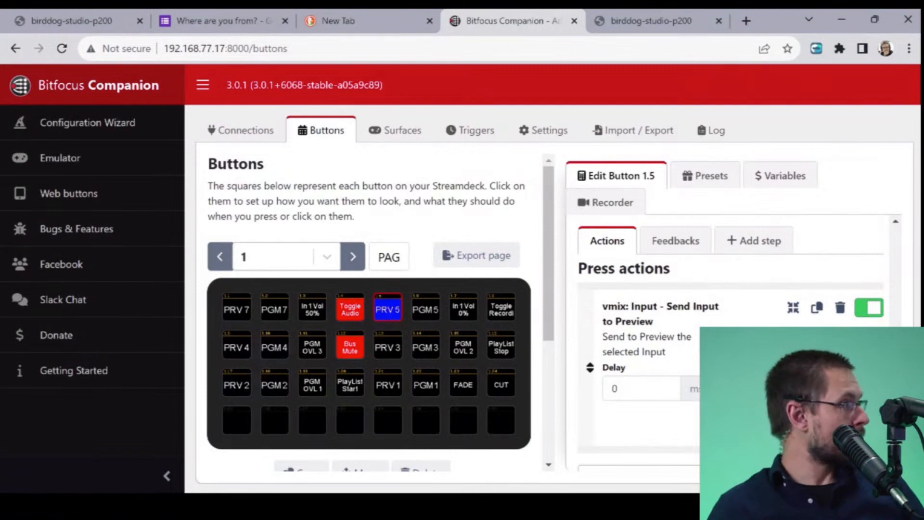
{"action": "left_click", "coordinate": [676, 240]}
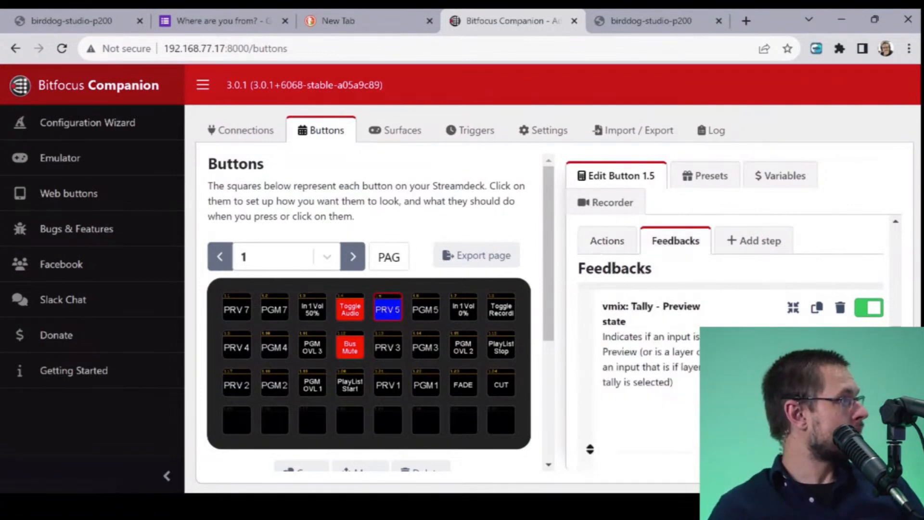
{"action": "left_click", "coordinate": [425, 307]}
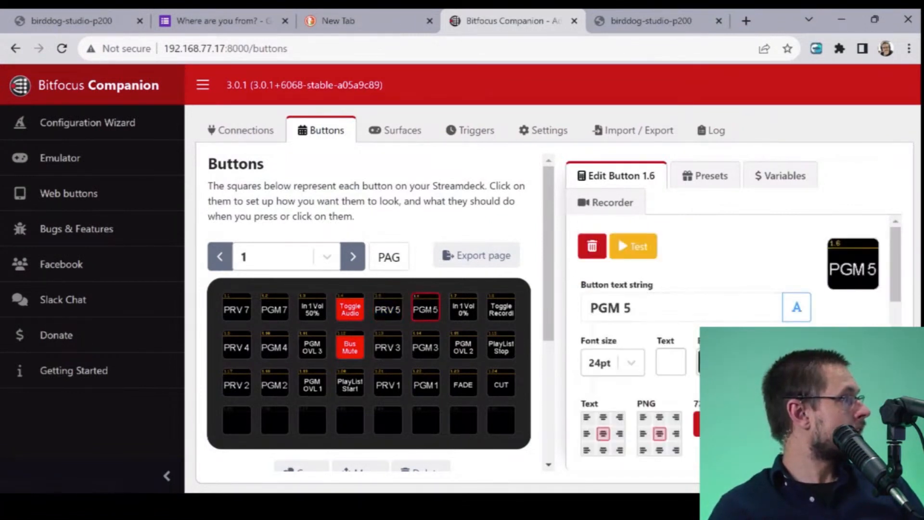
{"action": "scroll", "coordinate": [722, 289], "scroll_direction": "down", "scroll_amount": 5}
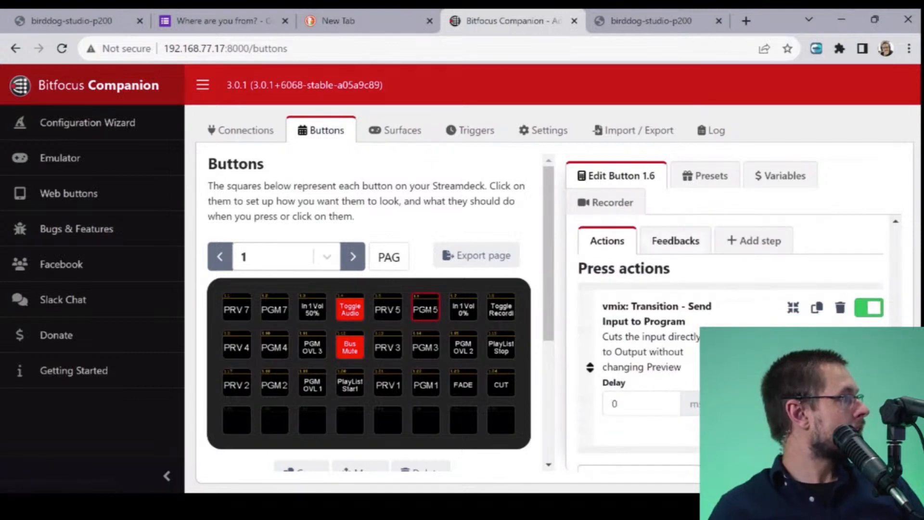
{"action": "left_click", "coordinate": [676, 240]}
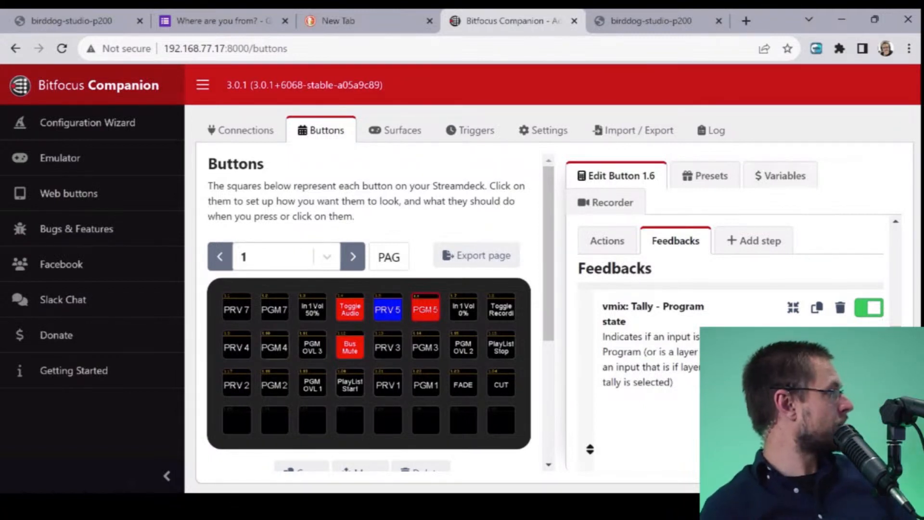
Rename the PRV 7 button to PRV 6 and the PGM 7 button to PGM 6
{"action": "left_click", "coordinate": [240, 309]}
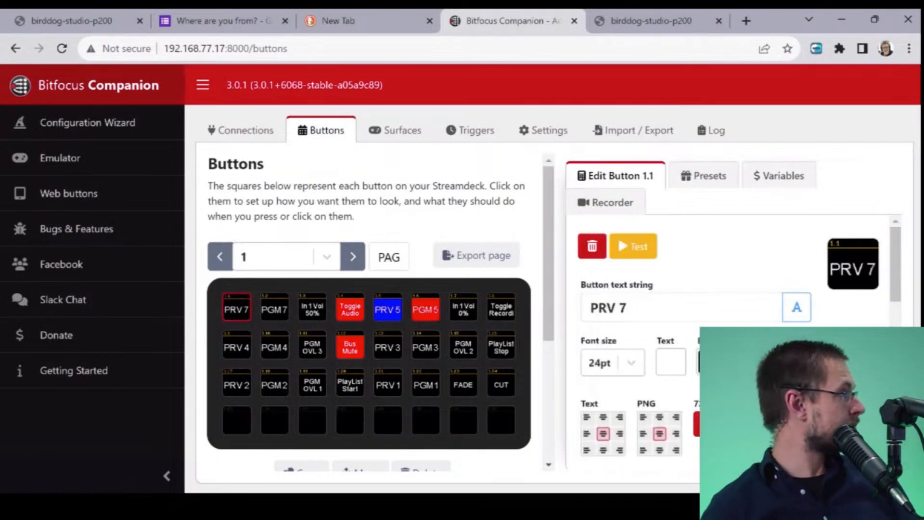
{"action": "left_click", "coordinate": [628, 308]}
{"action": "key", "text": "BackSpace"}
{"action": "type", "text": "6"}
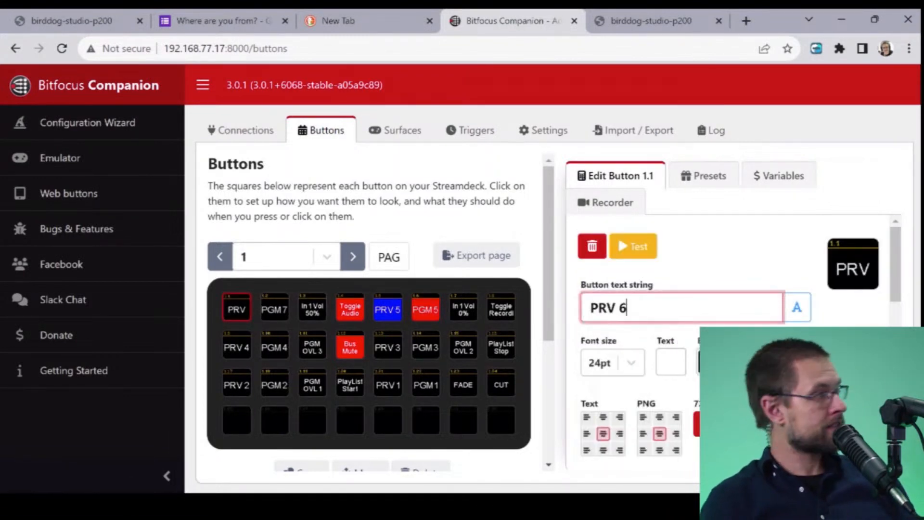
{"action": "left_click", "coordinate": [275, 309]}
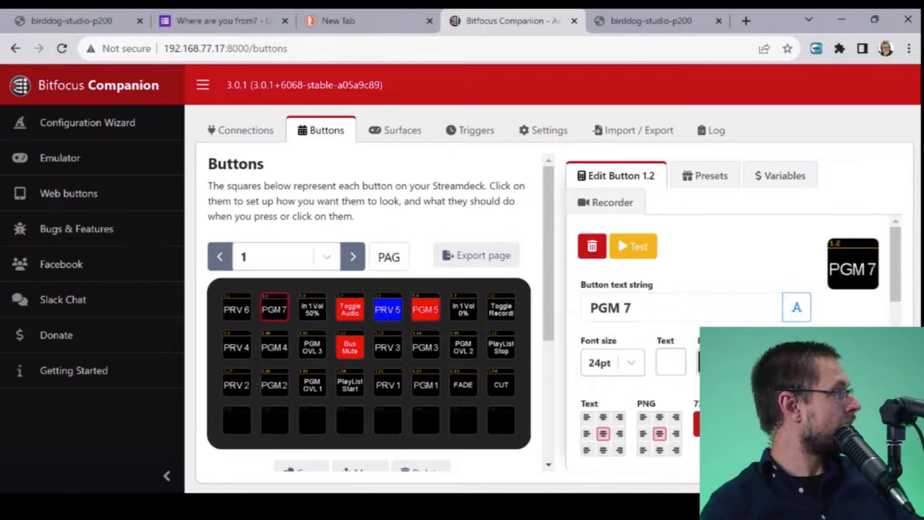
{"action": "left_click", "coordinate": [631, 308]}
{"action": "key", "text": "BackSpace"}
{"action": "type", "text": "6"}
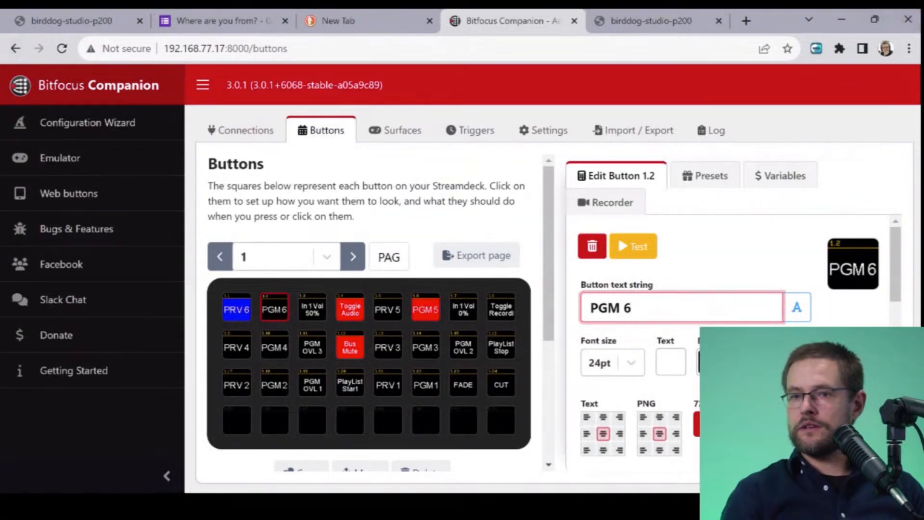
Check the input names in vMix, and set the input of the PGM 6 button's Send Input to Program action to Starting
{"action": "left_click_drag", "start_coordinate": [588, 492], "coordinate": [575, 23]}
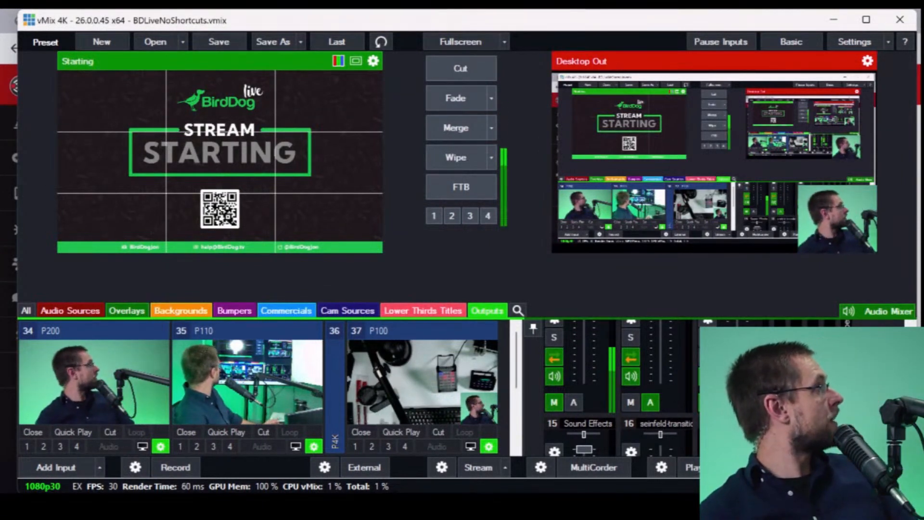
{"action": "left_click_drag", "start_coordinate": [289, 20], "coordinate": [923, 214]}
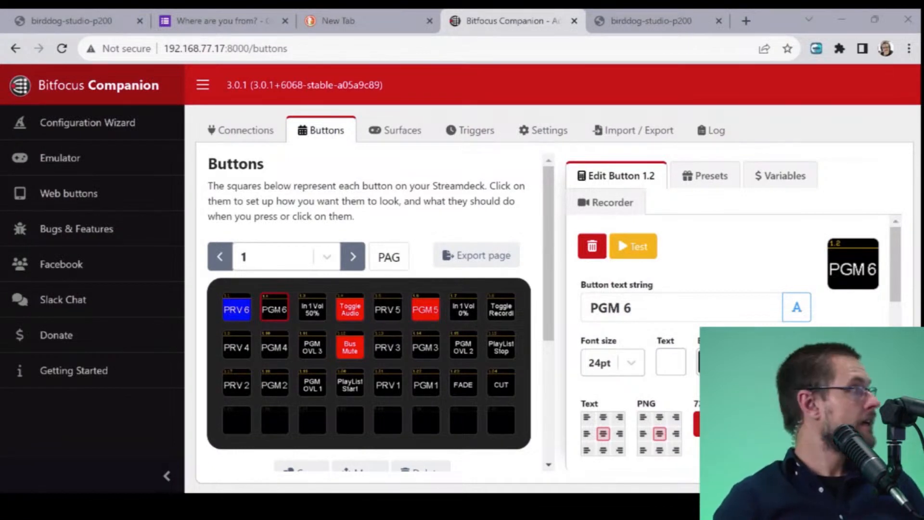
{"action": "scroll", "coordinate": [732, 337], "scroll_direction": "down", "scroll_amount": 6}
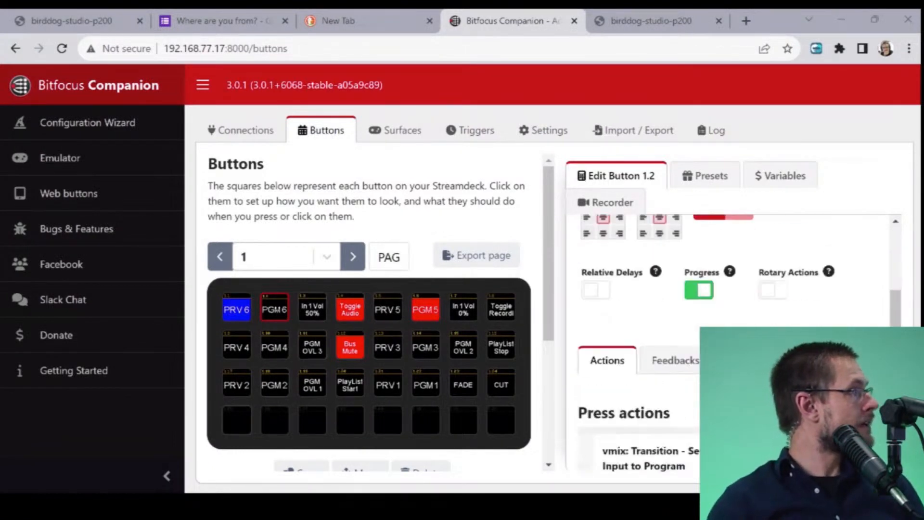
{"action": "double_click", "coordinate": [742, 286]}
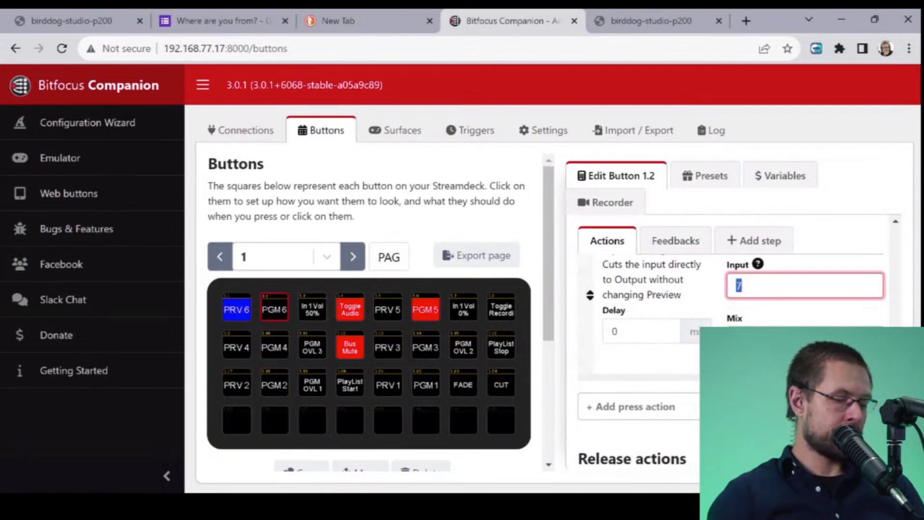
{"action": "type", "text": "Starting"}
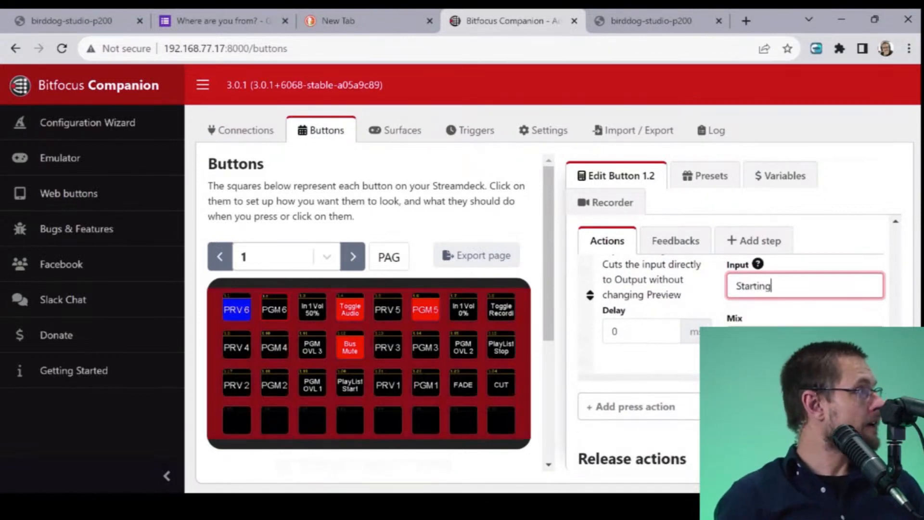
Set the input to Starting in the PGM 6 button's Tally - Program state feedback and copy the name
{"action": "key", "text": "ctrl+a"}
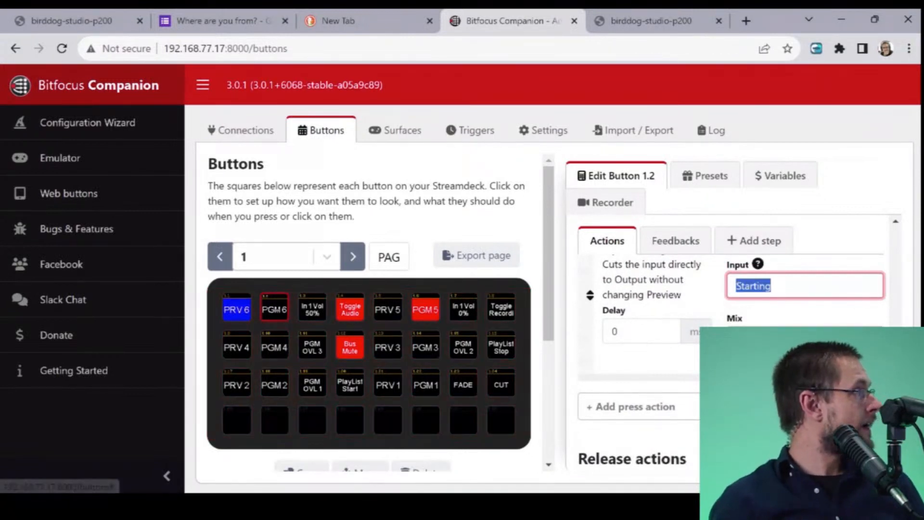
{"action": "left_click", "coordinate": [675, 241]}
{"action": "double_click", "coordinate": [739, 286]}
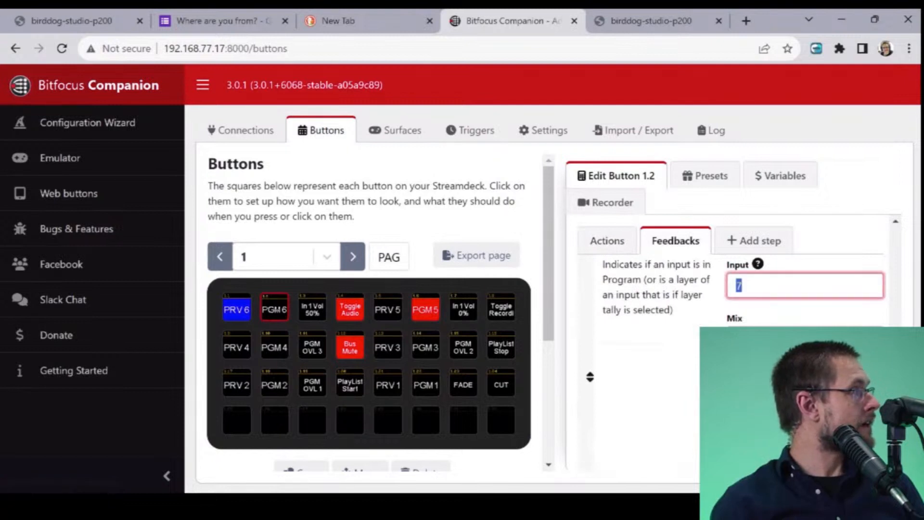
{"action": "key", "text": "BackSpace"}
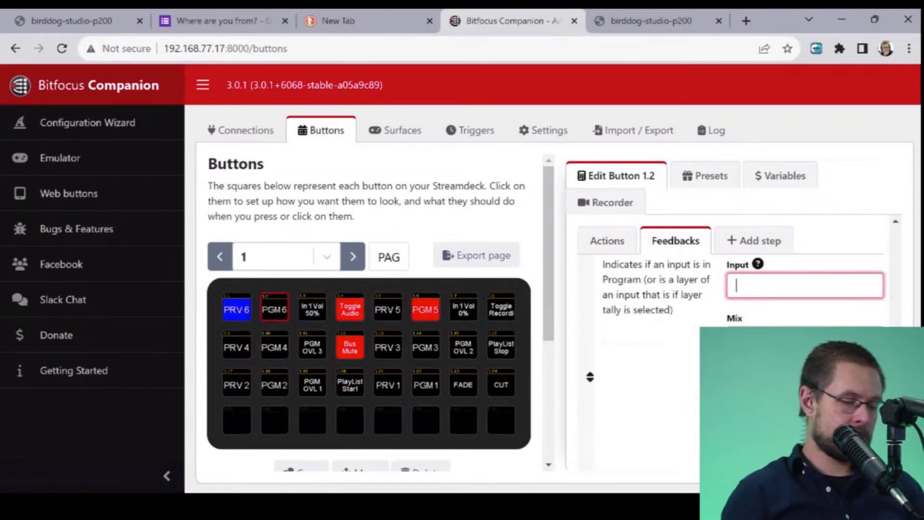
{"action": "type", "text": "Starting"}
{"action": "key", "text": "ctrl+a"}
{"action": "key", "text": "ctrl+c"}
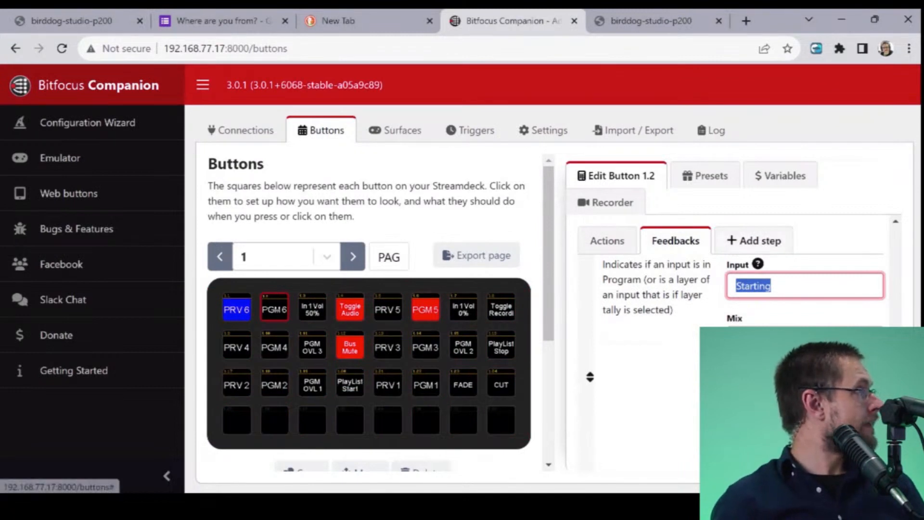
Set the input to Starting in the PRV 6 button's send-to-preview press action and its preview tally feedback
{"action": "left_click", "coordinate": [237, 309]}
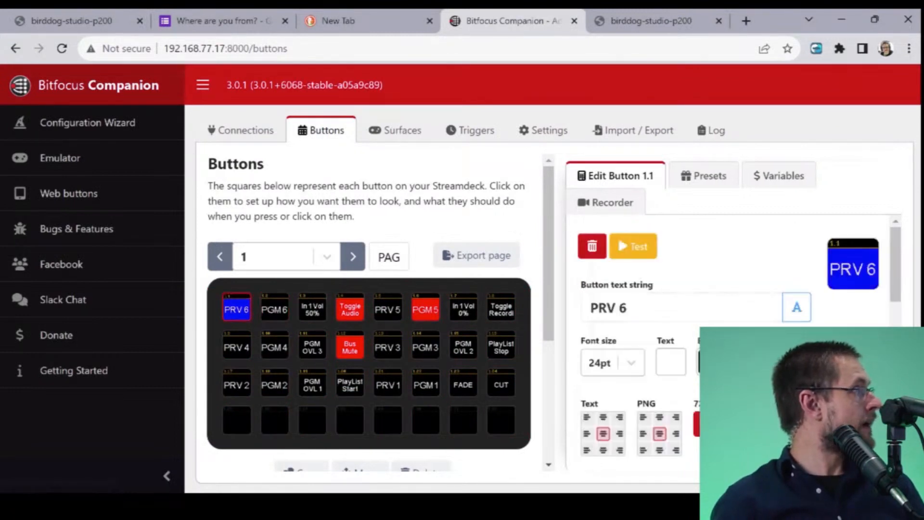
{"action": "scroll", "coordinate": [736, 298], "scroll_direction": "down", "scroll_amount": 6}
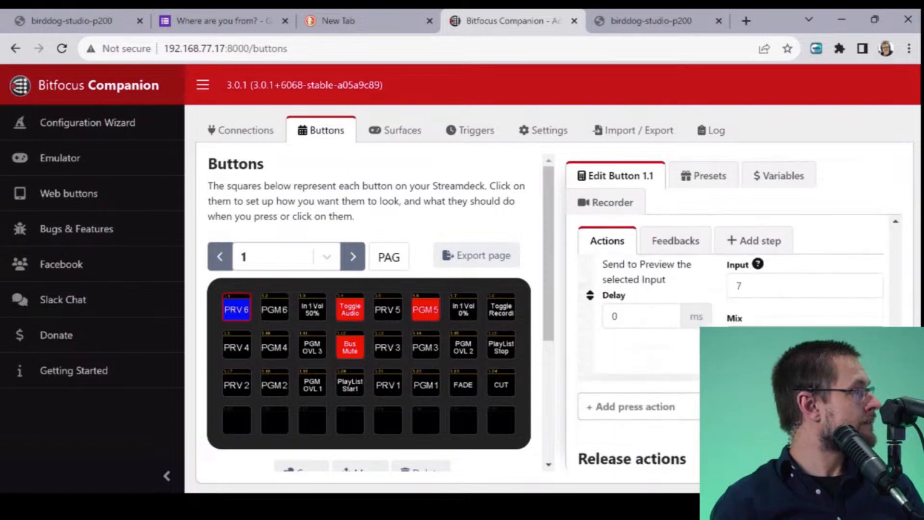
{"action": "left_click", "coordinate": [770, 286]}
{"action": "double_click", "coordinate": [766, 285]}
{"action": "key", "text": "ctrl+v"}
{"action": "left_click", "coordinate": [675, 240]}
{"action": "double_click", "coordinate": [765, 285]}
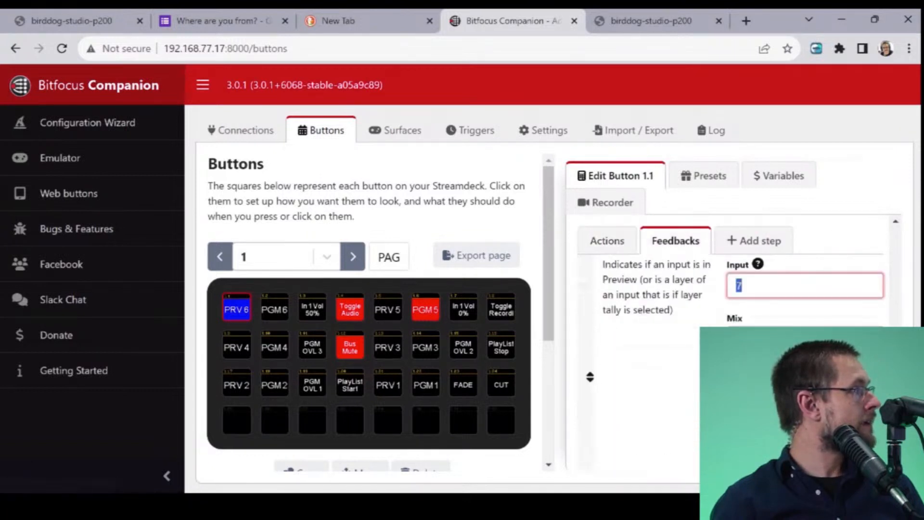
{"action": "key", "text": "ctrl+v"}
{"action": "key", "text": "Tab"}
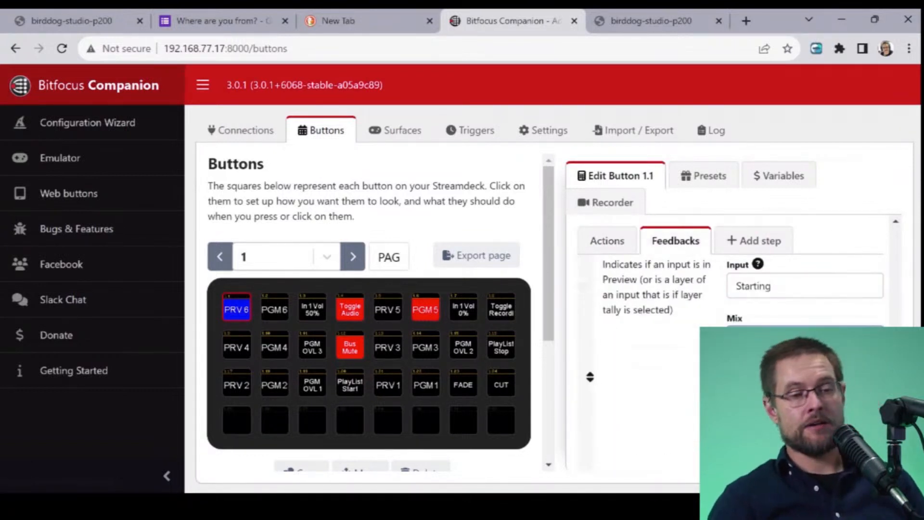
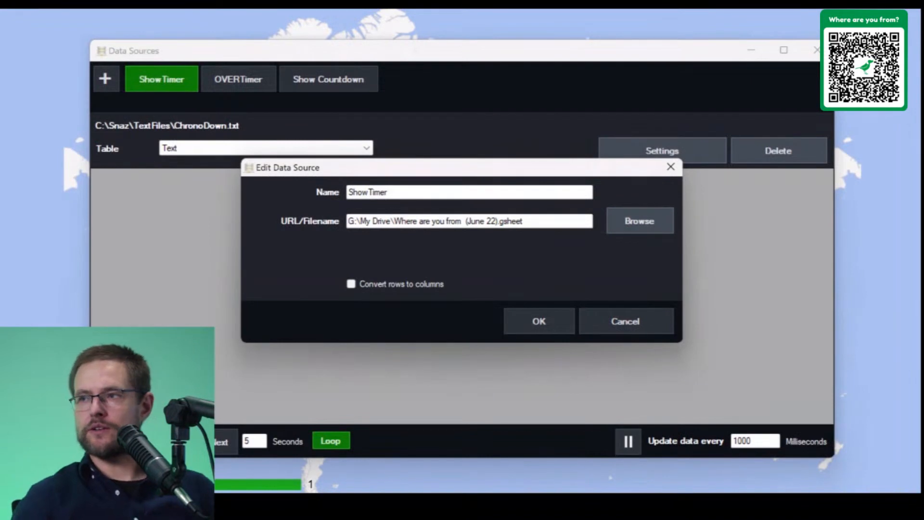
Apply "Where are you from (June 22).gsheet" to the ShowTimer data source, trying Convert rows to columns before leaving it disabled
{"action": "mouse_move", "coordinate": [229, 505]}
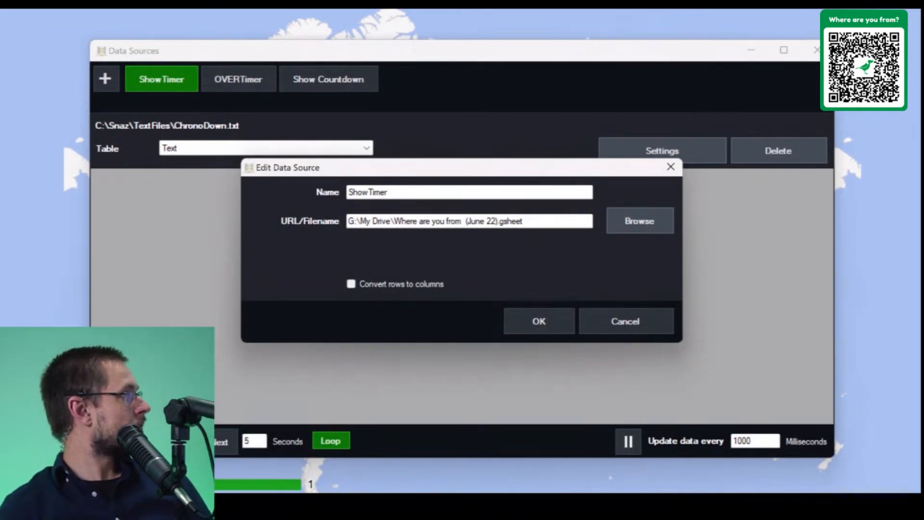
{"action": "left_click", "coordinate": [351, 284]}
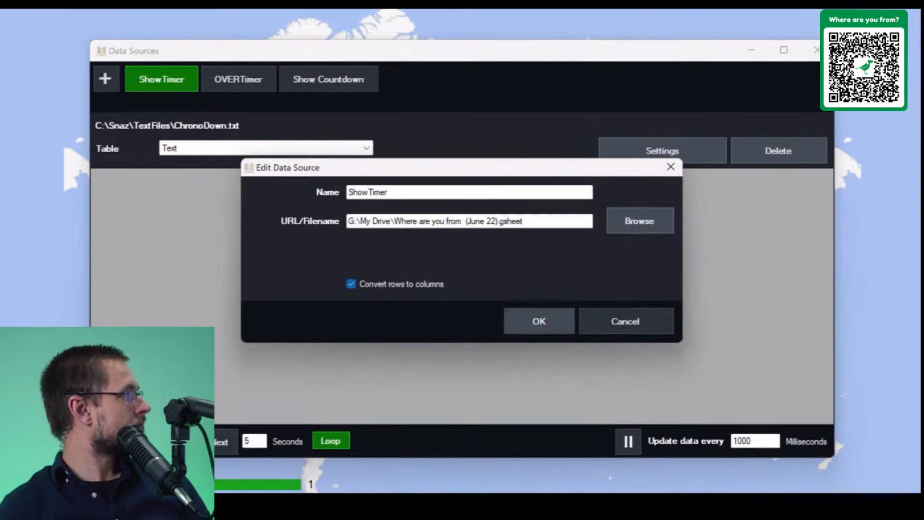
{"action": "left_click", "coordinate": [539, 321]}
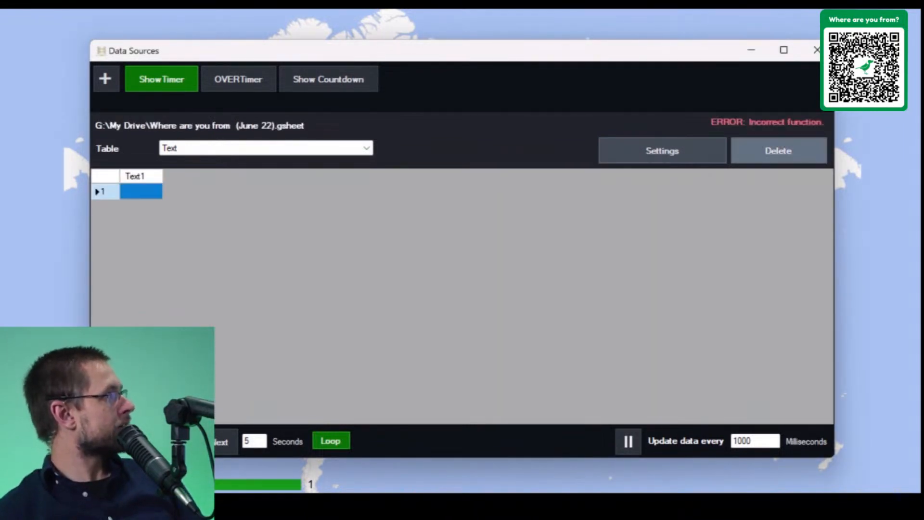
{"action": "left_click", "coordinate": [662, 151]}
{"action": "left_click", "coordinate": [351, 284]}
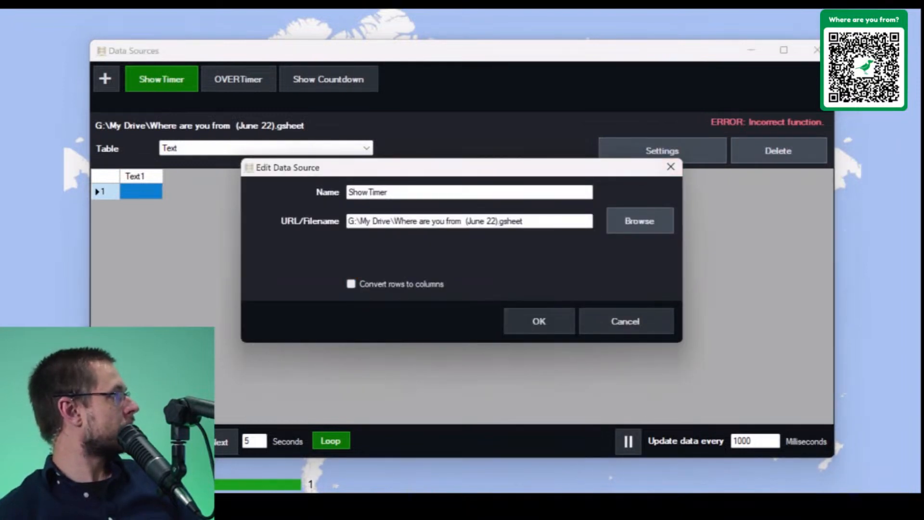
{"action": "left_click", "coordinate": [539, 321]}
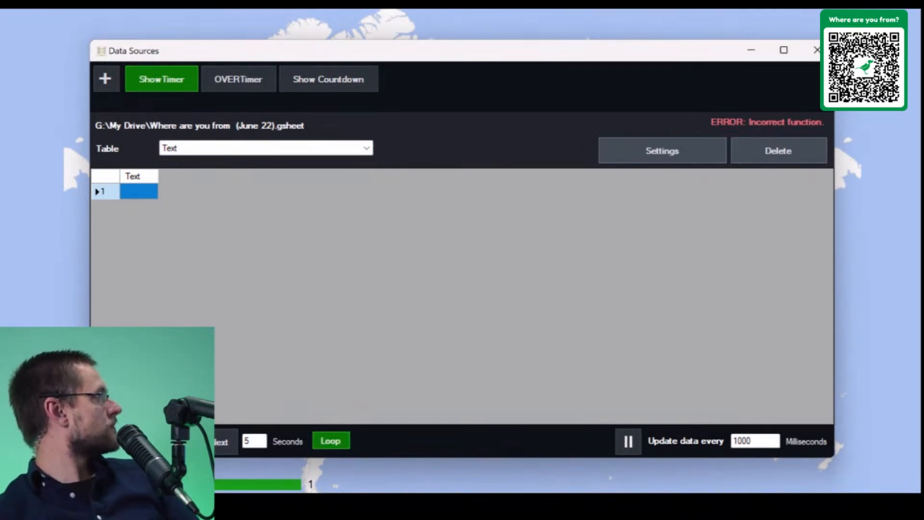
Check the ShowTimer data source's table choices and settings, and sort its data by the Text column
{"action": "key", "text": "alt+Down"}
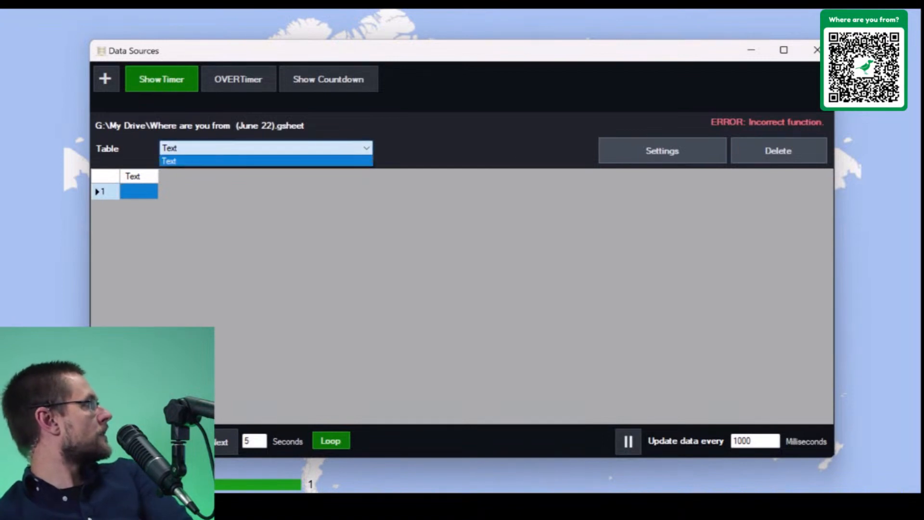
{"action": "key", "text": "Return"}
{"action": "left_click", "coordinate": [662, 151]}
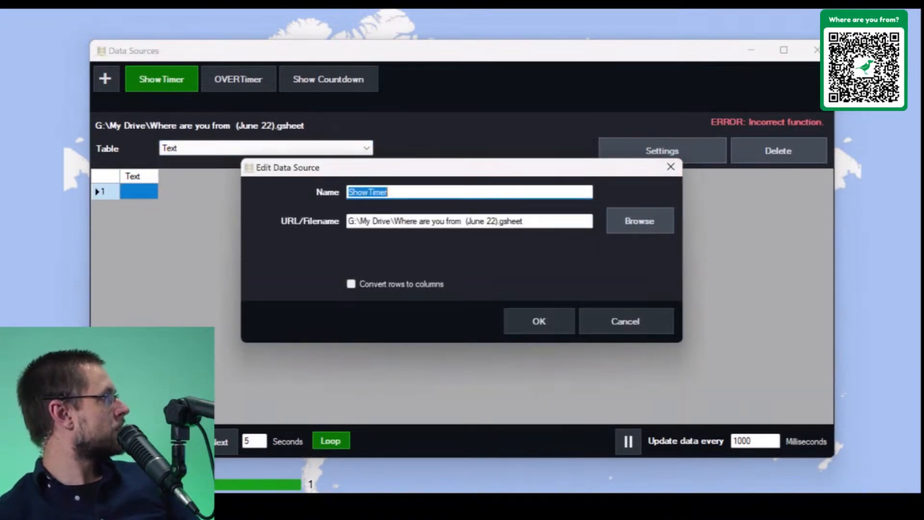
{"action": "left_click", "coordinate": [626, 321]}
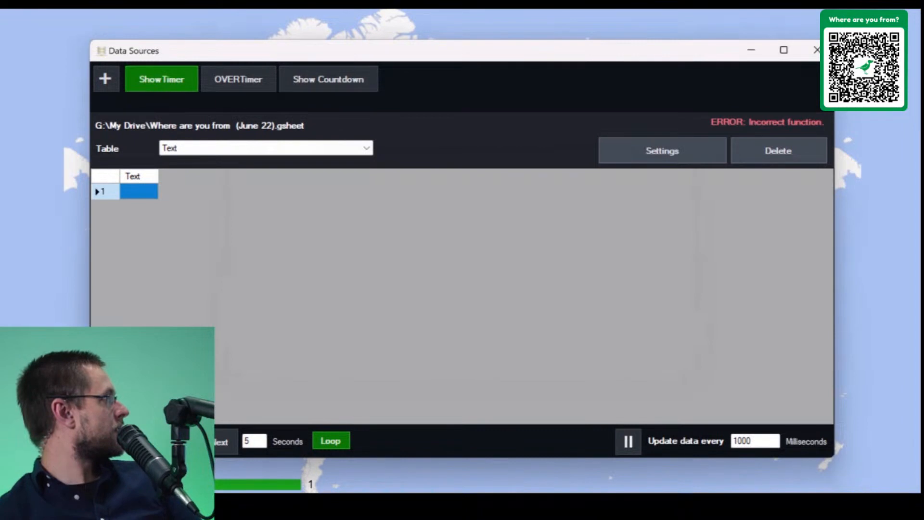
{"action": "left_click", "coordinate": [138, 176]}
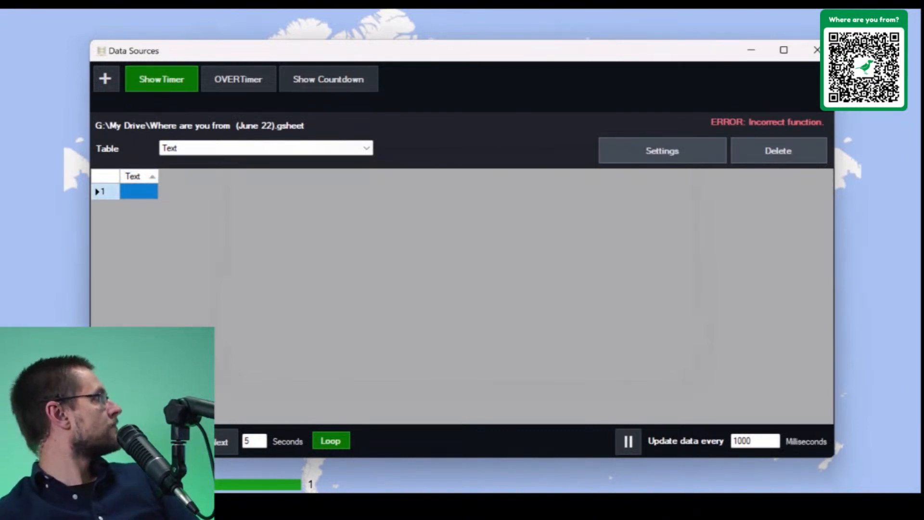
Add a Google Sheets data source, start on its URL, and move its settings dialog off the shared display
{"action": "left_click", "coordinate": [105, 79]}
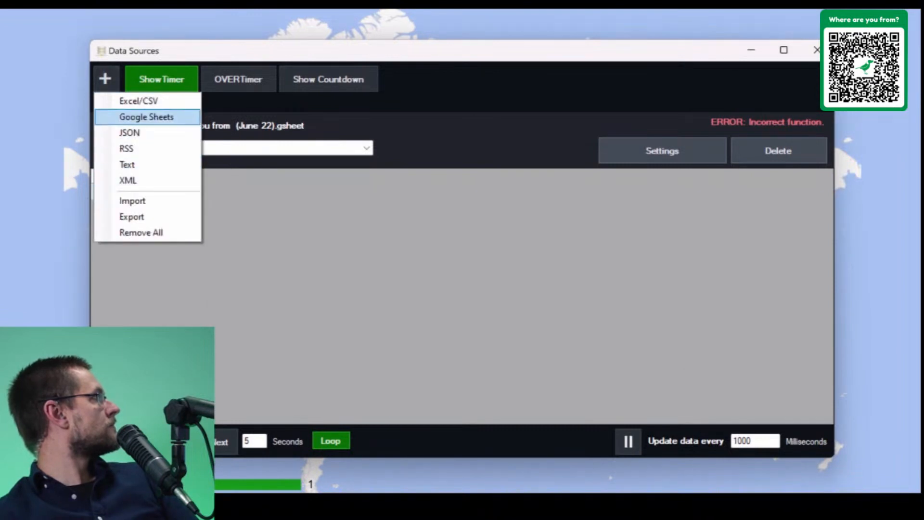
{"action": "left_click", "coordinate": [145, 115]}
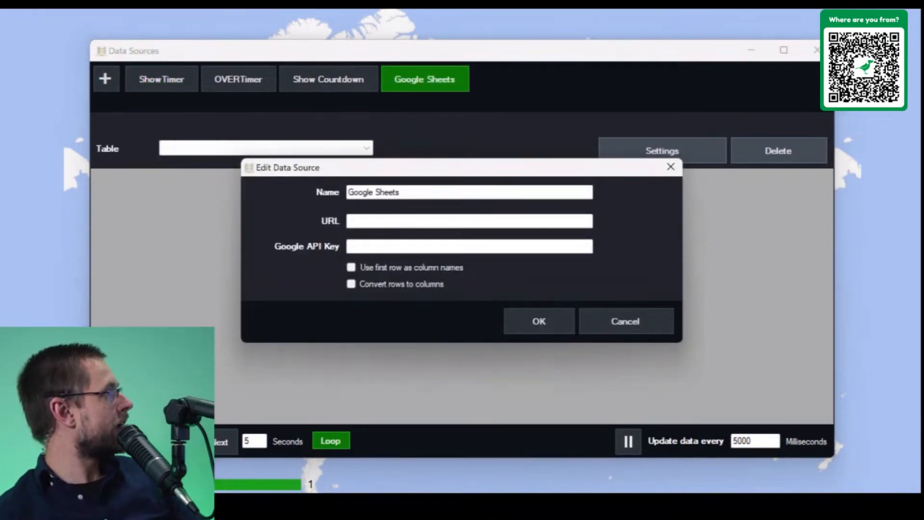
{"action": "left_click", "coordinate": [469, 221]}
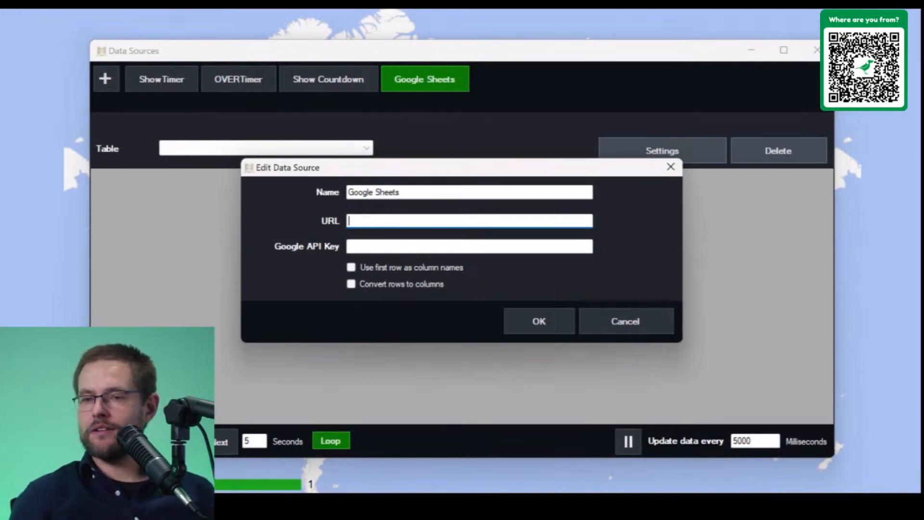
{"action": "key", "text": "alt+Tab"}
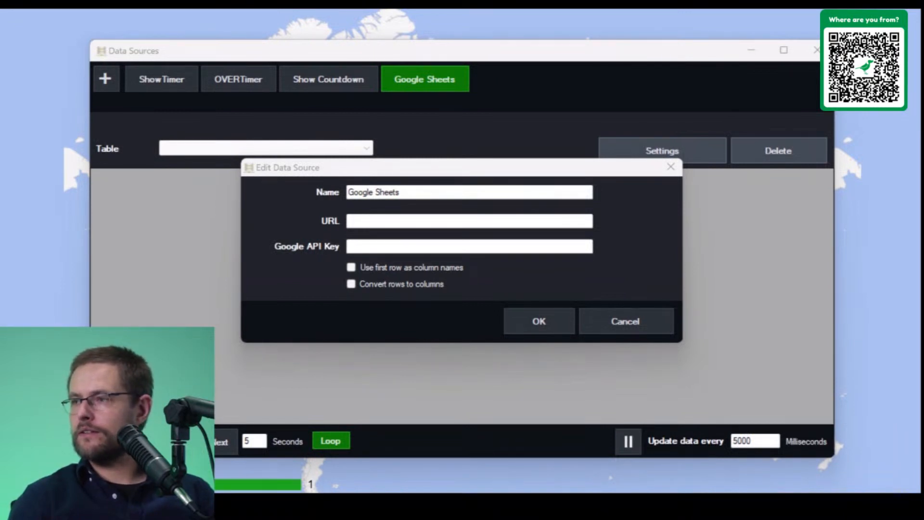
{"action": "left_click", "coordinate": [469, 221]}
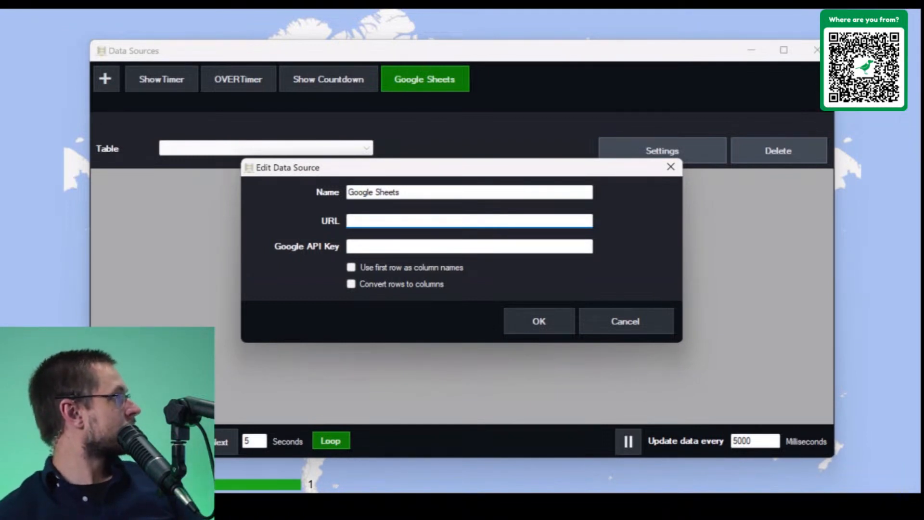
{"action": "left_click_drag", "start_coordinate": [382, 171], "coordinate": [923, 193]}
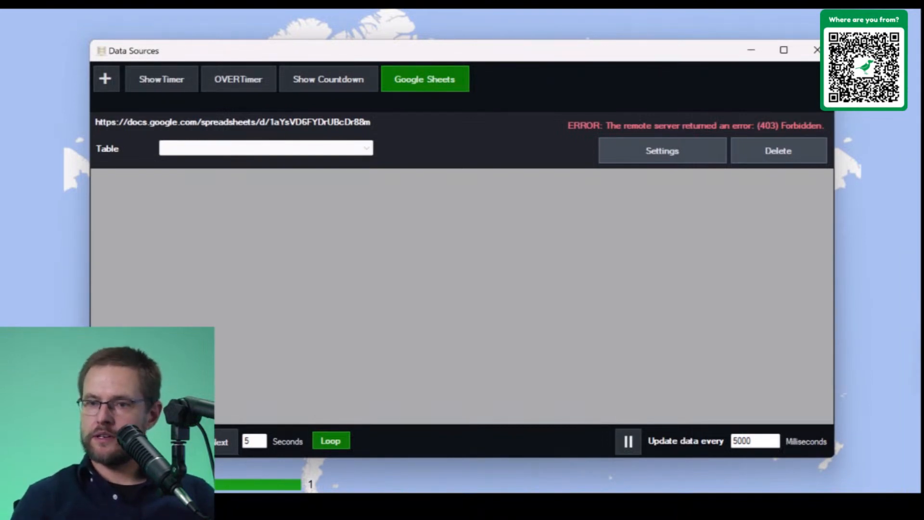
Move the Data Sources window off the shared display, and close the ticker's Data Source dialog and Title Editor without assigning a source
{"action": "key", "text": "alt+Tab"}
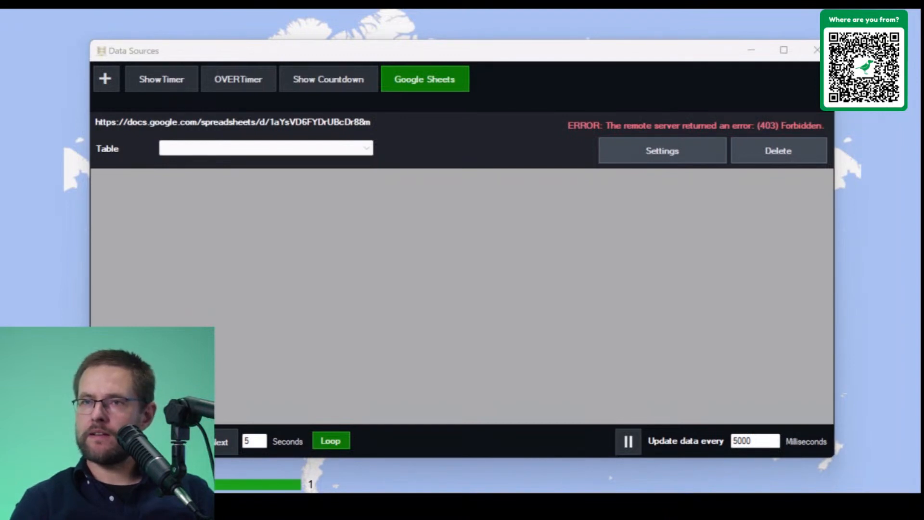
{"action": "key", "text": "alt+Tab"}
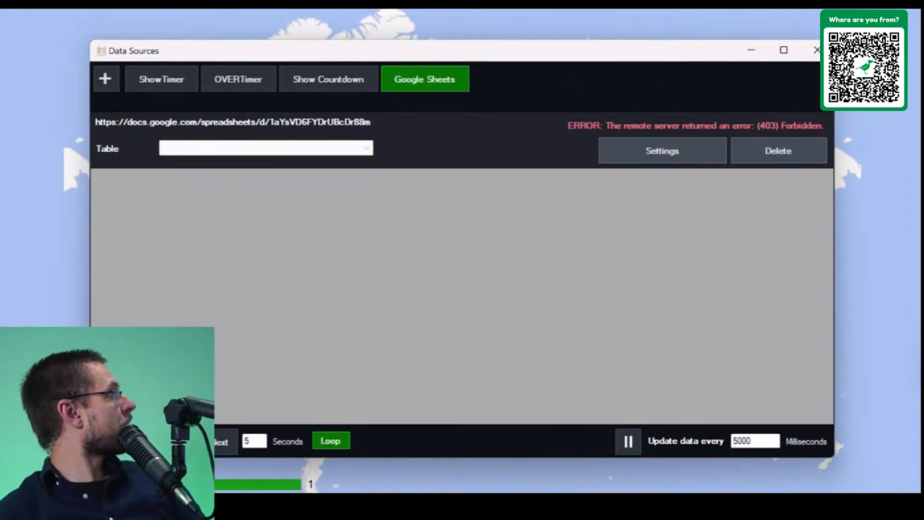
{"action": "left_click_drag", "start_coordinate": [462, 51], "coordinate": [923, 145]}
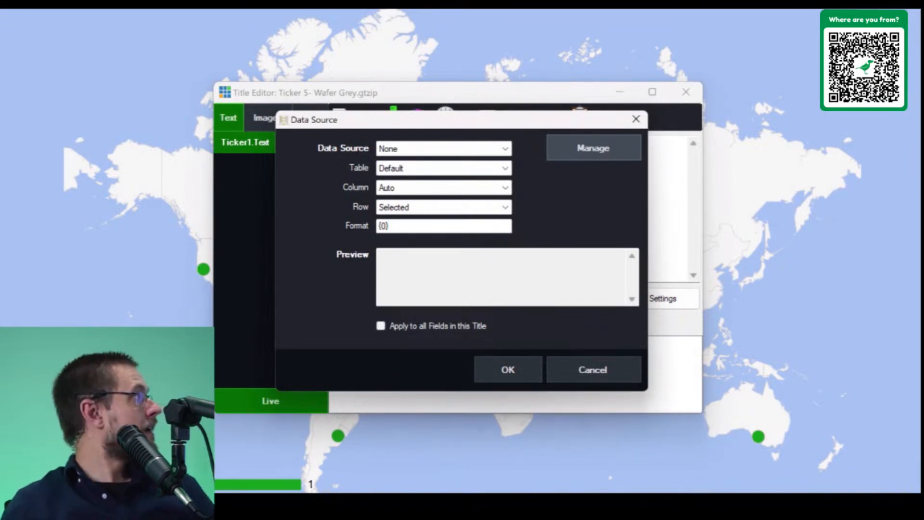
{"action": "left_click", "coordinate": [636, 119]}
{"action": "left_click", "coordinate": [686, 92]}
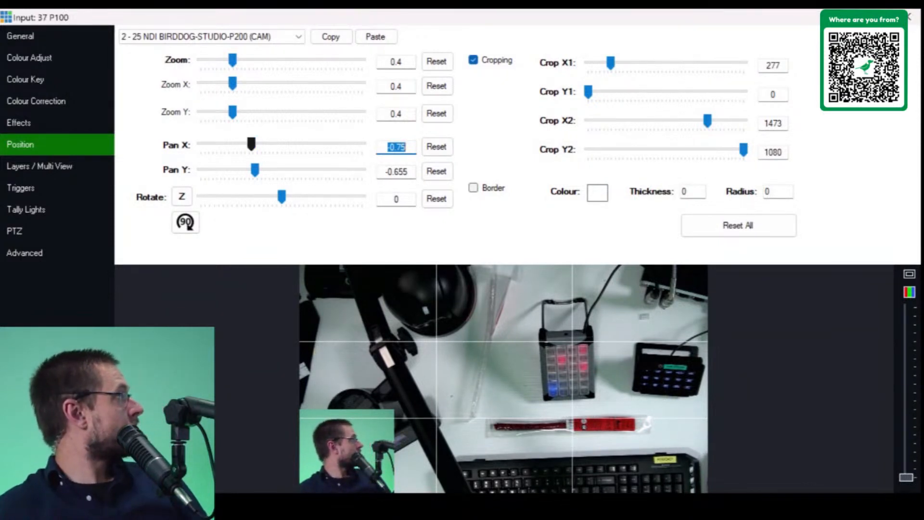
Move the BIRDDOG-STUDIO-P200 layer of the P100 input up by setting its Pan Y to 0.620
{"action": "left_click_drag", "start_coordinate": [255, 169], "coordinate": [306, 169]}
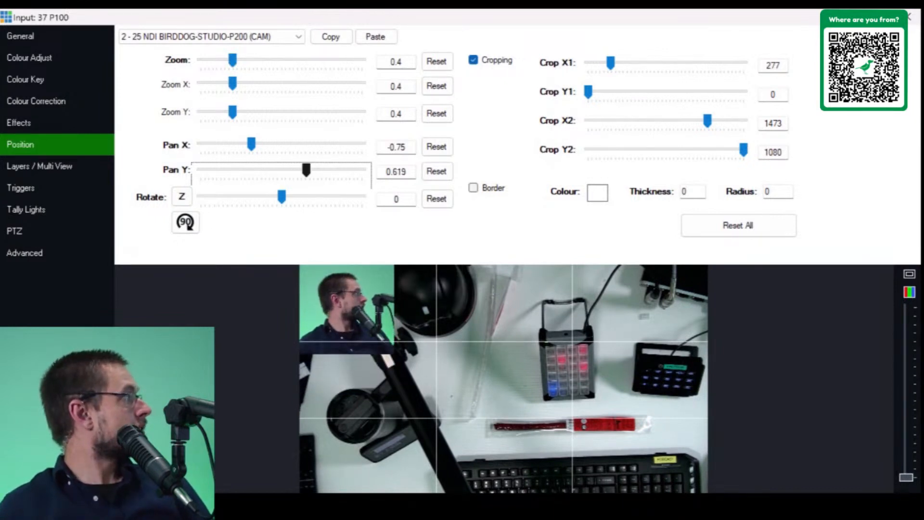
{"action": "left_click", "coordinate": [407, 172]}
{"action": "key", "text": "BackSpace"}
{"action": "key", "text": "BackSpace"}
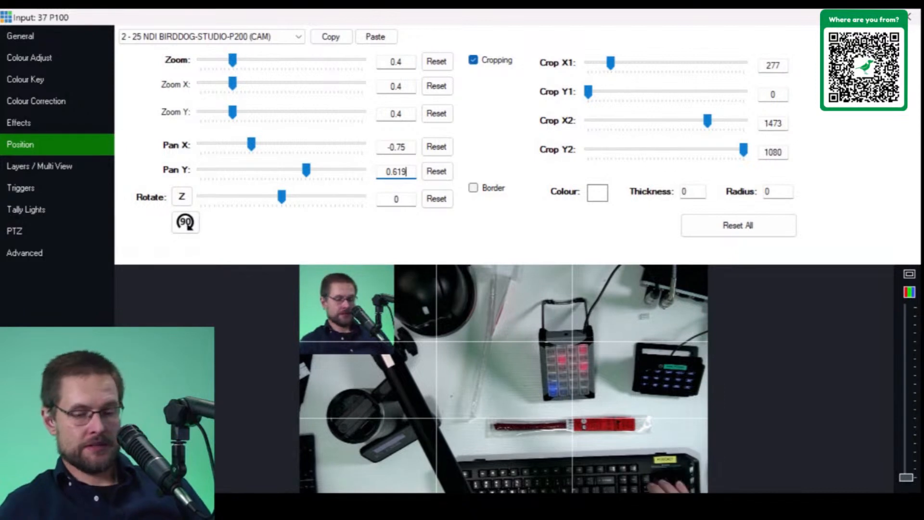
{"action": "type", "text": "20"}
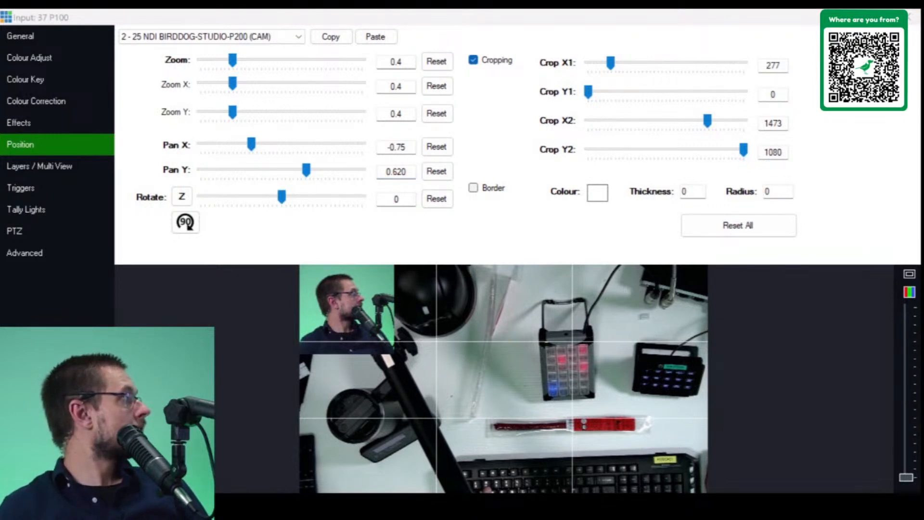
Set Pan Y of the BIRDDOG-STUDIO-P200 layer in the Desktop Out input to 0.620 and return to the map
{"action": "left_click", "coordinate": [396, 171]}
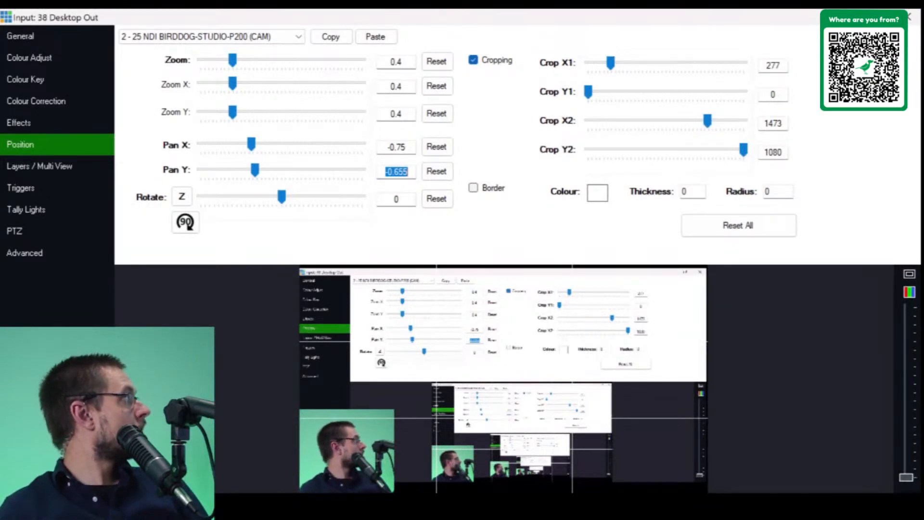
{"action": "type", "text": "620"}
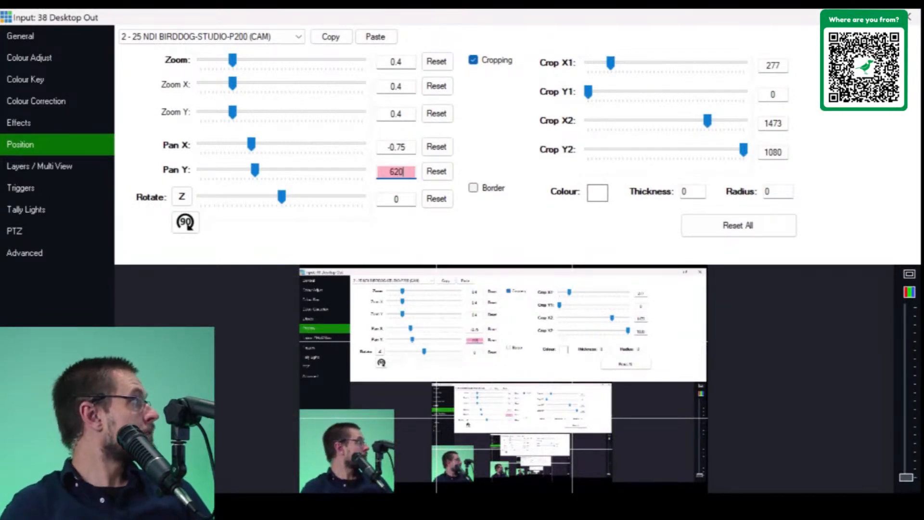
{"action": "key", "text": "Return"}
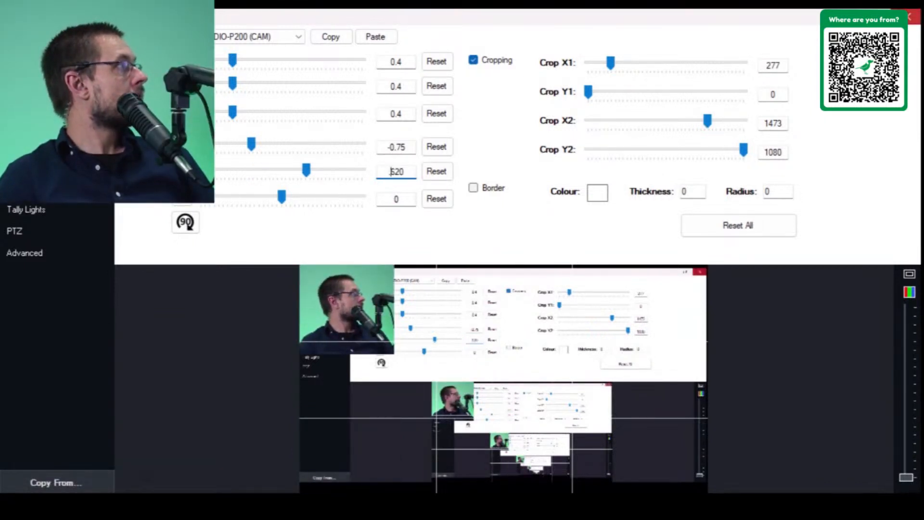
{"action": "key", "text": "alt+Tab"}
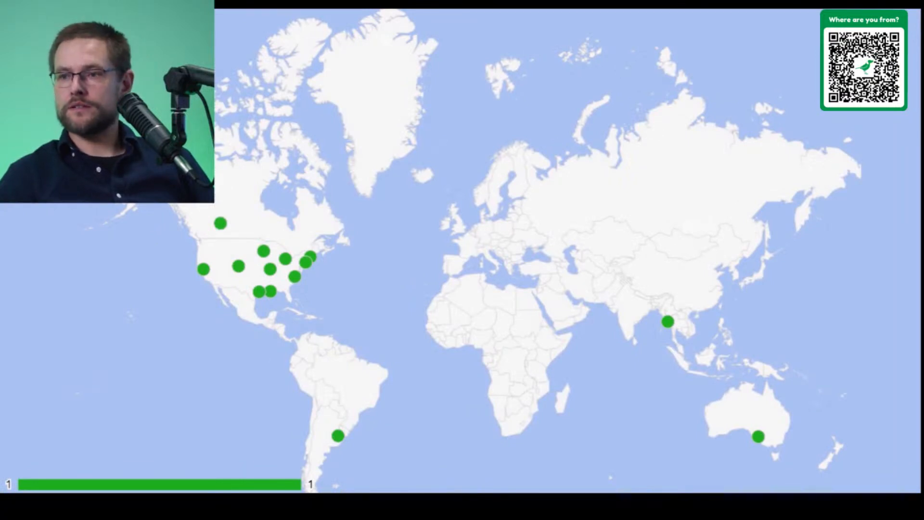